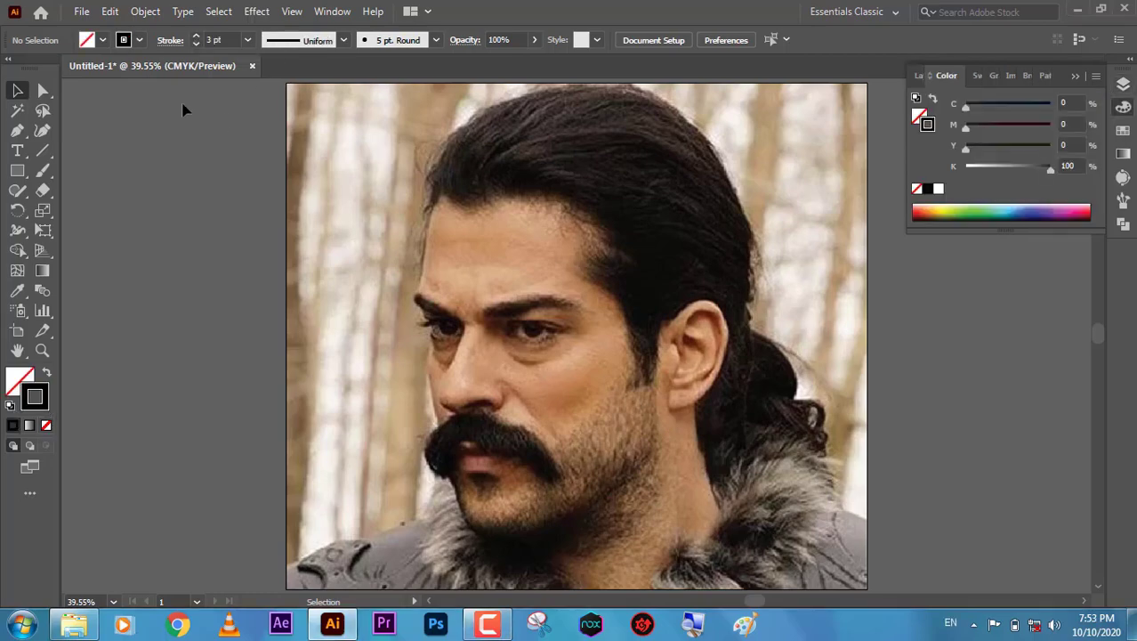
Sketch a test curve beside the artboard with a tapered width profile and heavier stroke.
key("n")
left_click_drag(158, 368, 225, 225)
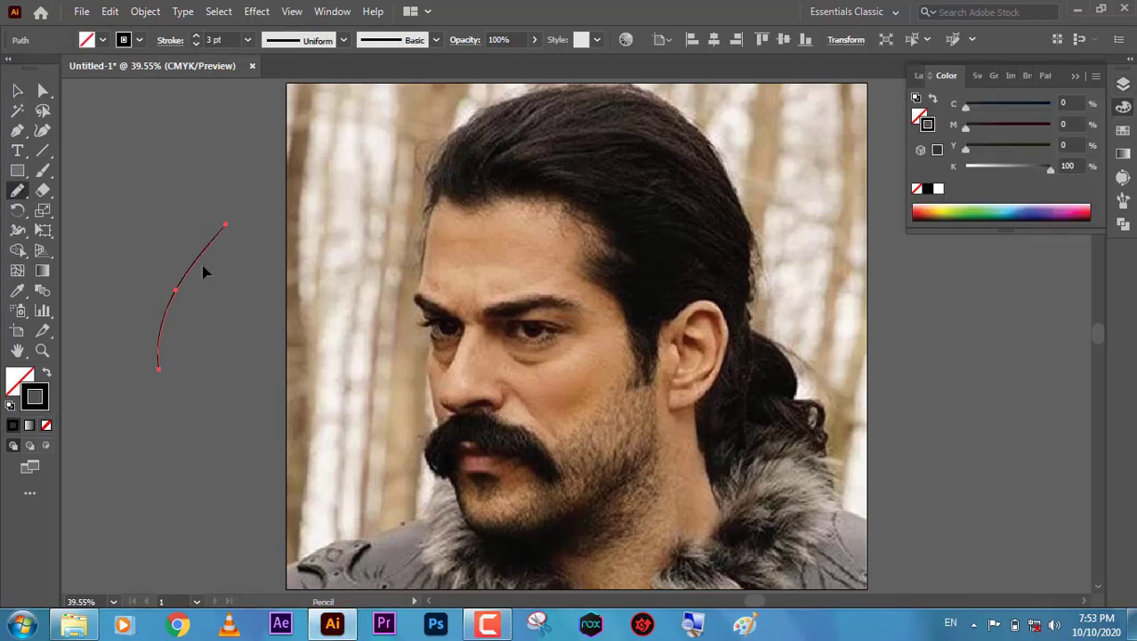
left_click(182, 285)
left_click(342, 40)
left_click(292, 76)
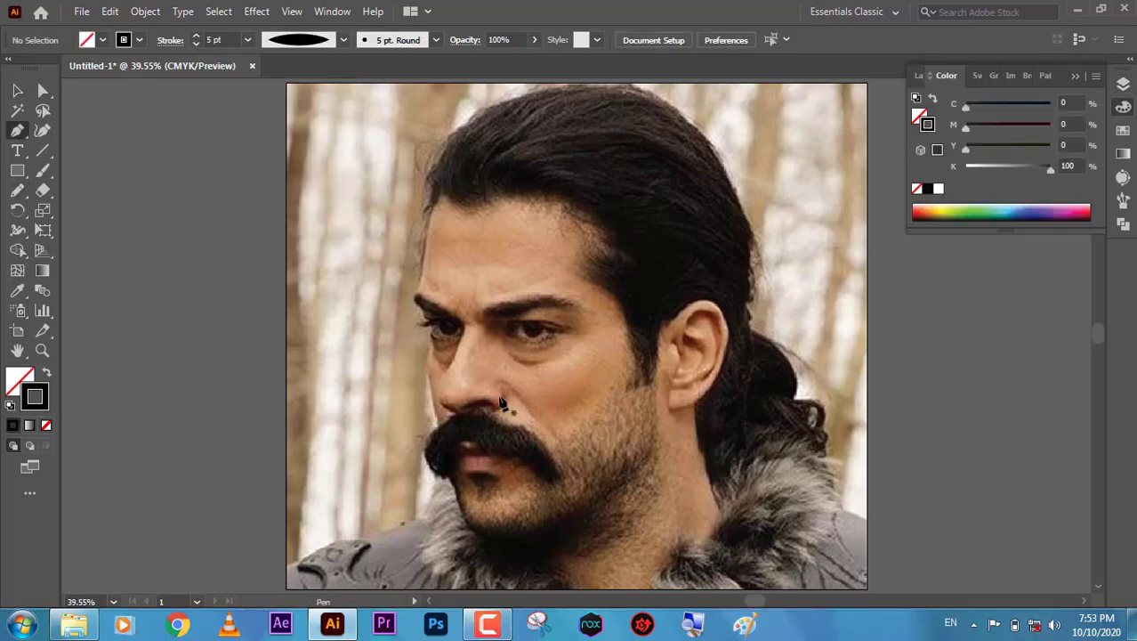
Zoom in on the nose and trace a curved line down around the nostril base.
key("z")
left_click(553, 331)
left_click(553, 331)
left_click(640, 412)
left_click(569, 348)
key("p")
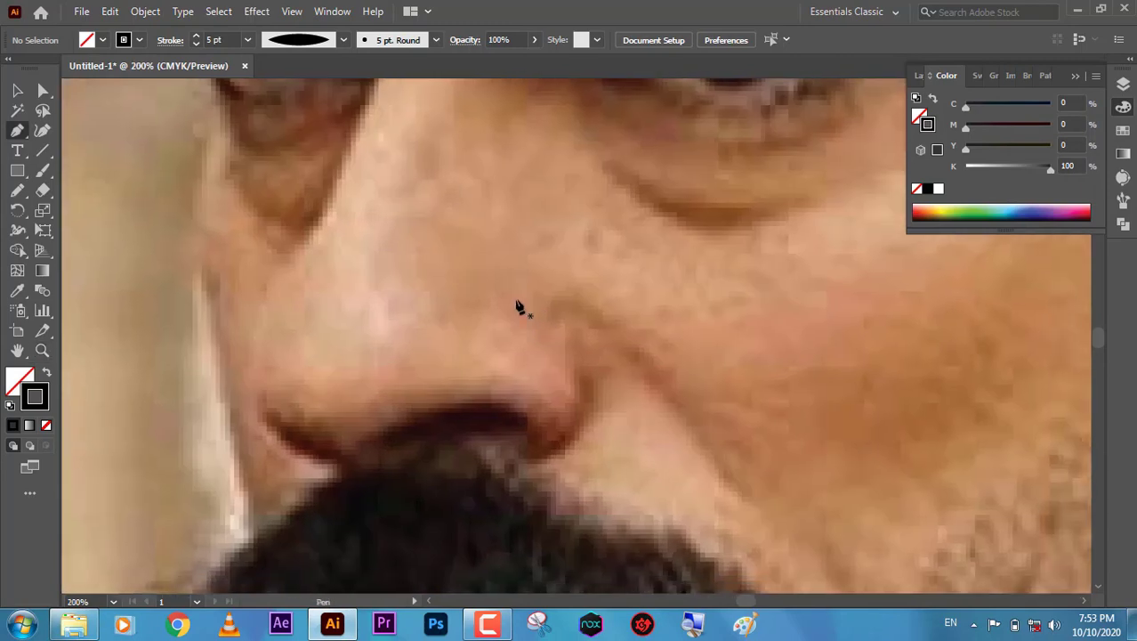
left_click(535, 306)
mouse_move(574, 366)
left_mouse_down()
mouse_move(588, 385)
mouse_move(586, 370)
left_mouse_up()
left_click_drag(534, 453, 478, 461)
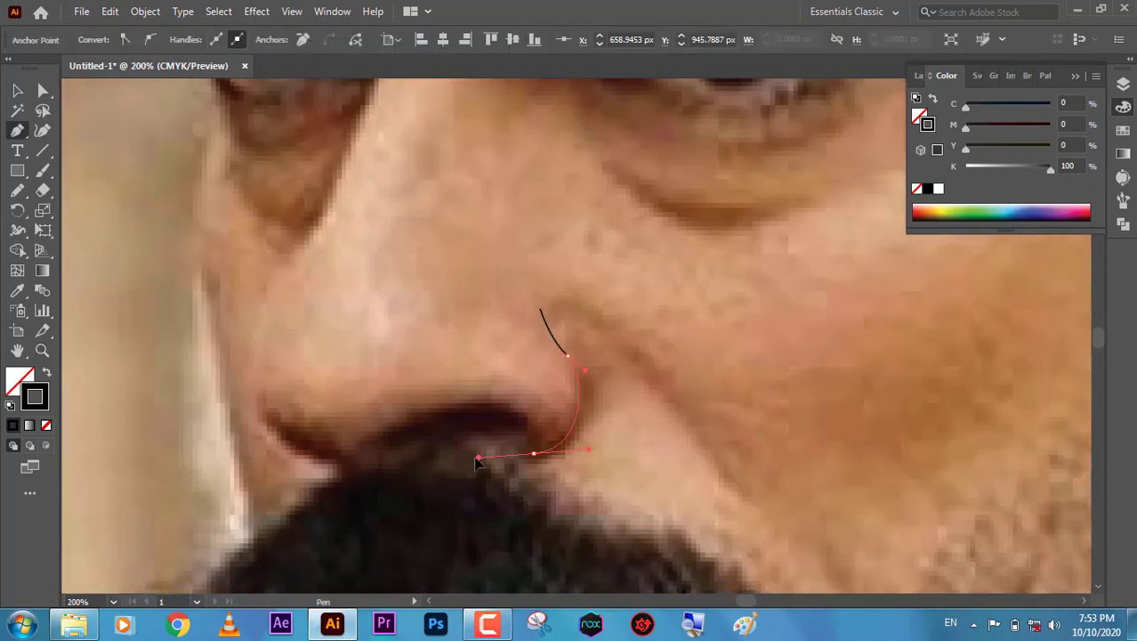
Taper the nose line, then trace another nose curve and the left nostril.
left_click(196, 37)
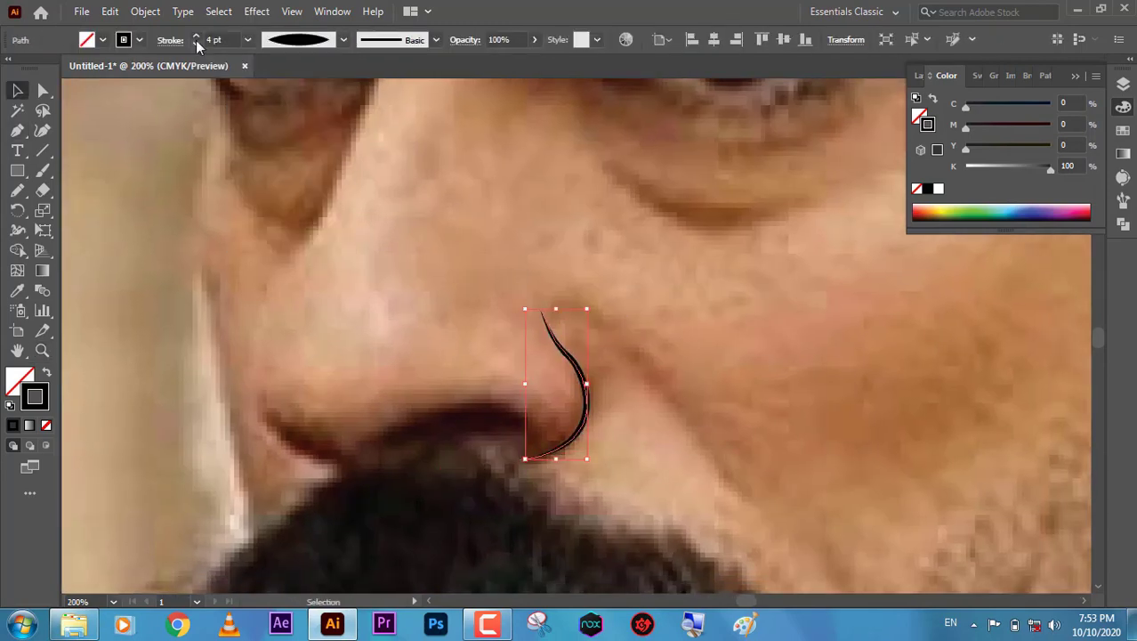
key("p")
mouse_move(557, 372)
left_mouse_down()
mouse_move(558, 347)
mouse_move(426, 367)
mouse_move(430, 403)
left_mouse_up()
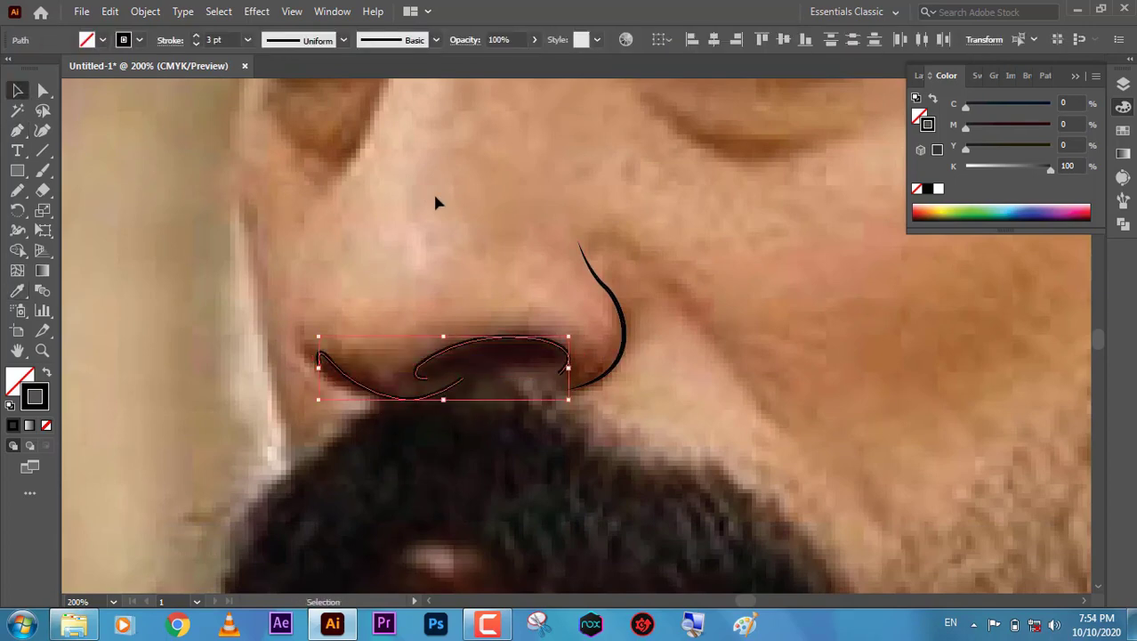
key("p")
left_click(356, 394)
left_click_drag(293, 298, 303, 212)
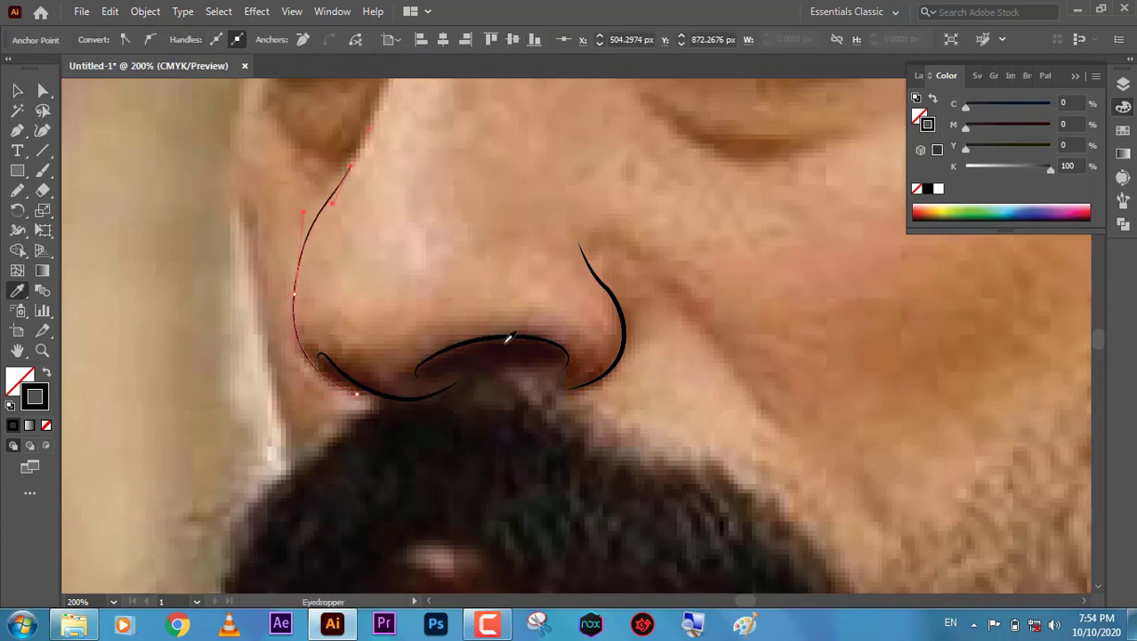
left_click(460, 155, "ctrl")
Deselect the paths and hide the photo layer to check the nose lines.
key("ctrl+0")
left_click(1123, 84)
left_click(920, 120)
Show the photo, zoom on the ear and trace its outer rim around the earlobe.
left_click(920, 119)
key("z")
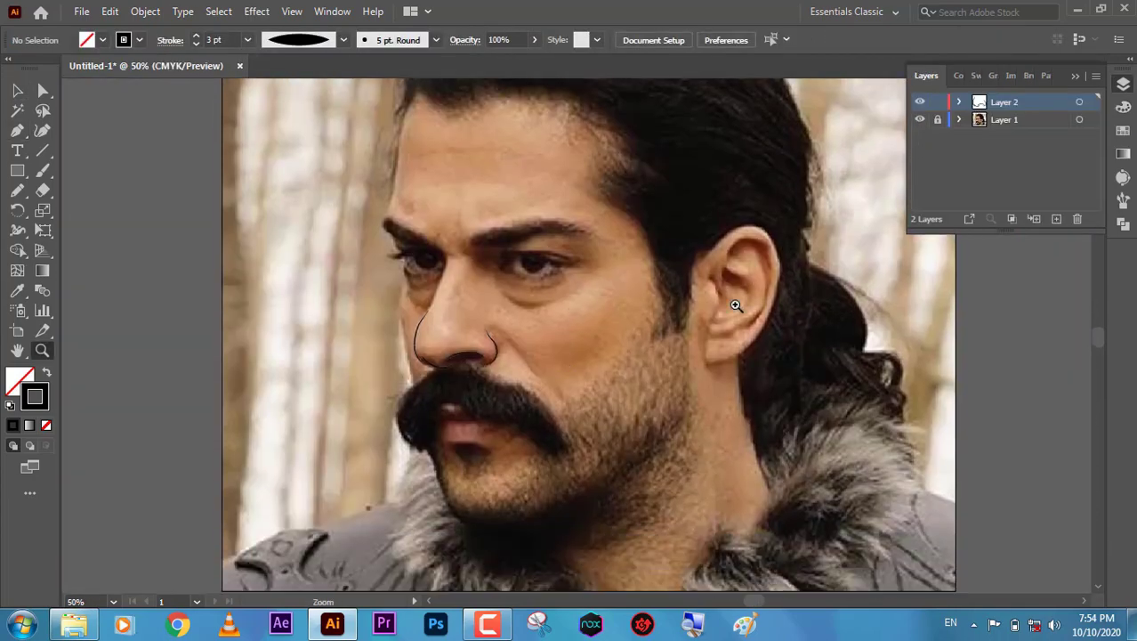
left_click_drag(735, 305, 515, 297)
key("ctrl+1")
key("p")
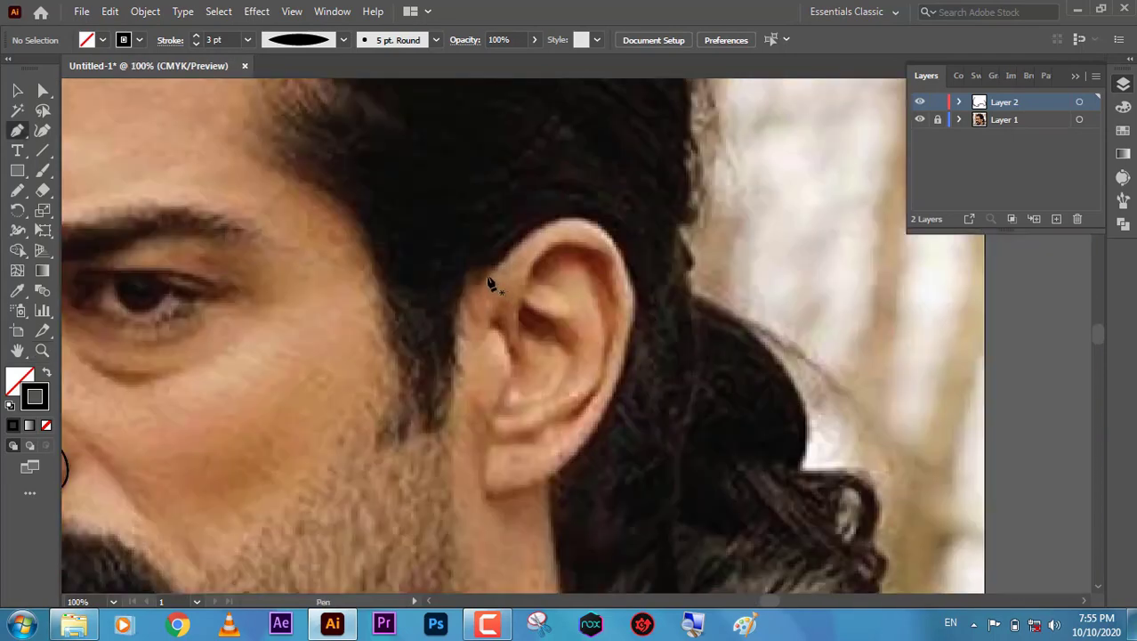
left_click(479, 268)
left_click(512, 251)
left_click(615, 233)
left_click_drag(637, 297, 634, 336)
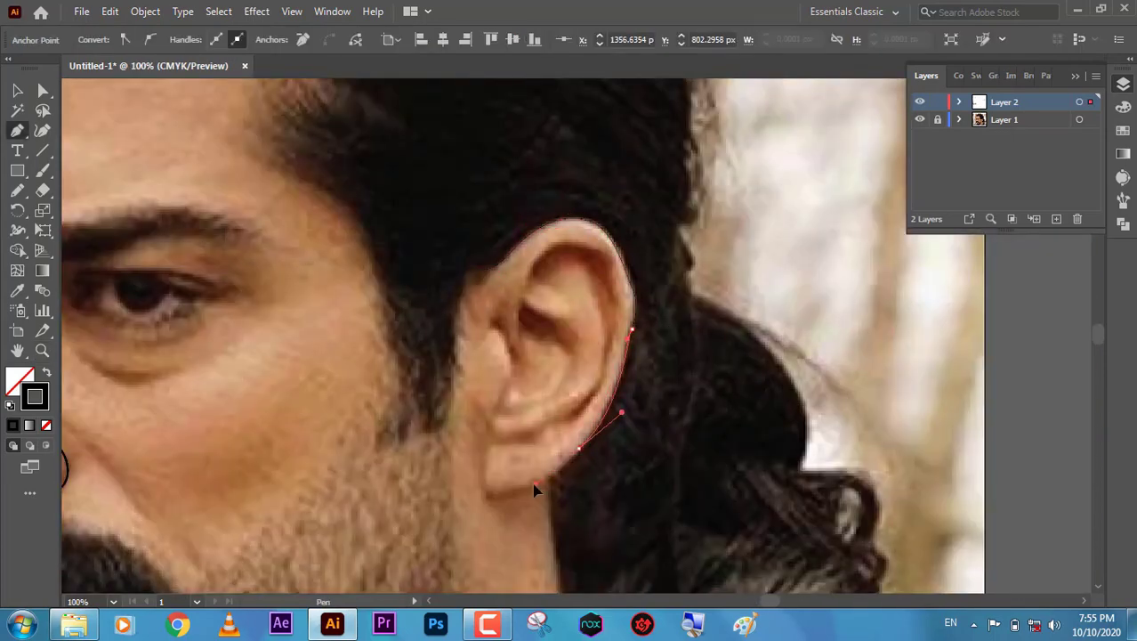
left_click_drag(491, 456, 492, 455)
scroll(585, 392, "down", 2)
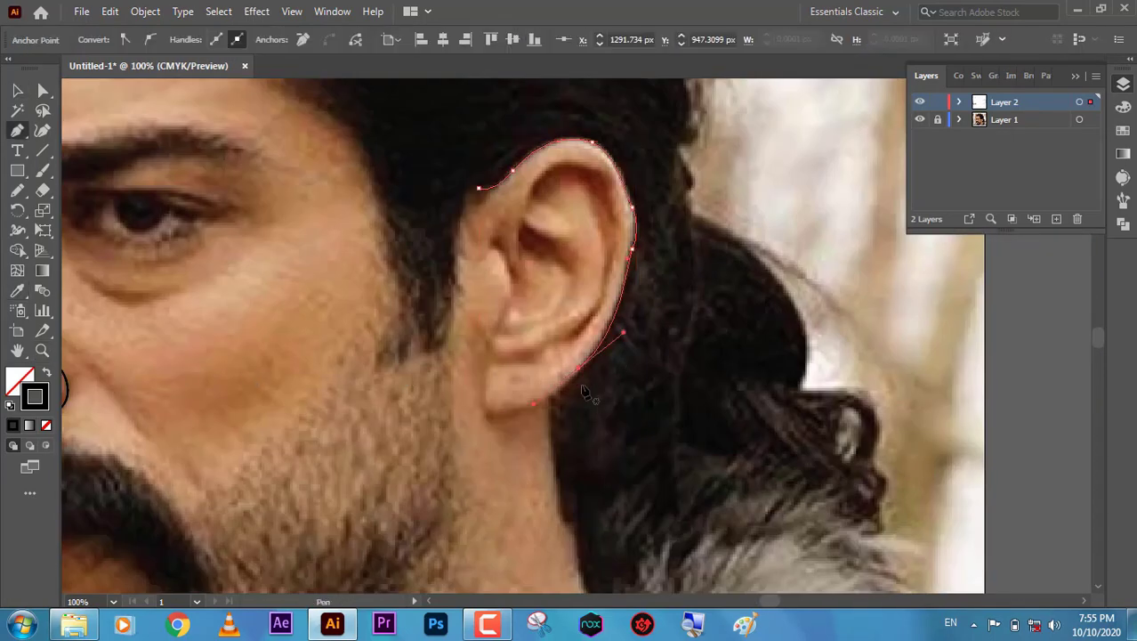
key("v")
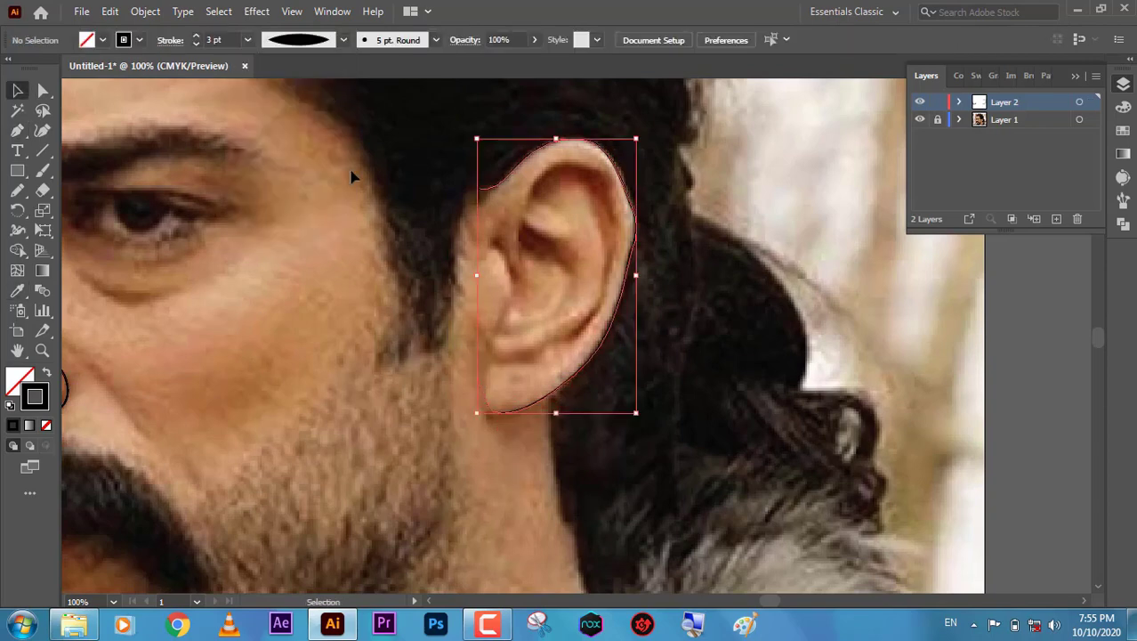
Check the outline, set a 4 pt stroke, add an inner ear curve and taper the outline.
left_click(919, 119)
left_click(198, 41)
left_click(919, 119)
key("p")
mouse_move(492, 239)
left_mouse_down()
mouse_move(515, 254)
mouse_move(492, 339)
left_mouse_up()
key("v")
left_click(343, 40)
left_click(286, 93)
Draw the inner rim line along the ear top and a fold curve down the inner ear.
key("p")
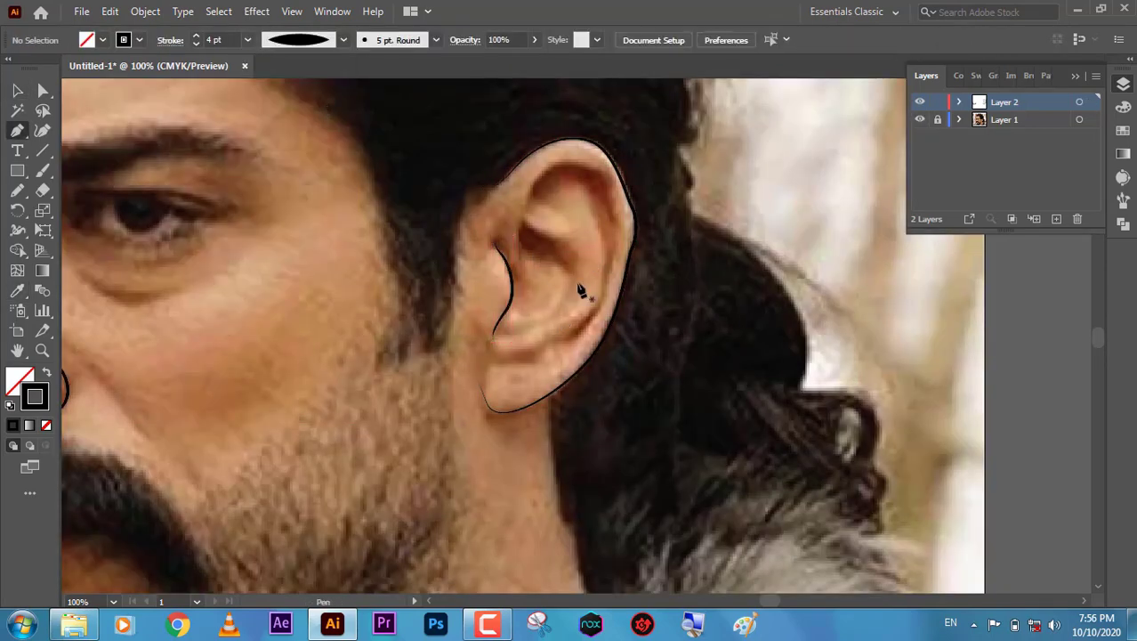
left_click(518, 252)
left_click_drag(576, 140, 620, 211)
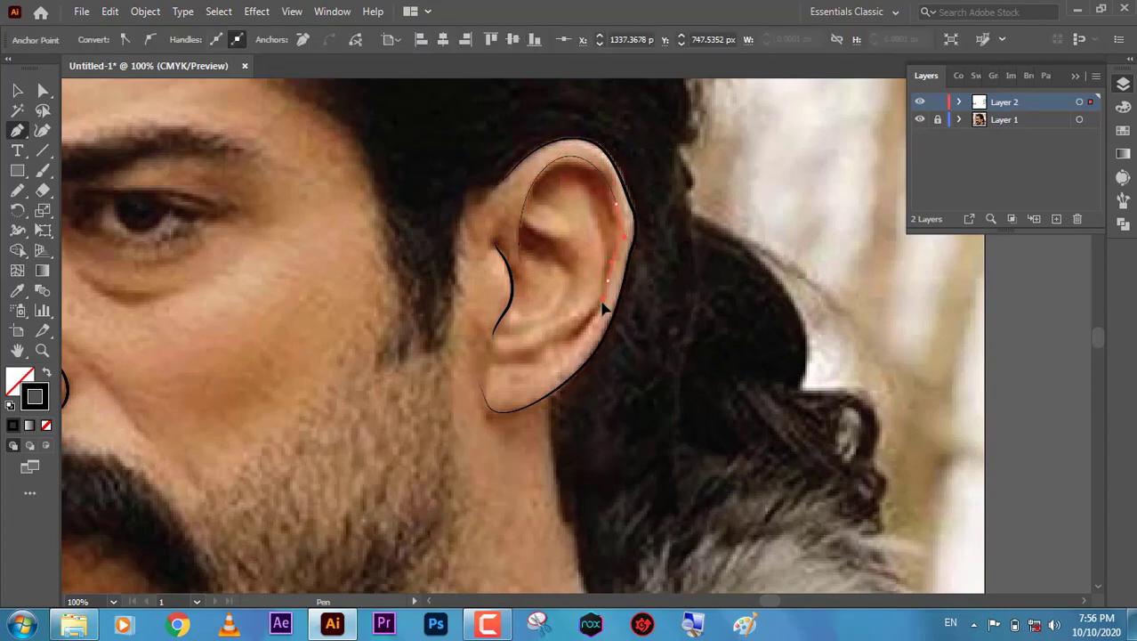
key("v")
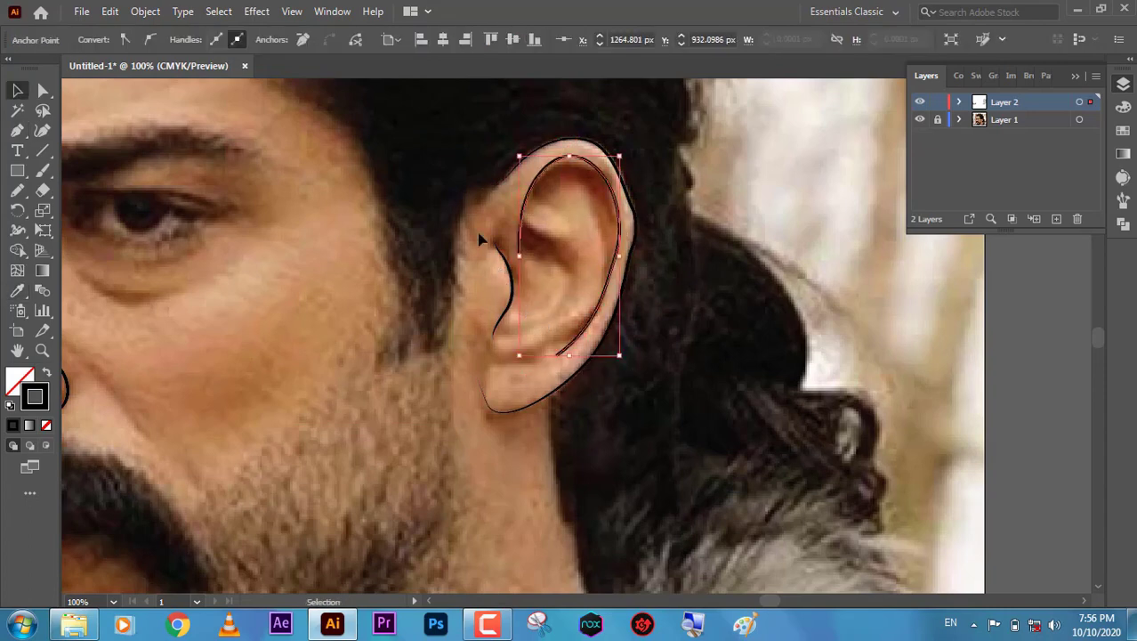
left_click(478, 239)
key("p")
left_click(581, 187)
mouse_move(572, 327)
left_mouse_down()
mouse_move(605, 309)
mouse_move(554, 320)
left_mouse_up()
key("v")
left_click(648, 252)
Add another fold line and sketch a small freehand fold at the inner ear top.
left_click(538, 233)
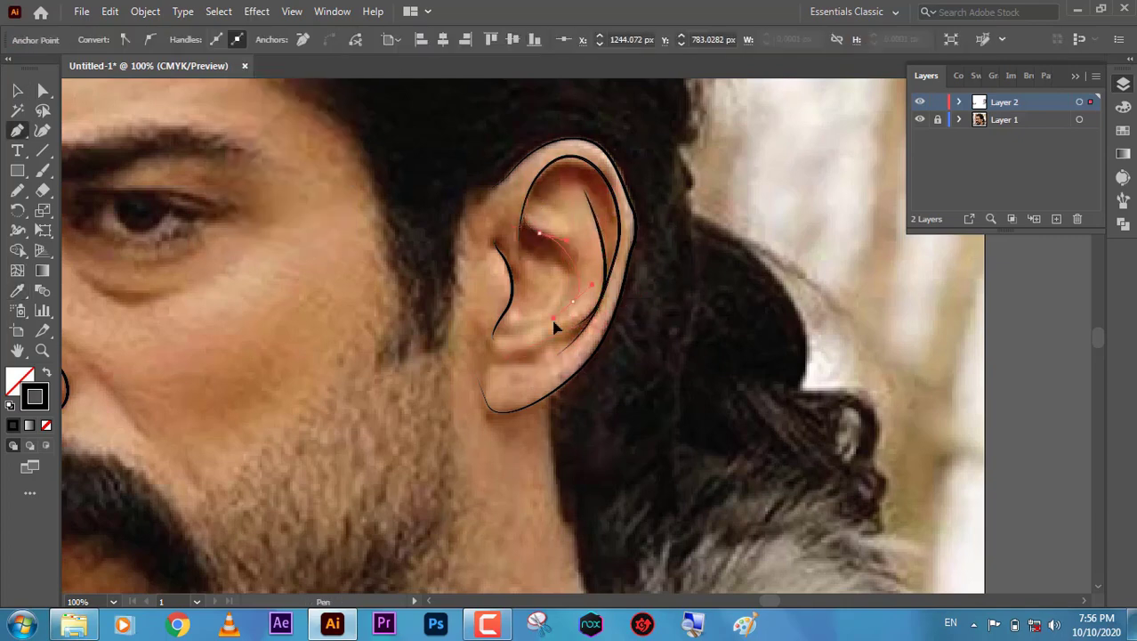
left_click(421, 230)
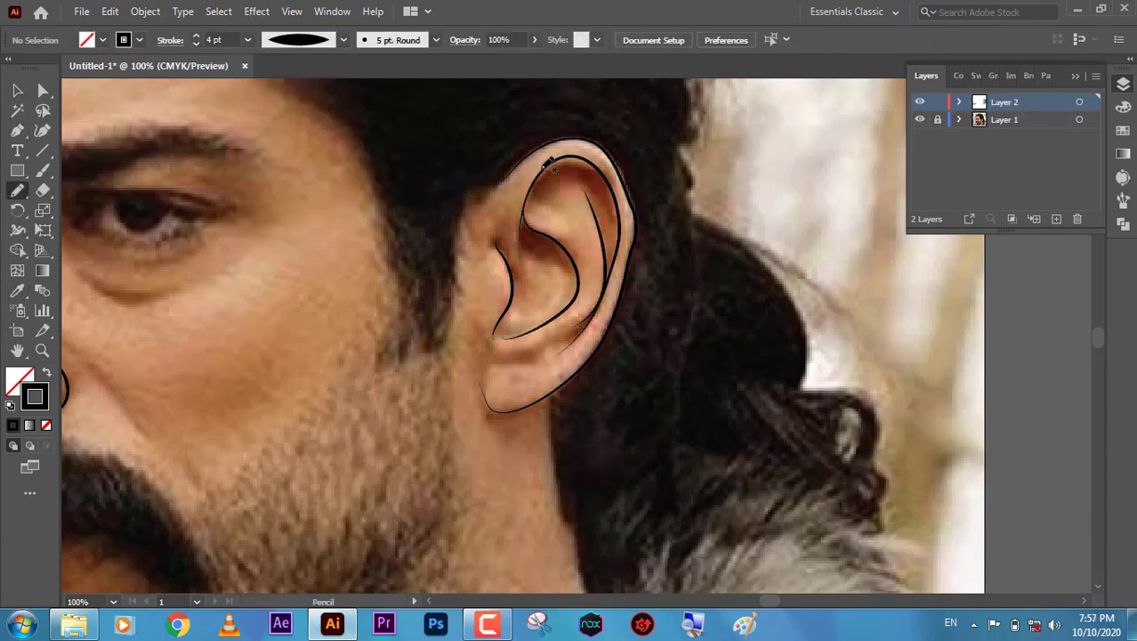
key("i")
mouse_move(545, 167)
left_mouse_down()
mouse_move(598, 255)
mouse_move(580, 290)
left_mouse_up()
key("i")
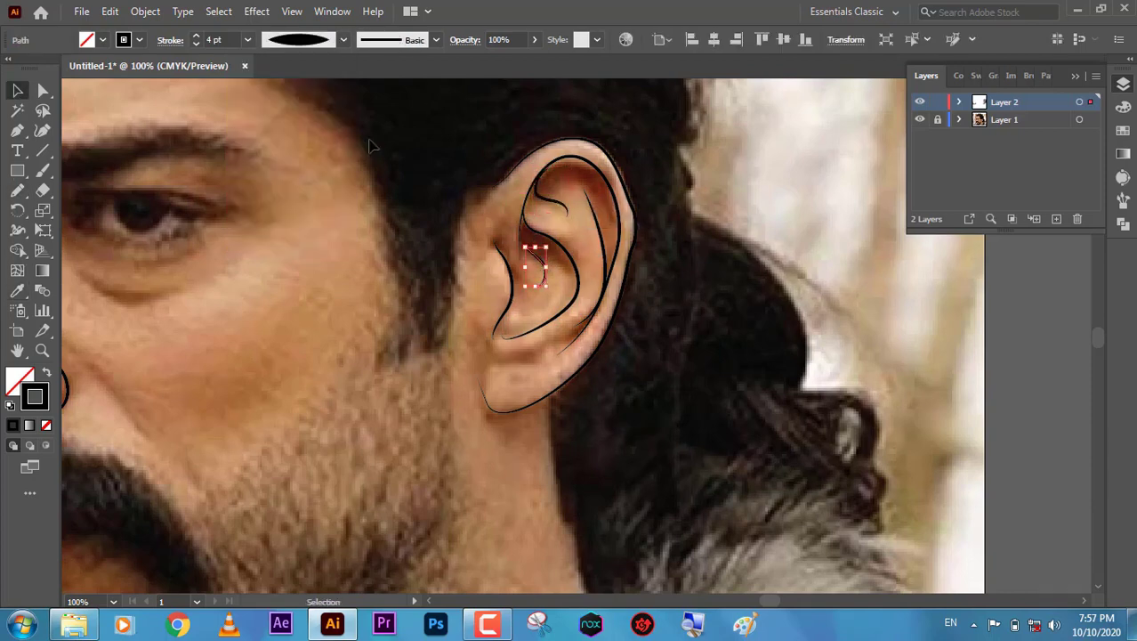
scroll(372, 145, "down", 1)
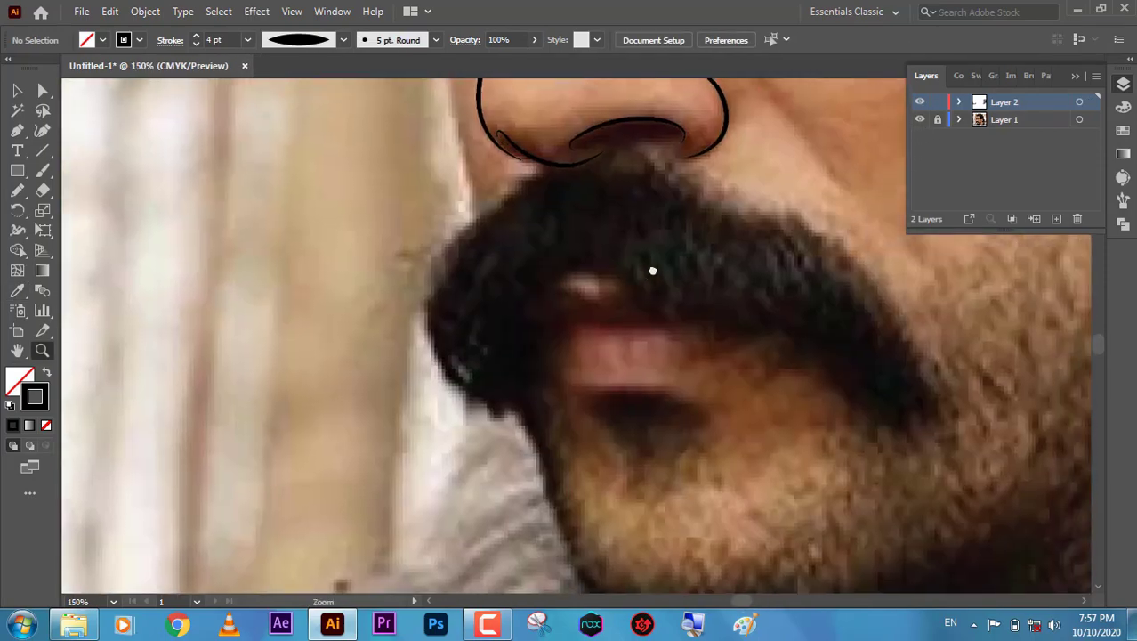
Draw a short line between the lips, extending it to the right.
key("p")
left_click(627, 291)
key("p")
left_click(668, 289)
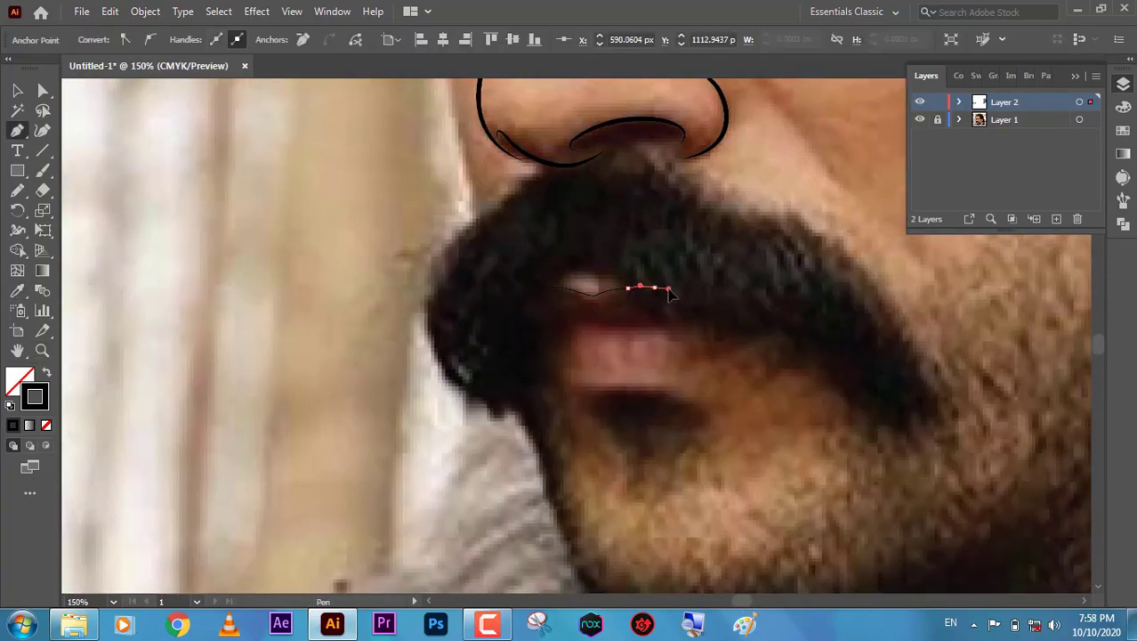
left_click(627, 359, "ctrl")
scroll(515, 262, "up", 5)
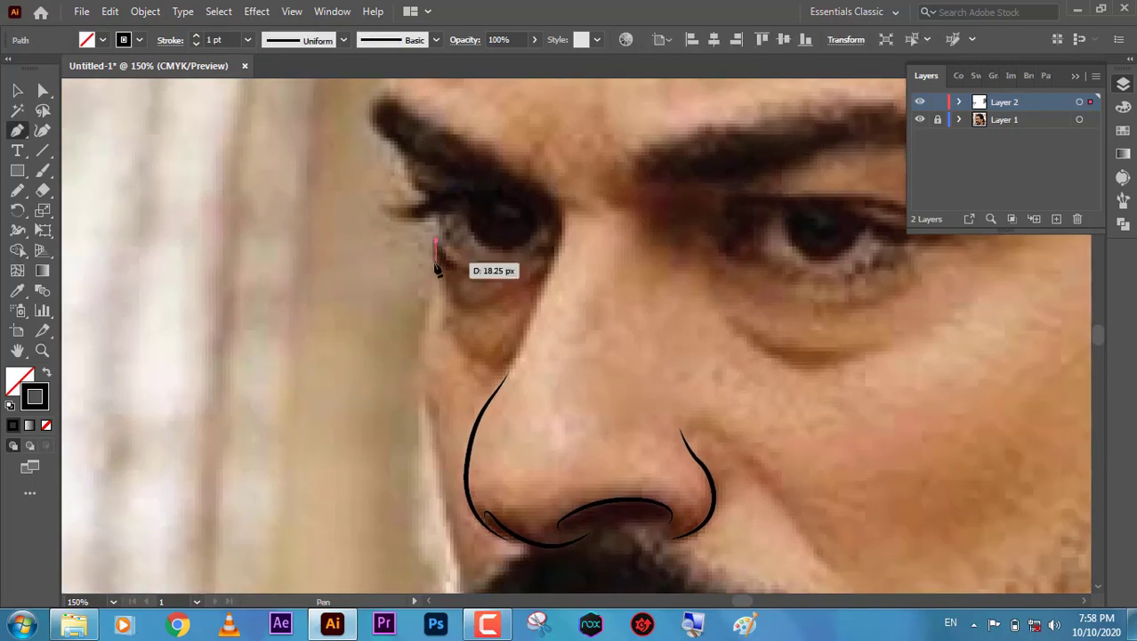
Draw a black contour down the left side of the face past the mustache.
left_click(423, 351)
scroll(411, 215, "down", 3)
left_click(442, 470)
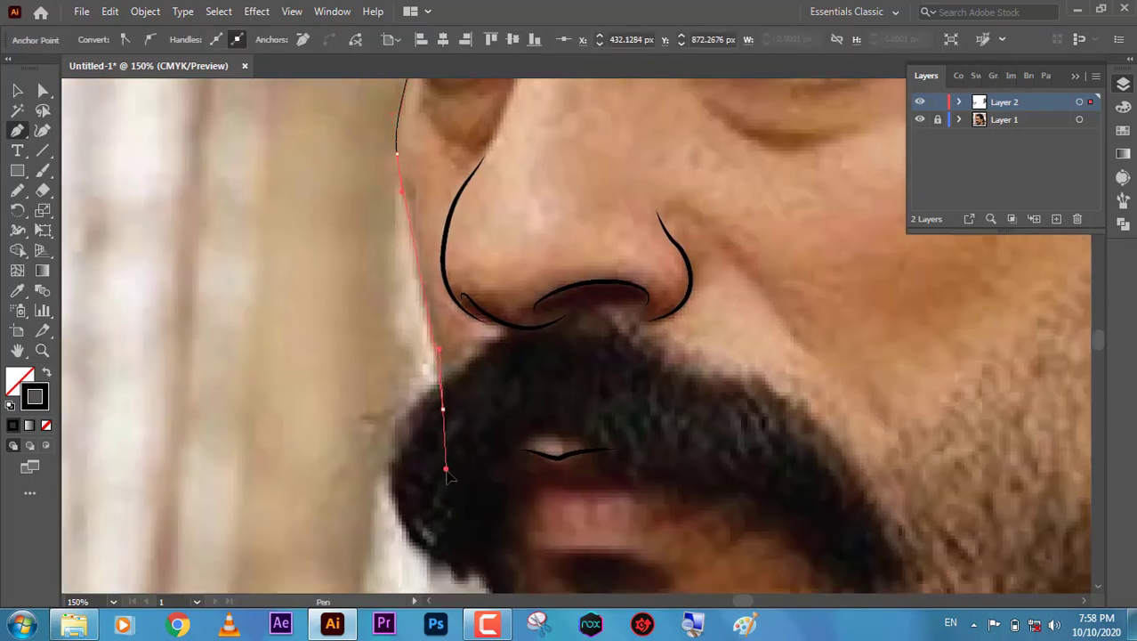
key("i")
left_click(530, 384)
Zoom on the eyes and nose and draw the curve under the right eye.
key("z")
left_click(865, 163, "alt")
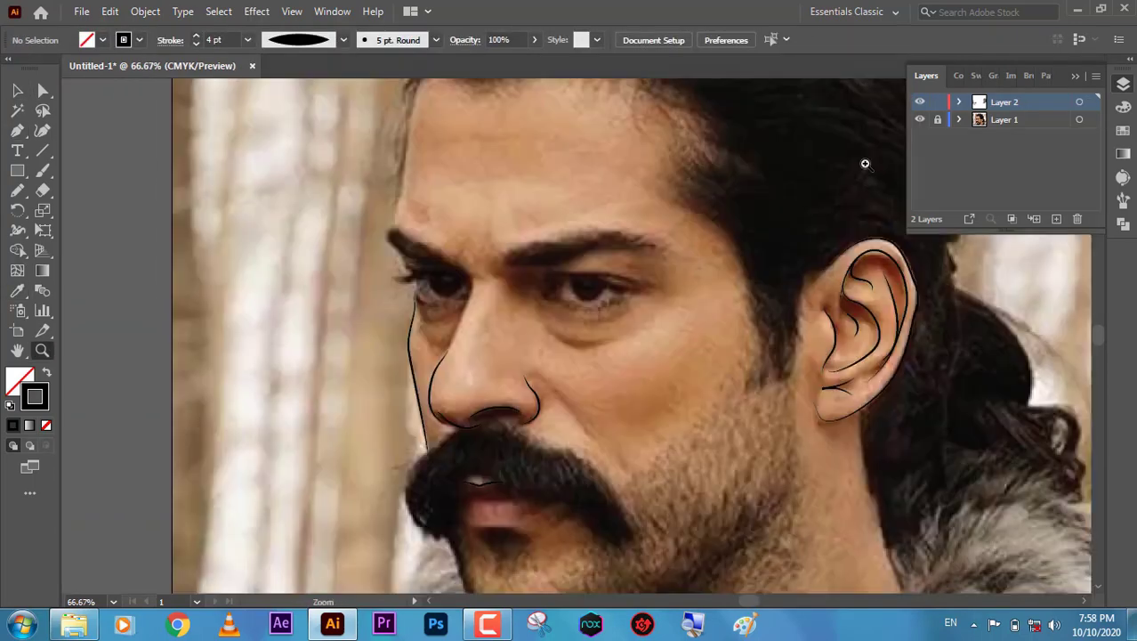
left_click(467, 342)
key("p")
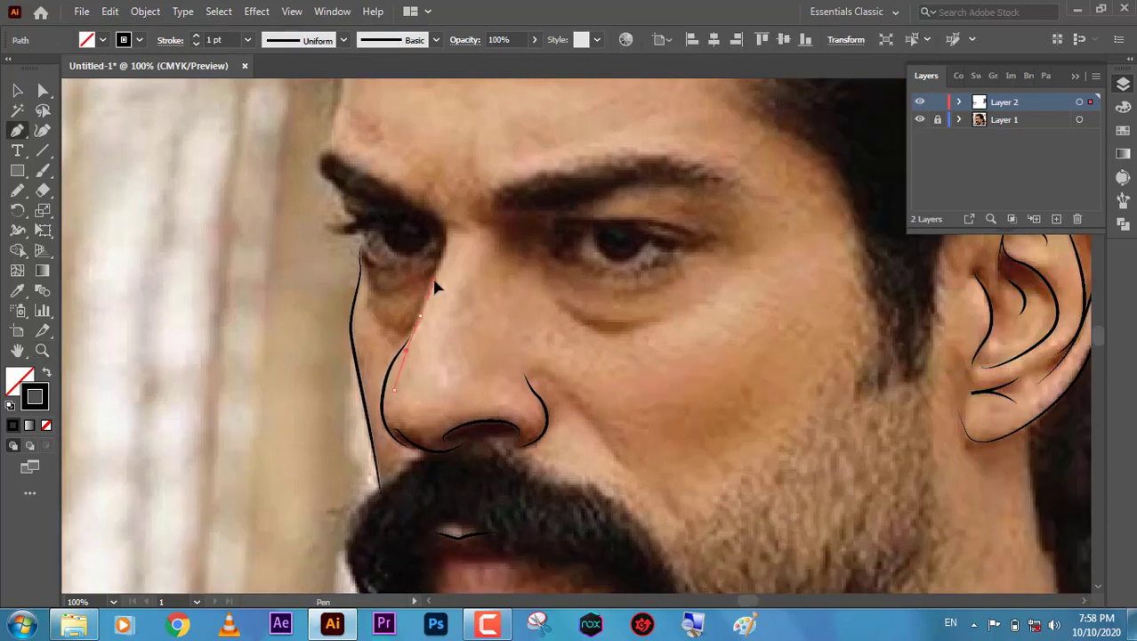
key("v")
left_click_drag(557, 301, 612, 331)
left_click(678, 313)
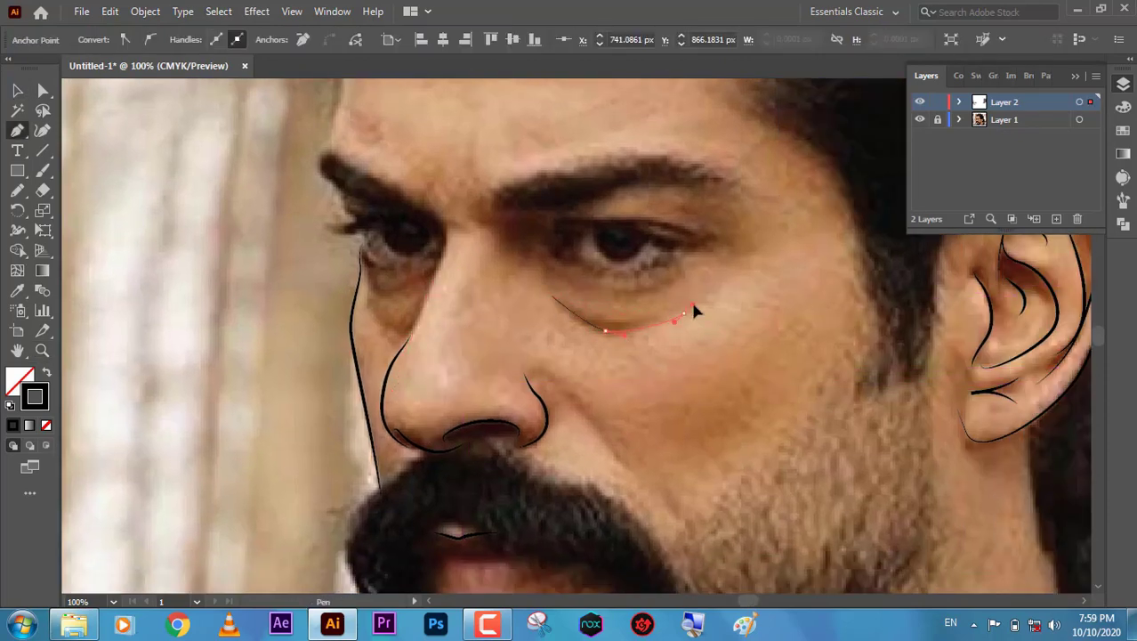
key("v")
Draw the smile fold beside the nostril and apply a tapered width profile to the new lines.
left_click(623, 396)
left_click_drag(546, 376, 589, 393)
key("v")
left_click(605, 436)
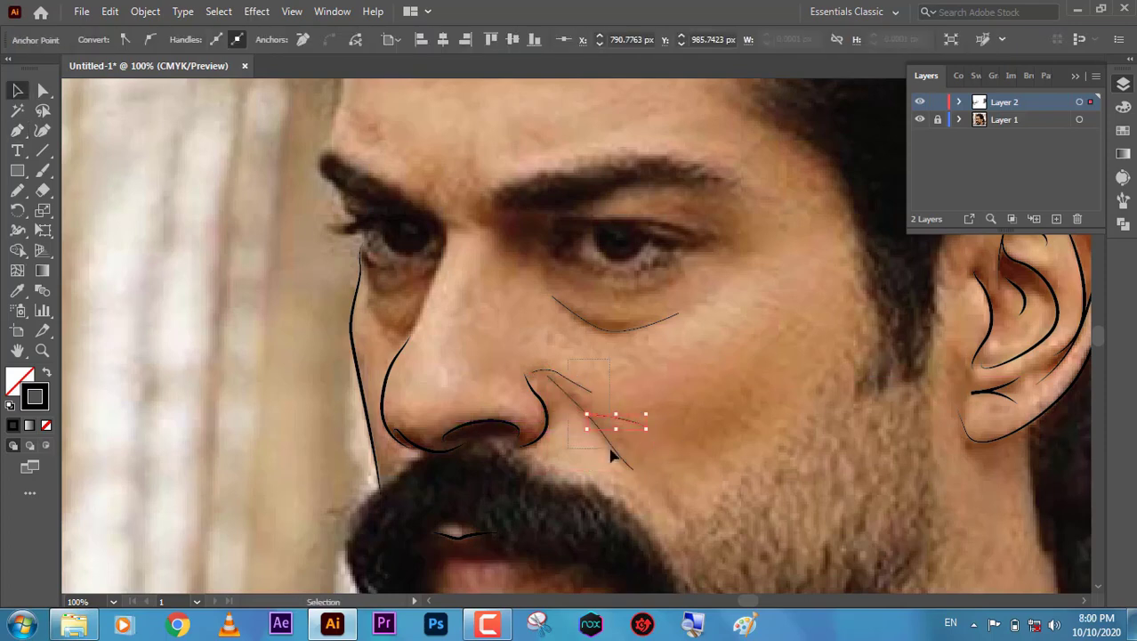
left_click(344, 39)
left_click(300, 116)
left_click(229, 224)
Review the line art with the photo hidden, then draw a neck line from below the ear to the collar.
left_click(920, 119)
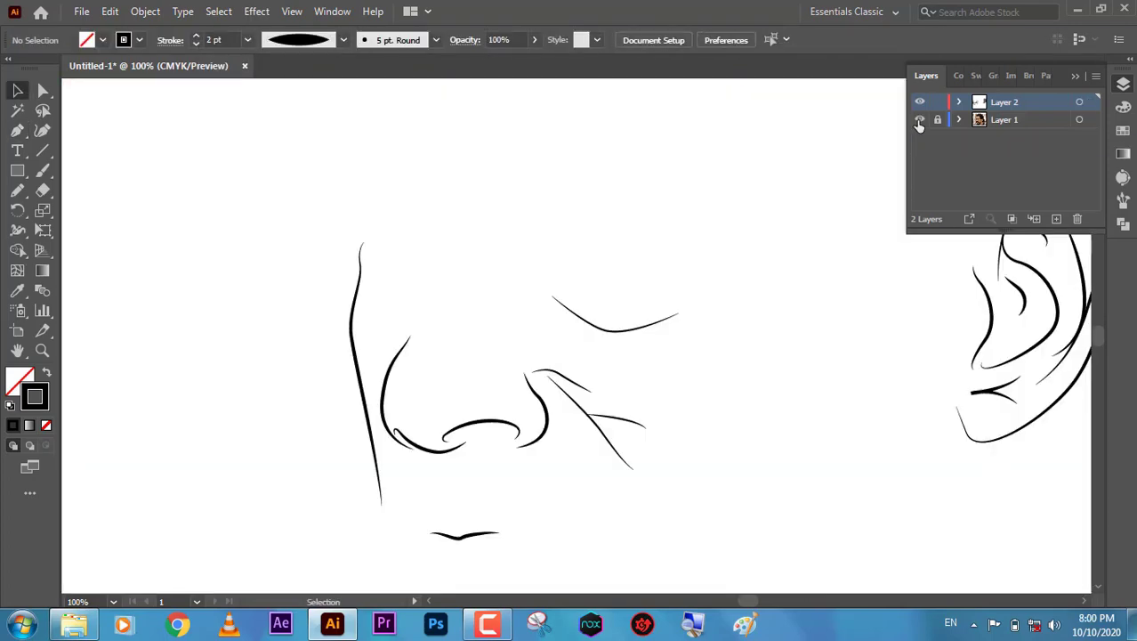
left_click(920, 119)
scroll(677, 382, "down", 1)
scroll(674, 331, "up", 1)
scroll(674, 331, "down", 4)
scroll(673, 331, "right", 7)
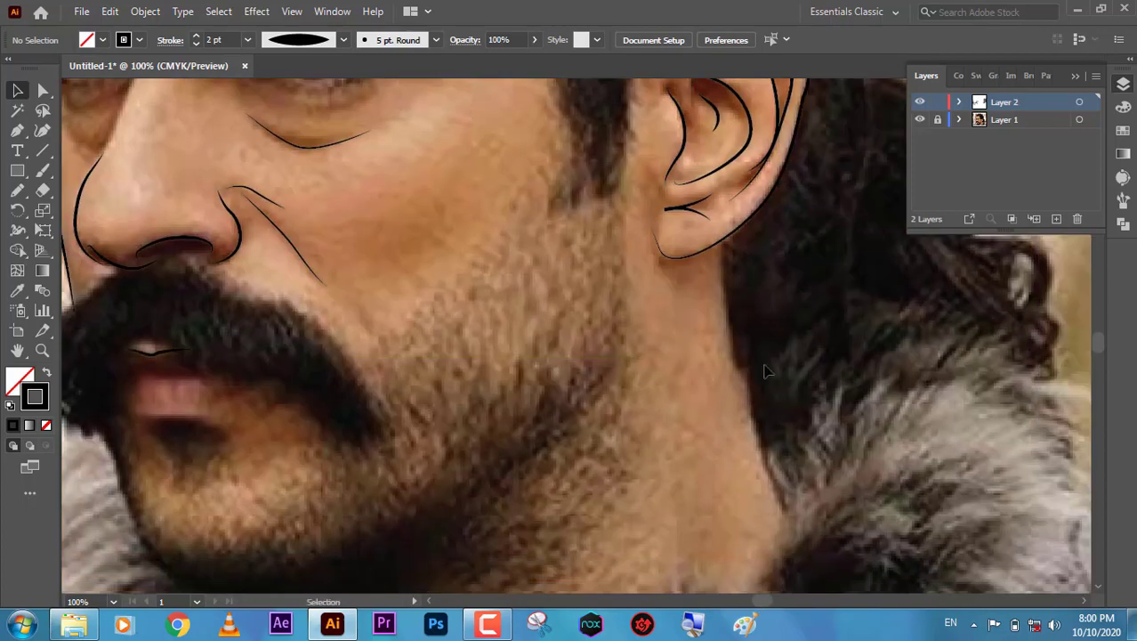
key("p")
left_click(723, 240)
left_click_drag(741, 383, 768, 485)
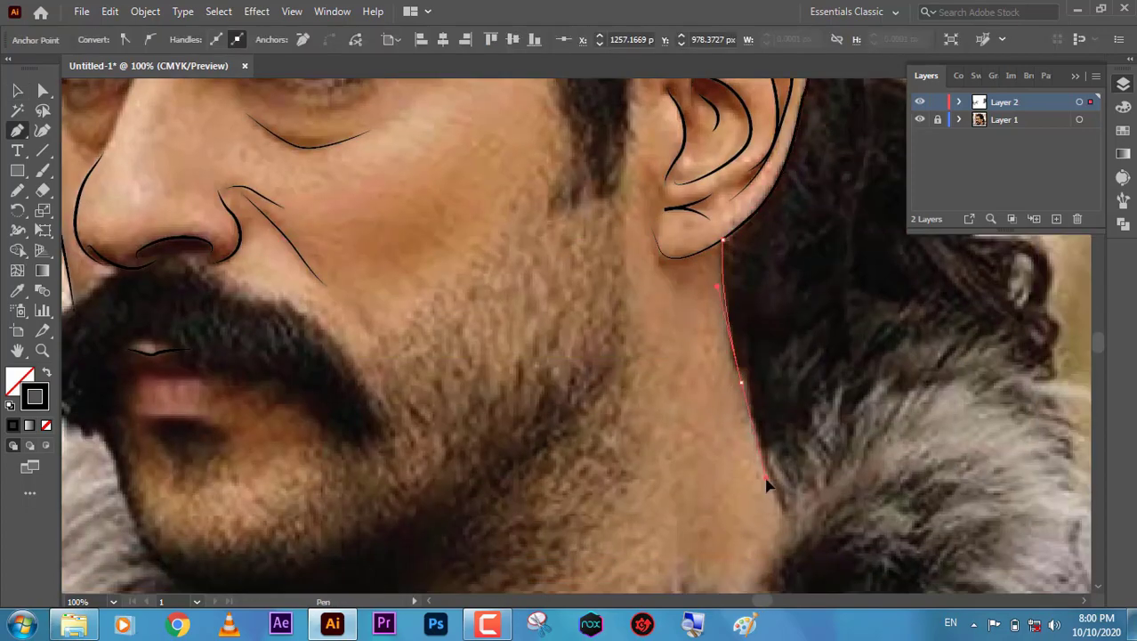
left_click(678, 374, "ctrl")
Zoom on the mouth and trace the lower lip curve to its corner.
key("z")
left_click(456, 395)
scroll(457, 395, "right", 1)
key("p")
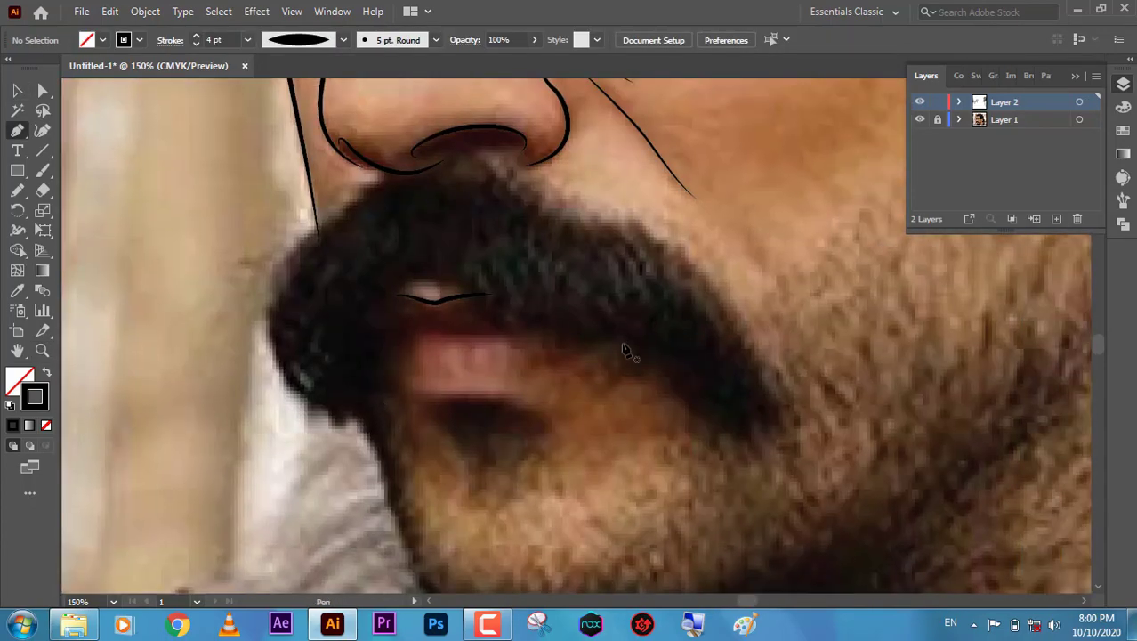
left_click(464, 395)
left_click(484, 396)
left_click(503, 396)
left_click_drag(545, 383, 623, 342)
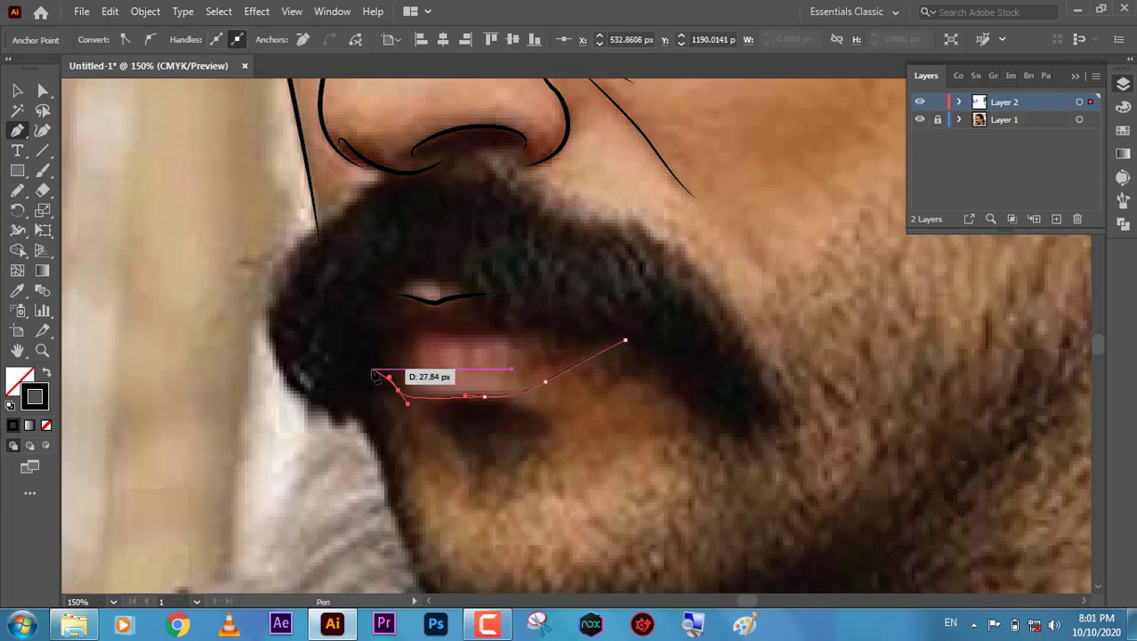
left_click_drag(375, 376, 375, 374)
left_click(452, 329, "ctrl")
Draw a freehand line between the lips, zoom out and toggle the photo to check the line art.
key("m")
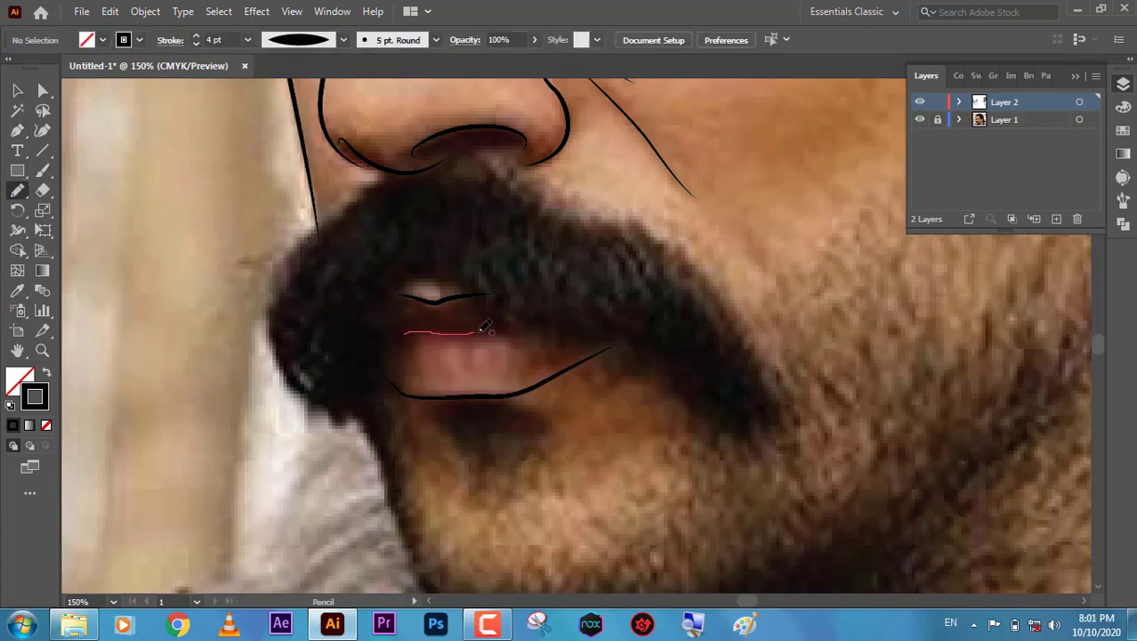
left_click_drag(485, 328, 487, 328)
left_click(573, 316, "ctrl")
key("z")
key("ctrl+minus")
key("ctrl+minus")
key("ctrl+minus")
left_click(919, 120)
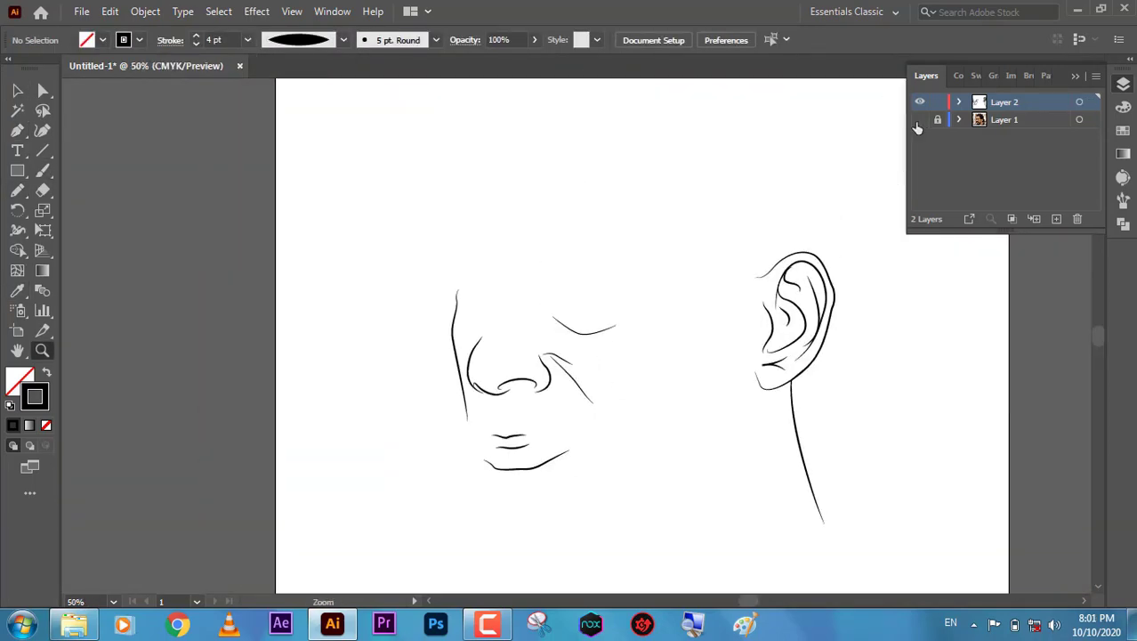
left_click(919, 119)
Trace the jawline from beside the cheek down and around the chin.
left_click(548, 274)
scroll(548, 338, "down", 5)
key("p")
left_click(344, 156)
left_click(368, 285)
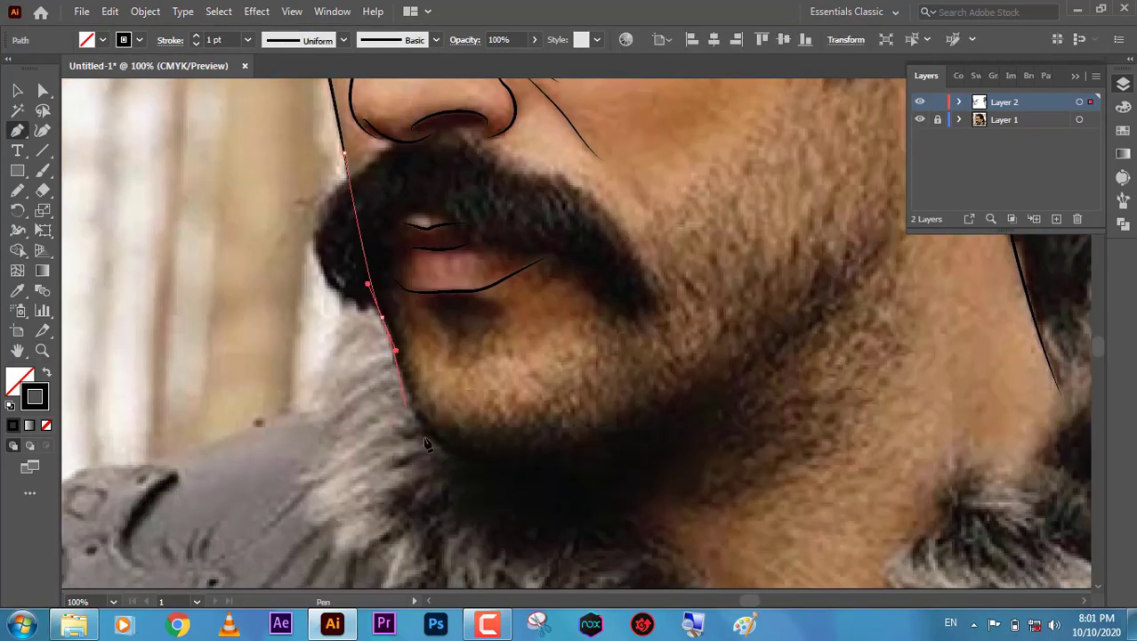
left_click_drag(469, 457, 520, 472)
mouse_move(589, 448)
left_mouse_down()
mouse_move(665, 411)
mouse_move(694, 411)
mouse_move(624, 452)
left_mouse_up()
key("v")
Copy the 4 pt black stroke onto the jawline and check it against the photo.
key("i")
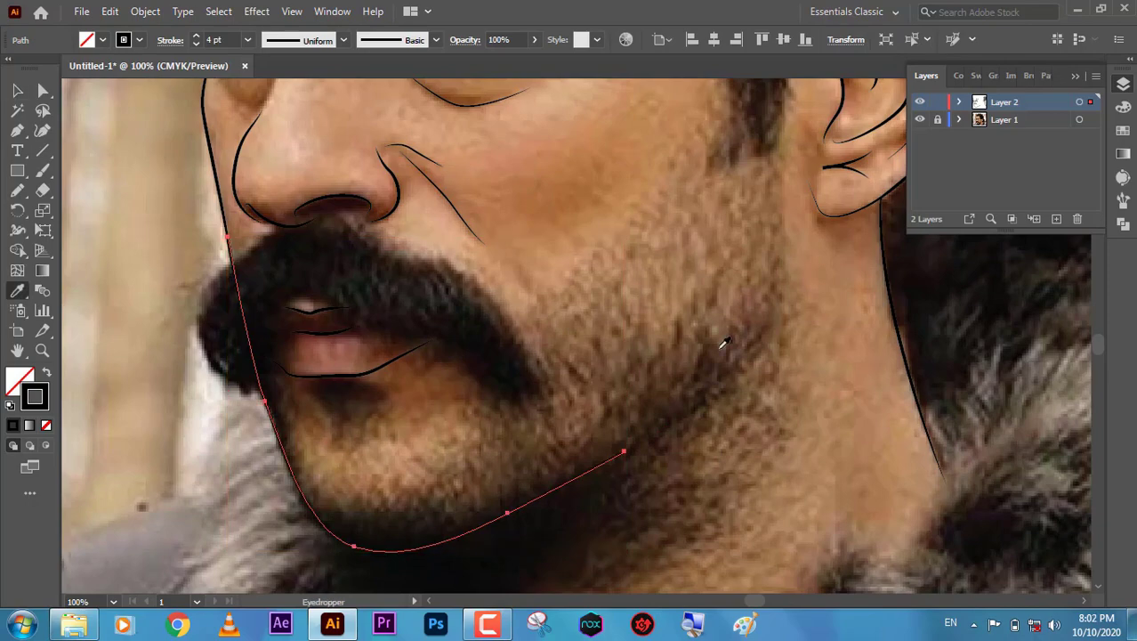
key("v")
left_click(614, 227)
left_click(919, 119)
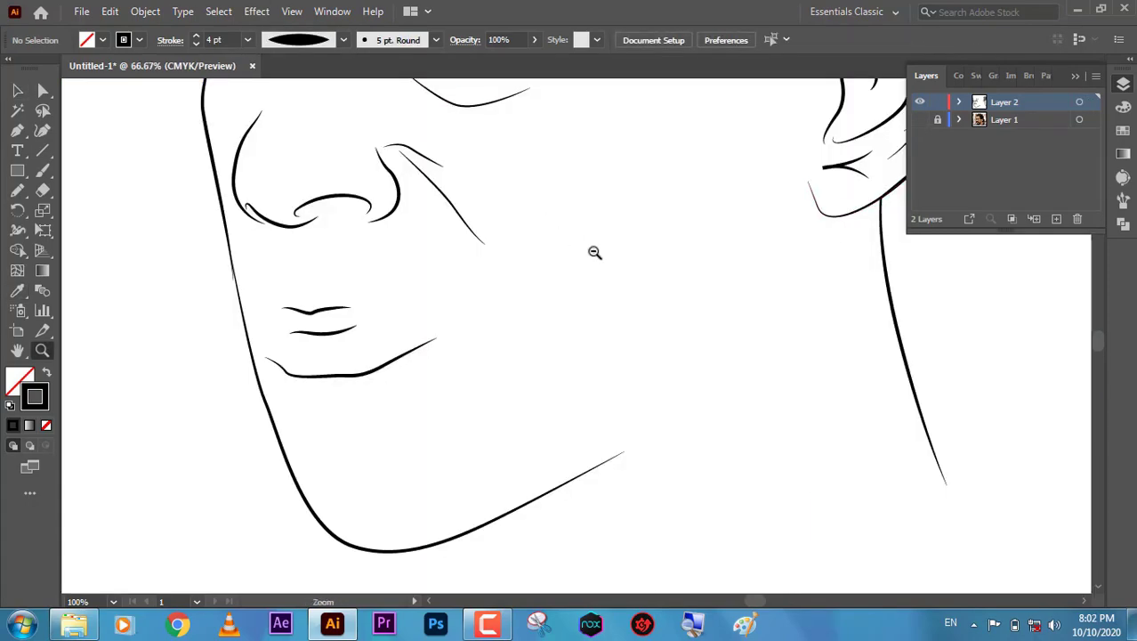
left_click(919, 119)
scroll(570, 339, "down", 3)
left_click(560, 356)
left_click(561, 356)
Draw a curved line up the side of the nose to the eye.
key("p")
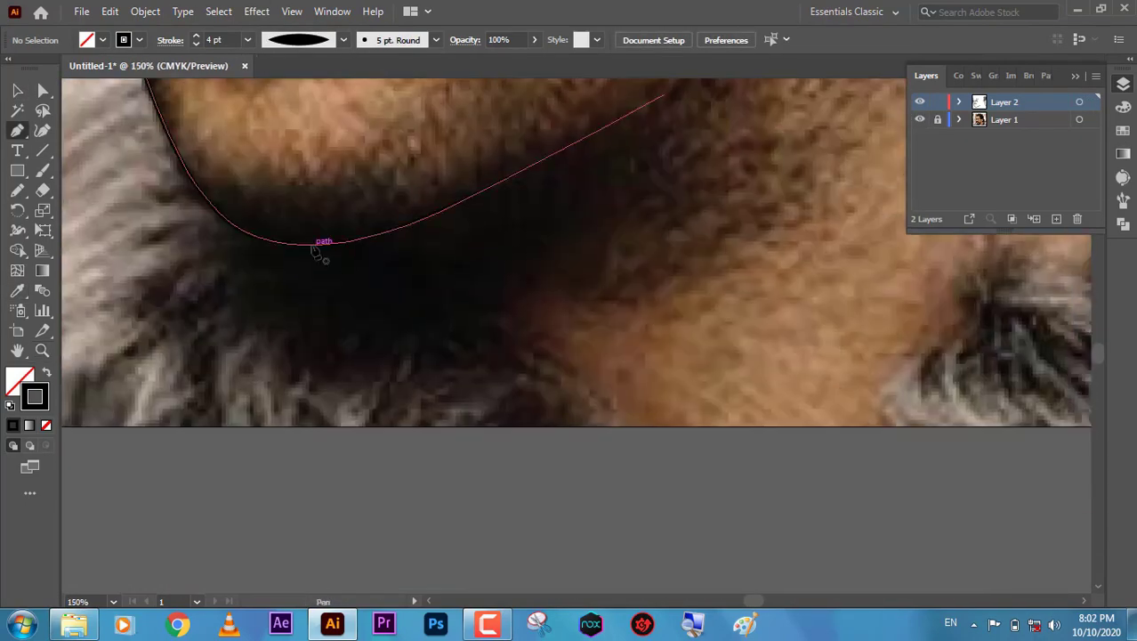
scroll(445, 312, "up", 5)
scroll(445, 311, "up", 4)
left_click(362, 217)
left_click_drag(331, 307, 321, 349)
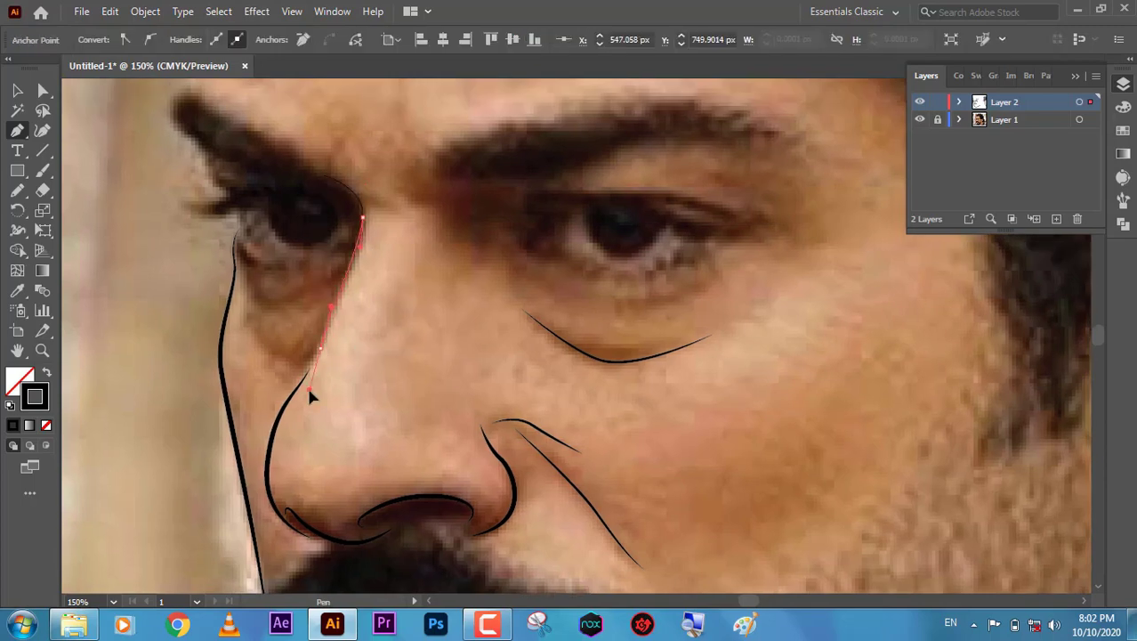
left_click(309, 395)
key("Return")
key("v")
left_click(488, 189)
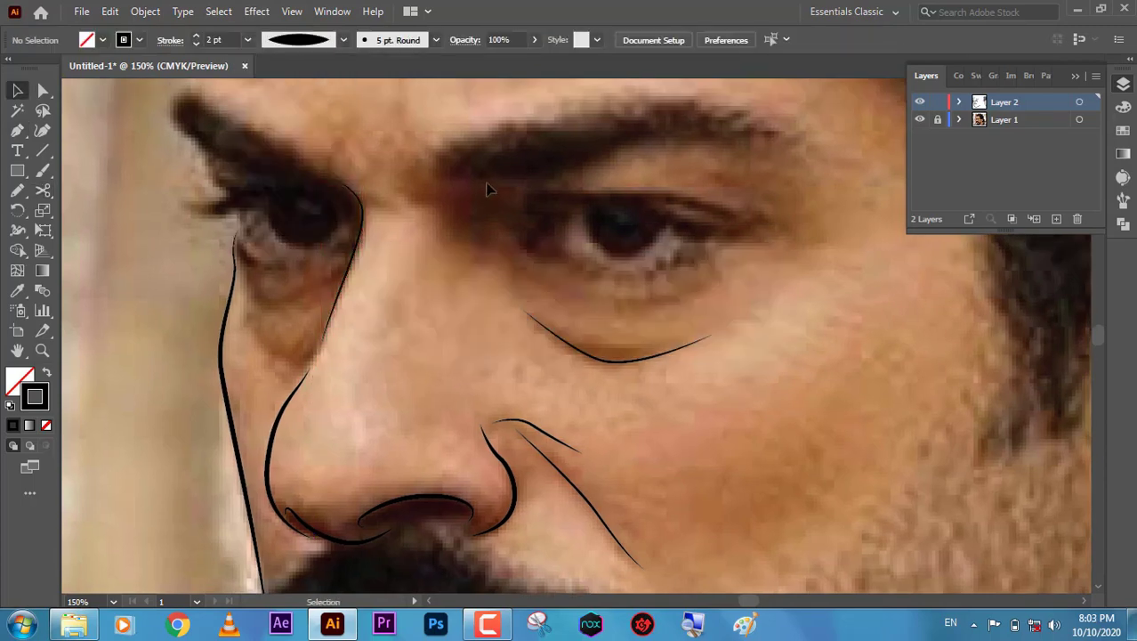
Add a short curve at the inner eye corner.
left_click_drag(347, 189, 408, 230)
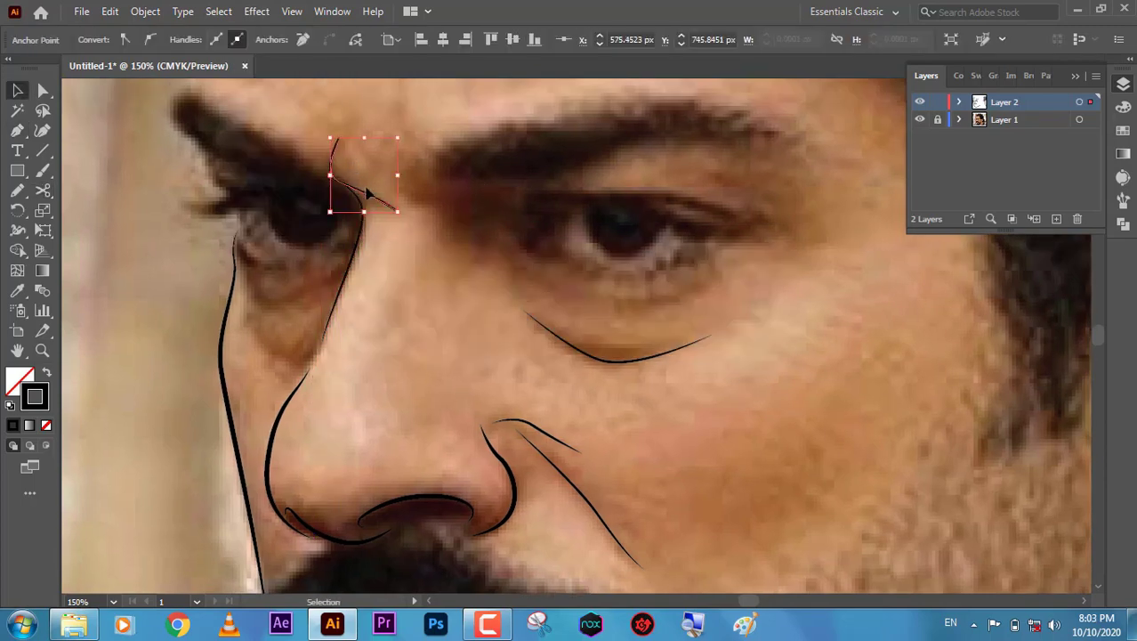
key("ctrl+shift+a")
key("ctrl+minus")
key("ctrl+minus")
left_click(599, 342)
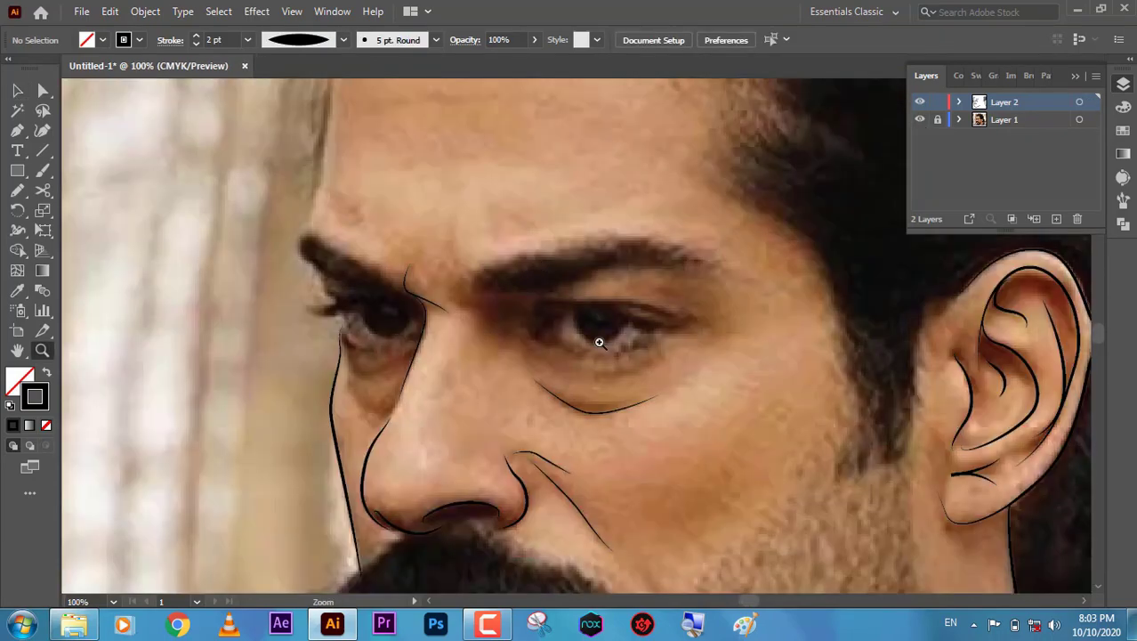
left_click(599, 342)
Sketch the brow line and forehead edge freehand, then fit the face in view.
key("n")
left_click_drag(750, 331, 654, 300)
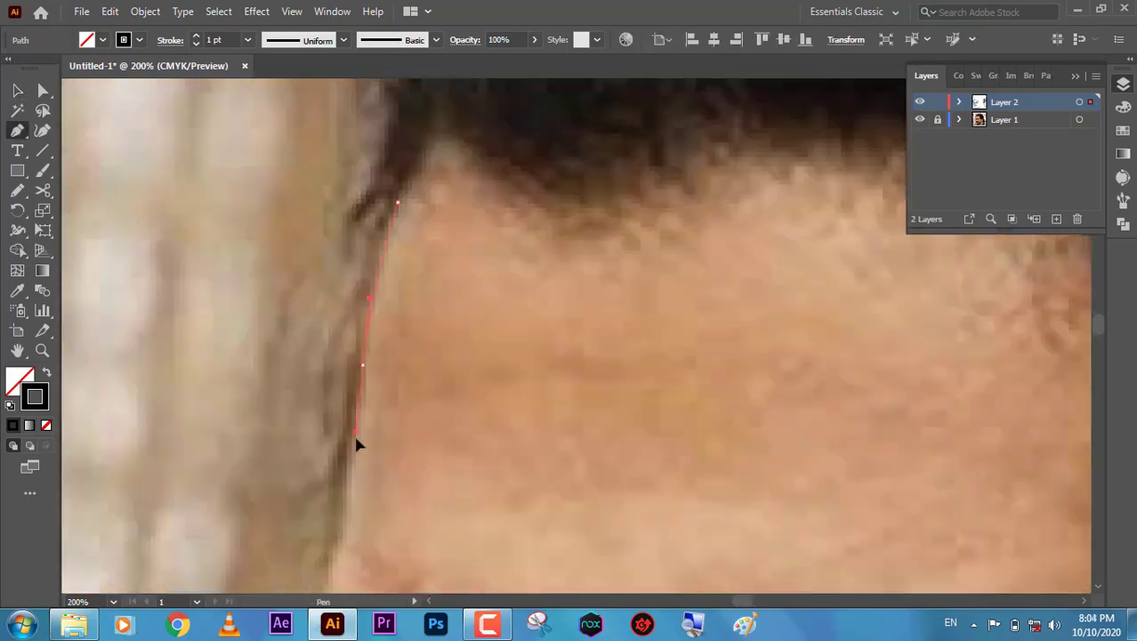
scroll(356, 445, "down", 3)
scroll(386, 376, "down", 2)
scroll(358, 356, "down", 2)
left_click(356, 293)
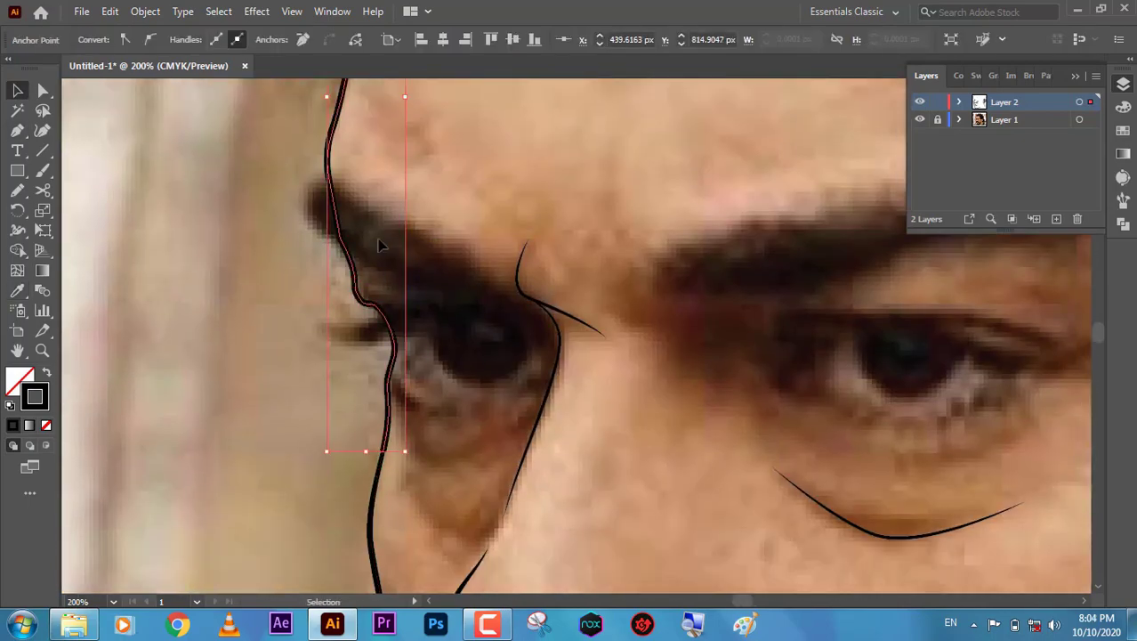
key("ctrl+shift+a")
key("ctrl+0")
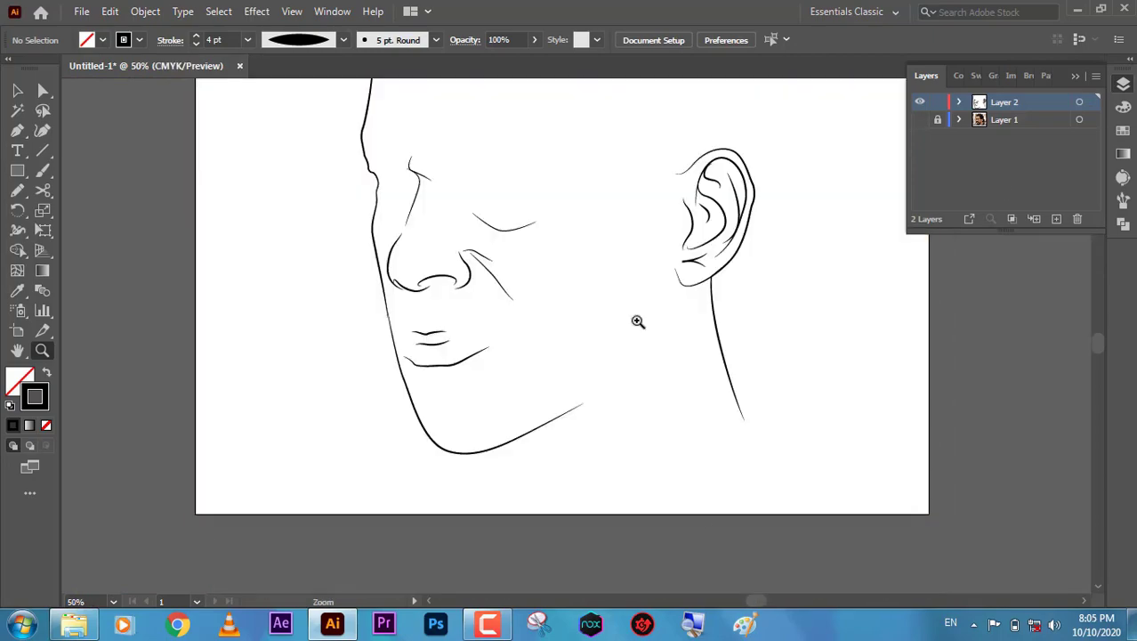
Show the photo layer again and zoom in on the near eye.
scroll(551, 311, "up", 2)
left_click(920, 119)
key("v")
scroll(552, 368, "down", 1)
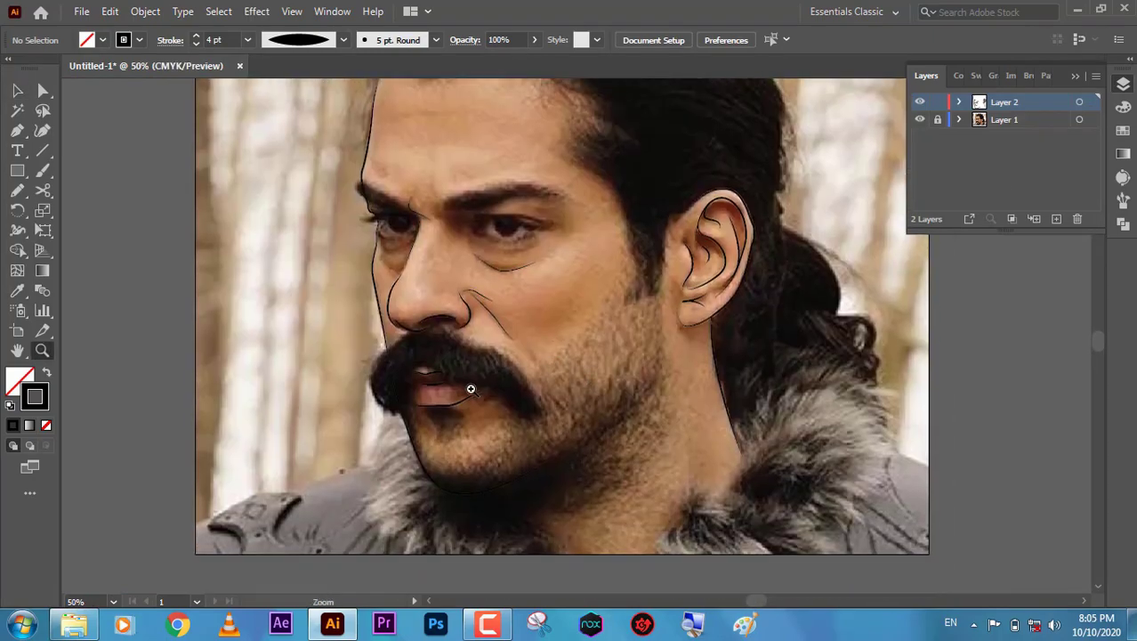
left_click(471, 388)
scroll(720, 302, "up", 5)
scroll(695, 319, "right", 3)
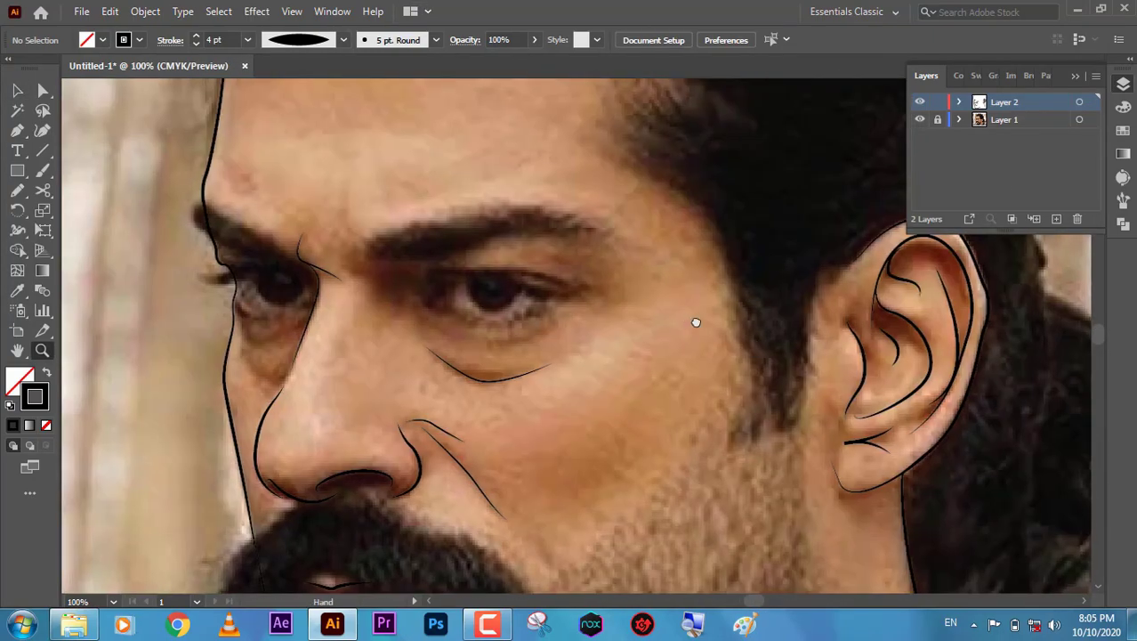
scroll(632, 371, "up", 2)
Draw the eyelash shape along the eye and fill it solid black.
key("n")
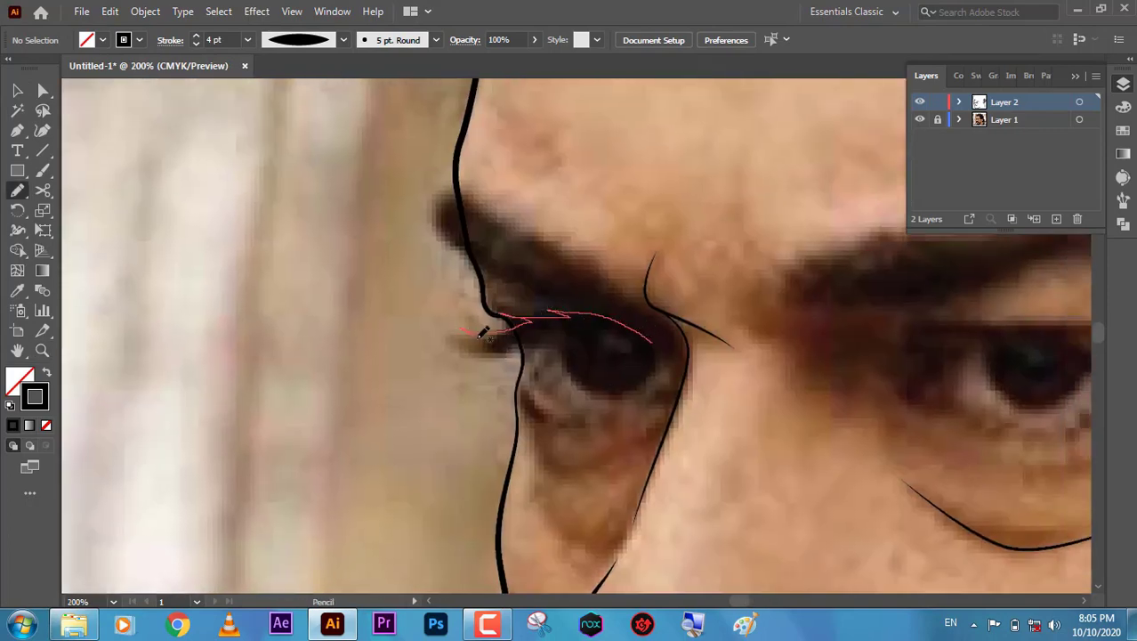
left_click_drag(483, 332, 484, 332)
key("ctrl+z")
right_click(485, 346)
left_click(320, 345)
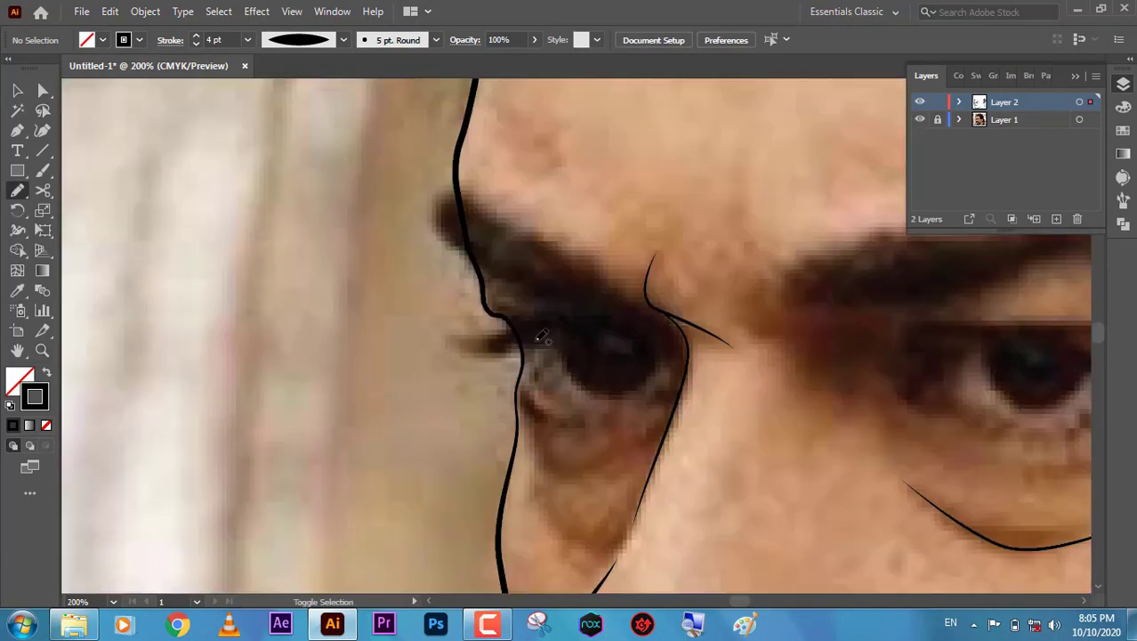
key("ctrl+shift+z")
key("shift+e")
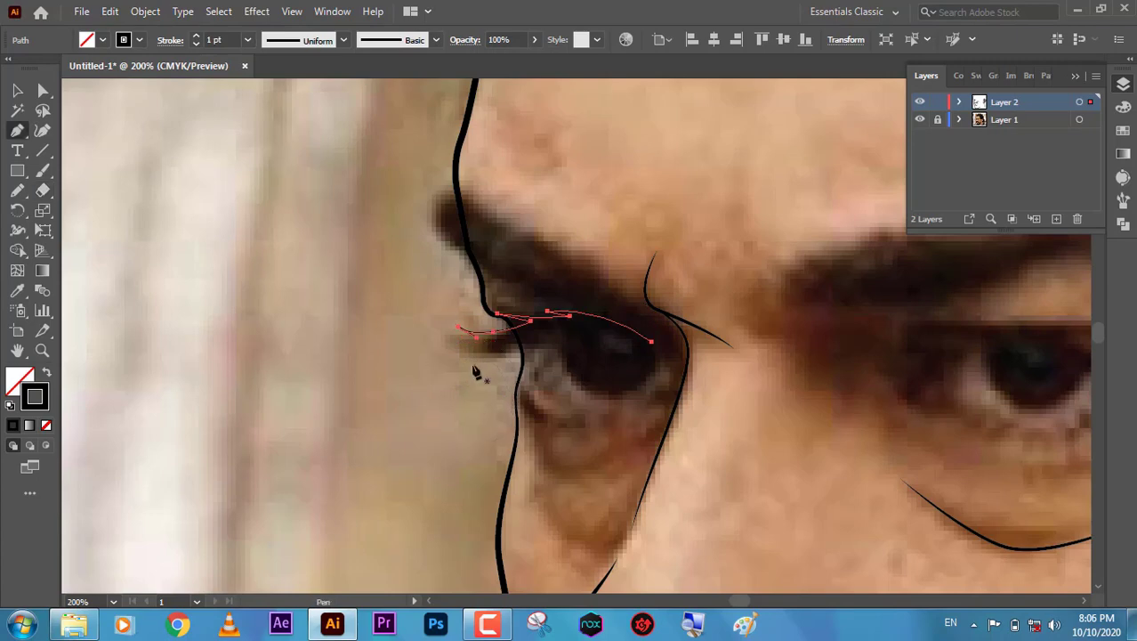
left_click_drag(458, 327, 450, 341)
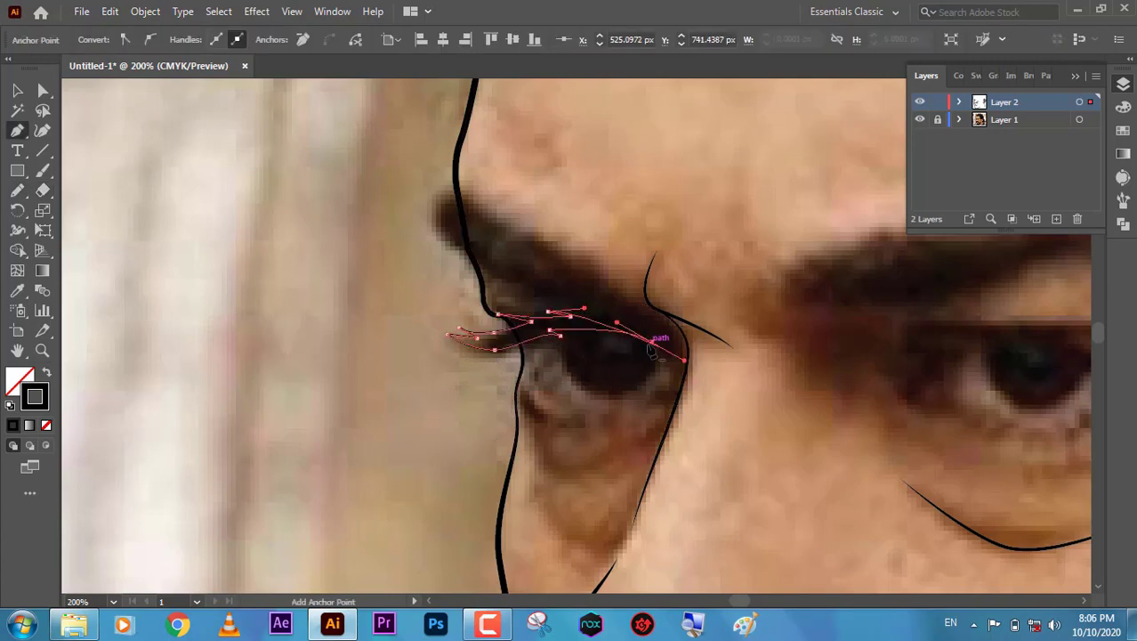
left_click_drag(652, 340, 650, 381)
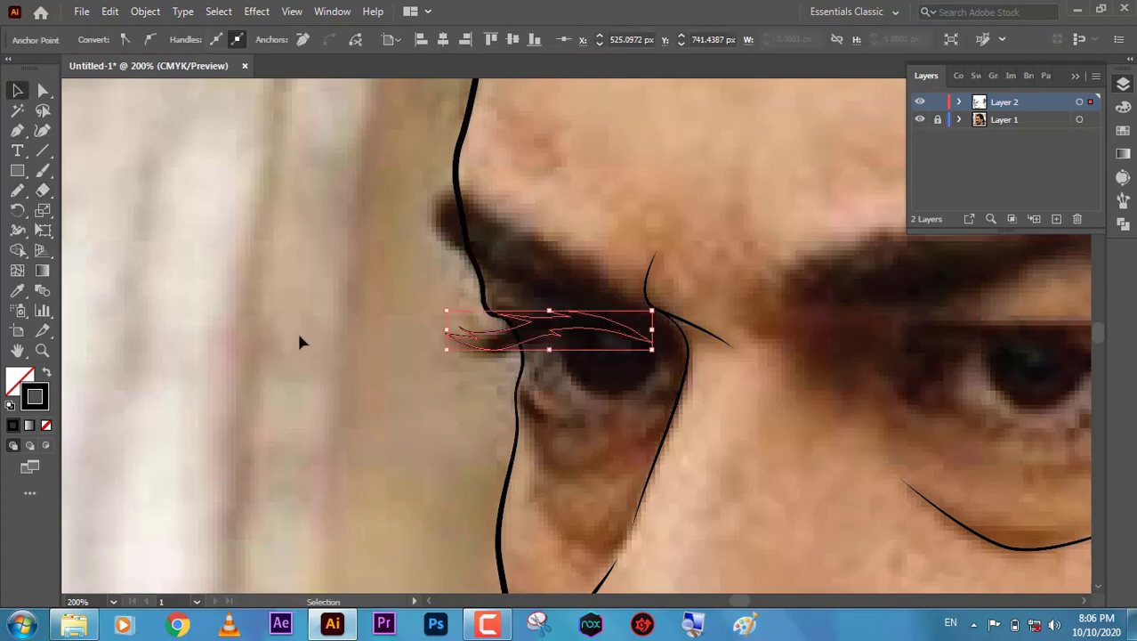
key("shift+x")
Pen a closed eyelid outline curving under the eye.
key("p")
scroll(640, 371, "down", 1)
mouse_move(614, 310)
left_mouse_down()
mouse_move(634, 367)
mouse_move(637, 307)
left_mouse_up()
key("shift+x")
left_click_drag(672, 349, 609, 391)
left_click_drag(525, 361, 523, 359)
left_click(521, 314)
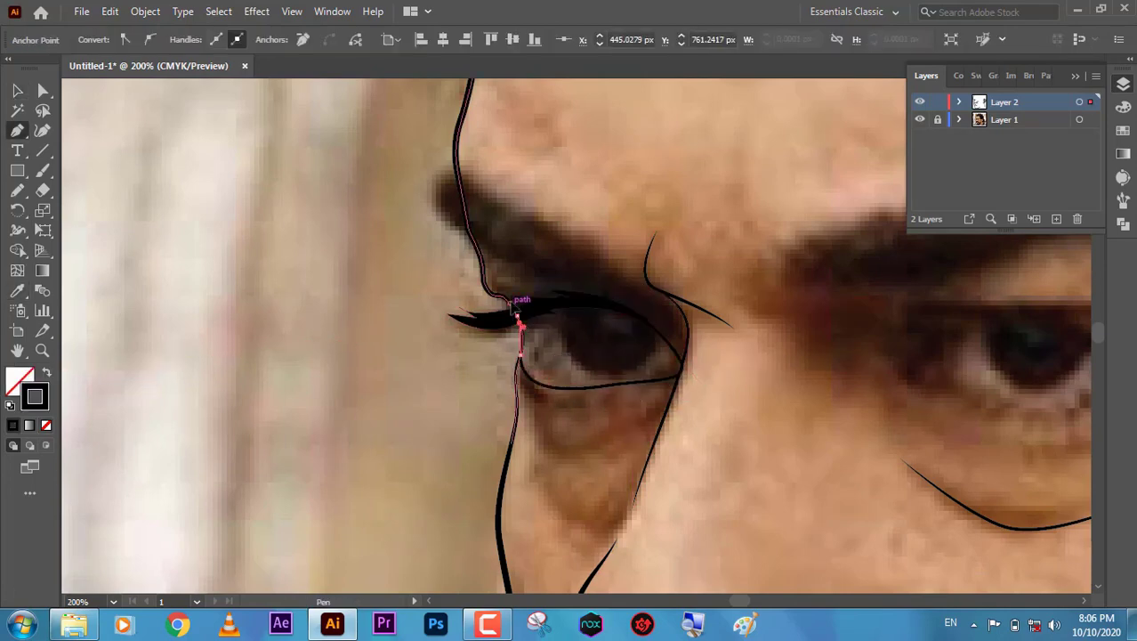
key("v")
left_click(602, 199)
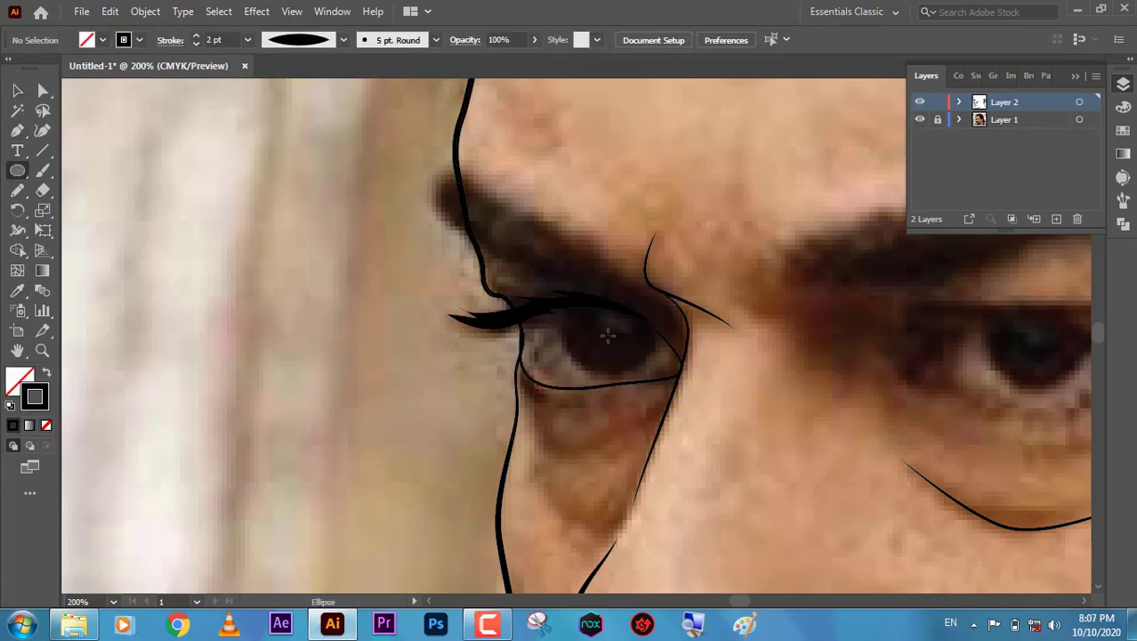
Draw a circle over the iris with black fill and no stroke.
left_click_drag(656, 370, 561, 287)
key("v")
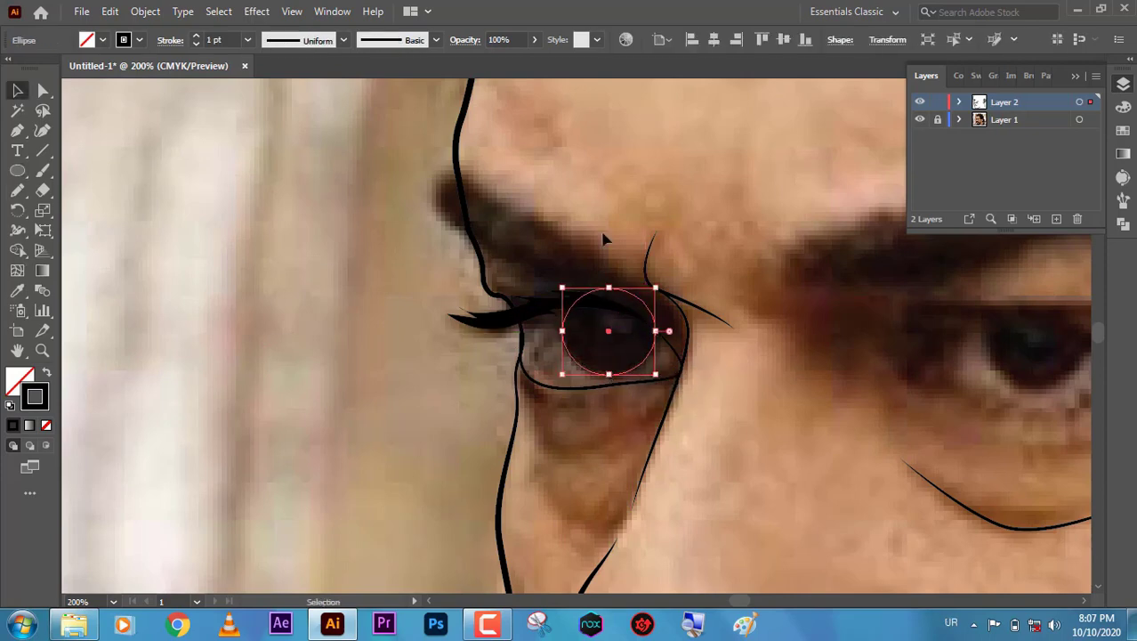
left_click(48, 375)
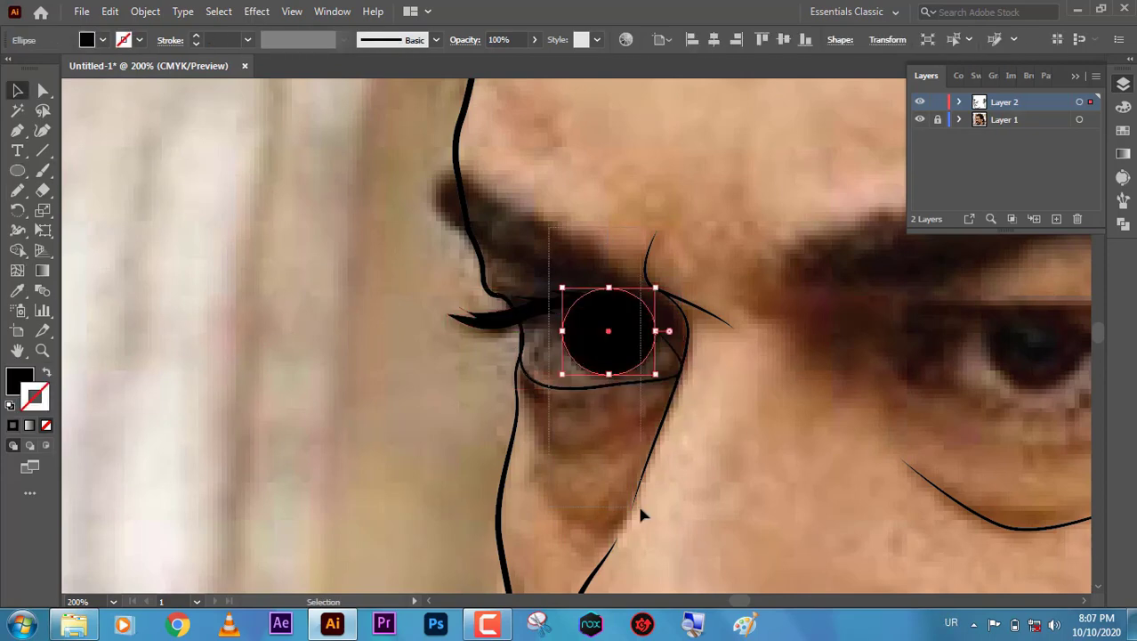
left_click(610, 436)
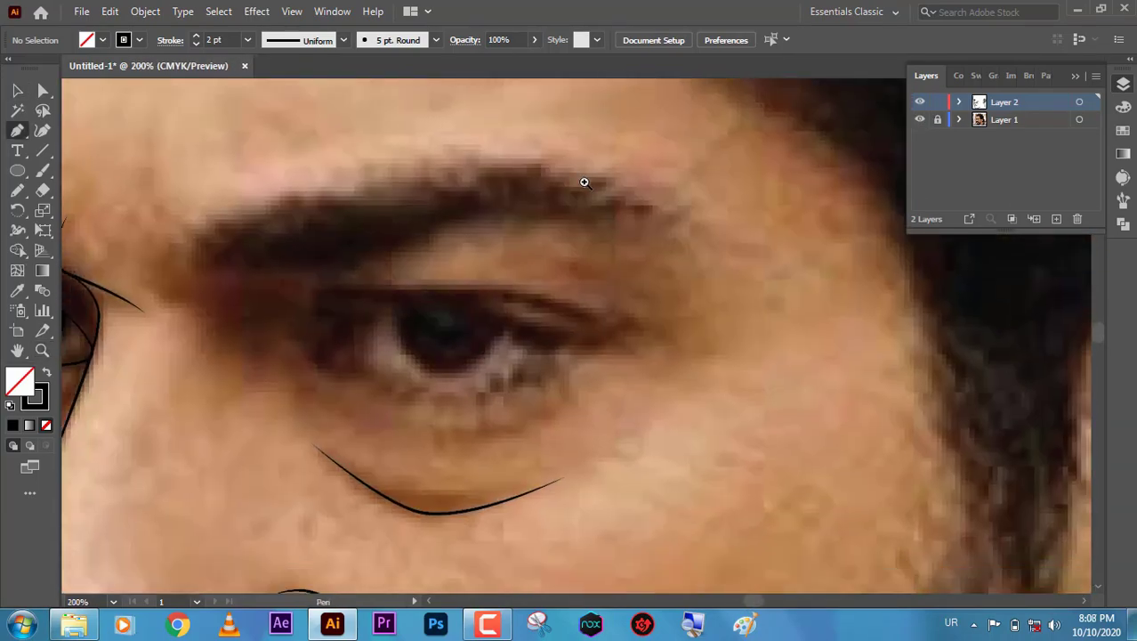
Pen the far eye's upper lid and give it the black stroke.
left_click(336, 372)
mouse_move(318, 350)
left_mouse_down()
mouse_move(343, 350)
mouse_move(372, 320)
left_mouse_up()
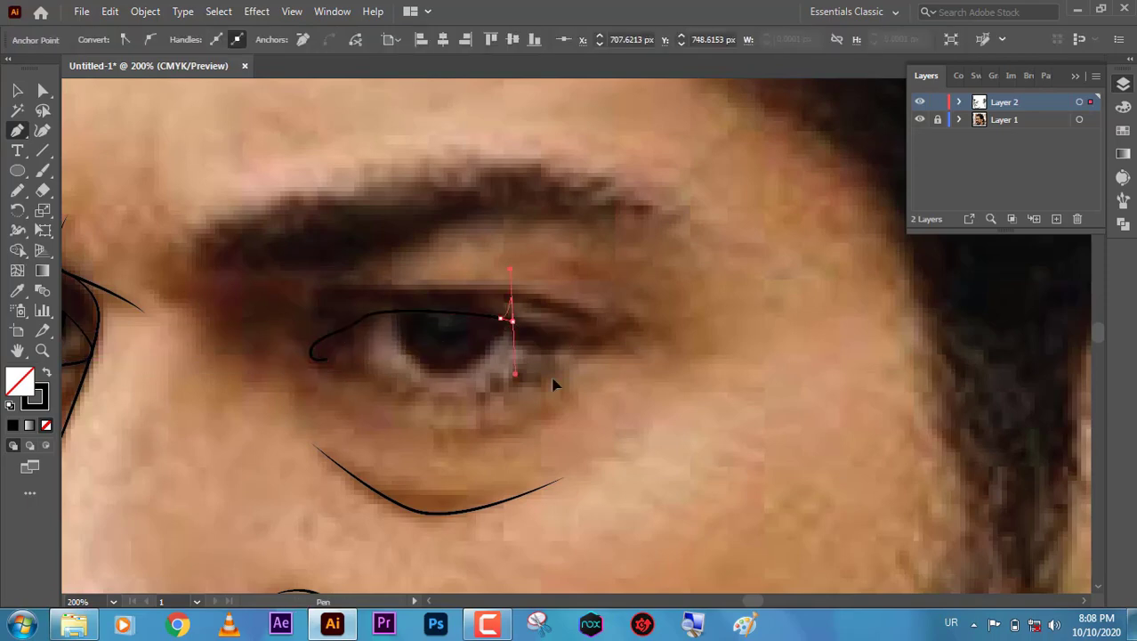
left_click(490, 393, "ctrl")
left_click(286, 394, "ctrl")
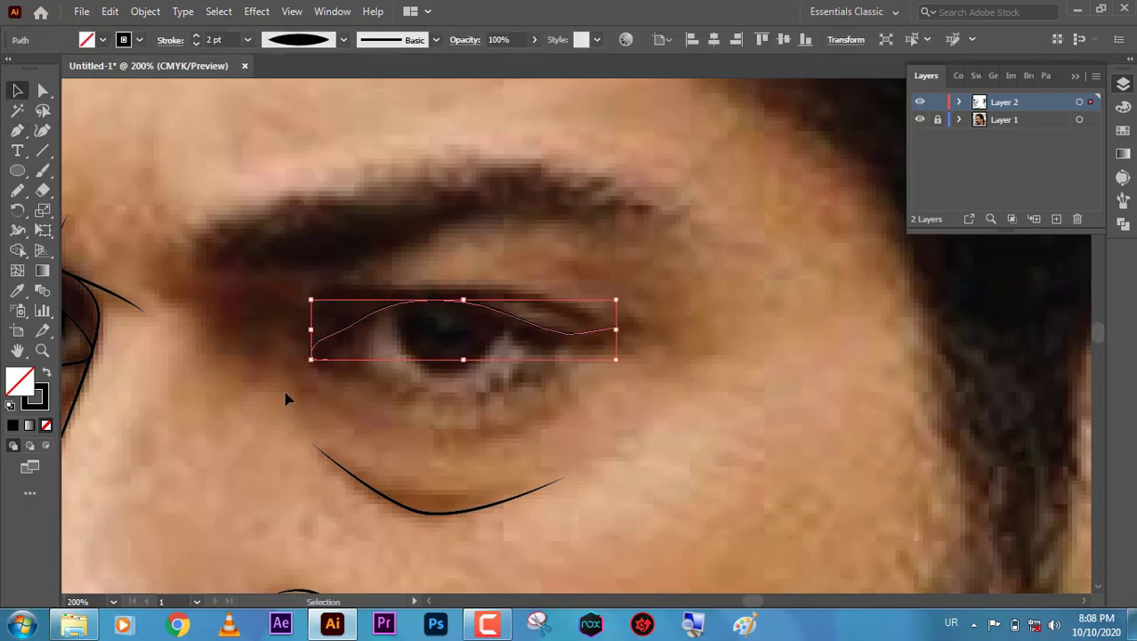
scroll(319, 390, "left", 3)
key("i")
left_click(224, 375)
scroll(405, 445, "down", 3)
scroll(401, 356, "up", 3)
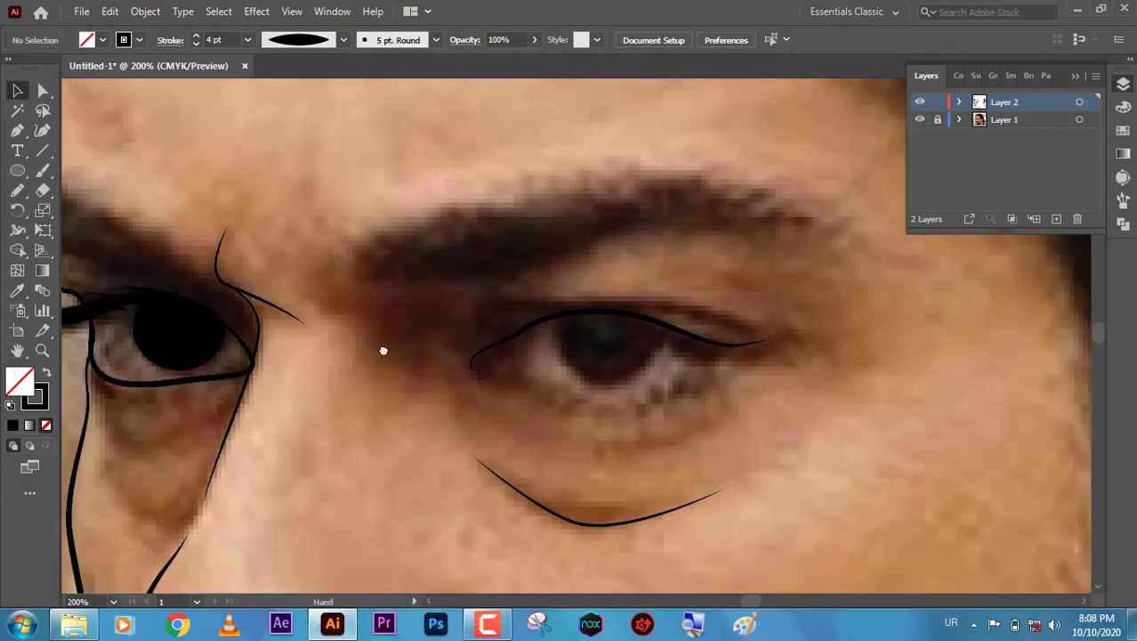
Lower the reference photo's opacity to 85% and lock its layer.
key("v")
left_click(734, 105)
left_click(332, 11)
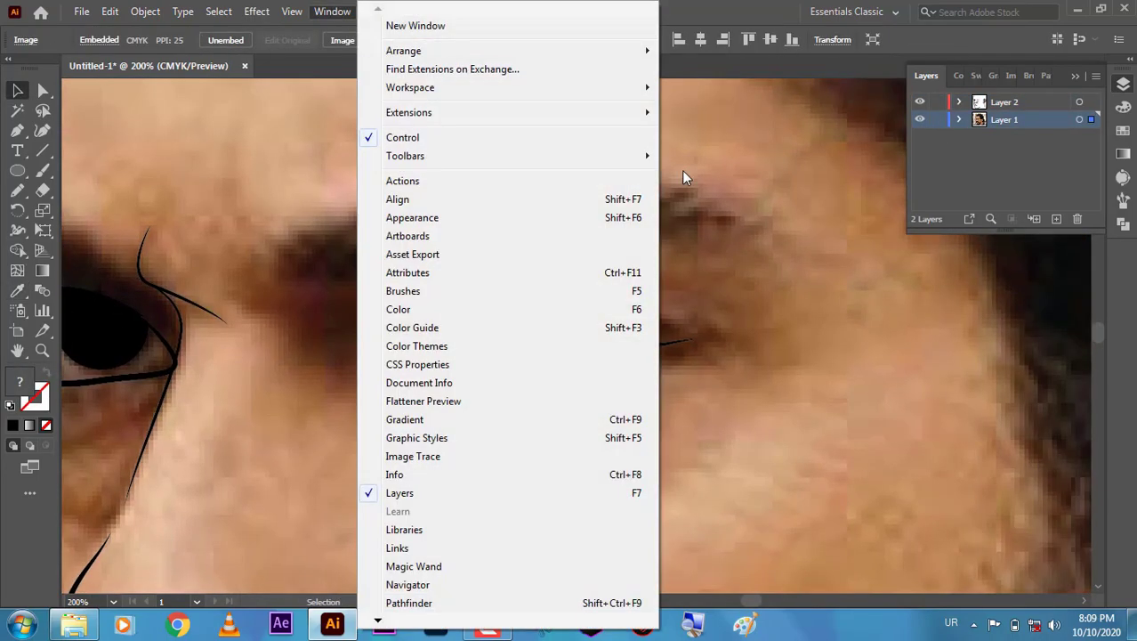
left_click(579, 40)
left_click(937, 119)
Close the eye outline at the inner corner and add a lower-lid curve.
key("p")
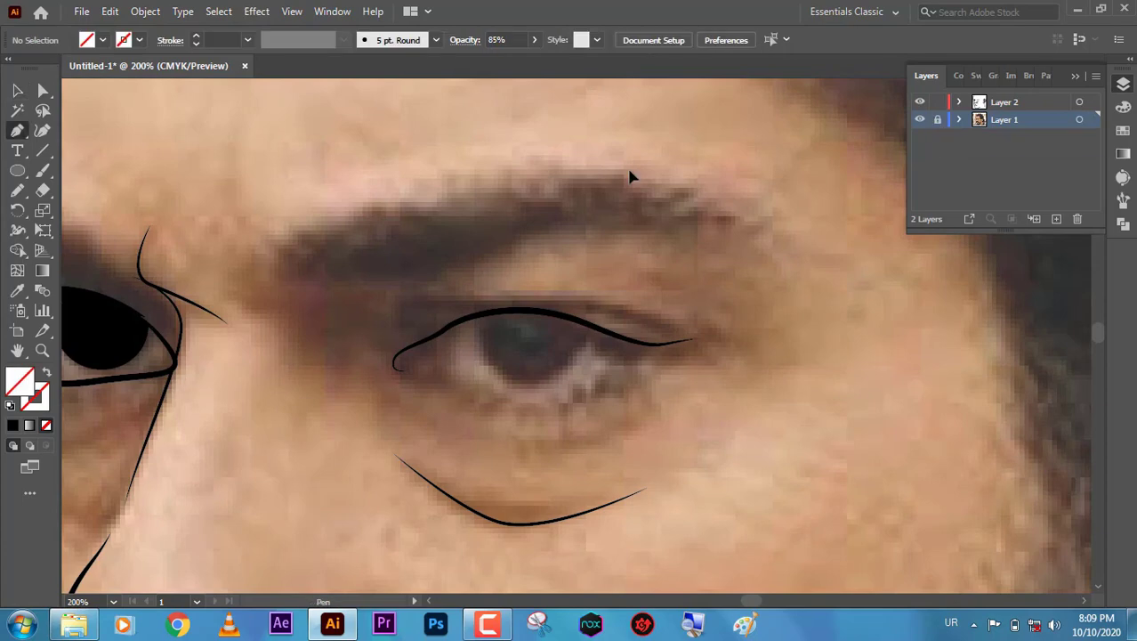
left_click(672, 343)
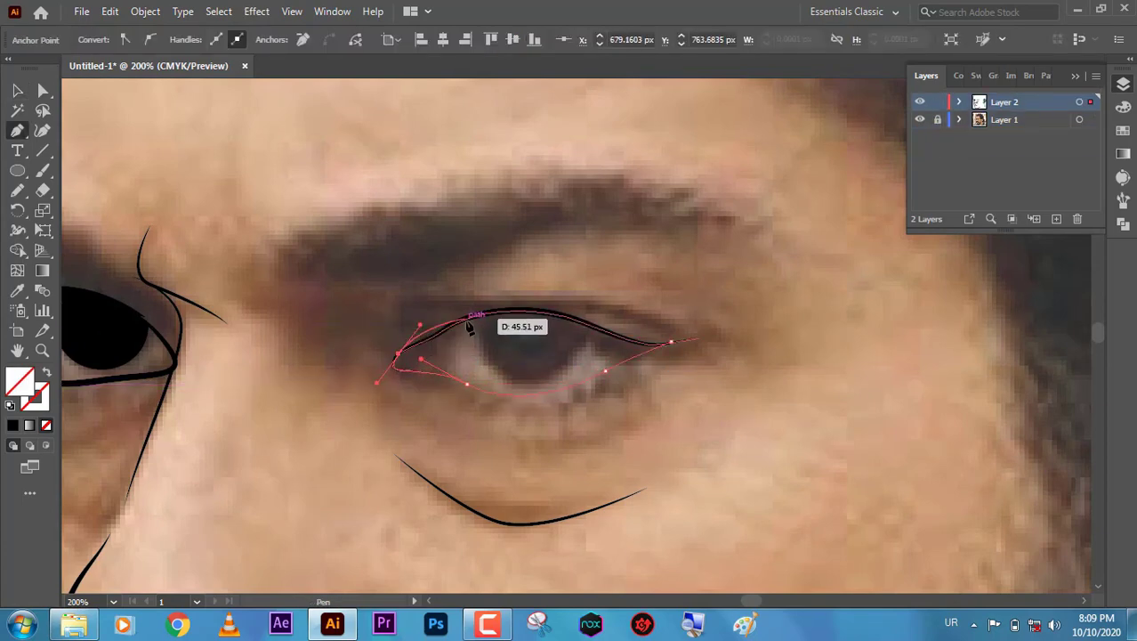
left_click(469, 127, "ctrl")
left_click(463, 318)
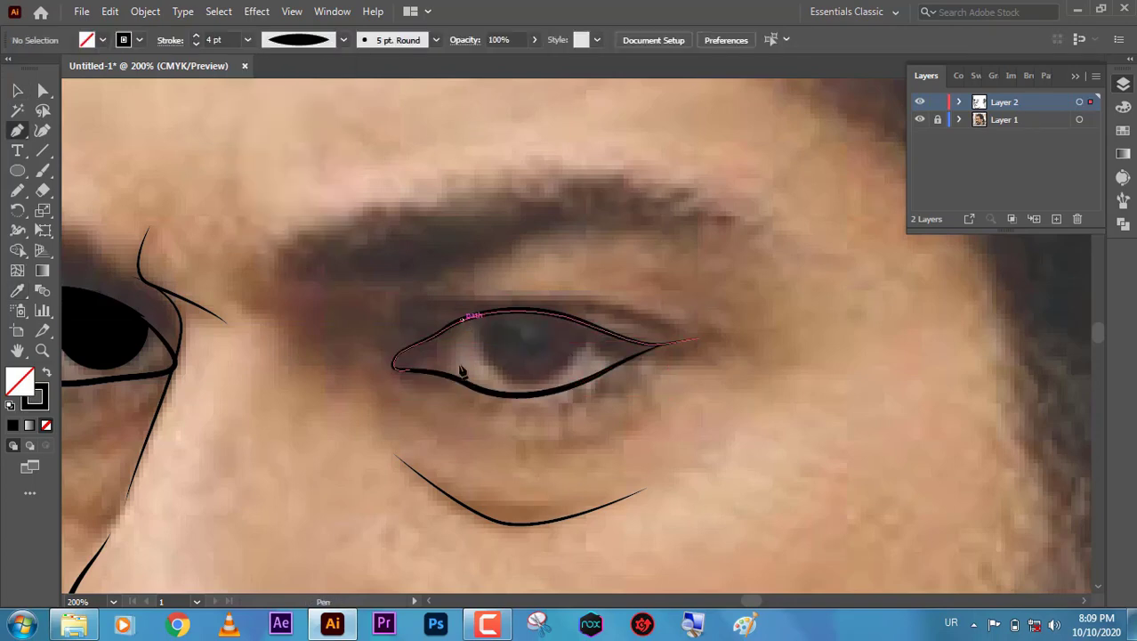
left_click_drag(467, 383, 565, 405)
left_click(478, 183, "ctrl")
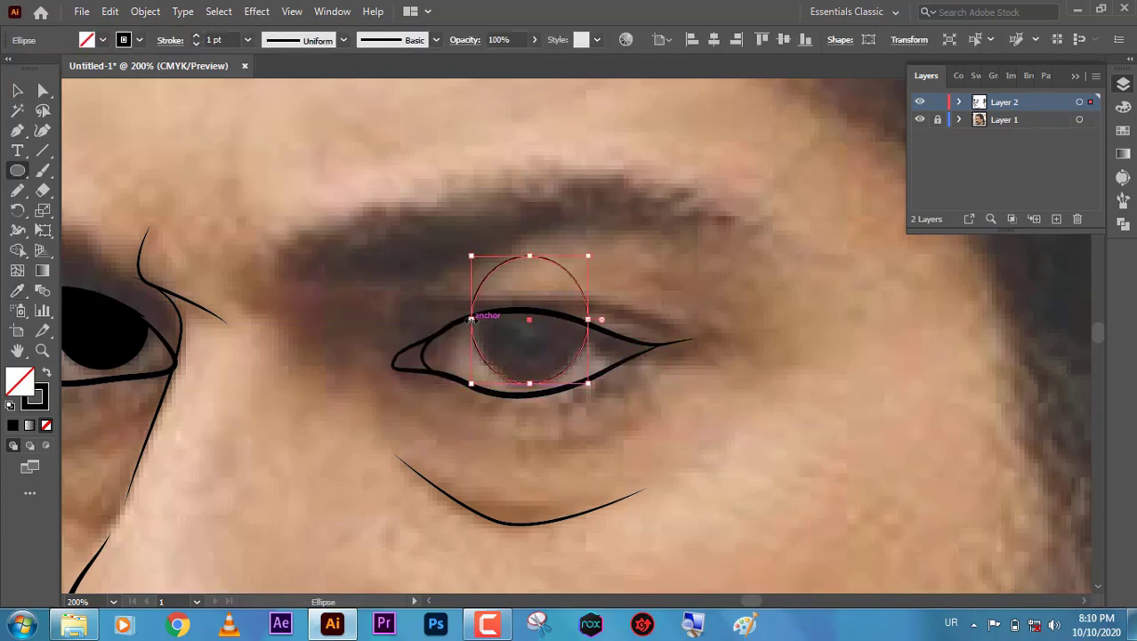
key("v")
Draw a black-filled ellipse over the iris and trim away the part outside the eye.
mouse_move(537, 332)
left_mouse_down()
mouse_move(584, 383)
mouse_move(525, 274)
left_mouse_up()
key("shift+x")
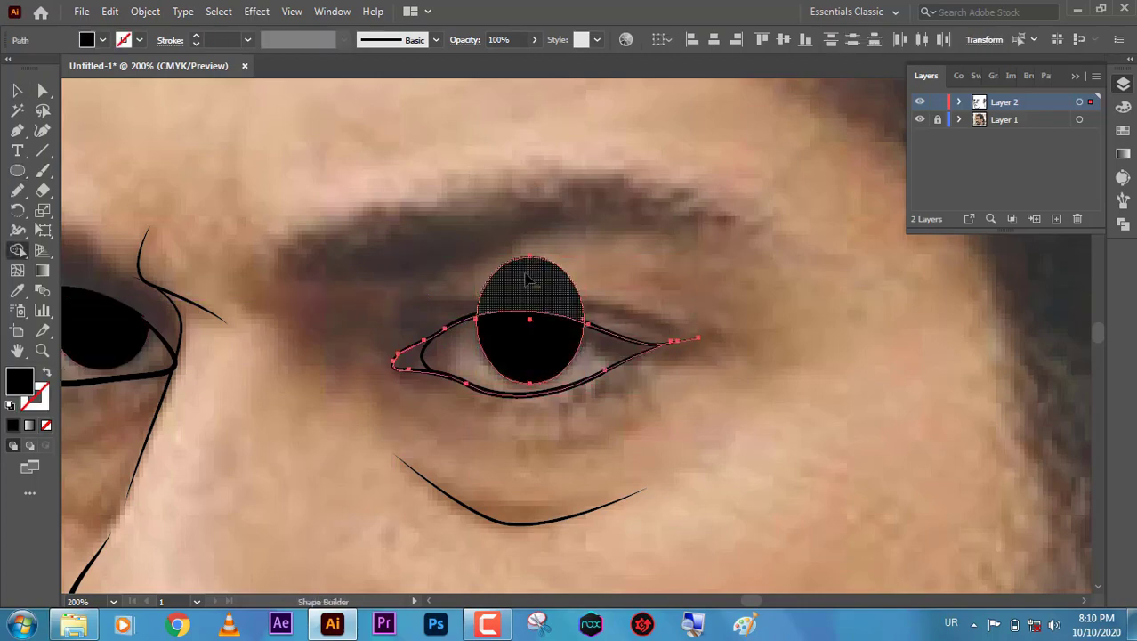
key("ctrl+7")
key("ctrl+shift+a")
key("ctrl+minus")
key("ctrl+minus")
left_click(920, 119)
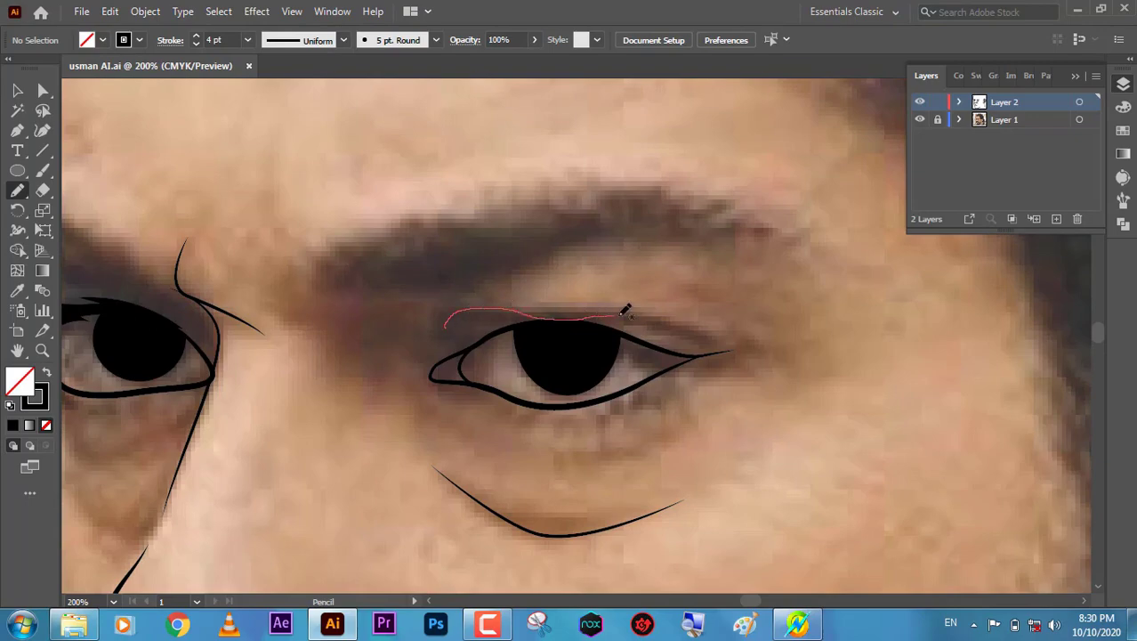
Draw a crease line above the right eye and check it without the photo.
left_click_drag(625, 310, 720, 323)
key("ctrl+minus")
key("ctrl+minus")
left_click(920, 119)
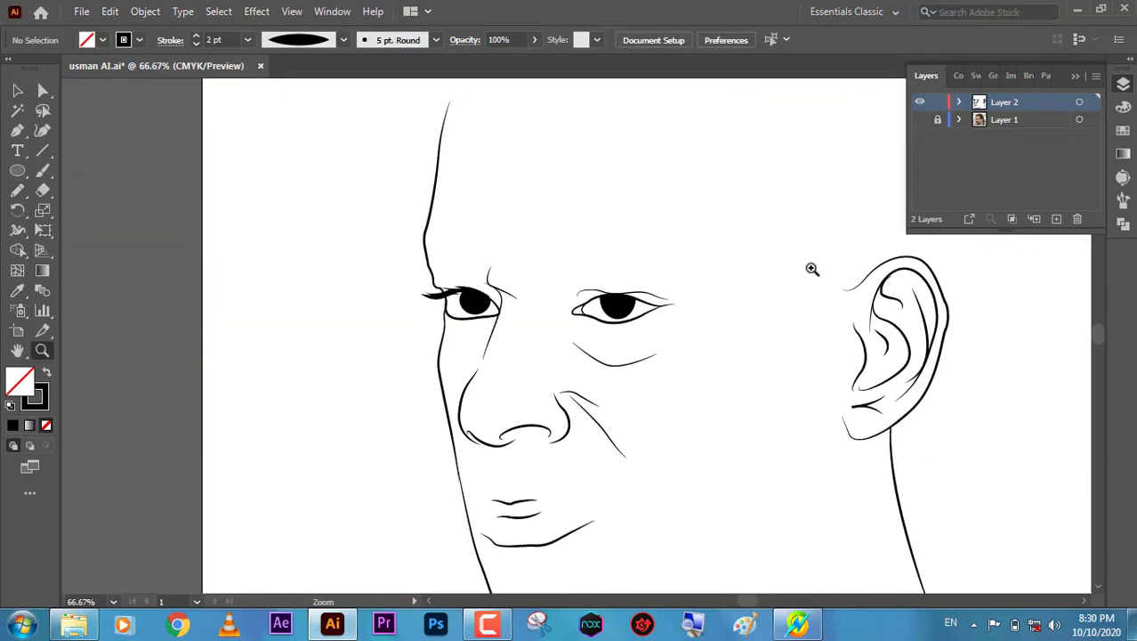
scroll(811, 269, "down", 1)
left_click(919, 119)
left_click(607, 317)
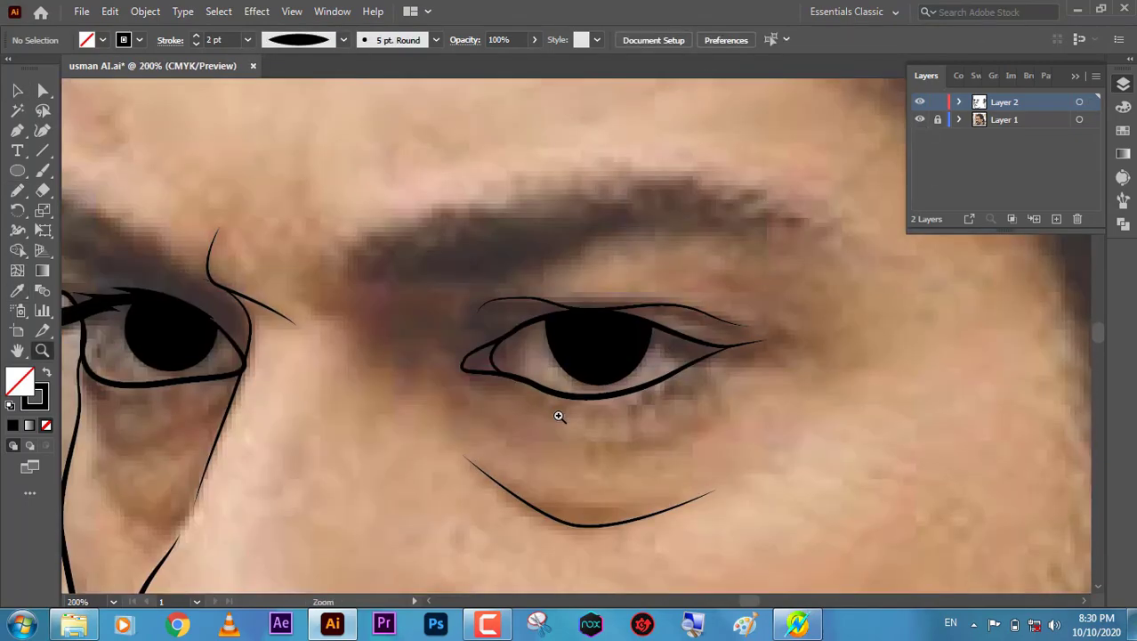
left_click(558, 414)
Draw a closed under-eye bag curve beneath the left eye.
key("n")
key("ctrl+minus")
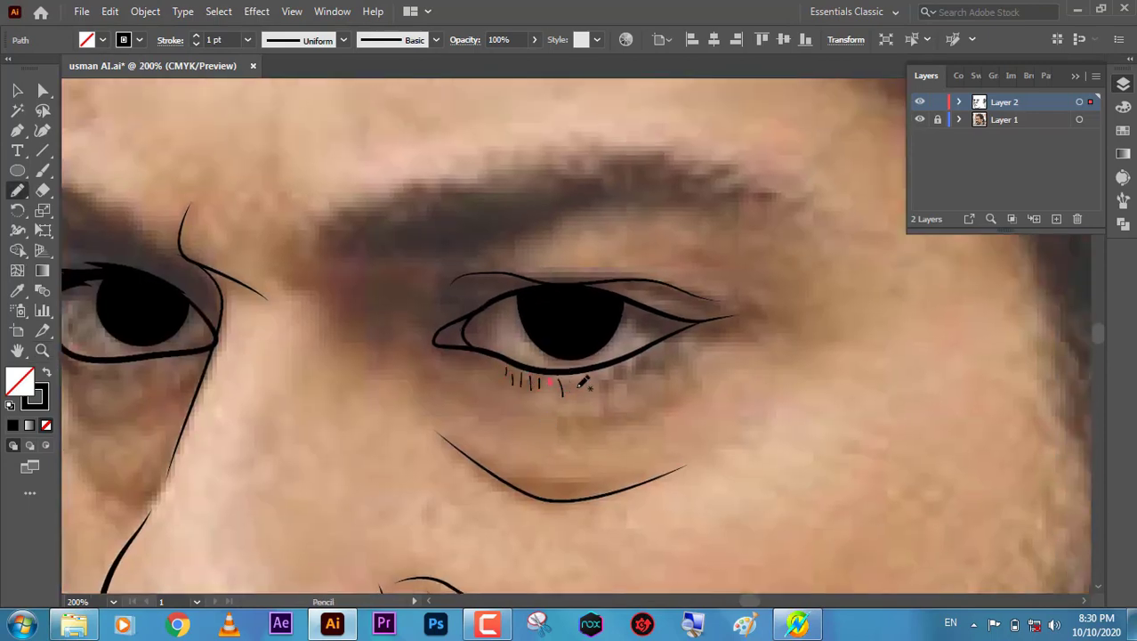
key("v")
left_click(336, 315)
key("ctrl+0")
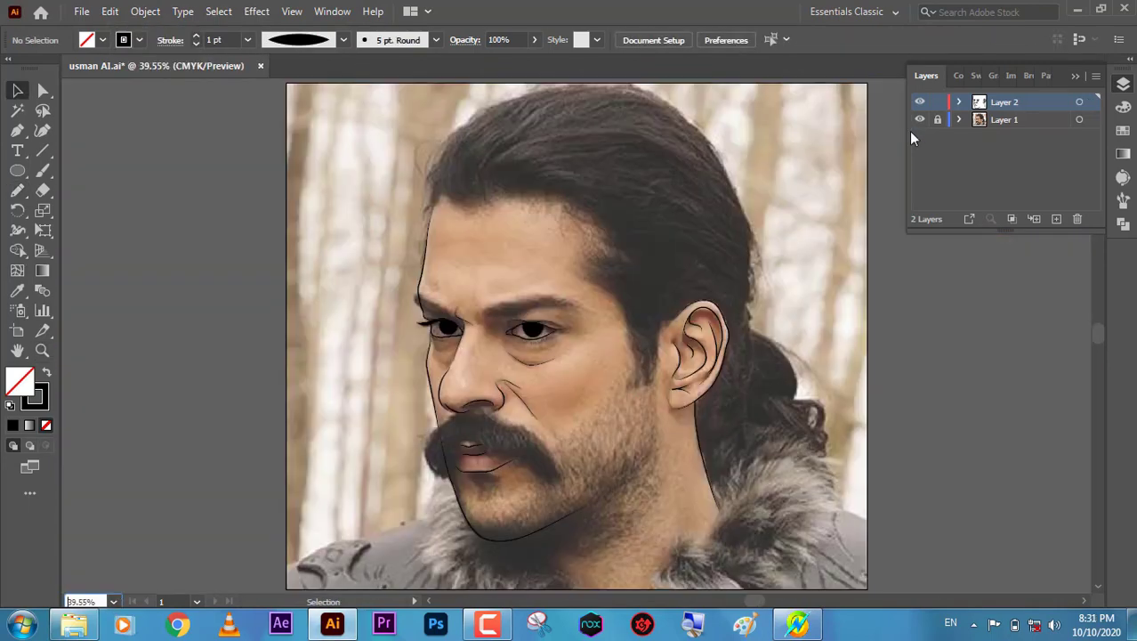
key("z")
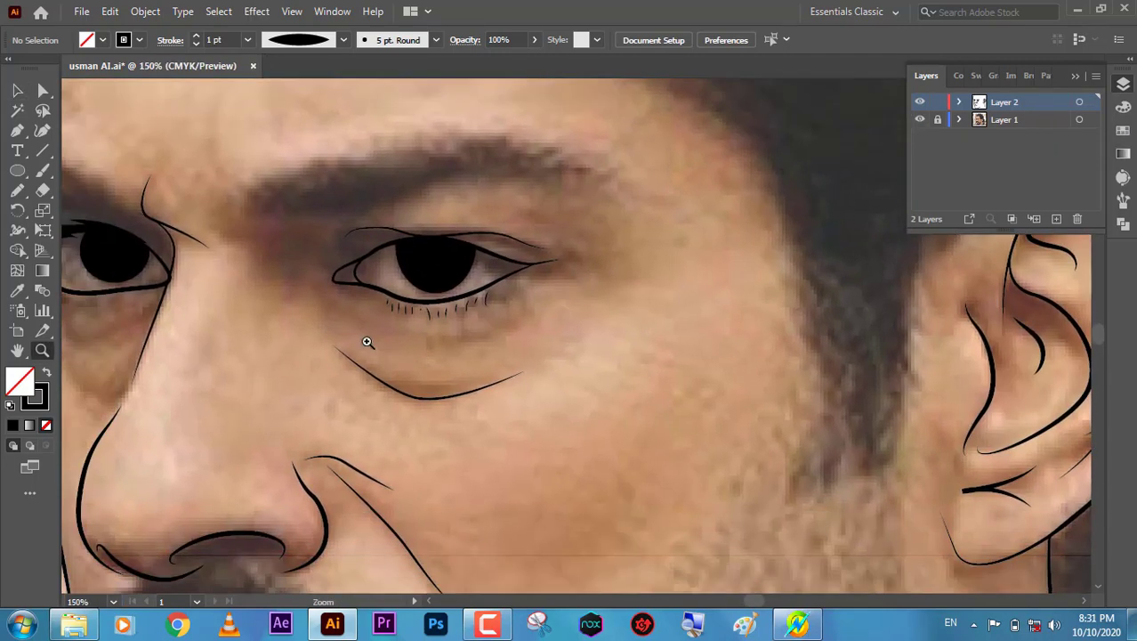
left_click_drag(499, 330, 457, 350)
left_click_drag(254, 352, 293, 356)
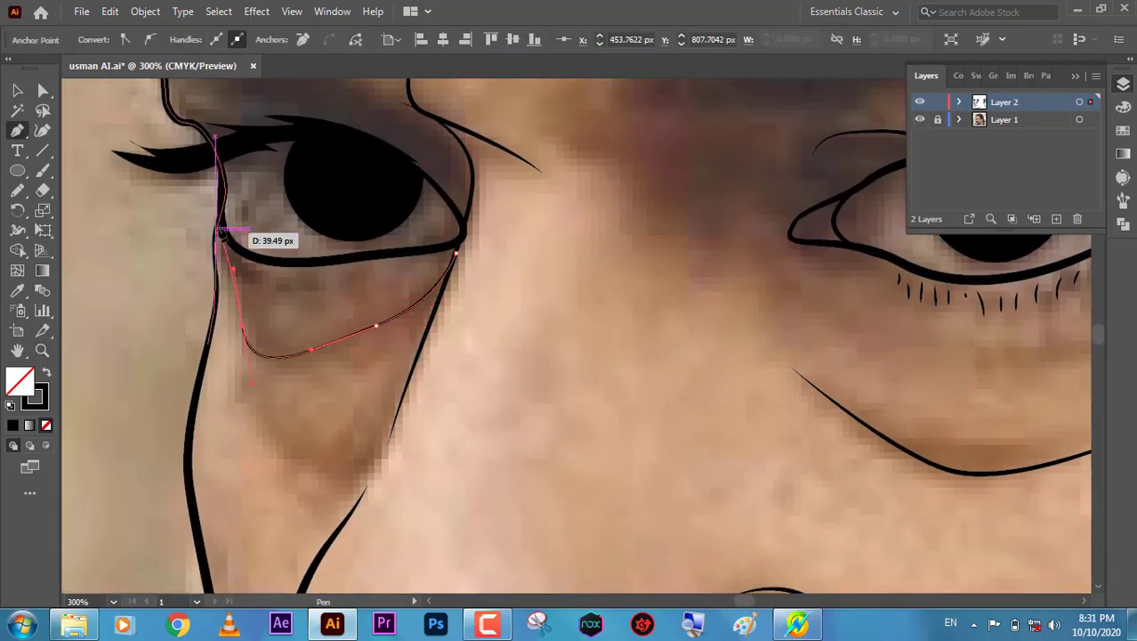
left_click(233, 234)
left_click(456, 252)
key("v")
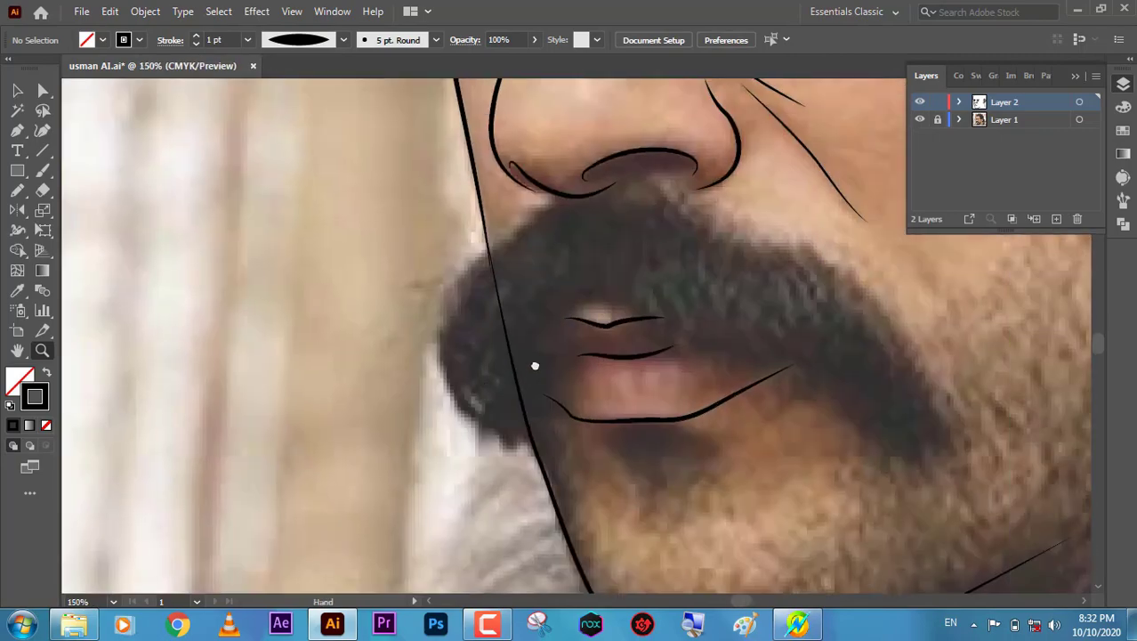
Outline the mustache's left edge with the Pencil, using black fill and no stroke.
left_click_drag(535, 365, 402, 410)
left_click_drag(338, 378, 377, 325)
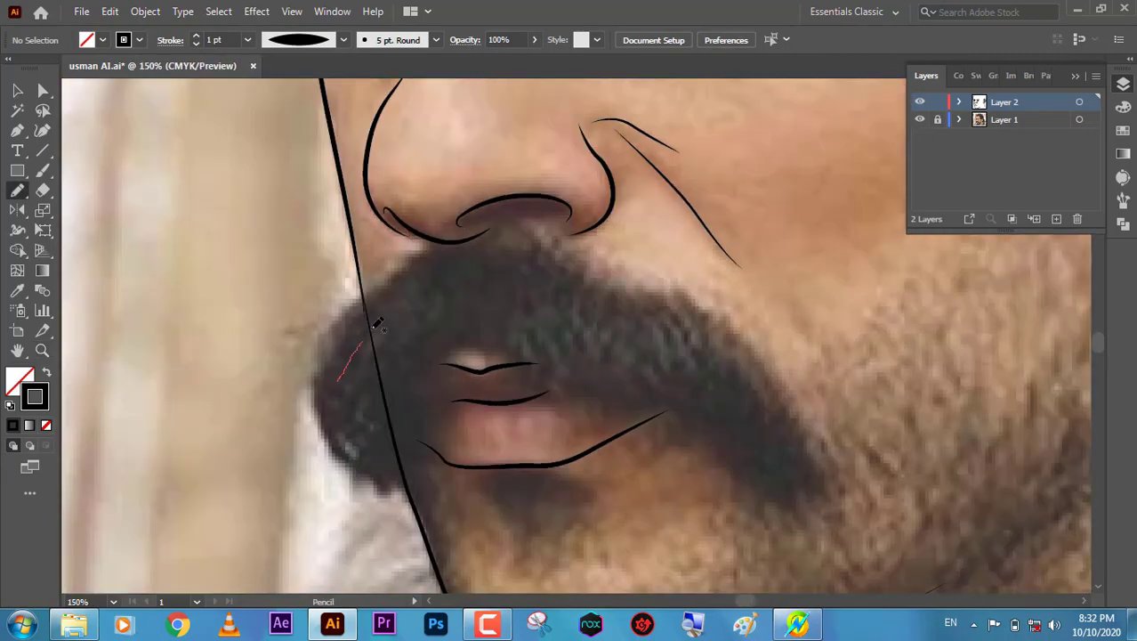
left_click(46, 372)
left_click(336, 473, "ctrl")
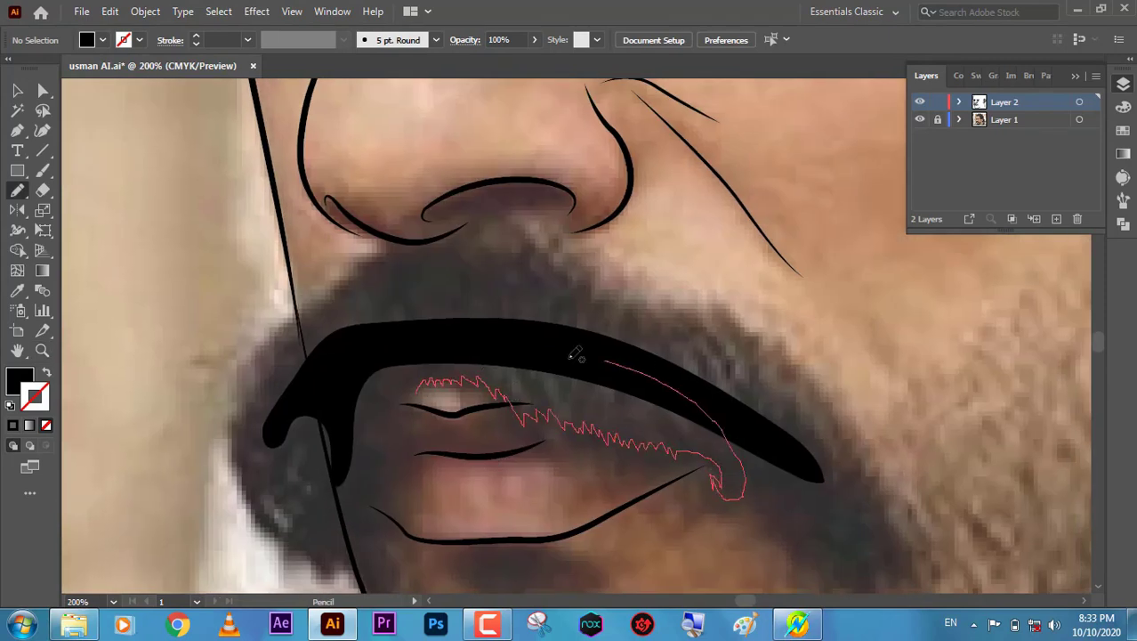
left_click_drag(420, 389, 422, 391)
scroll(503, 430, "down", 2)
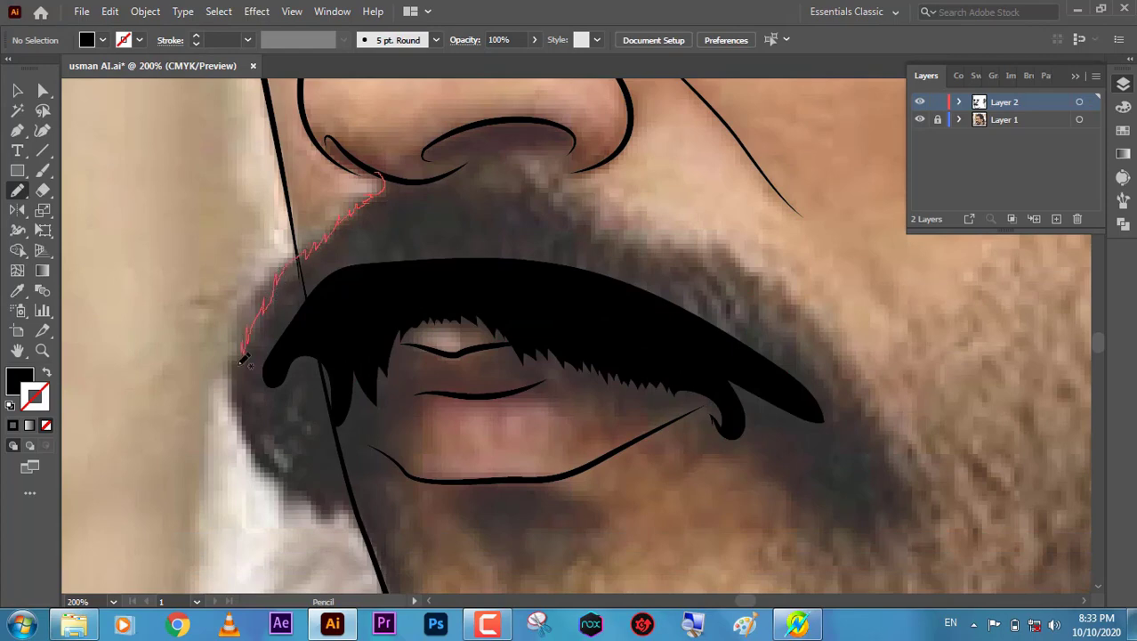
Add spiky hair-like edges to the mustache's upper-left and lower-left corners.
left_click_drag(473, 219, 388, 183)
scroll(436, 346, "up", 2)
scroll(436, 346, "left", 1)
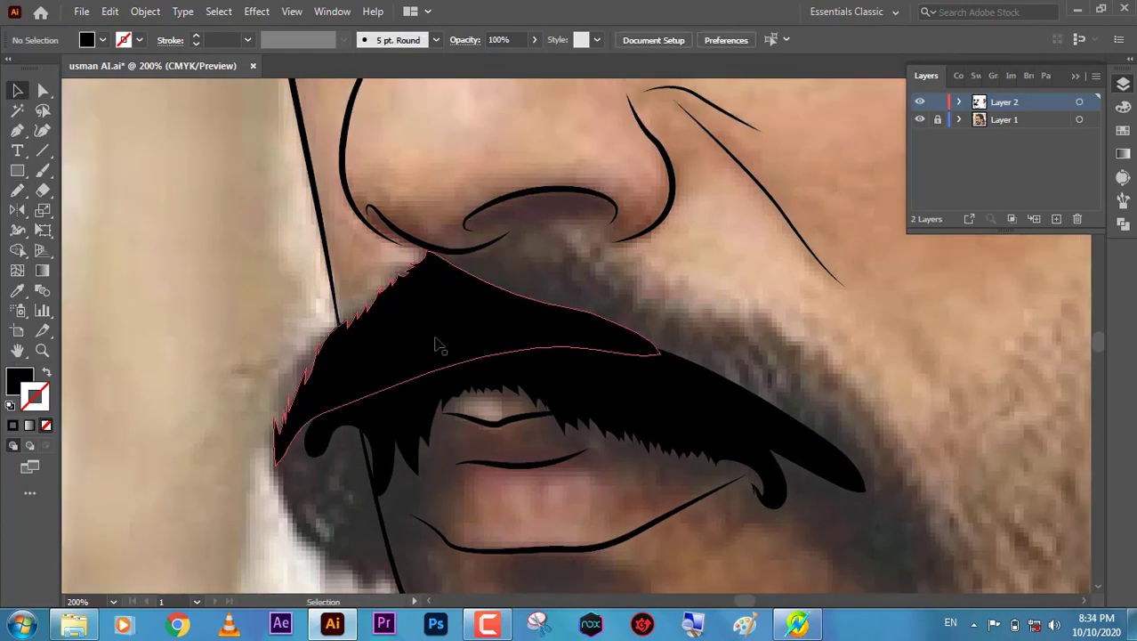
key("n")
scroll(293, 340, "down", 4)
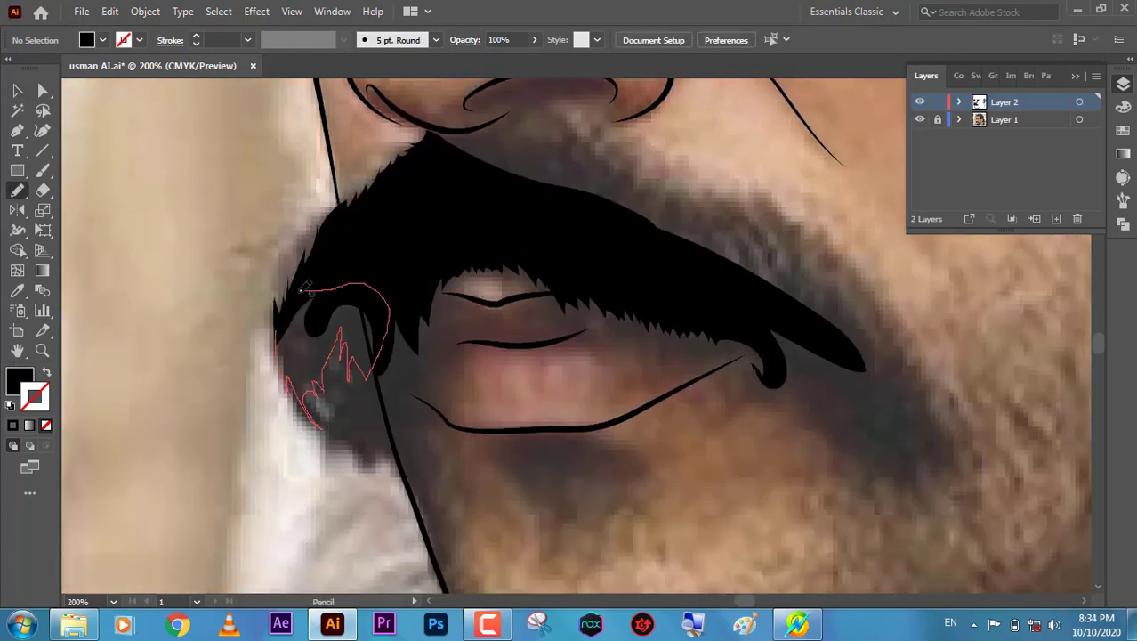
left_click_drag(304, 287, 302, 288)
Add spiky edges to complete the mustache's right tip.
scroll(448, 441, "right", 10)
left_click_drag(456, 361, 505, 415)
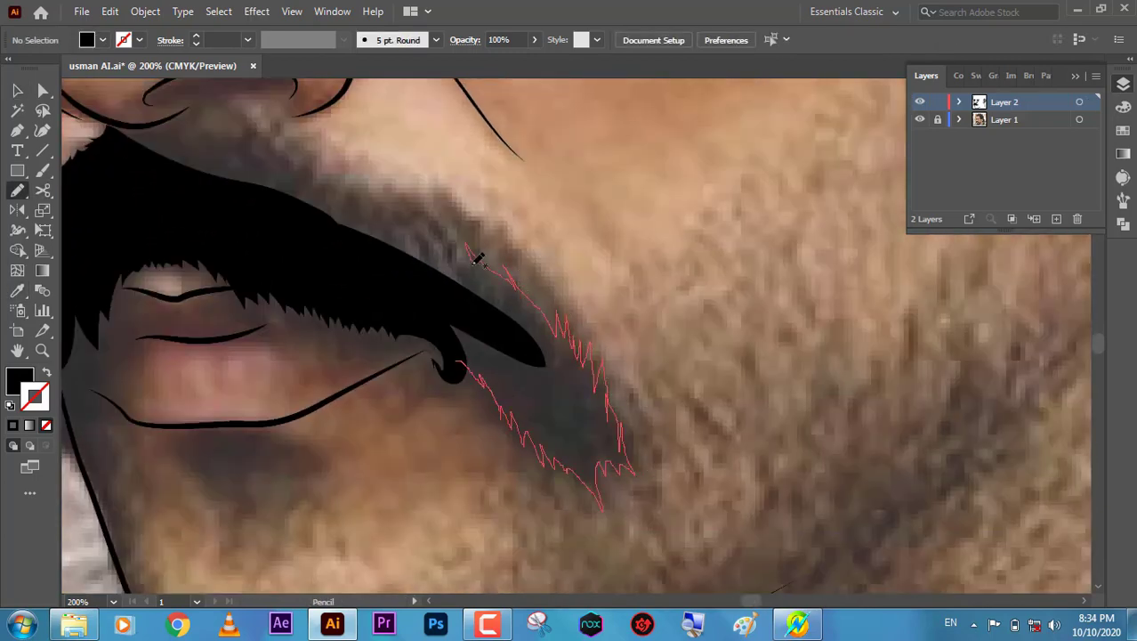
left_click_drag(424, 297, 418, 298)
key("z")
left_click(520, 330, "alt")
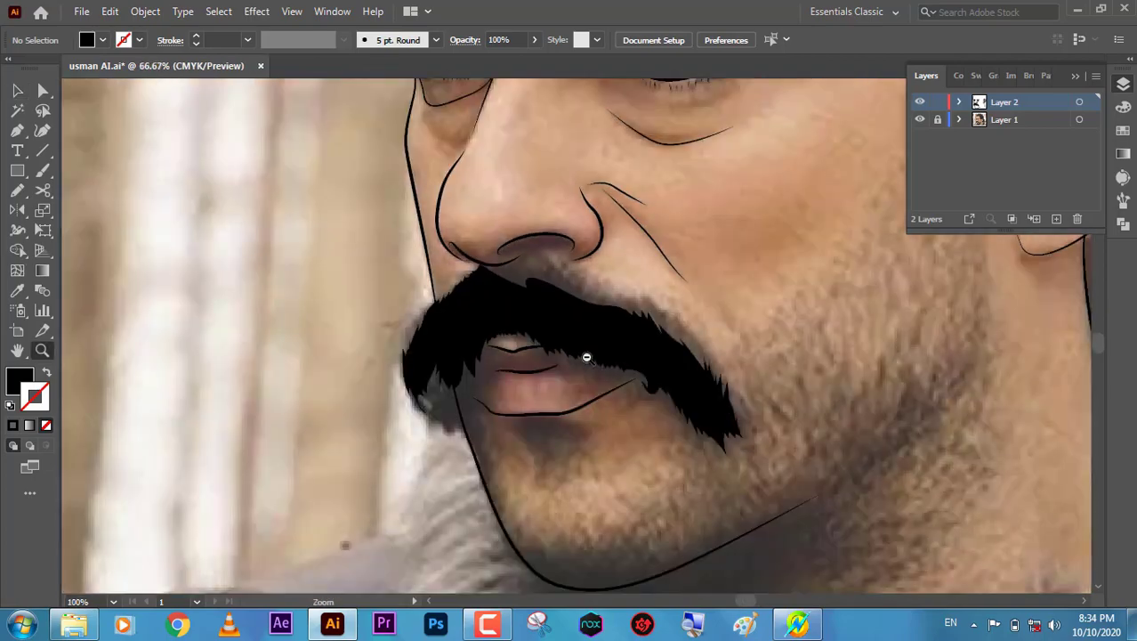
left_click(584, 355, "alt")
left_click(583, 355, "alt")
left_click(920, 119)
Thicken the mustache's upper edge under the nose and extend its right side outward.
key("n")
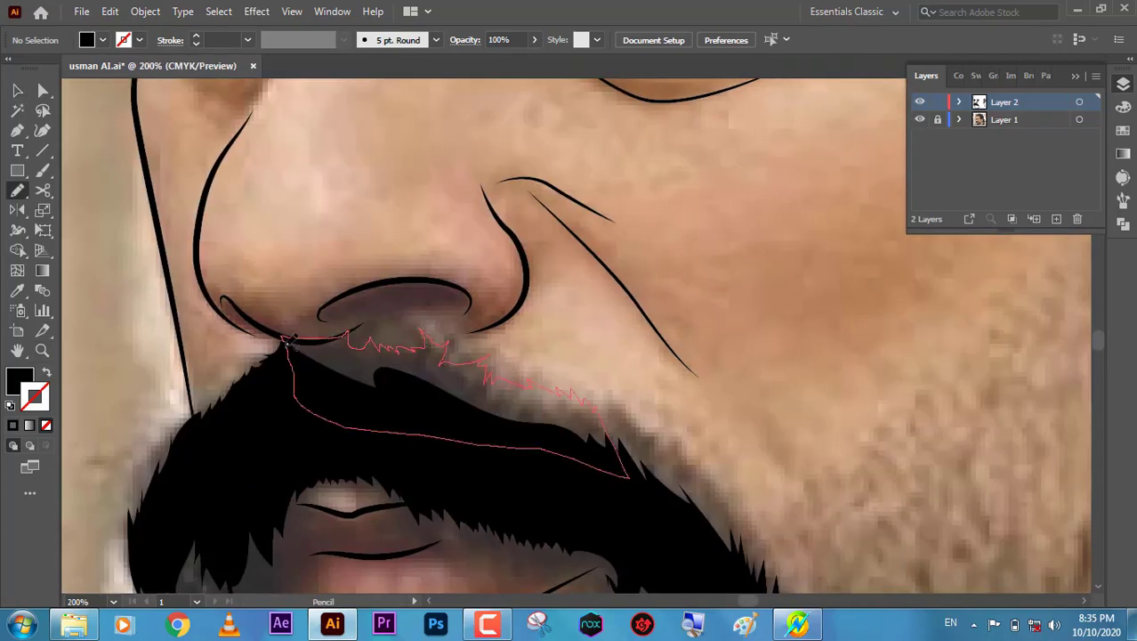
left_click_drag(287, 342, 289, 341)
scroll(415, 270, "down", 3)
scroll(415, 270, "right", 4)
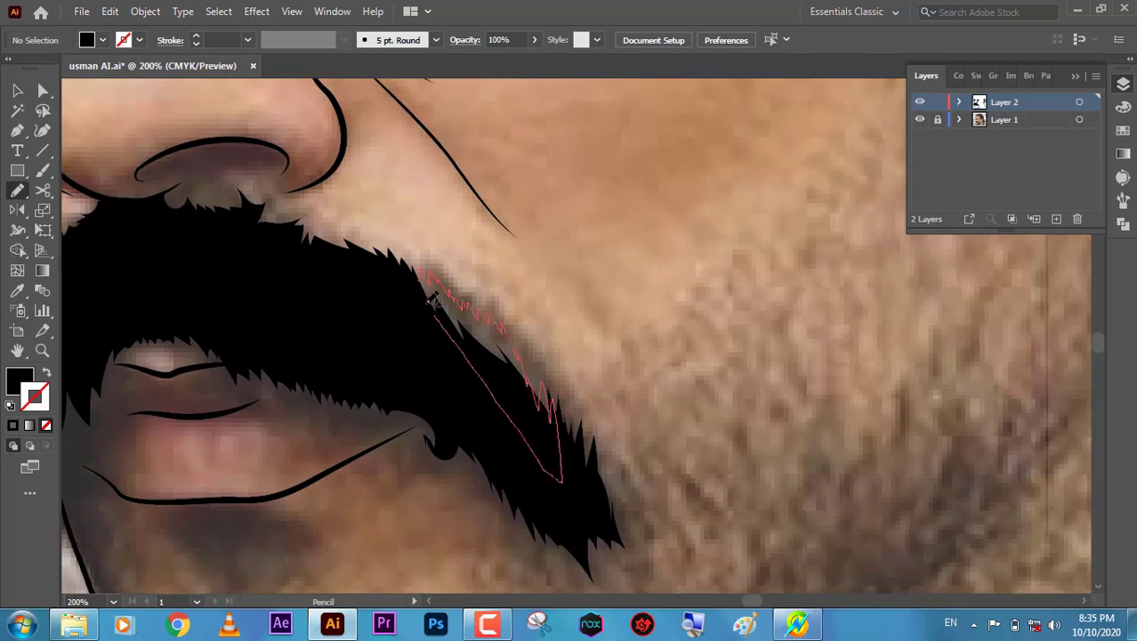
left_click_drag(431, 296, 425, 281)
left_click_drag(525, 334, 539, 325)
Fill the gap in the right side and add spiky tips along the inner right and lower-left edges.
scroll(539, 326, "down", 2)
scroll(540, 326, "left", 4)
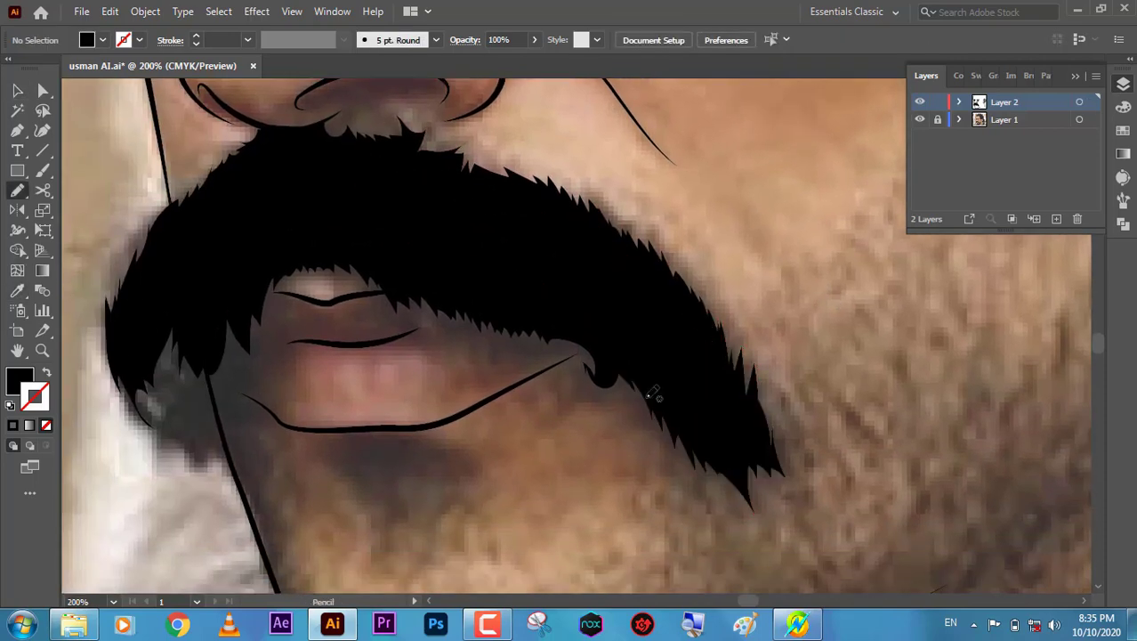
left_click_drag(435, 310, 433, 312)
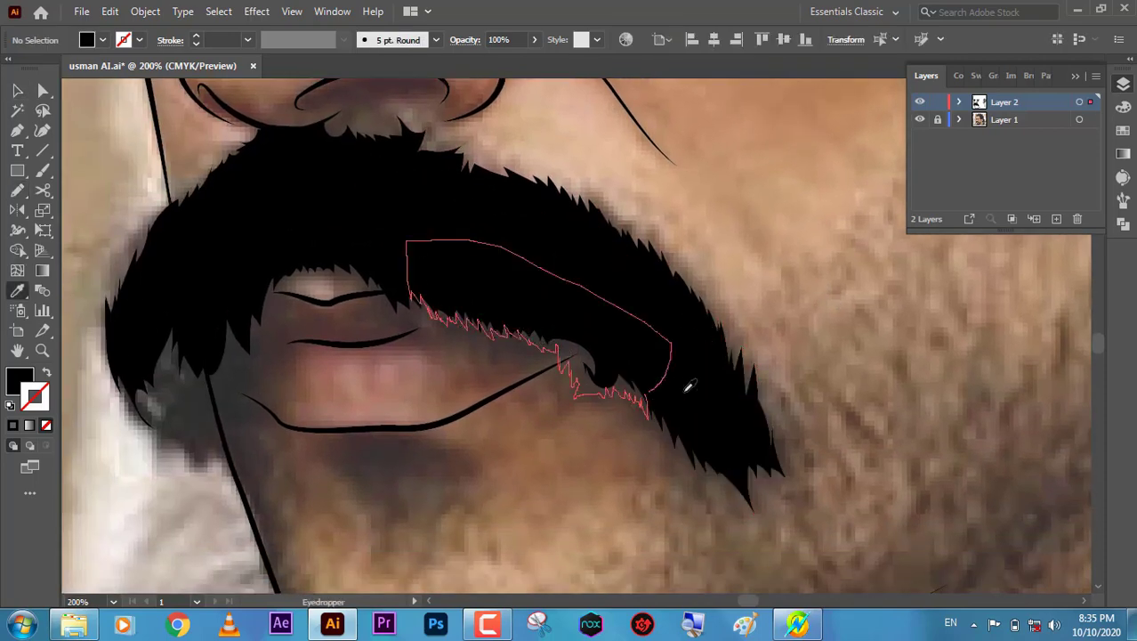
scroll(534, 339, "left", 4)
left_click_drag(529, 277, 553, 338)
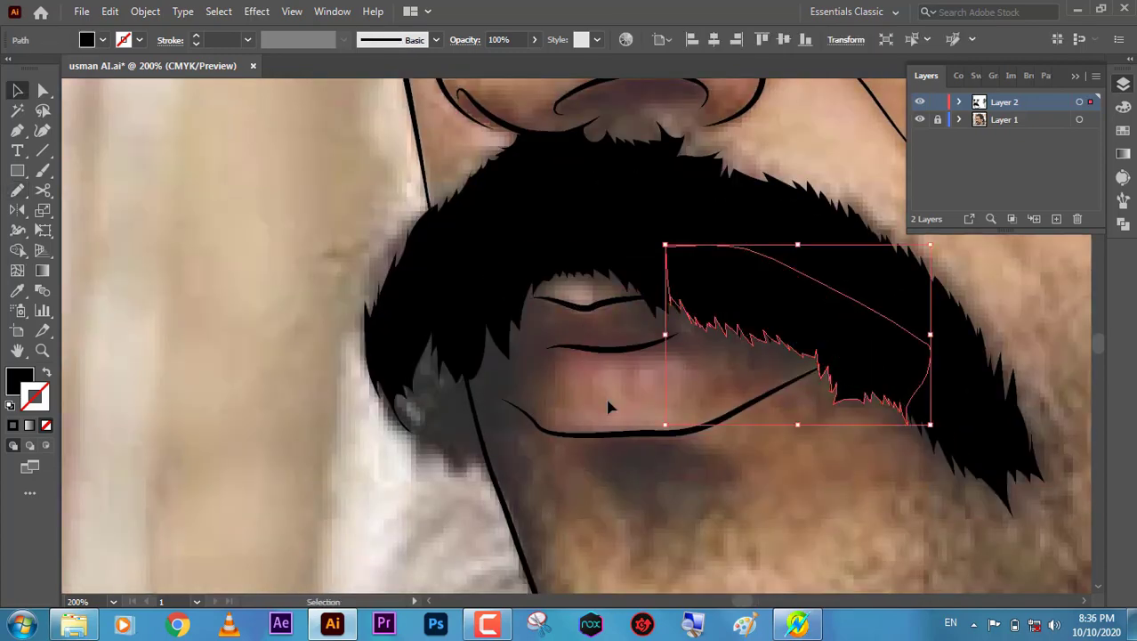
left_click_drag(388, 378, 412, 407)
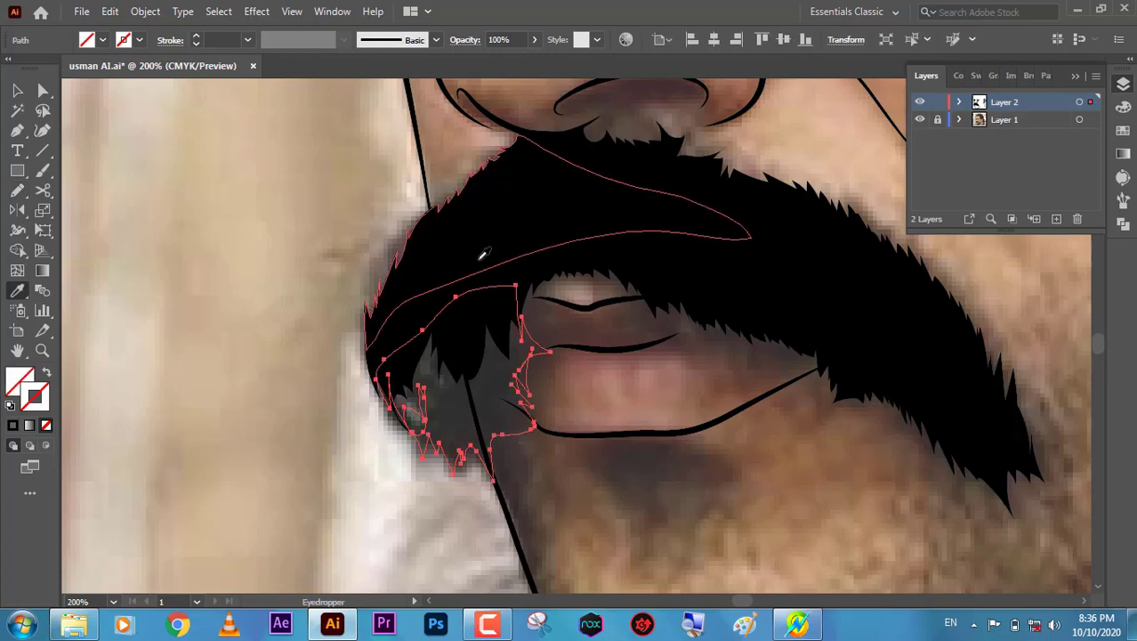
Reduce the Eraser tool's size in its settings dialog.
key("shift+e")
double_click(42, 190)
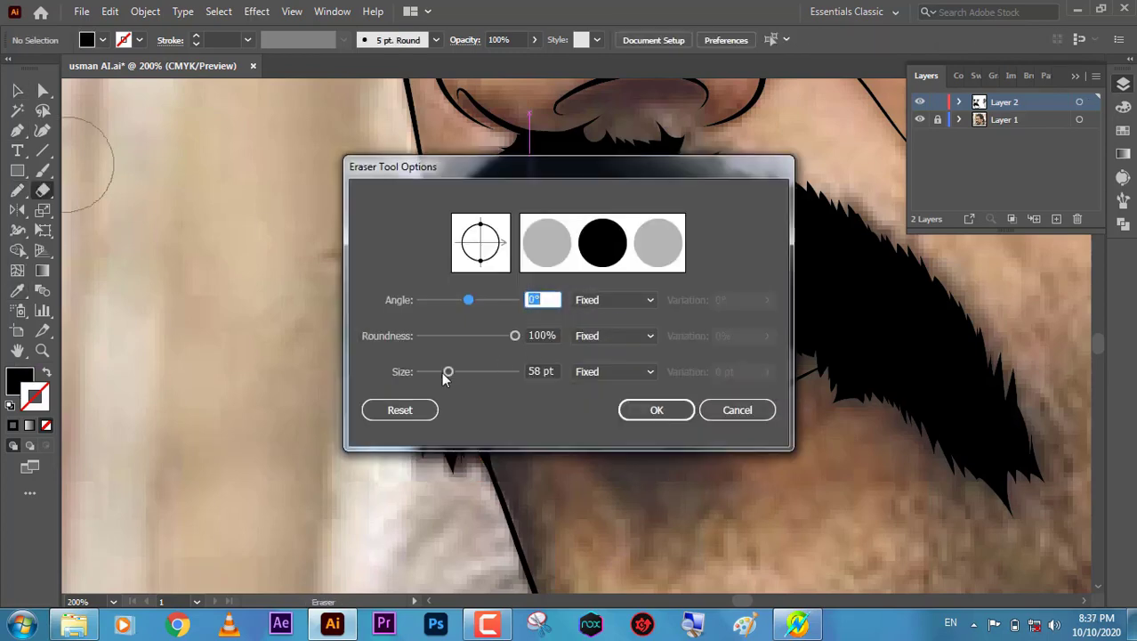
left_click_drag(447, 374, 427, 374)
key("Return")
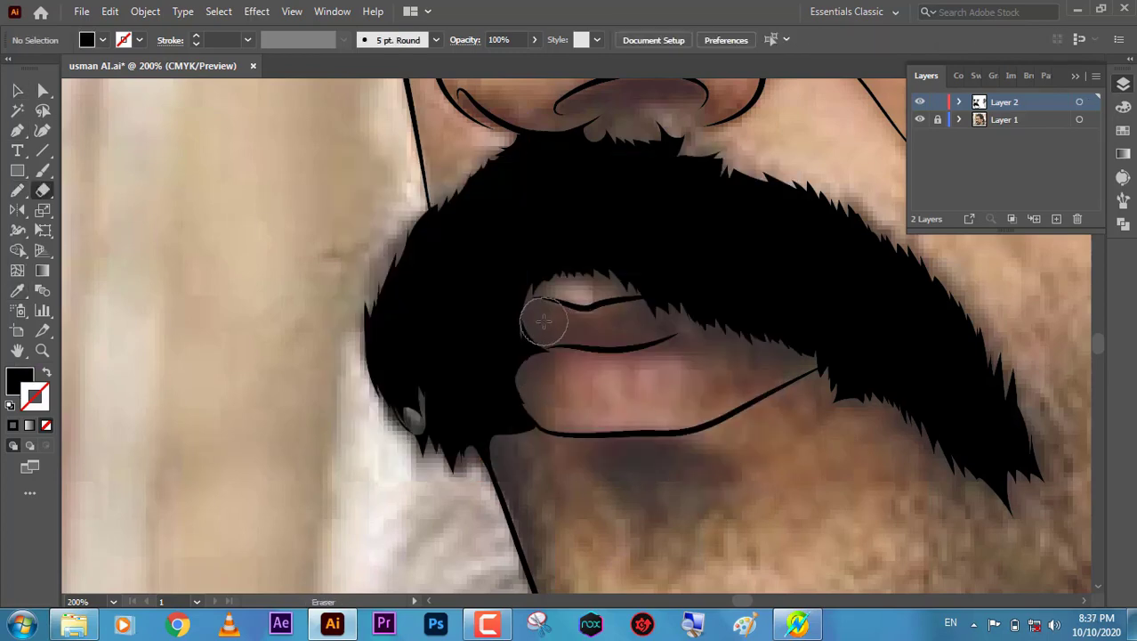
double_click(42, 190)
left_click(674, 417)
Add spiky hairs along the mustache's lower-left edge with the Pencil.
scroll(594, 346, "down", 5)
scroll(594, 346, "up", 6)
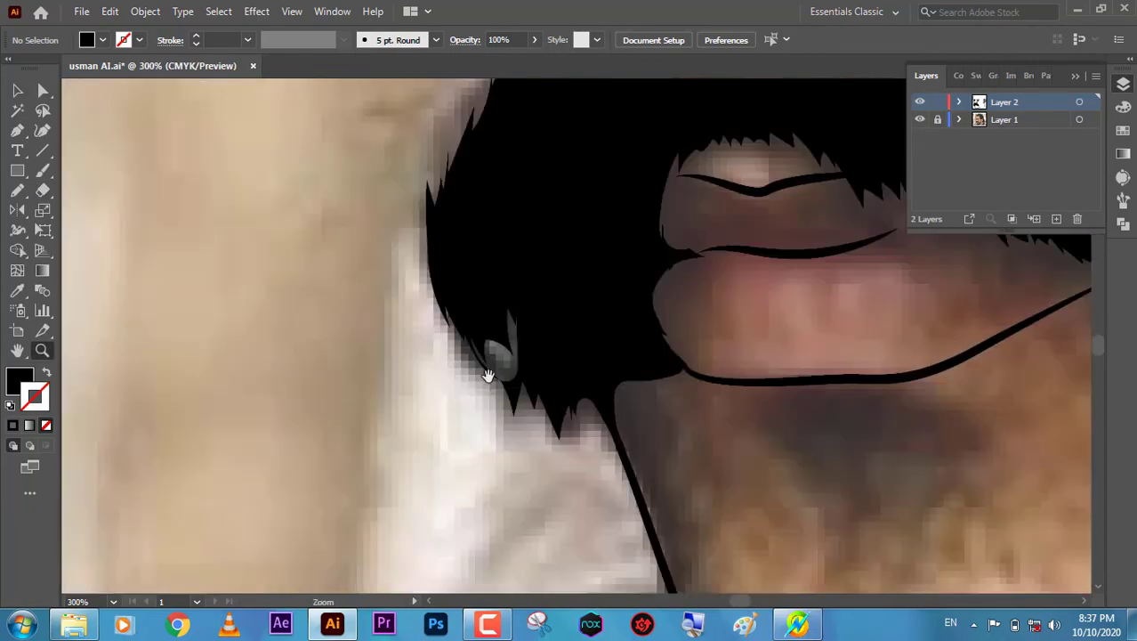
key("n")
mouse_move(420, 380)
left_mouse_down()
mouse_move(445, 339)
mouse_move(281, 512)
left_mouse_up()
Start a Pen curve along the line where the lips meet.
key("v")
left_click(534, 404)
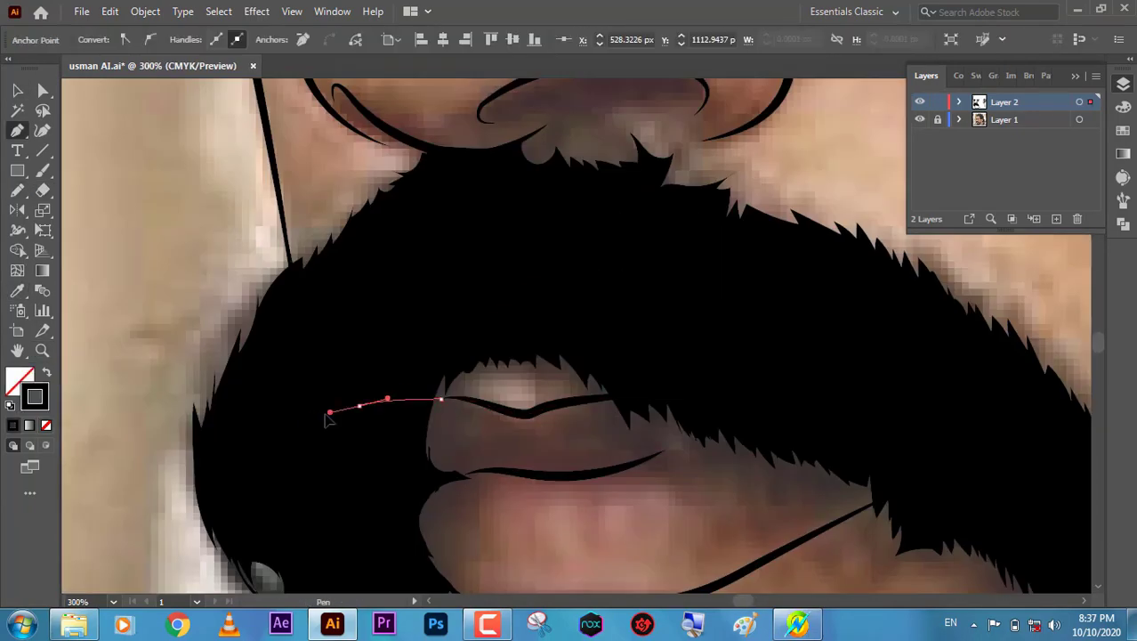
left_click(594, 416)
scroll(594, 416, "down", 3)
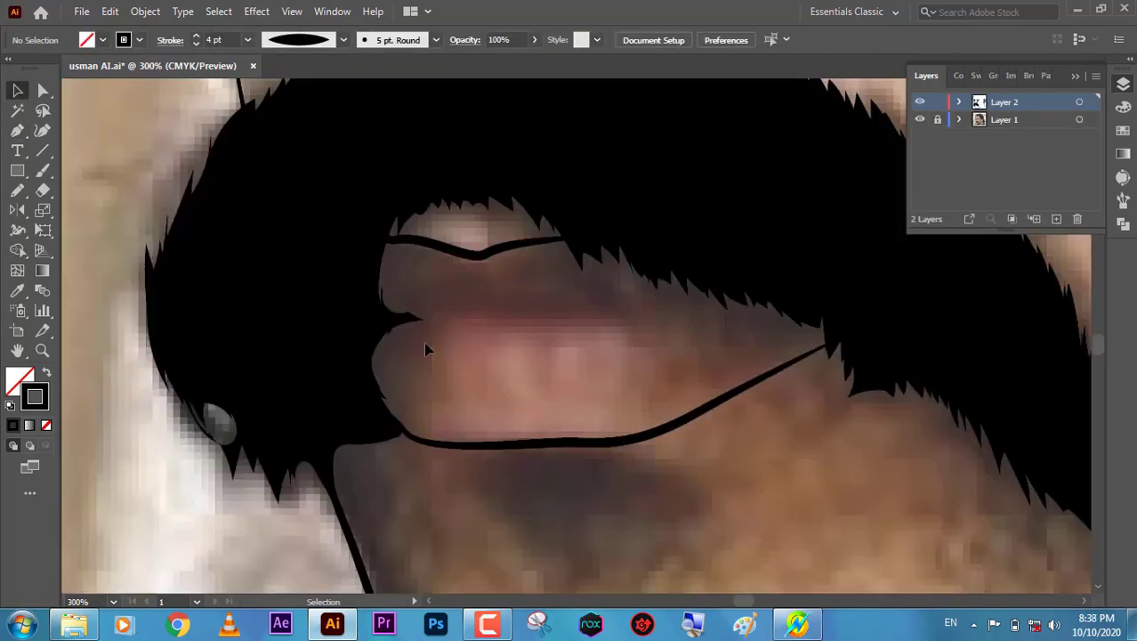
key("p")
left_click(348, 325)
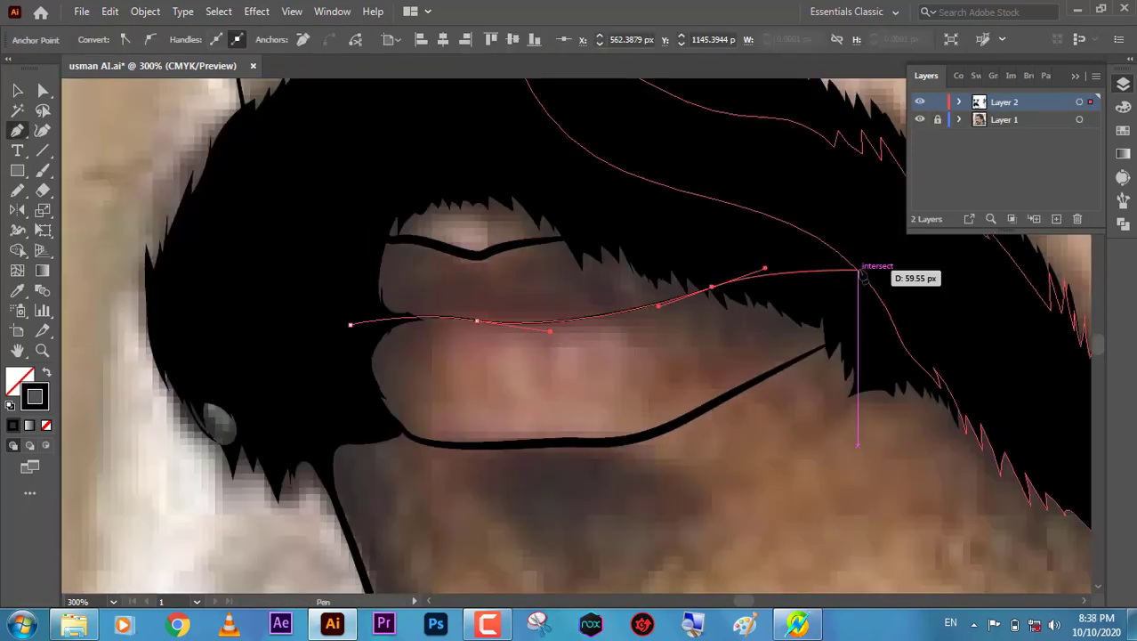
left_click_drag(838, 305, 863, 381)
Extend the lip line across the whole mouth to its end point.
key("z")
key("ctrl+minus")
key("ctrl+minus")
key("ctrl+minus")
key("p")
left_click_drag(557, 412, 501, 420)
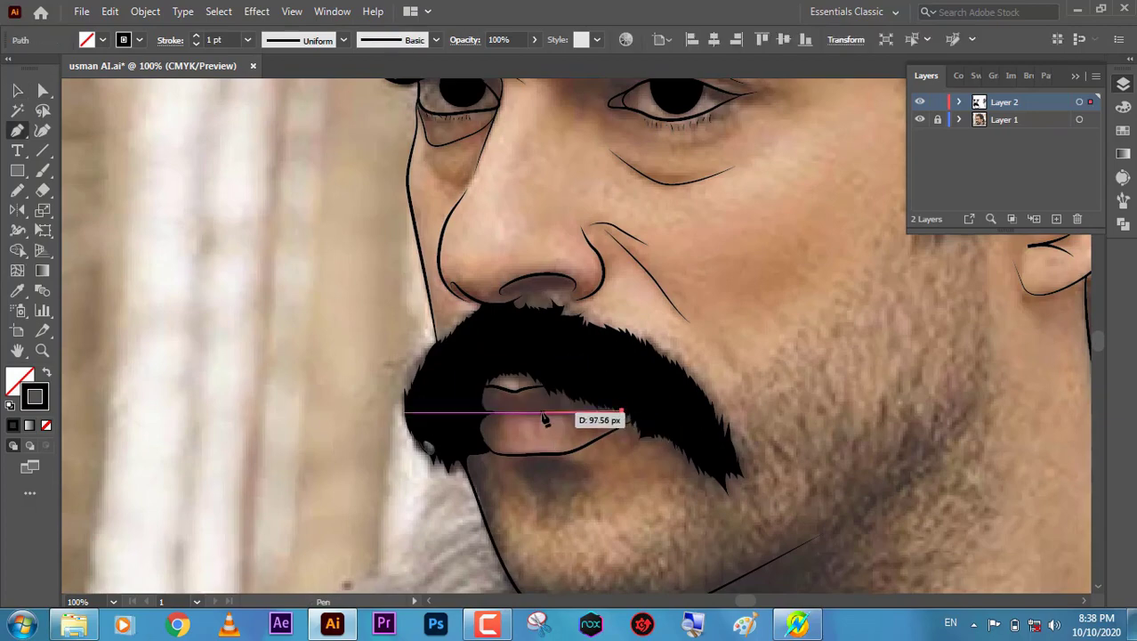
left_click(325, 145, "ctrl")
key("z")
left_click(585, 354)
Touch up the mustache edge with a black-filled stroke, then check the line art without the photo.
key("n")
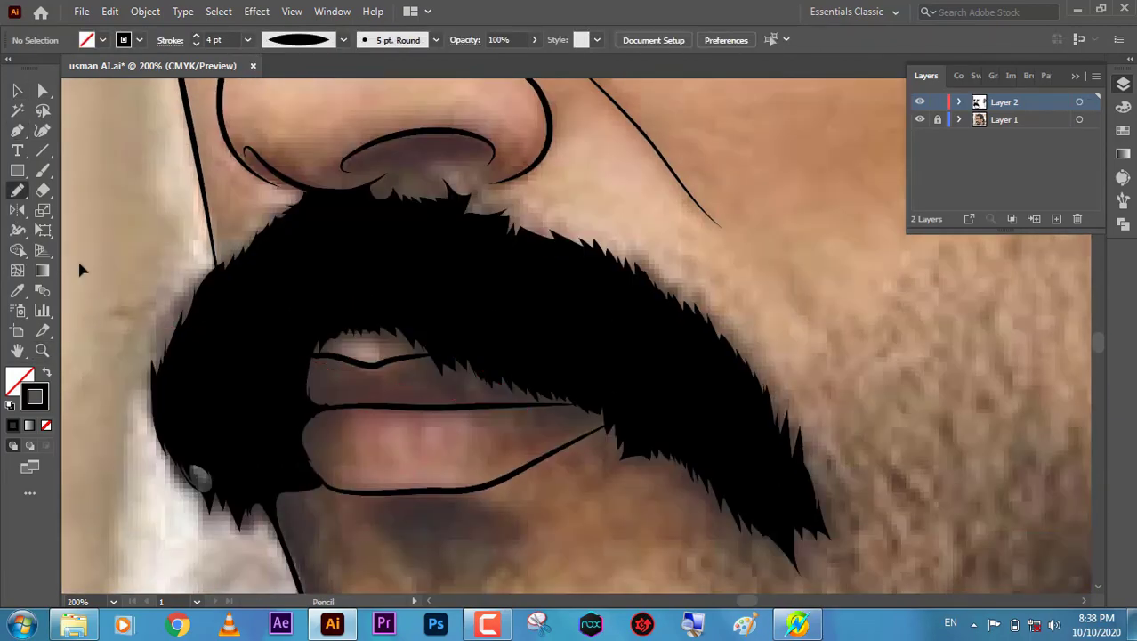
left_click_drag(456, 352, 458, 354)
key("shift+x")
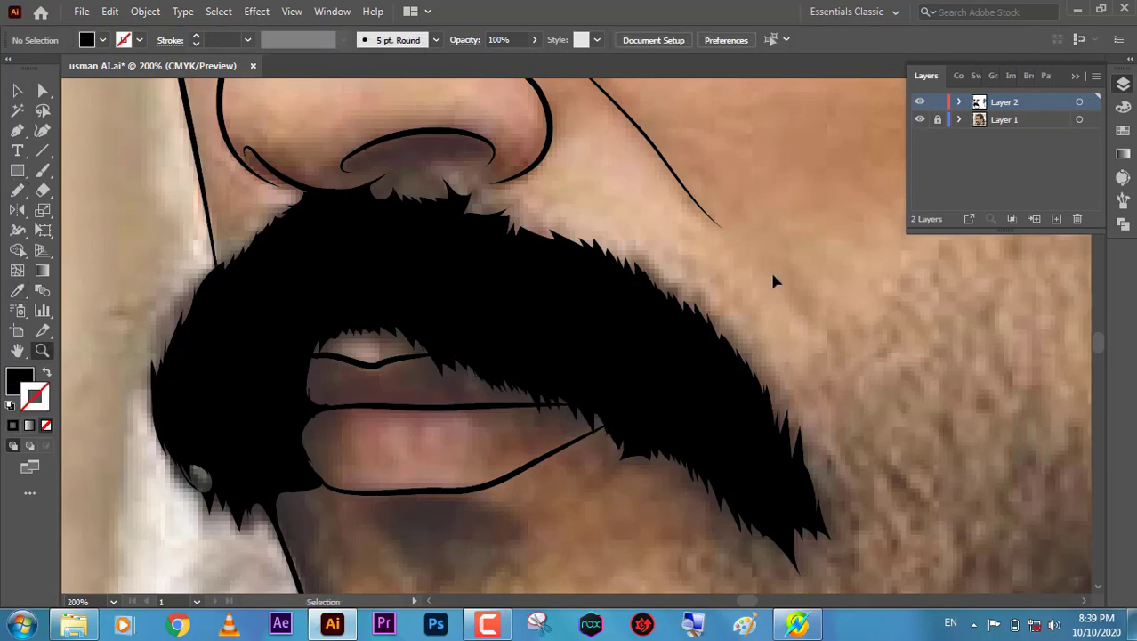
key("ctrl+0")
key("z")
left_click(921, 120)
left_click(921, 119)
Trace the nostril opening and fill it solid black.
left_click_drag(517, 387, 542, 393)
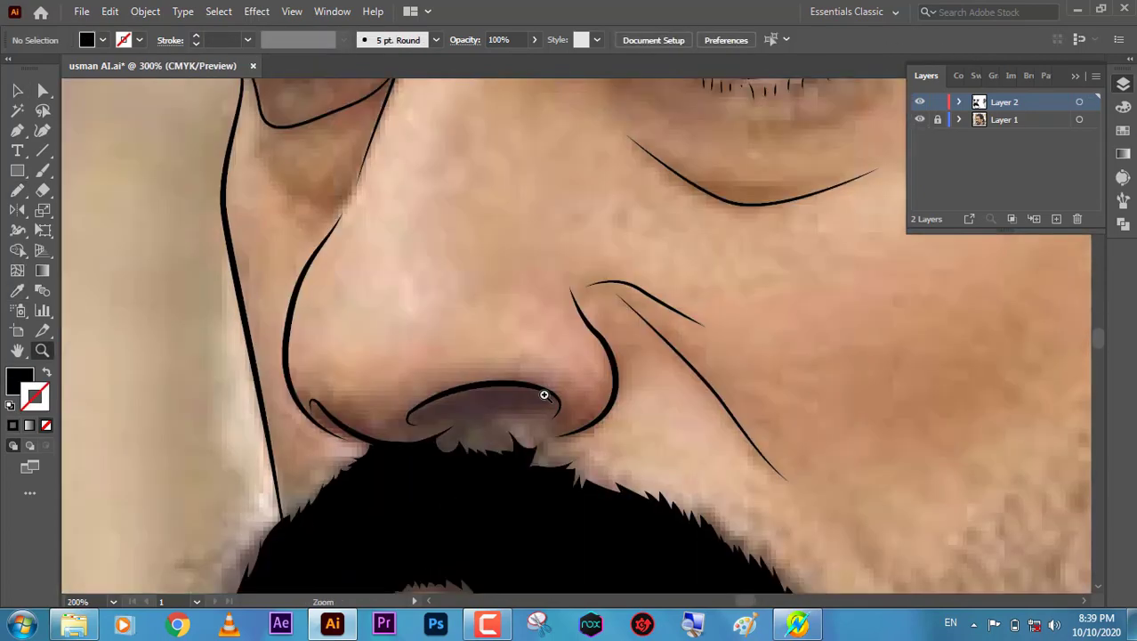
key("n")
left_click_drag(582, 438, 540, 412)
left_click_drag(368, 442, 368, 438)
key("shift+x")
Draw the small left nostril shape with the Pen tool.
key("p")
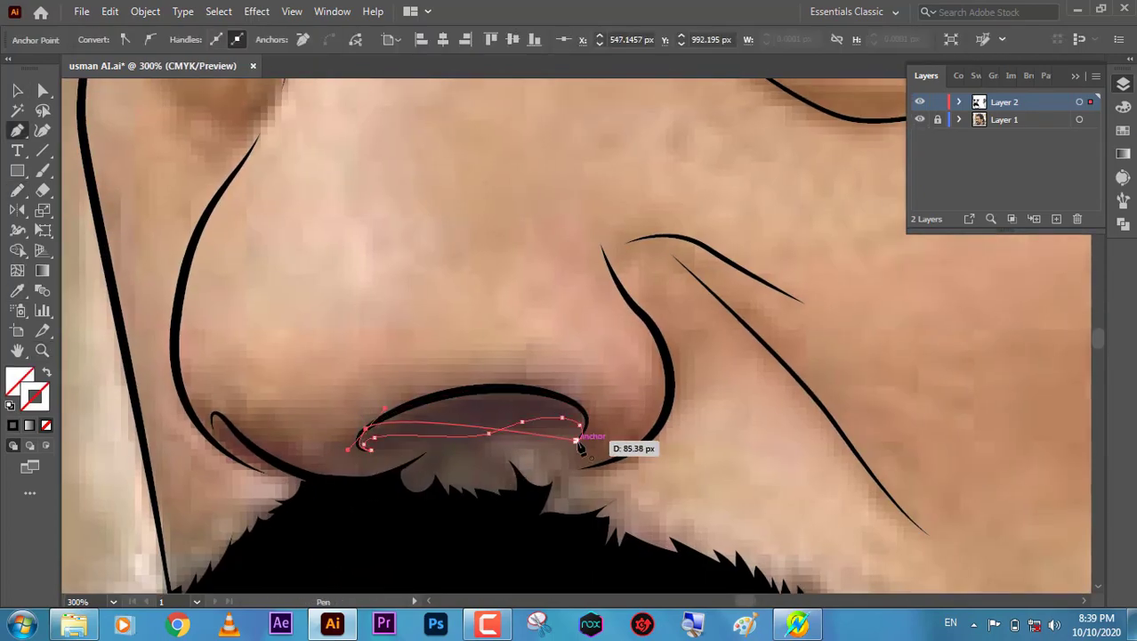
key("ctrl+shift+a")
left_click(216, 415)
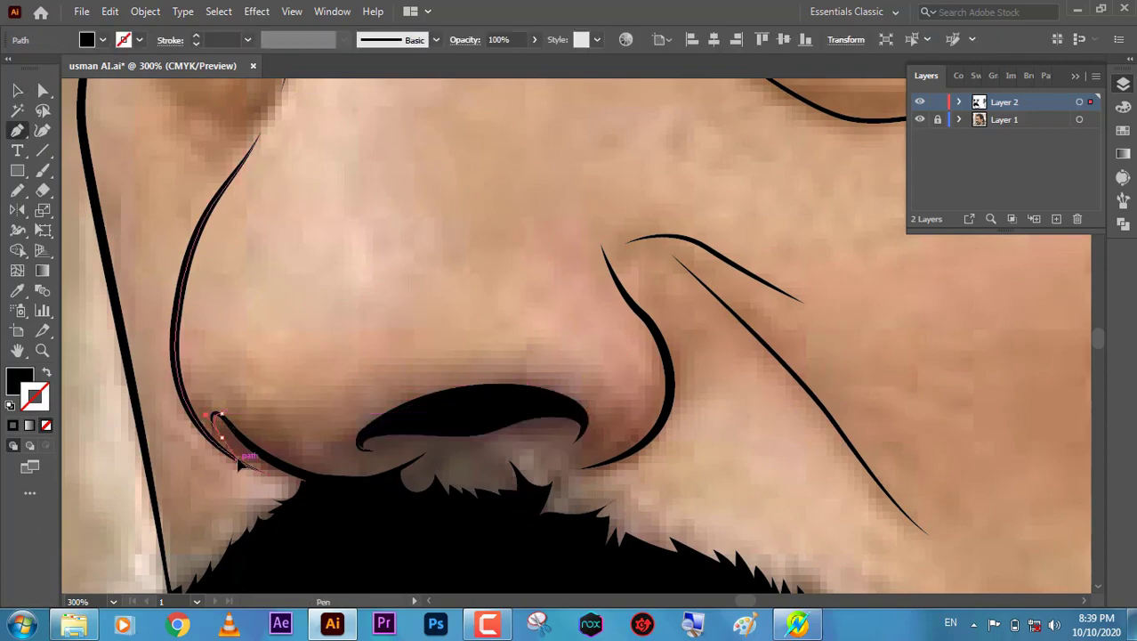
left_click(249, 445)
key("ctrl+shift+a")
Pen a three-point neck line and turn it into a stroke.
key("z")
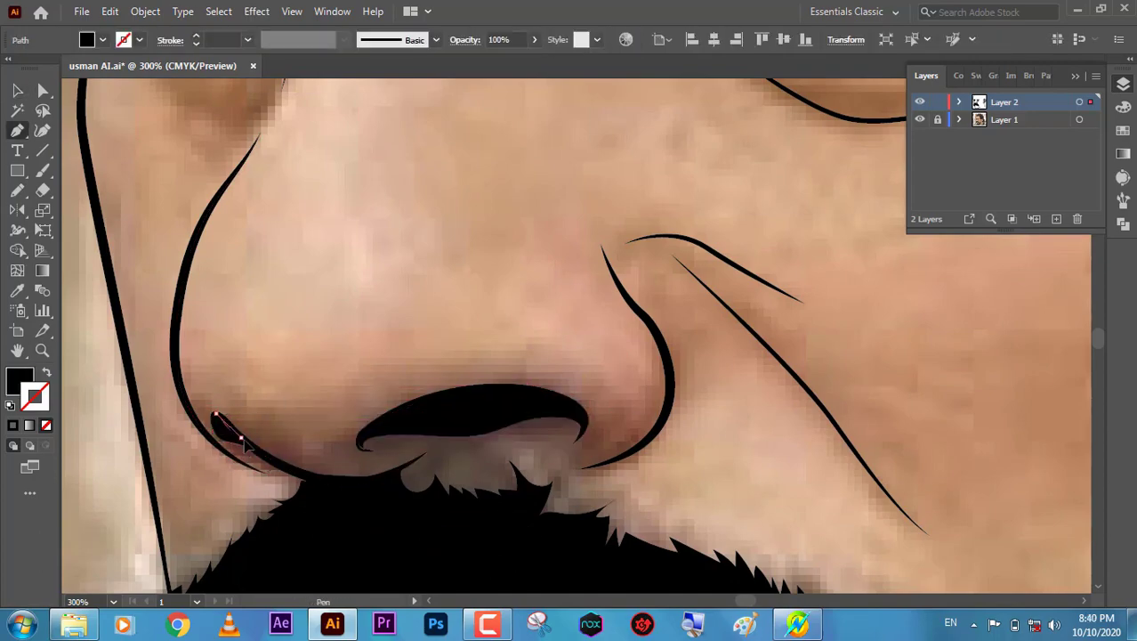
key("ctrl+minus")
key("ctrl+minus")
key("ctrl+minus")
key("ctrl+minus")
key("ctrl+plus")
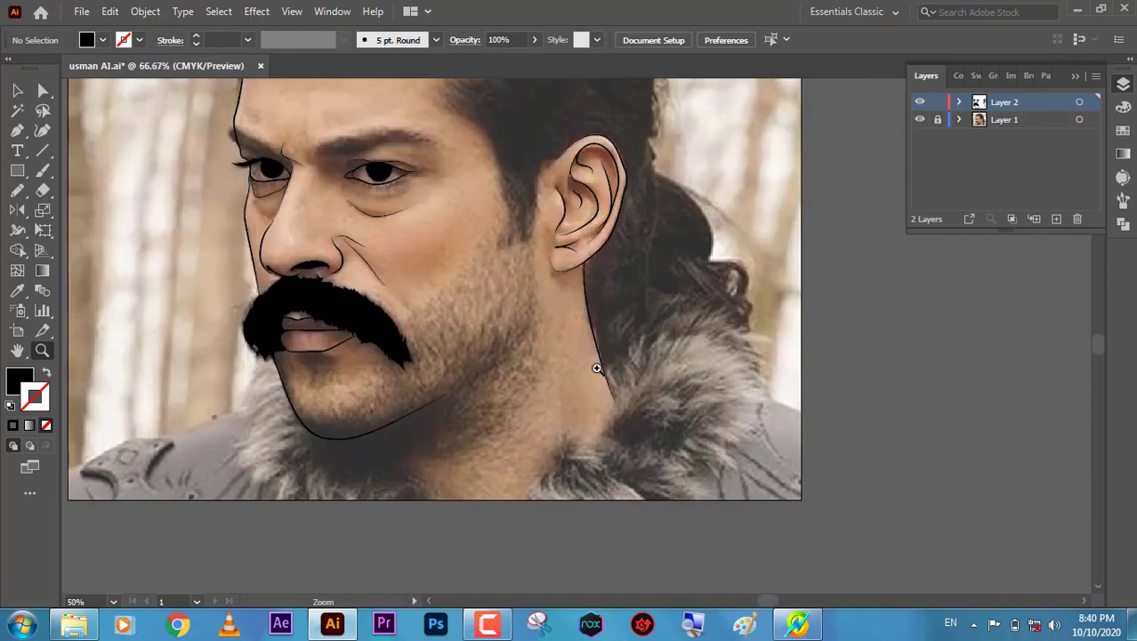
key("ctrl+plus")
key("p")
left_click(580, 182)
left_click(608, 258)
left_click(436, 440)
key("shift+x")
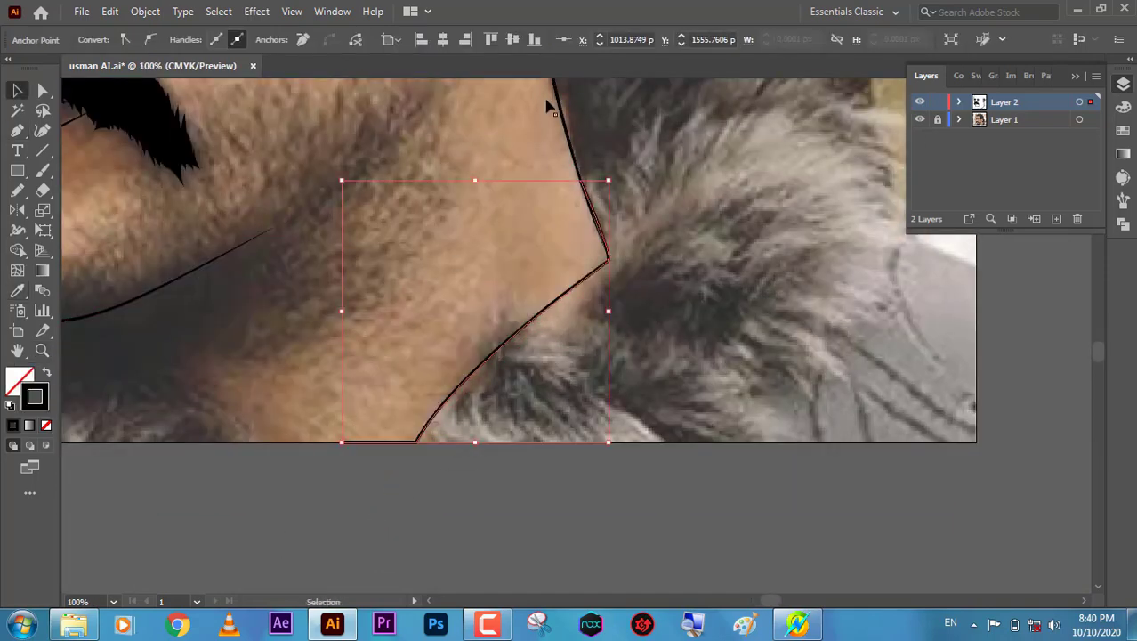
key("ctrl+shift+a")
Draw a curved line from under the chin down toward the neck.
scroll(378, 325, "left", 5)
left_click(374, 316)
left_click_drag(569, 436, 646, 586)
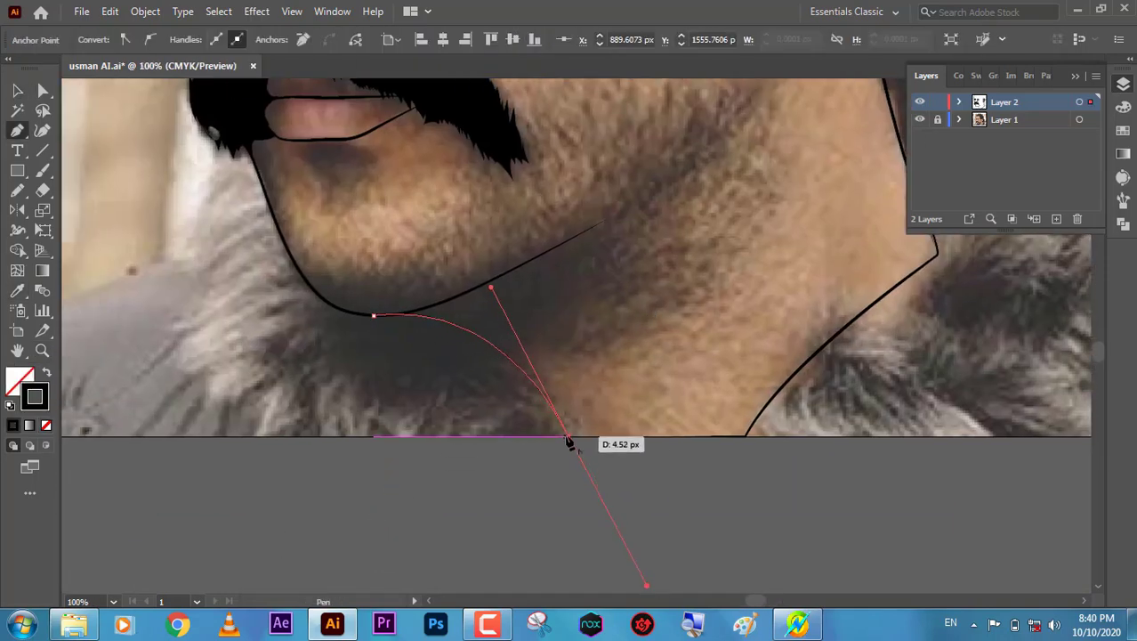
left_click_drag(373, 315, 317, 285)
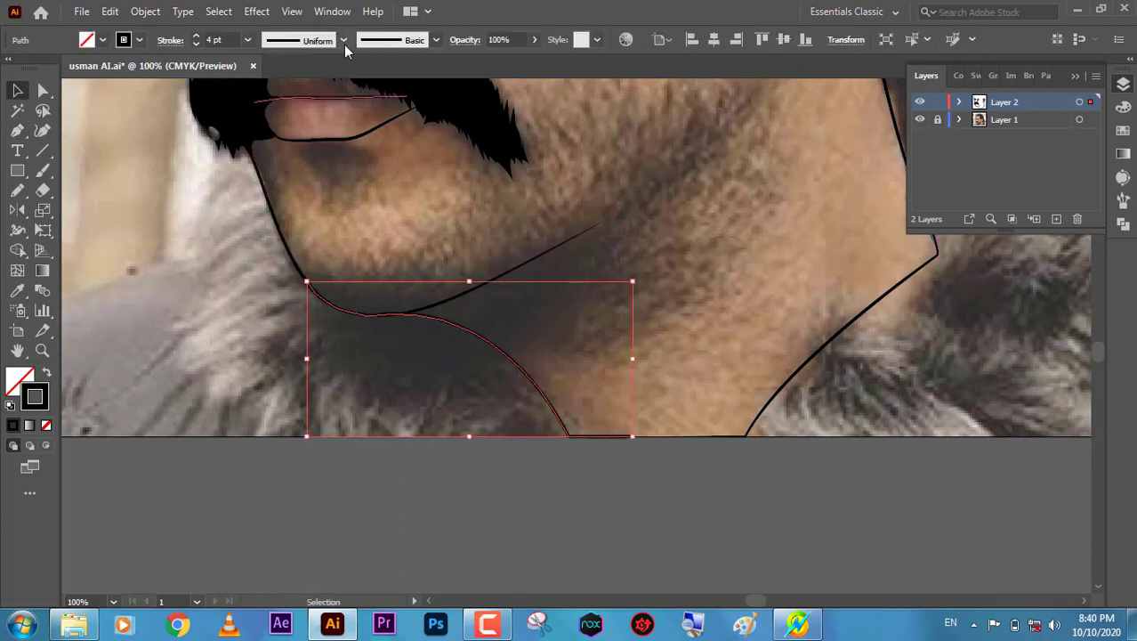
key("ctrl+shift+a")
Zoom out and toggle the reference photo to review the whole portrait's line art.
left_click(746, 439)
key("ctrl+shift+a")
key("ctrl+minus")
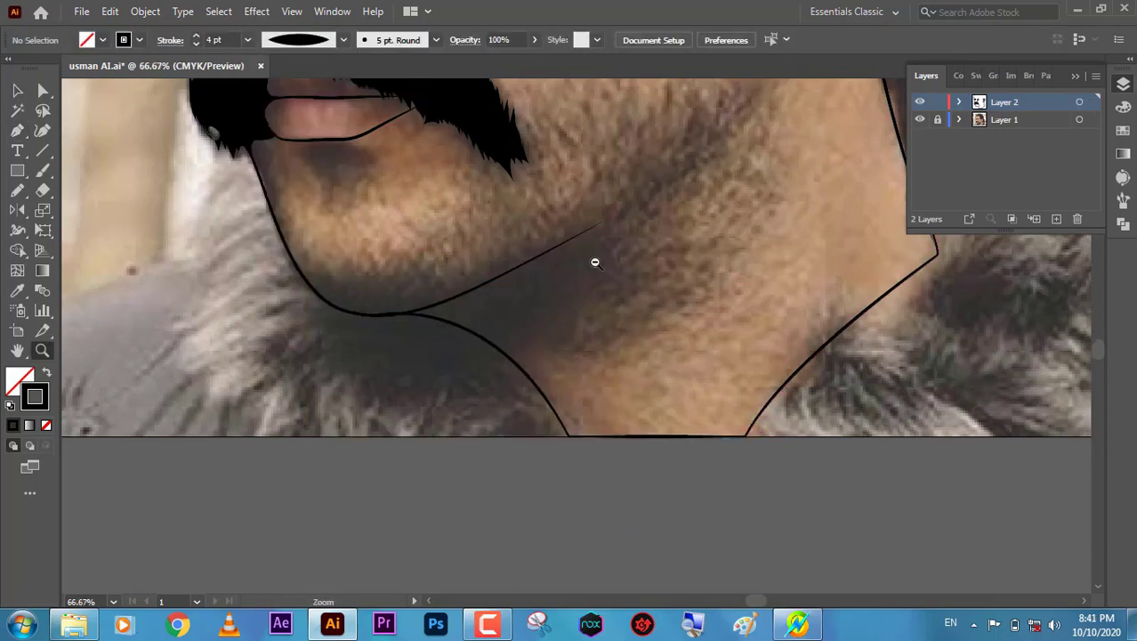
key("ctrl+minus")
key("ctrl+minus")
left_click(920, 119)
left_click(920, 119)
left_click_drag(767, 195, 765, 256)
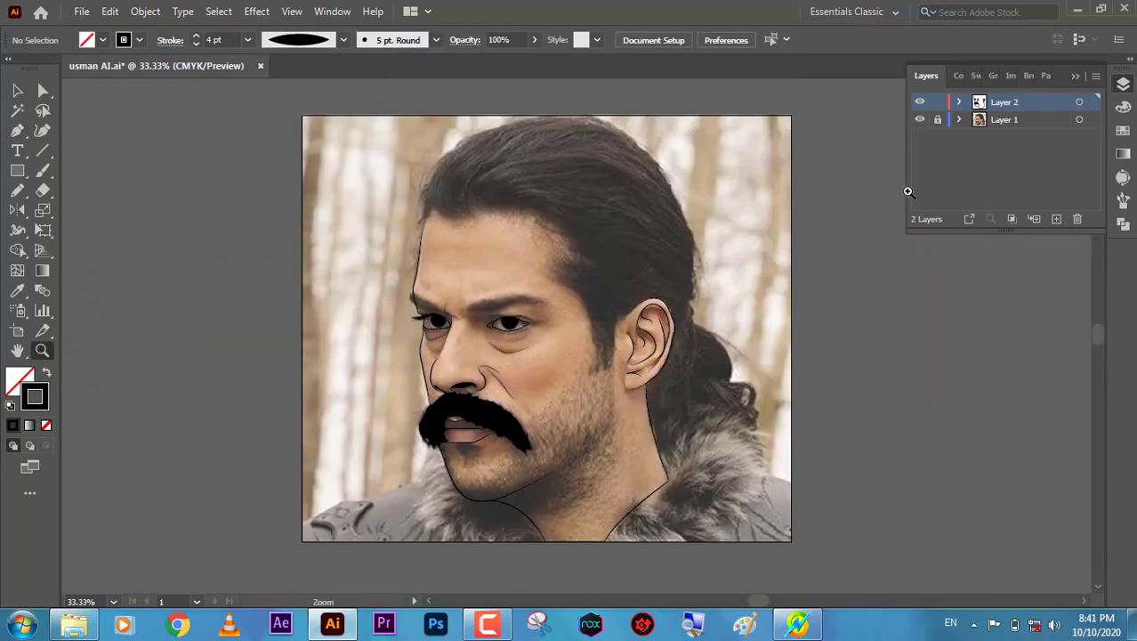
left_click(920, 119)
left_click(920, 119)
key("ctrl+plus")
key("ctrl+plus")
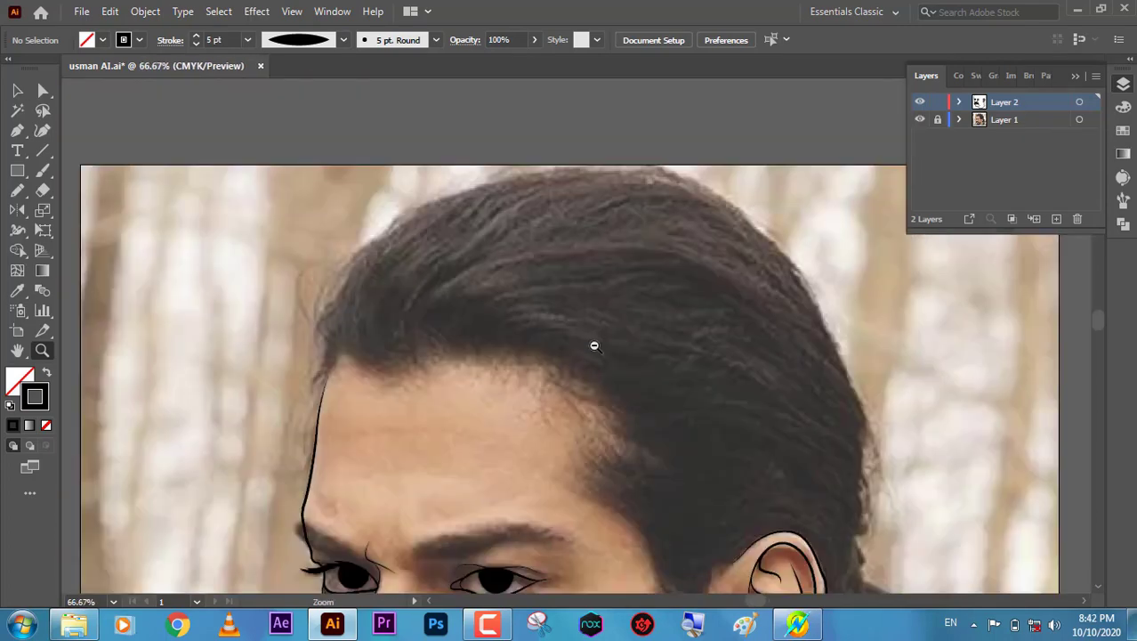
Sketch the black hair mass across the top of the head with the Pencil.
key("ctrl+minus")
key("n")
left_click_drag(381, 223, 589, 169)
left_click_drag(418, 244, 383, 223)
key("shift+x")
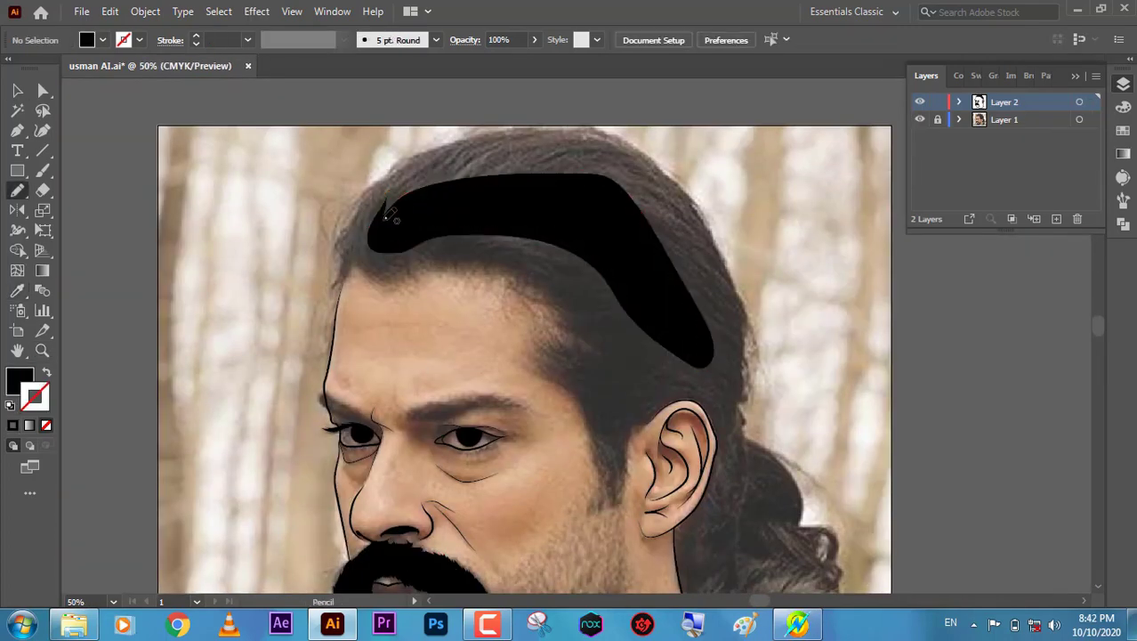
key("p")
Add Pen points down the back of the hair toward the ear to close that section.
left_click(677, 218)
left_click(735, 339)
left_click(723, 436)
left_click(589, 376)
left_click(556, 263)
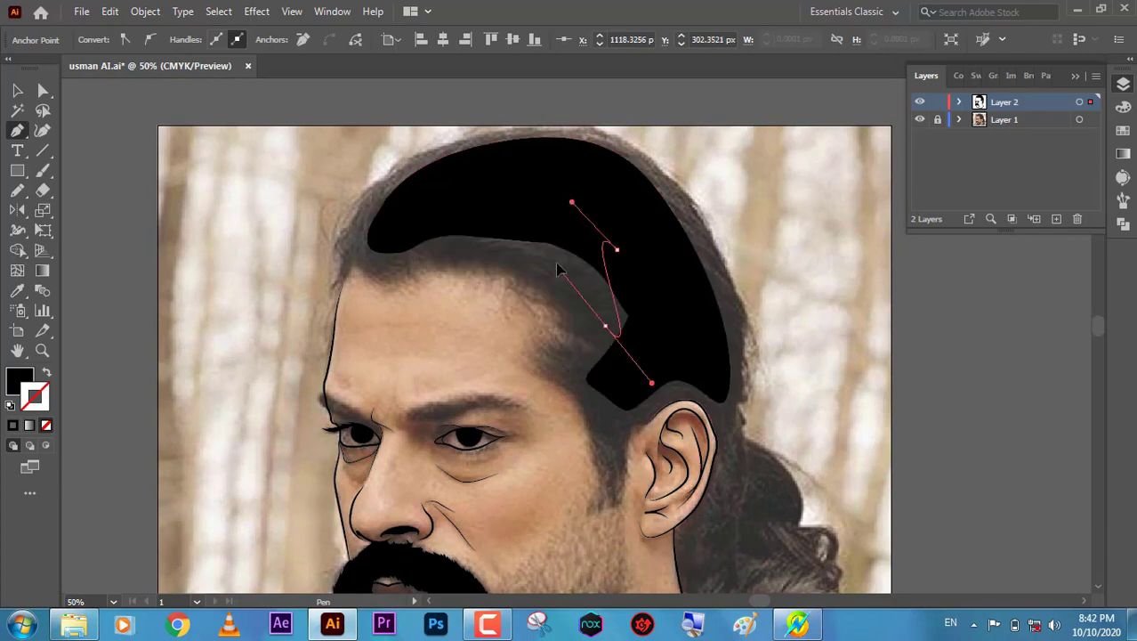
left_click(405, 229)
Begin a wispy hair strand at the temple, undoing a stray freehand stroke.
key("z")
left_click(474, 327)
left_click(474, 327)
key("n")
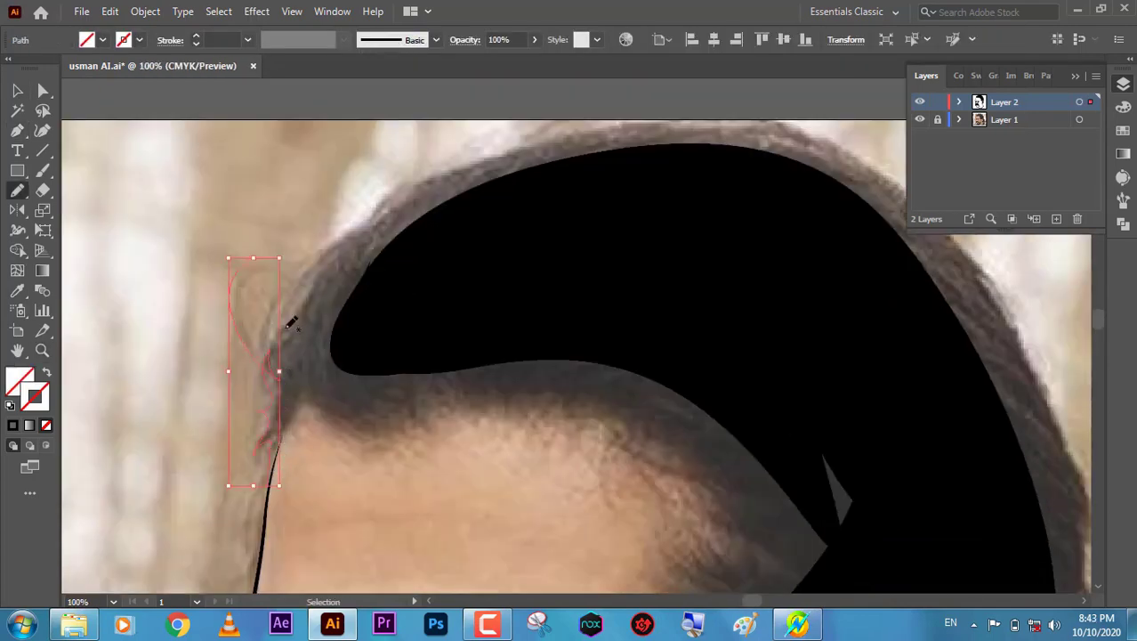
key("ctrl+z")
key("p")
left_click(274, 409)
left_click(281, 381)
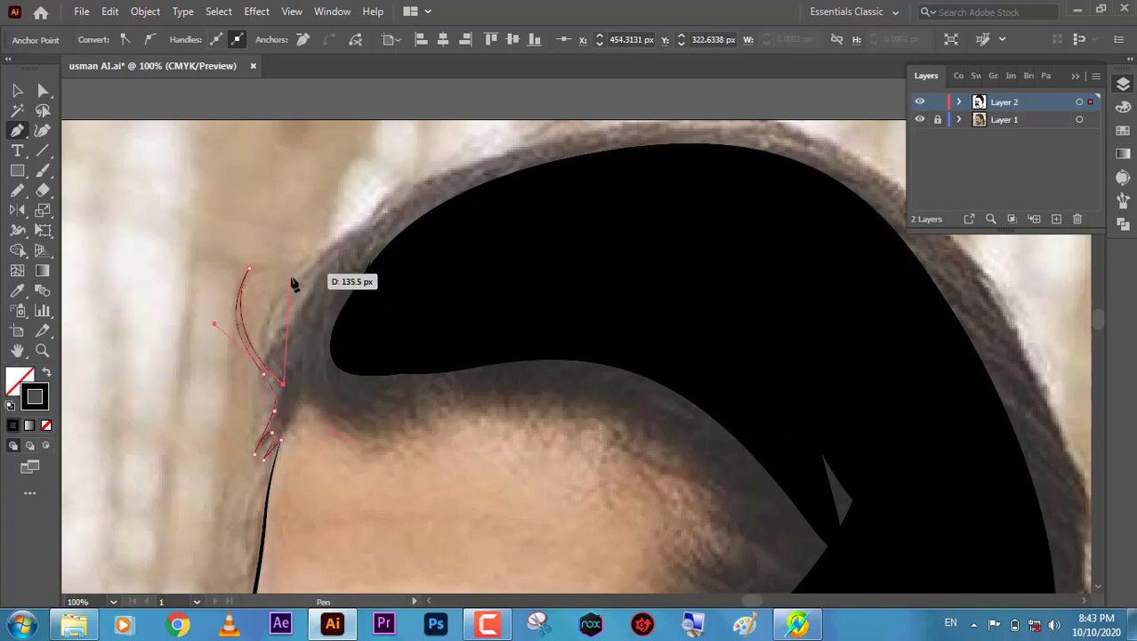
Trace the hairline outline over the crown and close it into a black shape.
left_click(334, 255)
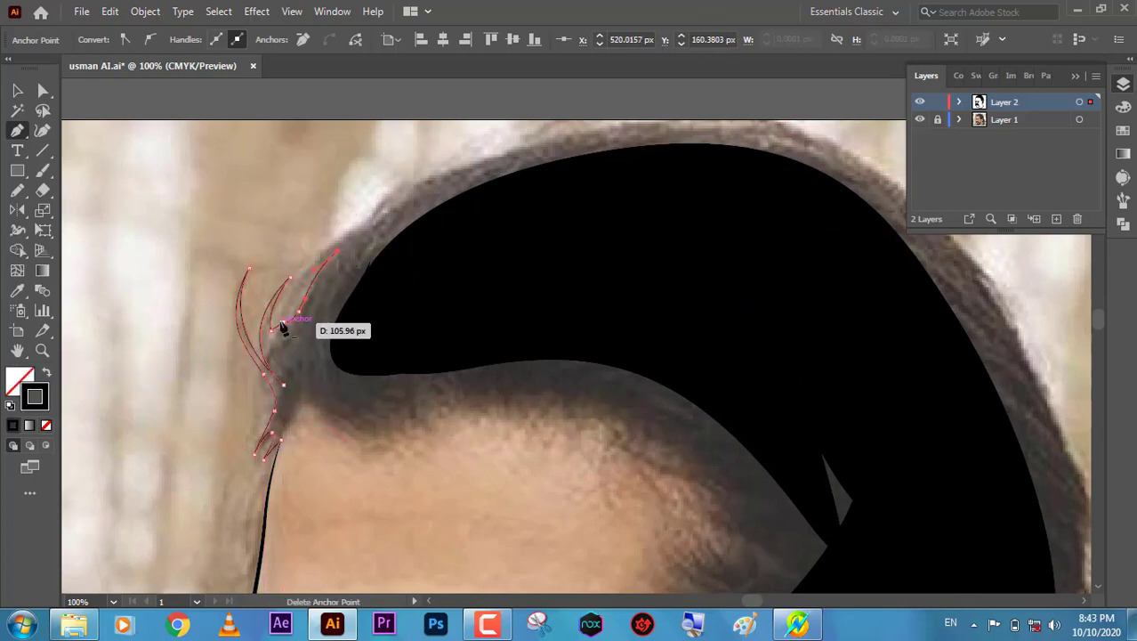
left_click(470, 167)
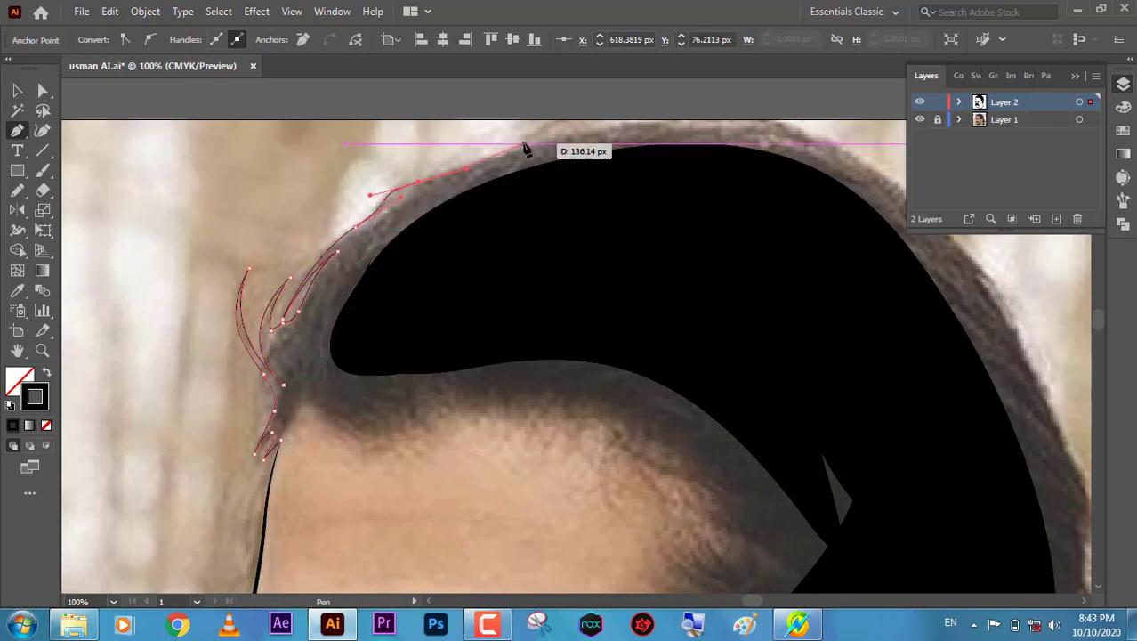
left_click(534, 141)
left_click_drag(528, 147, 407, 242)
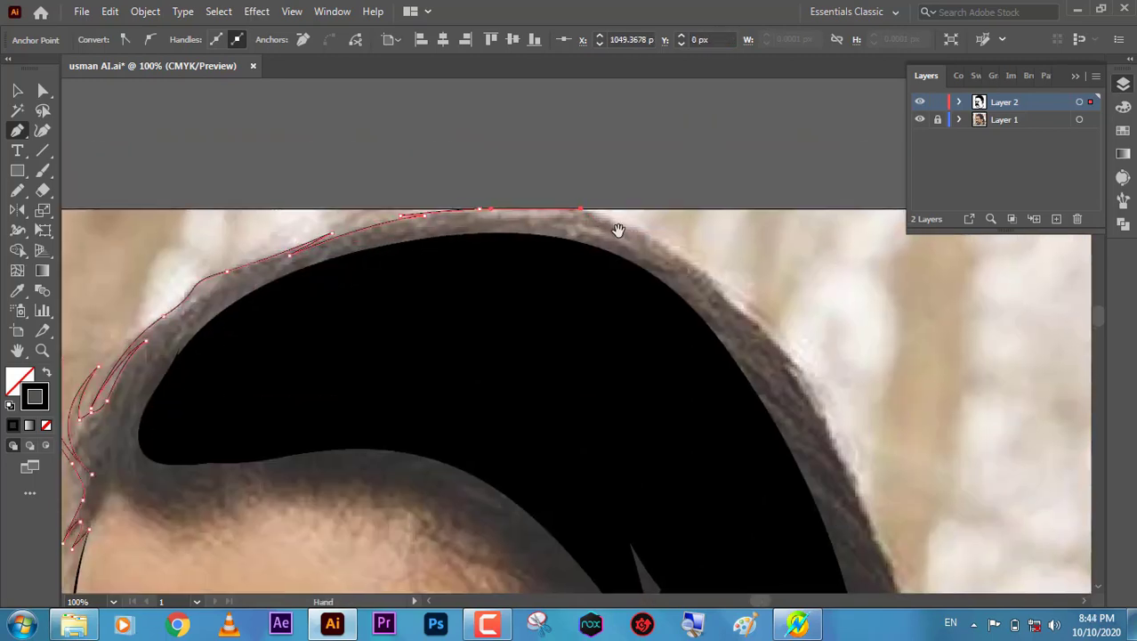
left_click(580, 229)
left_click_drag(578, 229, 708, 82)
left_click(710, 166)
left_click(266, 296)
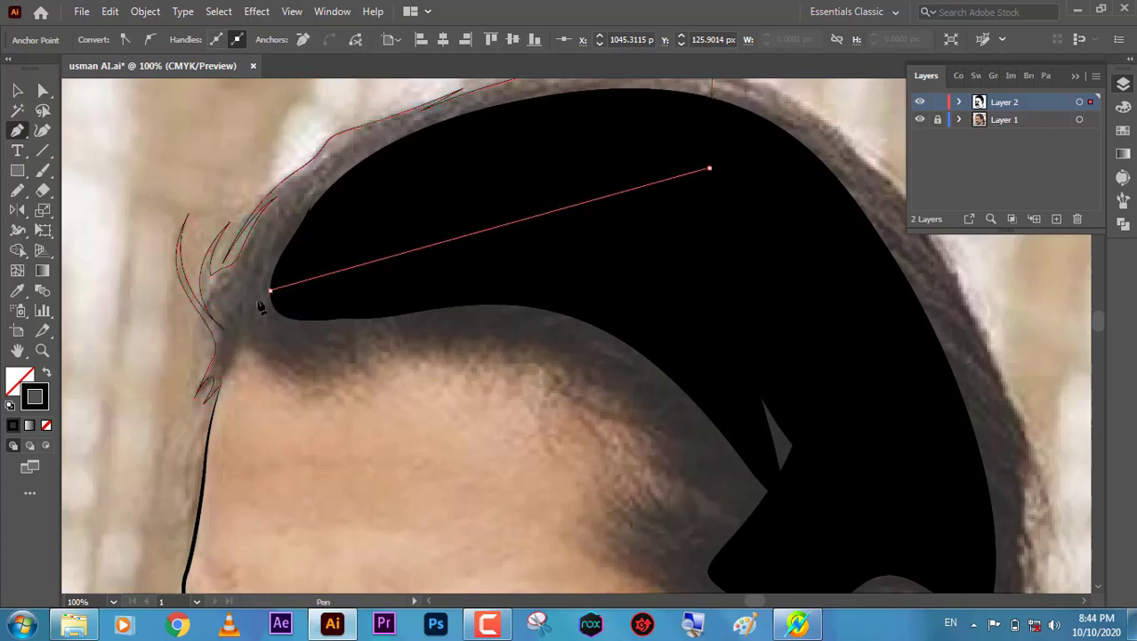
Fill the gap at the back of the hair with a Pencil stroke.
key("v")
left_click(332, 478)
scroll(546, 196, "right", 3)
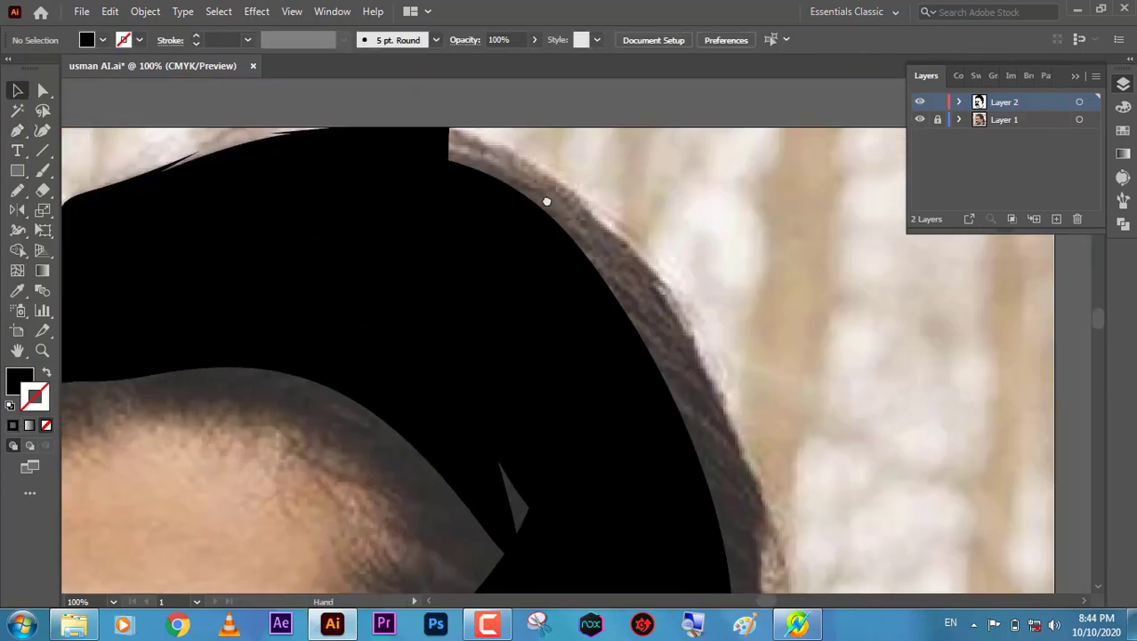
scroll(330, 185, "right", 3)
scroll(856, 221, "left", 5)
scroll(856, 221, "up", 2)
key("n")
scroll(703, 221, "right", 3)
scroll(703, 221, "down", 1)
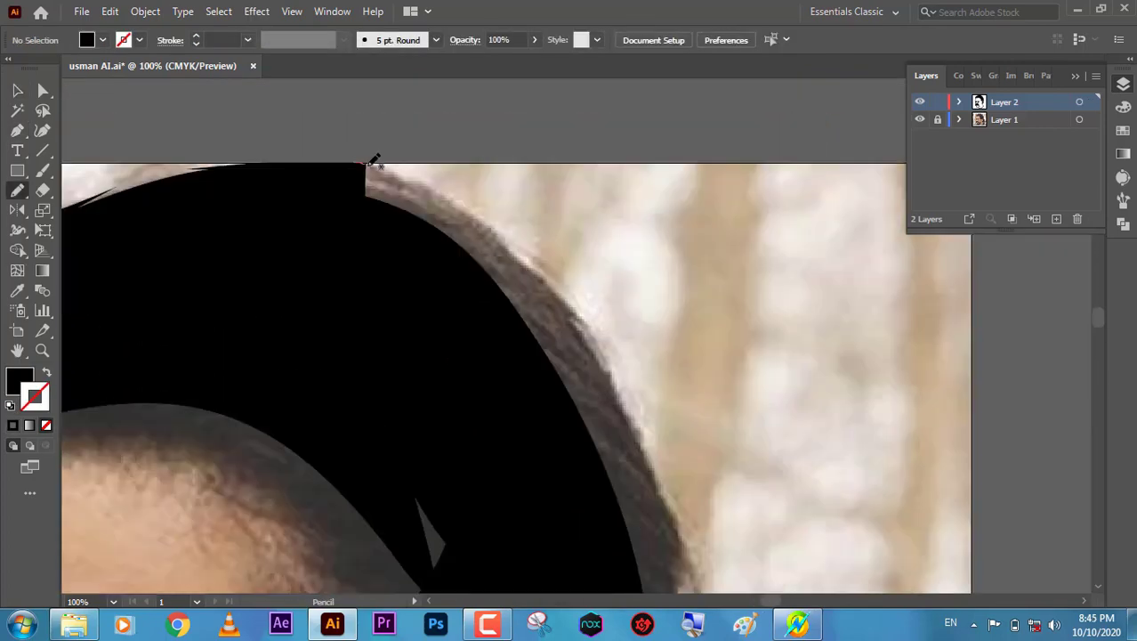
left_click_drag(579, 312, 584, 322)
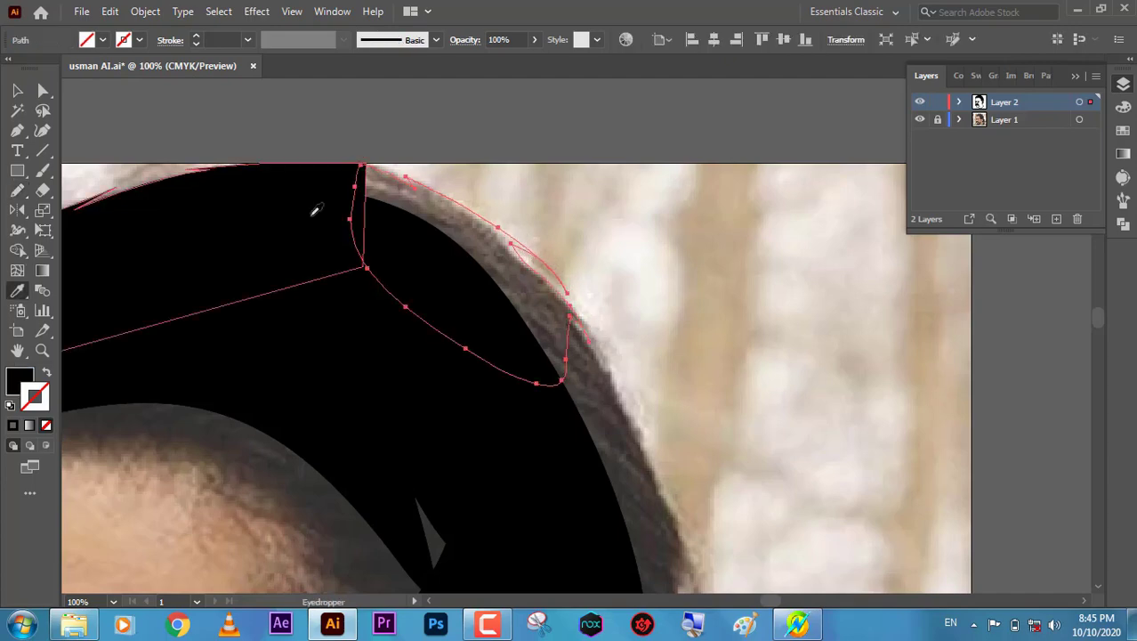
Zoom out to view the whole portrait with everything deselected.
key("v")
scroll(490, 230, "right", 3)
scroll(489, 230, "down", 2)
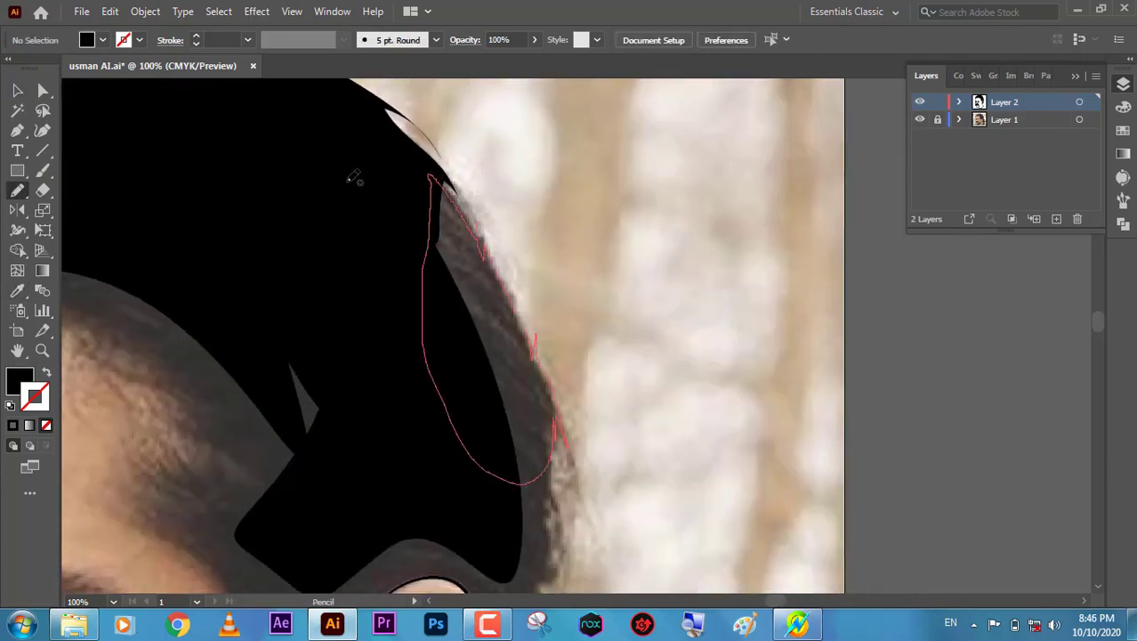
key("v")
key("ctrl+minus")
key("ctrl+minus")
Hide and re-show the reference photo to check the line art so far.
key("ctrl+shift+a")
left_click(921, 119)
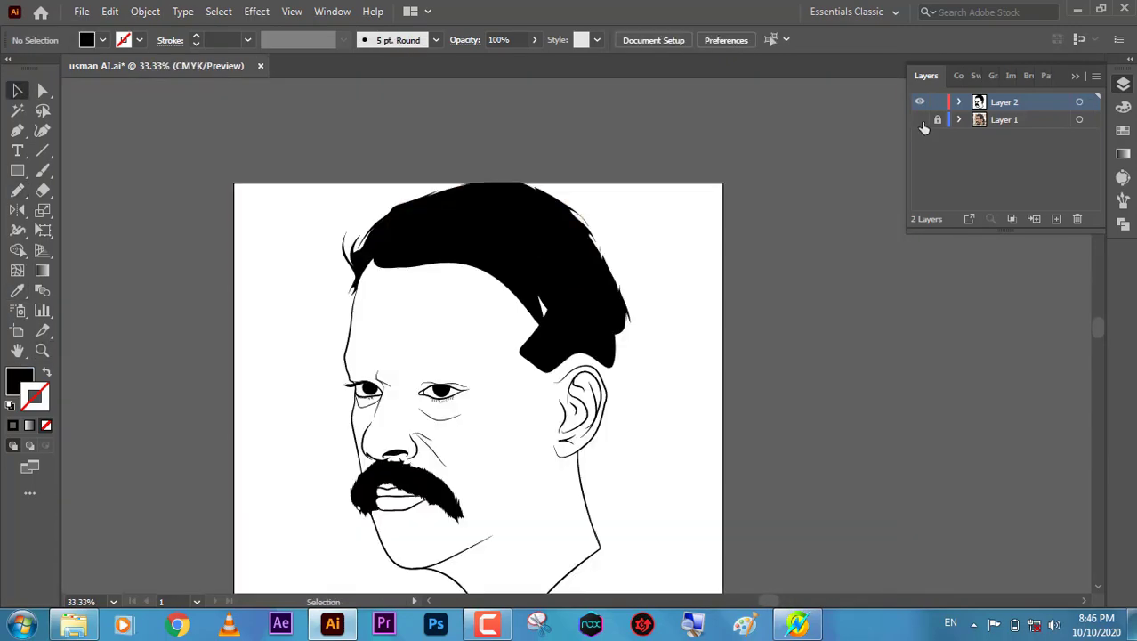
left_click(920, 119)
scroll(589, 429, "up", 3)
Pen a curved black hair section from above the ear toward the temple.
key("p")
left_click(638, 291)
left_click_drag(575, 244, 525, 254)
left_click_drag(433, 292, 397, 269)
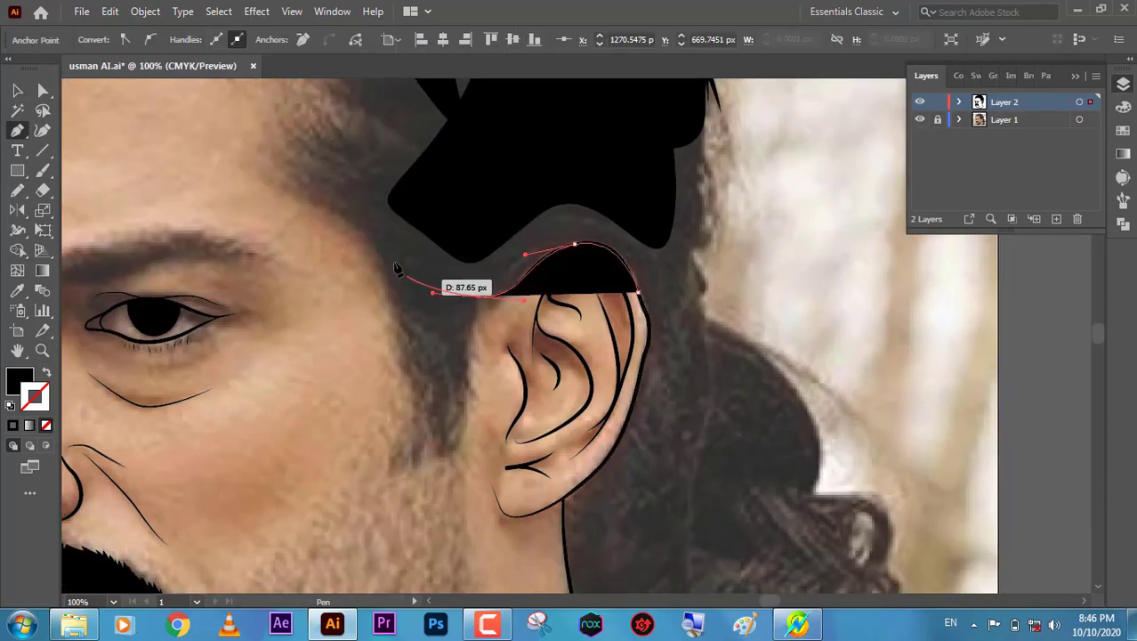
scroll(397, 268, "up", 5)
left_click_drag(429, 401, 405, 337)
left_click_drag(186, 259, 62, 279)
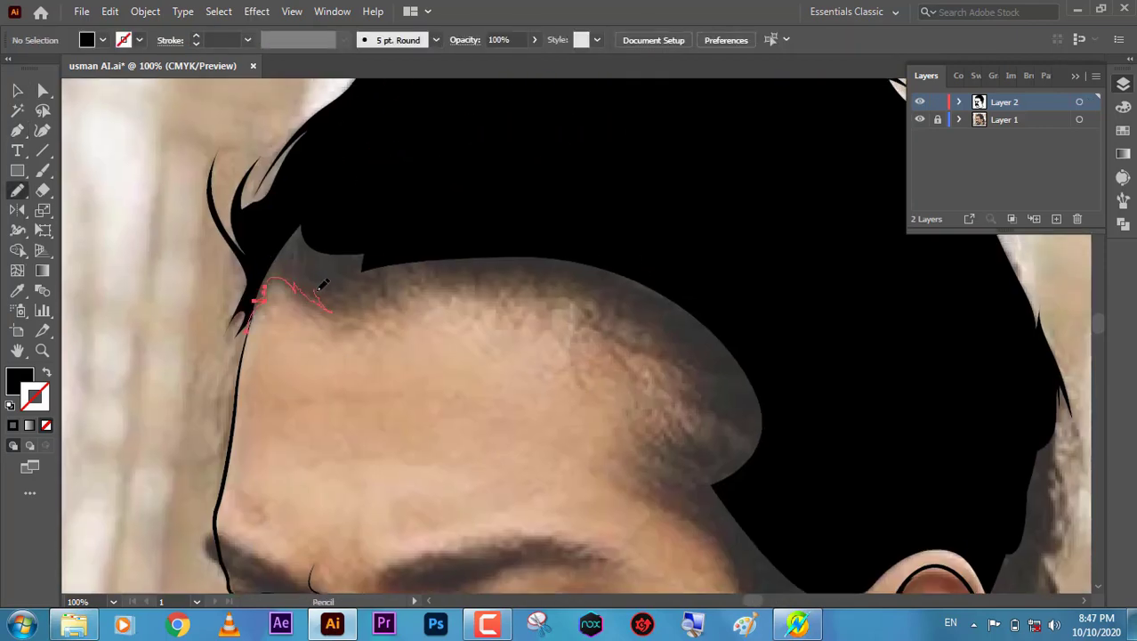
Draw a spiky, zigzag edge along the temple and forehead hairline.
left_click_drag(252, 322, 253, 320)
left_click_drag(602, 397, 509, 380)
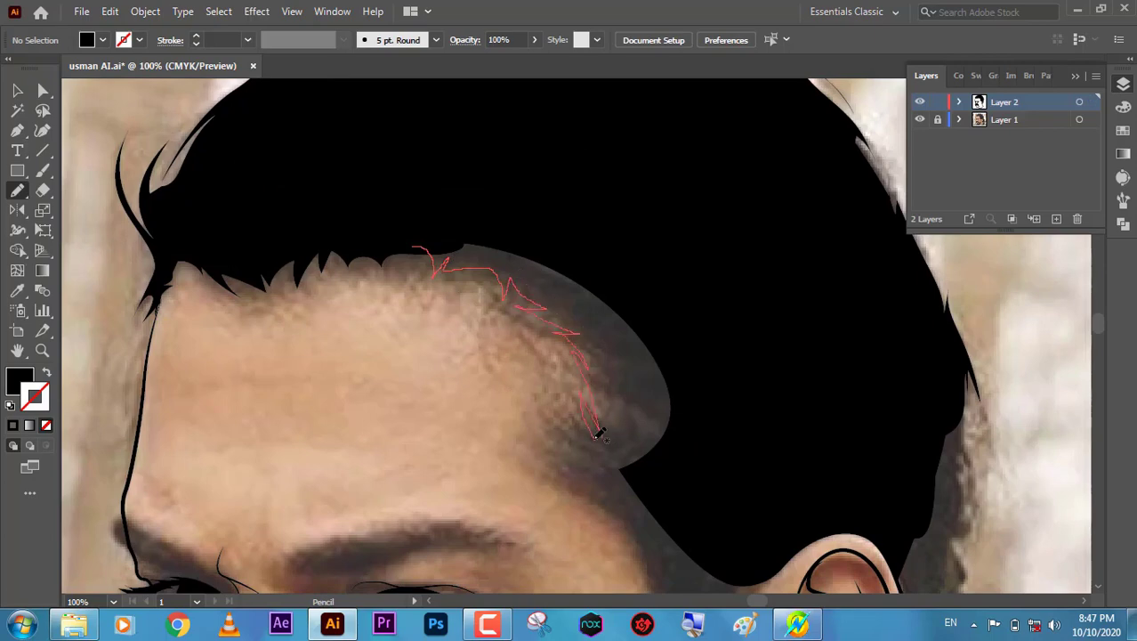
left_click_drag(419, 242, 415, 245)
mouse_move(486, 425)
left_mouse_down()
mouse_move(420, 323)
mouse_move(515, 419)
left_mouse_up()
key("shift+e")
key("v")
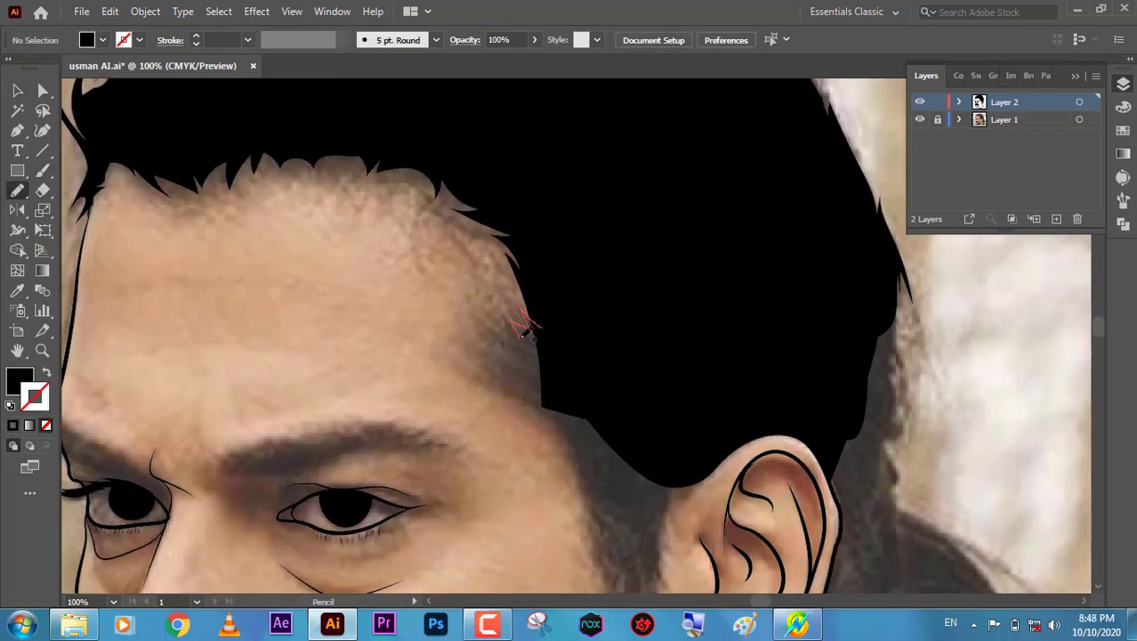
left_click_drag(488, 360, 492, 361)
Give the sideburn a jagged edge reaching down beside the ear.
left_click_drag(536, 460, 402, 367)
left_click_drag(367, 280, 429, 305)
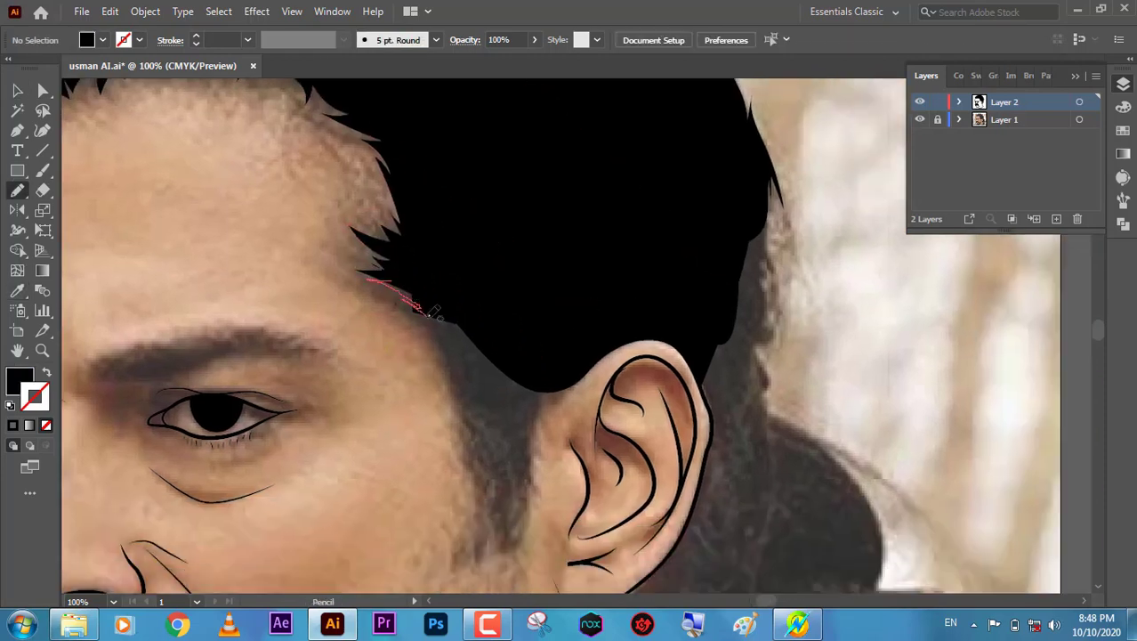
left_click_drag(514, 305, 464, 185)
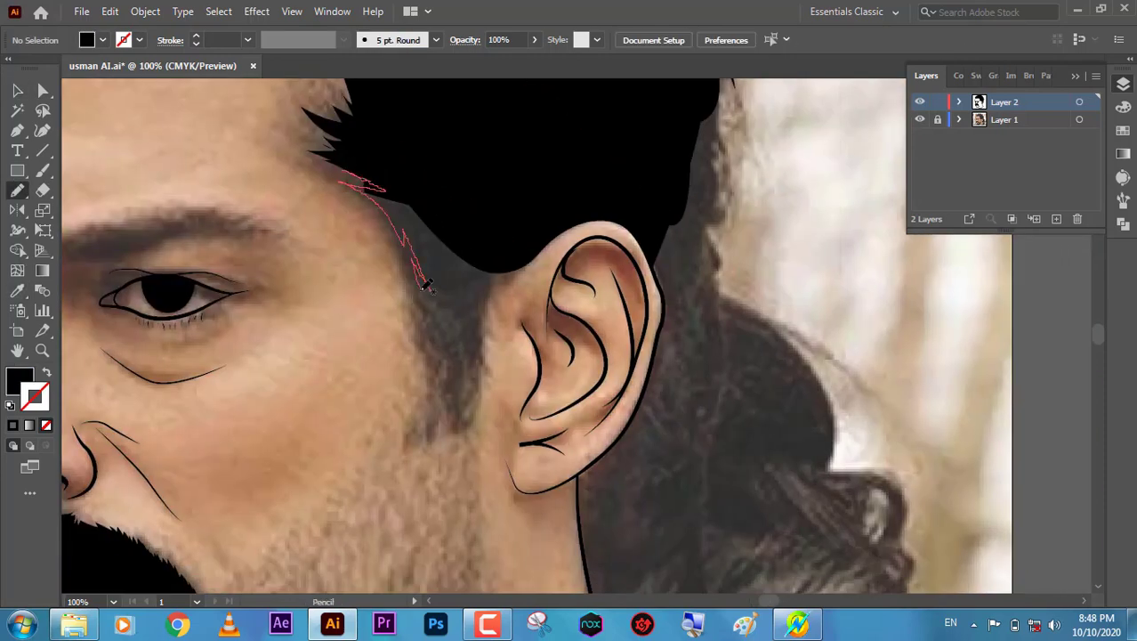
left_click_drag(365, 167, 367, 169)
left_click_drag(431, 503, 418, 483)
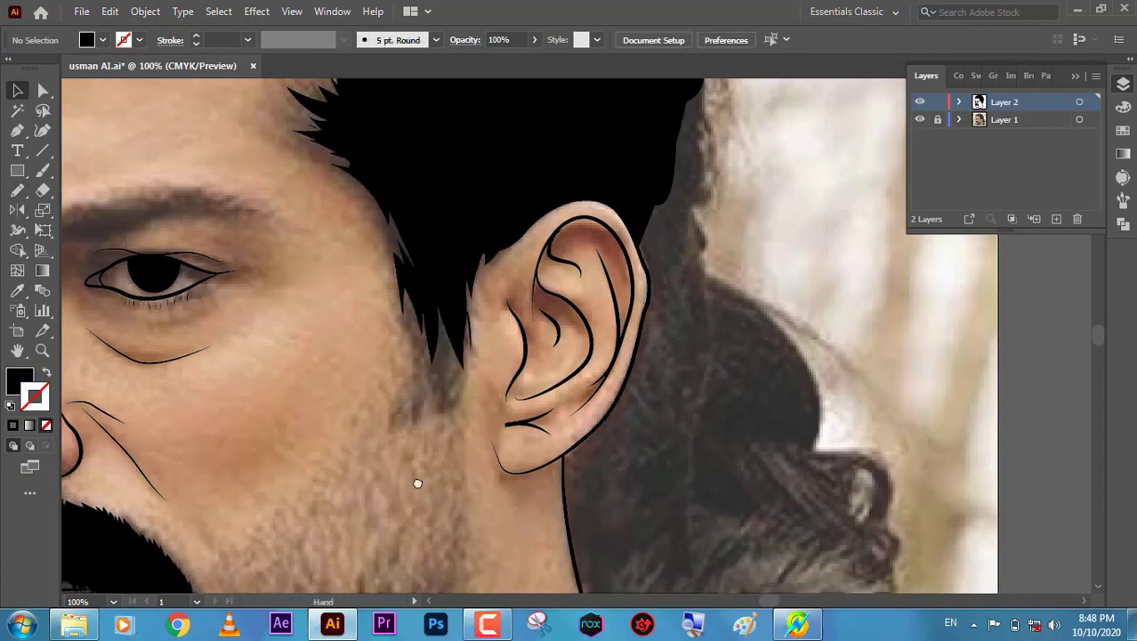
left_click_drag(452, 281, 454, 267)
key("ctrl+minus")
key("ctrl+minus")
key("ctrl+minus")
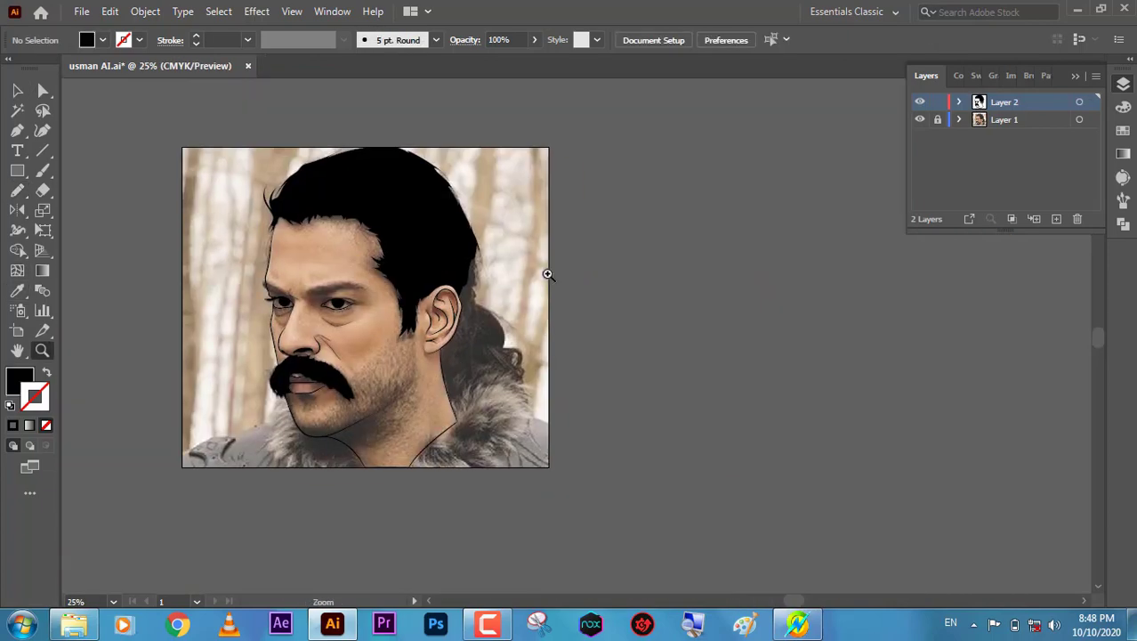
key("v")
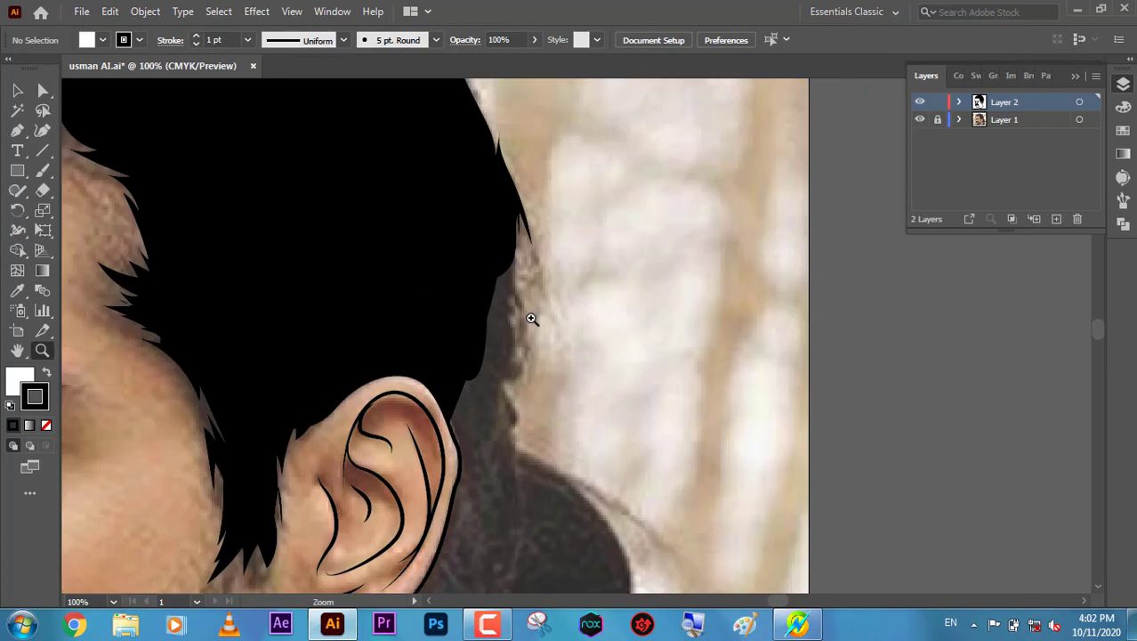
Start the hair behind the ear with a jagged pencil strand and a pen curve.
left_click(681, 485)
key("n")
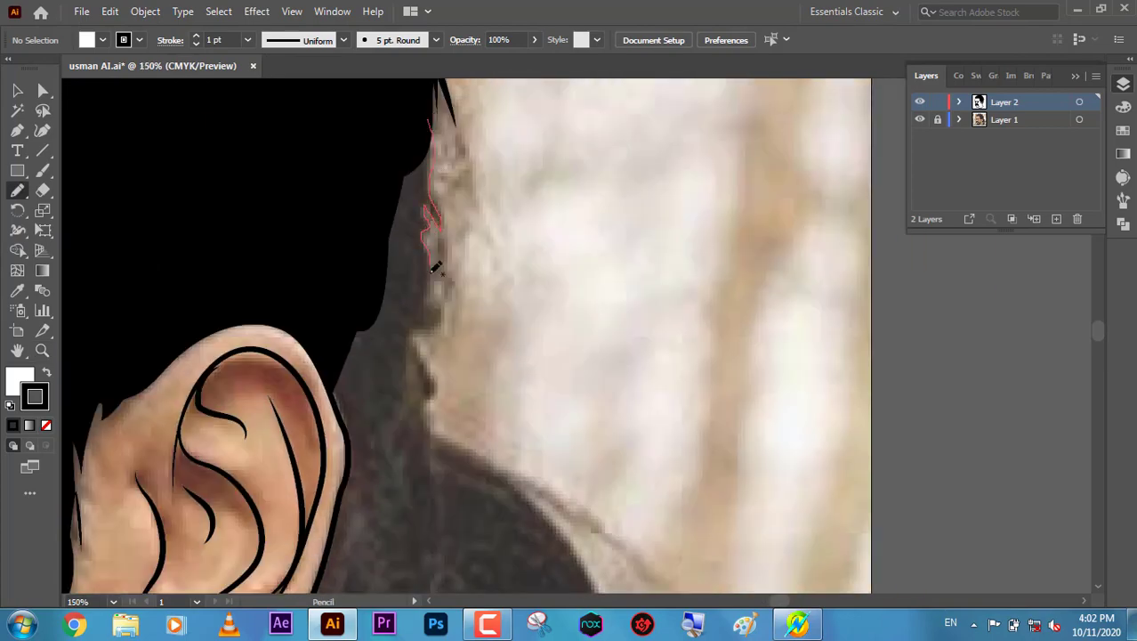
left_click_drag(336, 334, 331, 361)
key("p")
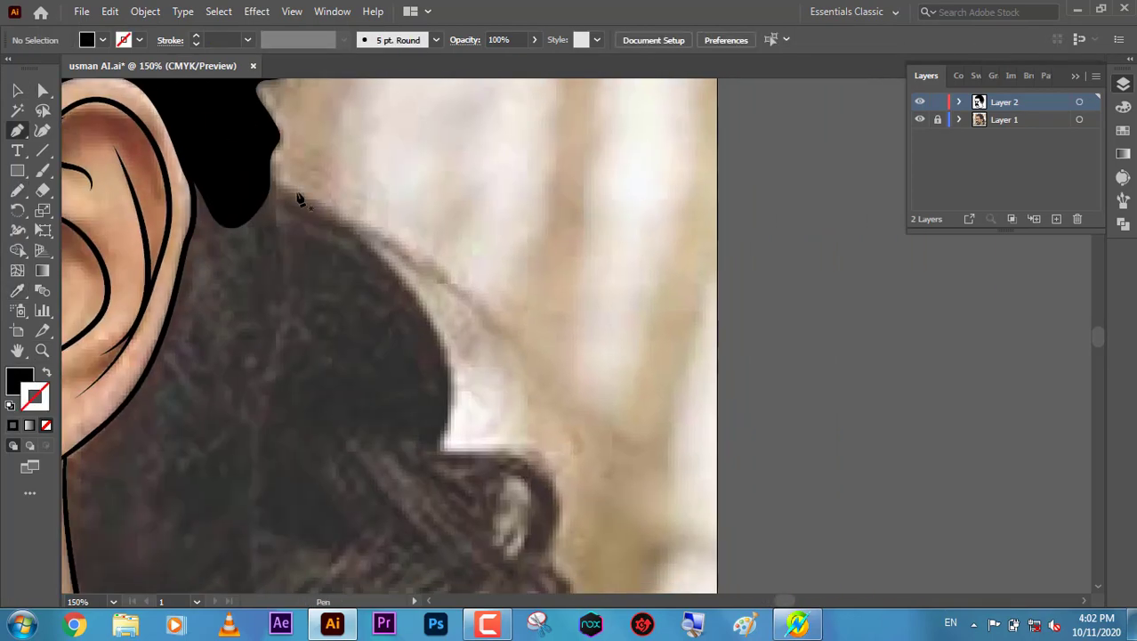
left_click(250, 80)
mouse_move(577, 318)
left_mouse_down()
mouse_move(681, 491)
mouse_move(345, 130)
left_mouse_up()
scroll(345, 131, "up", 5)
Trace the hair outline around the bun and its curled tip.
mouse_move(318, 313)
left_mouse_down()
mouse_move(190, 293)
mouse_move(403, 350)
left_mouse_up()
left_click(411, 381)
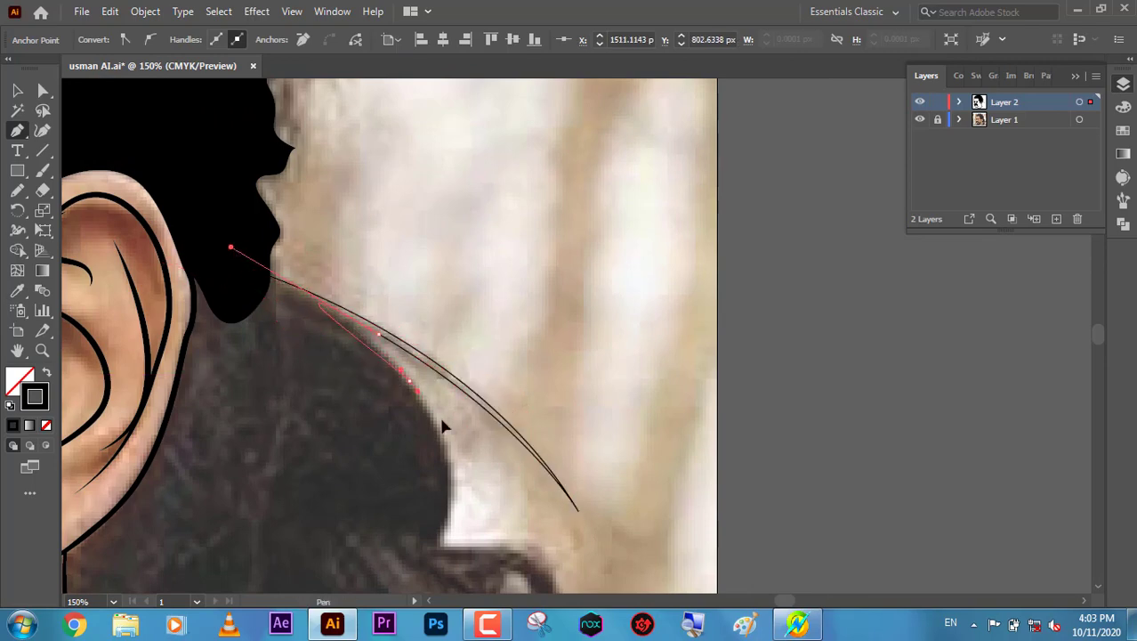
scroll(444, 426, "down", 2)
left_click(447, 386)
left_click(430, 455)
left_click(503, 452)
scroll(498, 445, "down", 3)
left_click(423, 434)
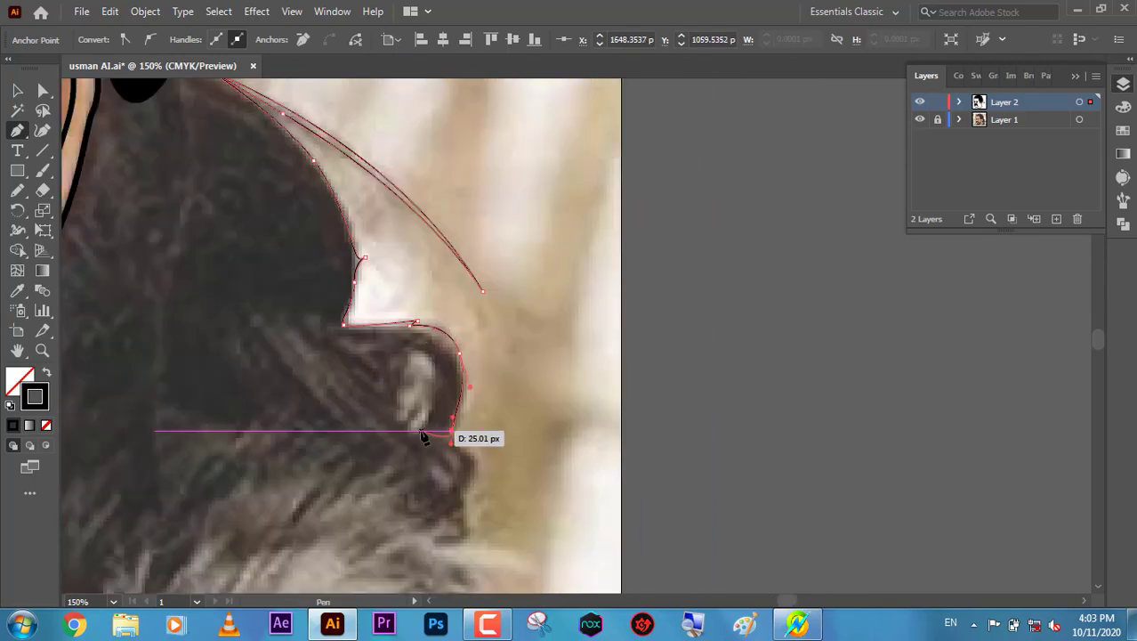
left_click(407, 394)
left_click(436, 432)
Trace the bun's lower edge to the ear, close the path, and fill it black.
left_click(462, 451)
left_click(478, 485)
left_click(443, 516)
scroll(448, 515, "down", 2)
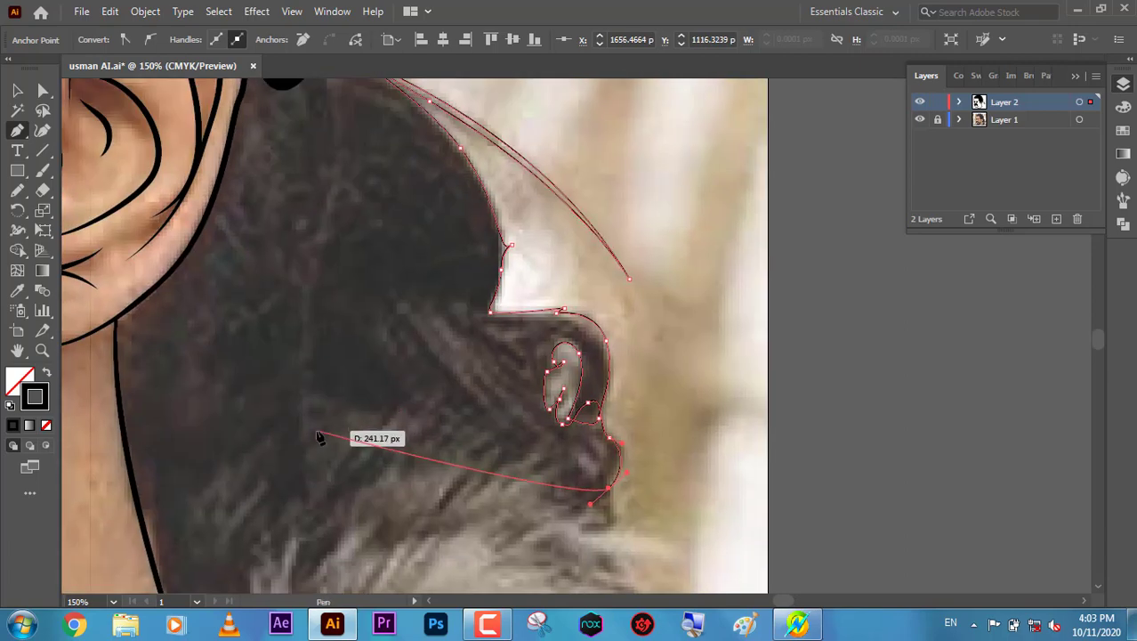
left_click(304, 432)
left_click(128, 464)
scroll(157, 310, "up", 2)
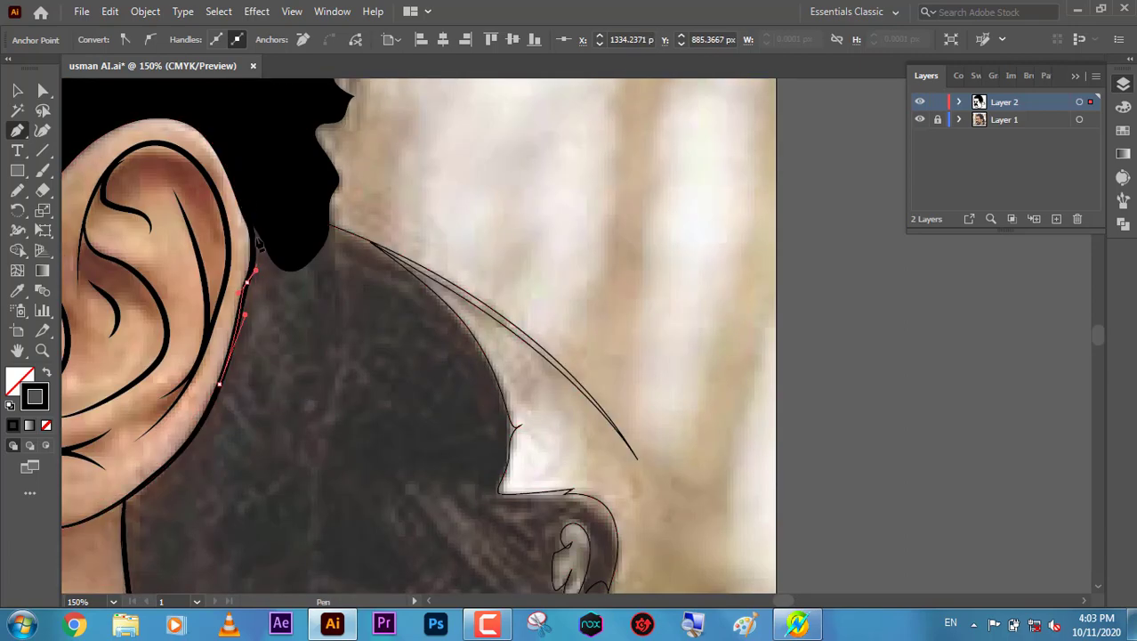
left_click(230, 334)
key("shift+x")
Reshape the long sweeping hair strand behind the ear.
key("ctrl+shift+a")
scroll(534, 285, "down", 2)
scroll(328, 267, "up", 4)
left_click_drag(327, 262, 356, 331)
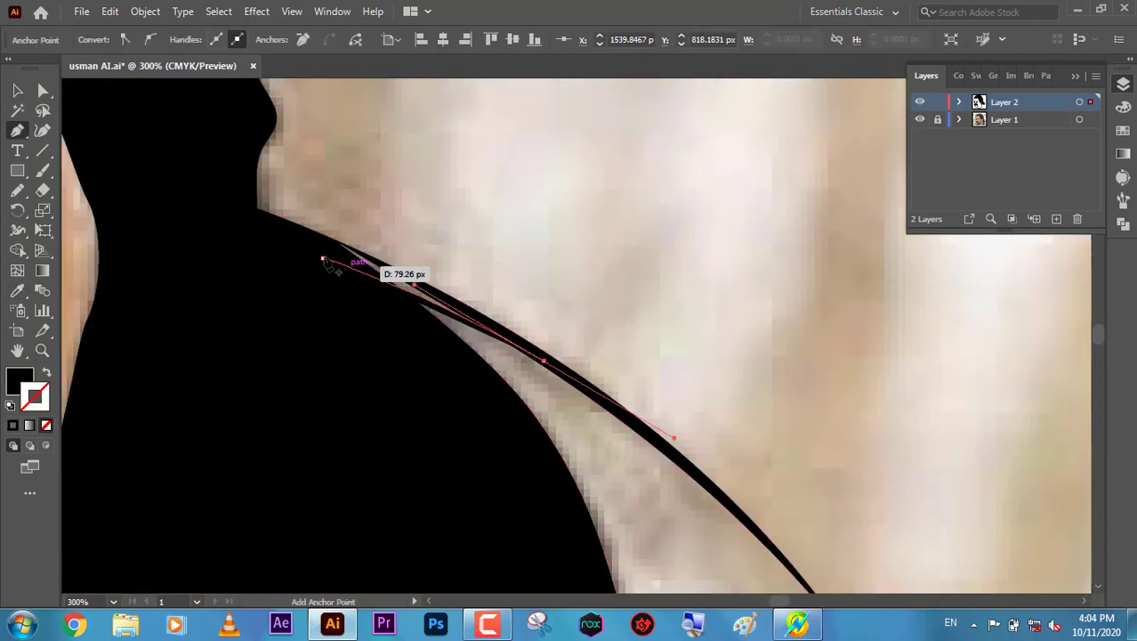
scroll(563, 381, "down", 5)
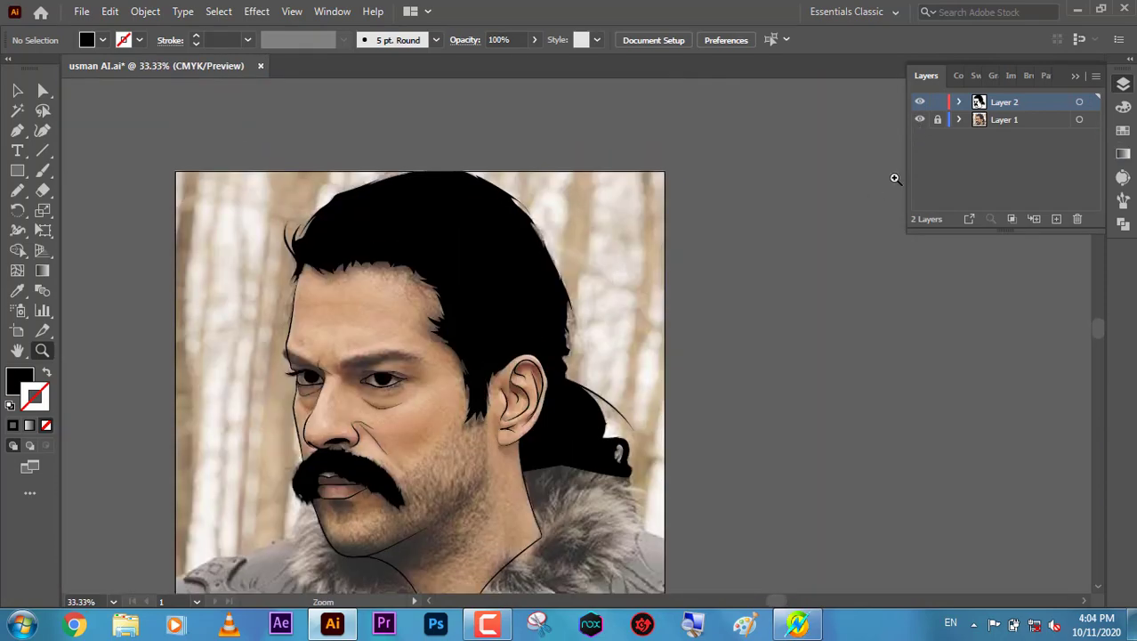
scroll(554, 406, "up", 2)
scroll(586, 428, "up", 1)
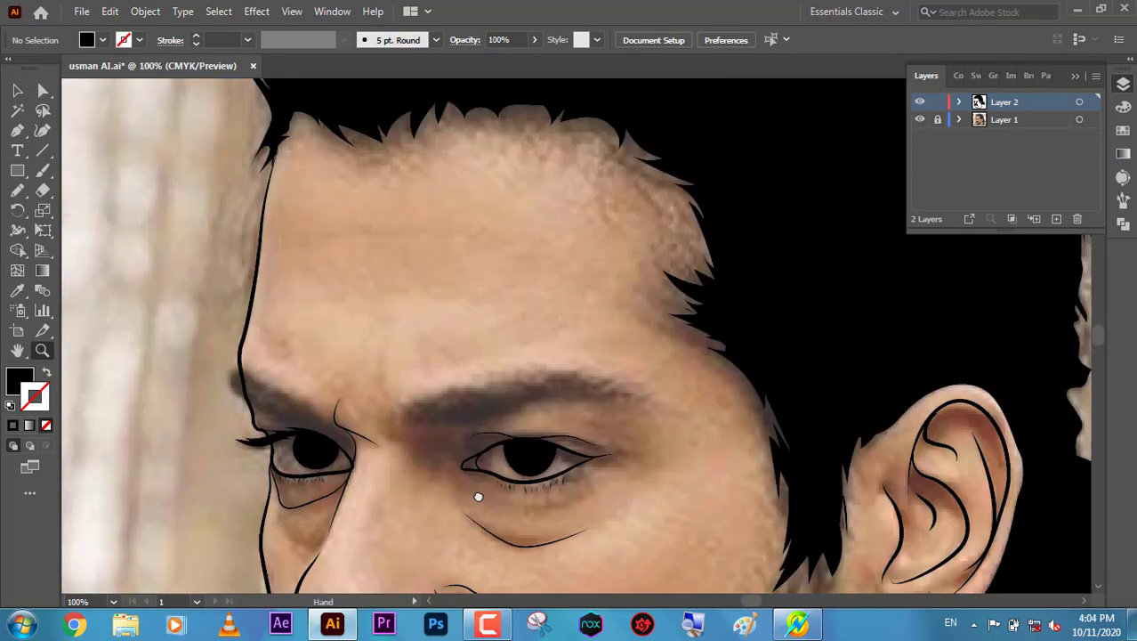
scroll(477, 496, "down", 2)
key("v")
left_click(1004, 119)
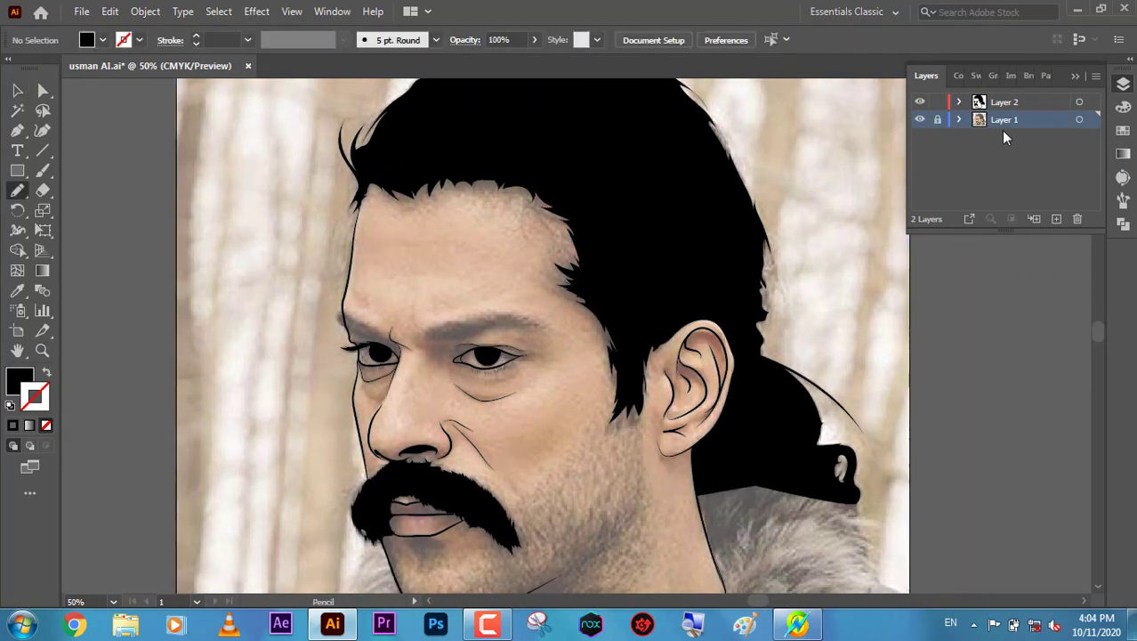
Draw two wrinkle lines across the forehead on the line-art layer.
left_click(1004, 102)
left_click_drag(368, 240, 471, 239)
left_click_drag(368, 278, 488, 267)
key("v")
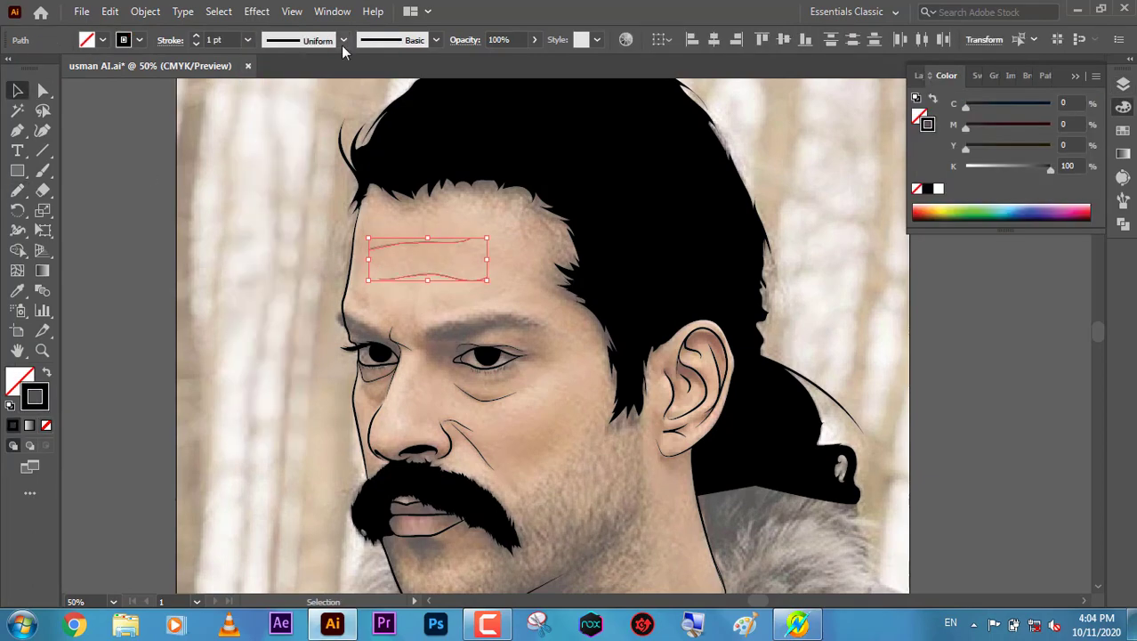
key("ctrl+shift+a")
Apply a tapered stroke width profile and pencil the spiky left eyebrow.
left_click(113, 601)
left_click(124, 440)
scroll(582, 397, "up", 5)
key("n")
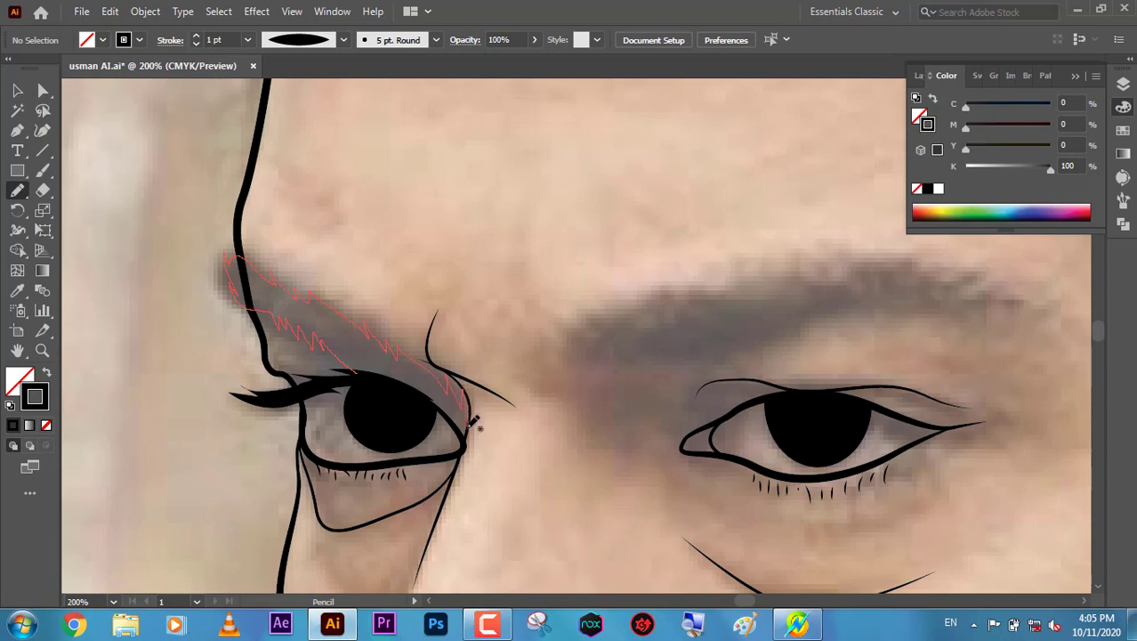
left_click_drag(363, 367, 320, 355)
scroll(494, 331, "right", 5)
Pen-trace the right eyebrow's upper edge out to a spiked tip.
key("p")
left_click(319, 331)
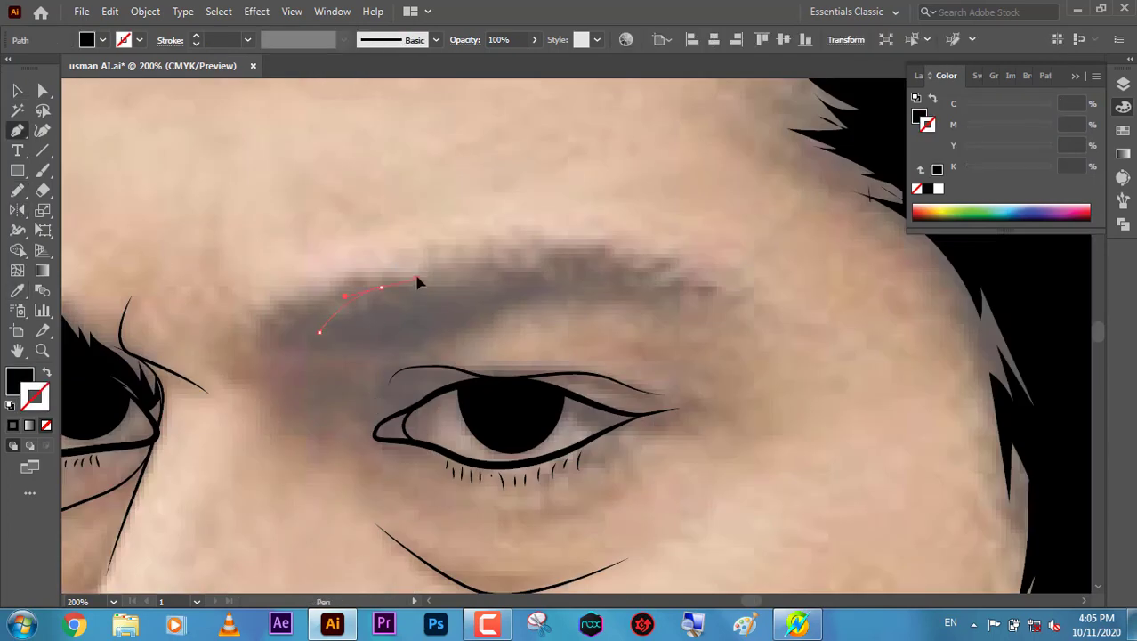
left_click(380, 287)
left_click(492, 256)
left_click(45, 373)
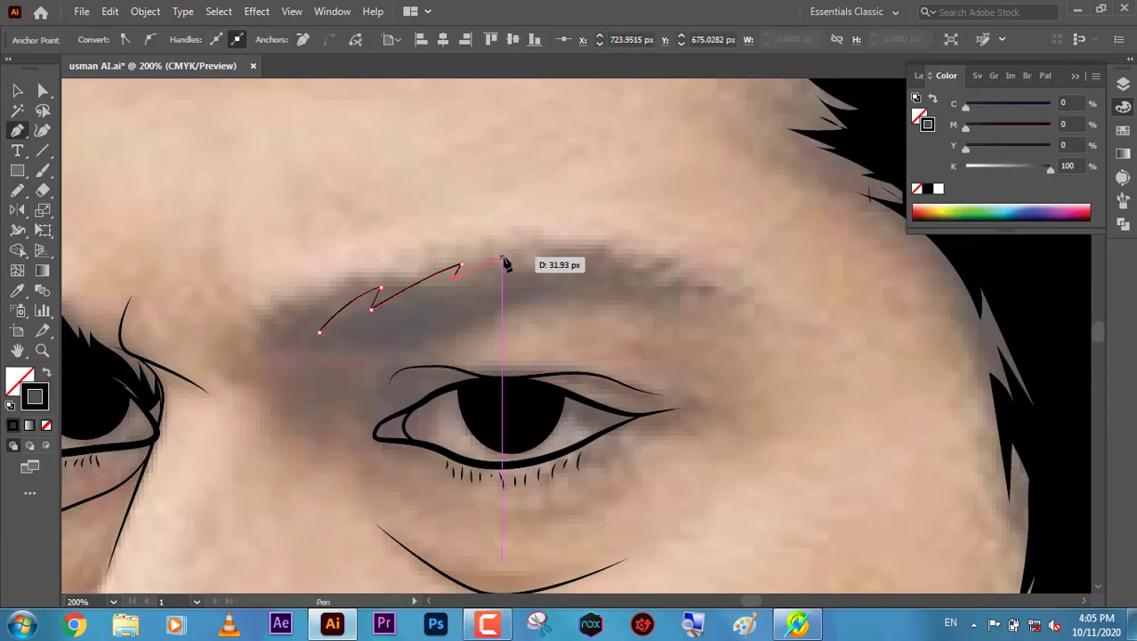
left_click(680, 266)
Trace the right eyebrow's spiky lower edge back and close the shape.
left_click(634, 286)
left_click(563, 283)
left_click(508, 308)
left_click(410, 338)
left_click(365, 344)
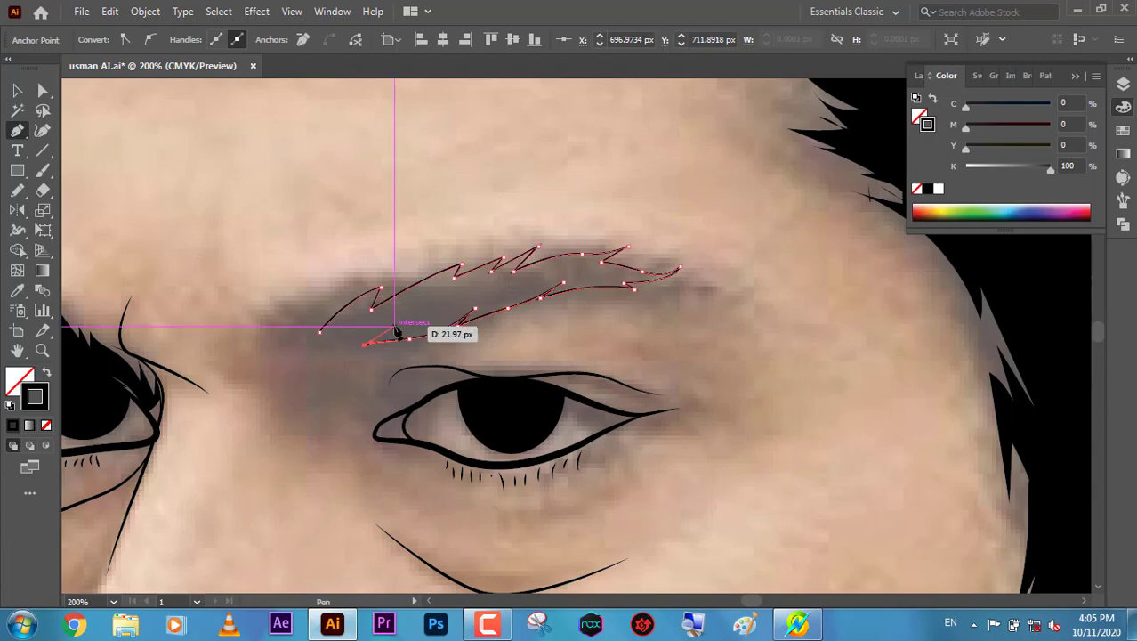
left_click(319, 331)
key("ctrl+minus")
key("ctrl+minus")
key("ctrl+minus")
key("ctrl+minus")
Zoom in on the chin and sample the mustache's black fill.
left_click(919, 75)
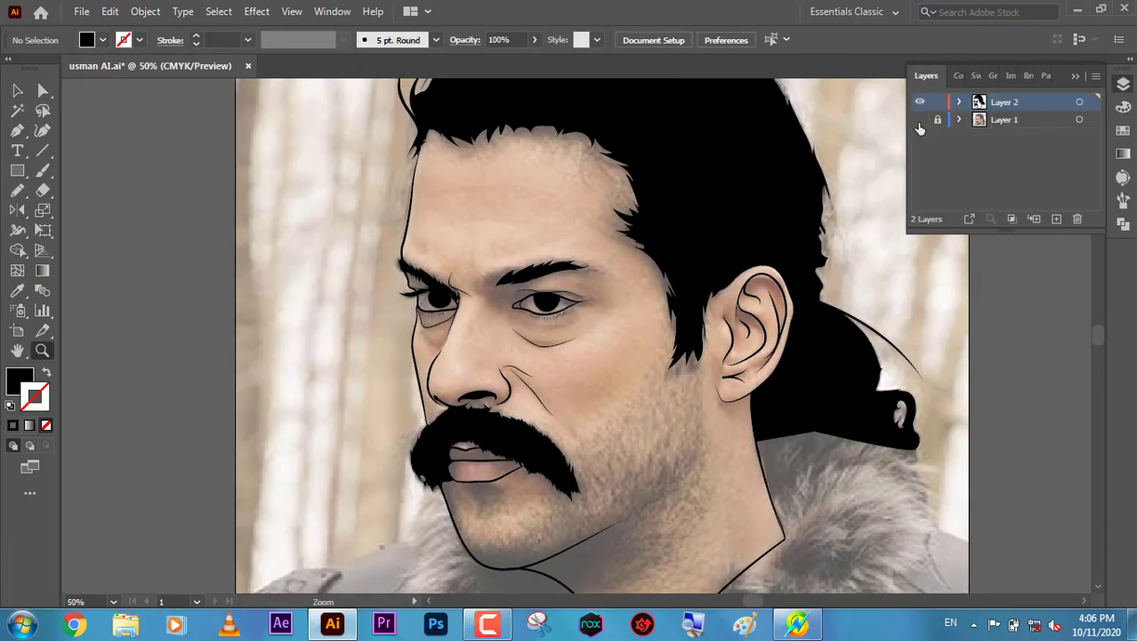
left_click(541, 489)
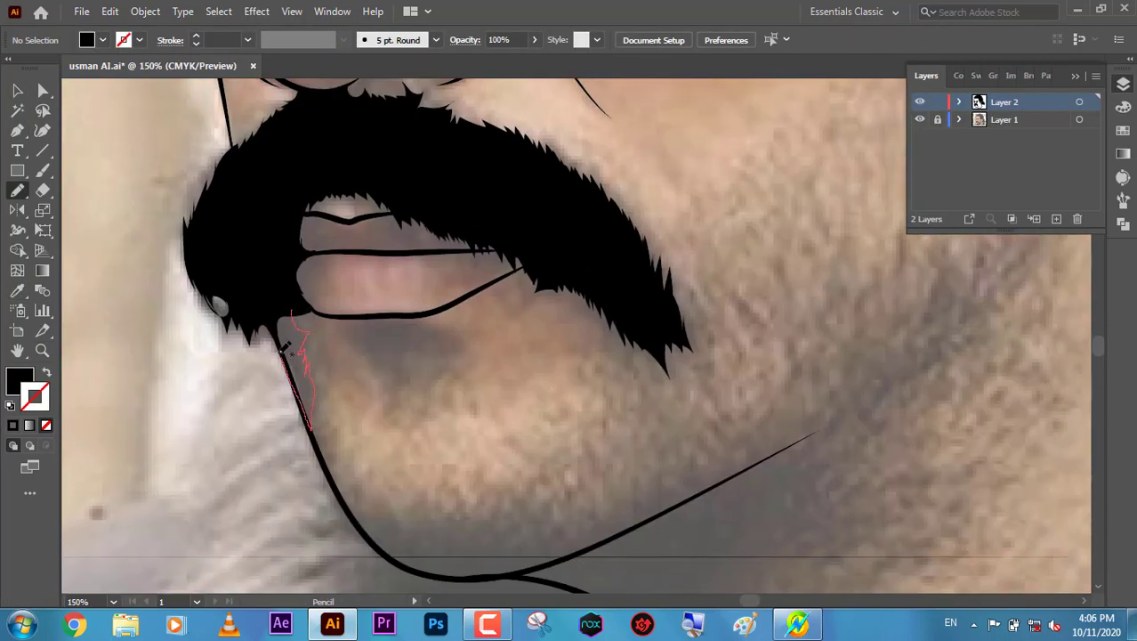
left_click_drag(285, 349, 283, 352)
key("i")
left_click(276, 253)
key("ctrl+shift+a")
Pencil a closed black tuft under the lower lip.
key("n")
left_click_drag(354, 320, 415, 383)
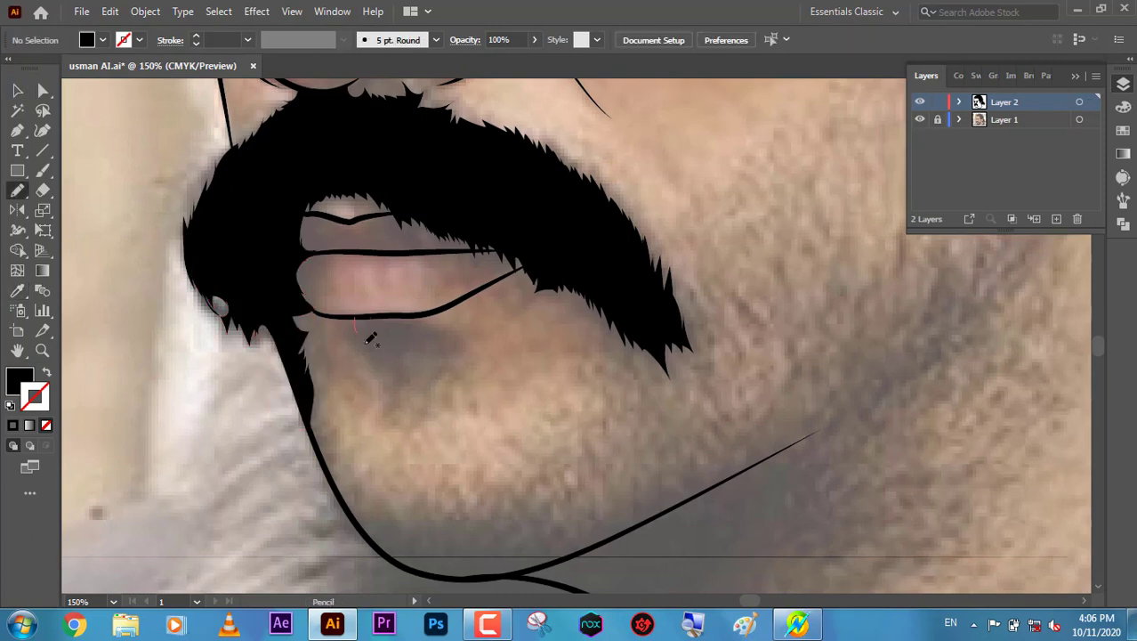
left_click_drag(450, 326, 356, 320)
key("z")
left_click(449, 353, "alt")
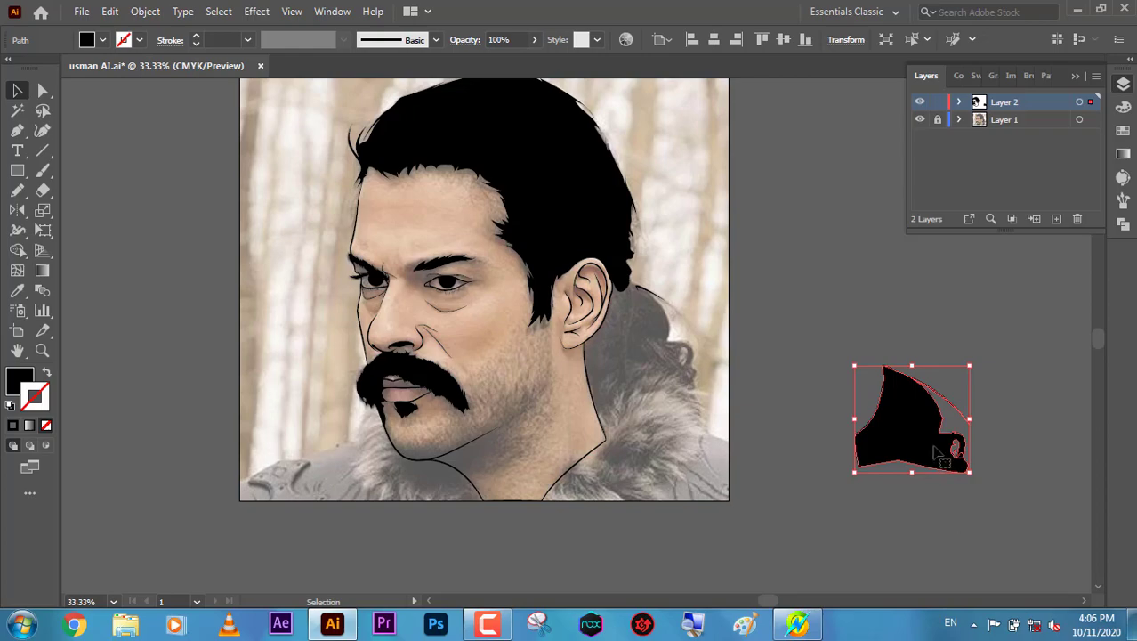
Move the stray black hair piece into place beside the ear.
left_click_drag(936, 454, 660, 360)
left_click(766, 383)
key("z")
left_click_drag(762, 385, 461, 416)
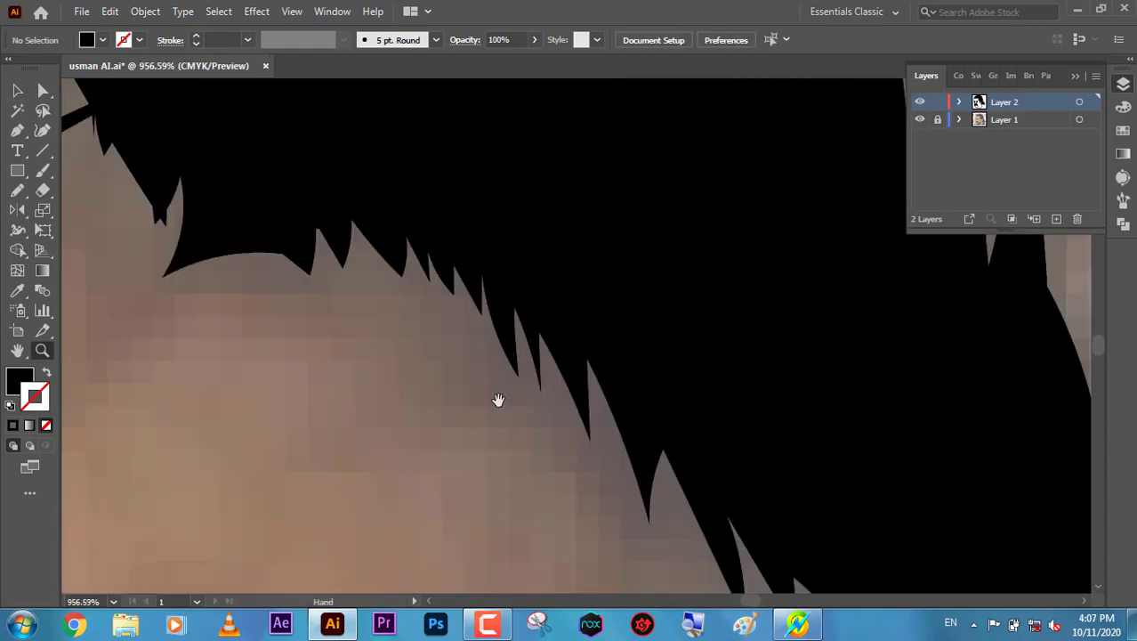
key("ctrl+minus")
Pencil a jagged stubble edge along the jaw with extra spikes under the chin.
key("n")
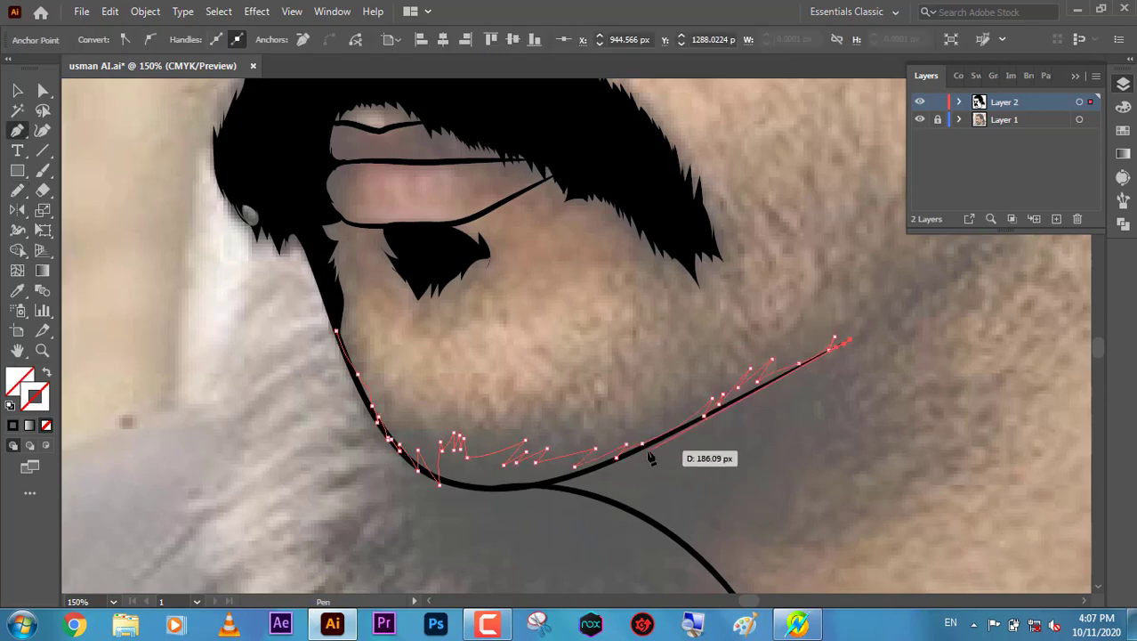
left_click_drag(811, 356, 337, 334)
key("v")
left_click(347, 532)
key("n")
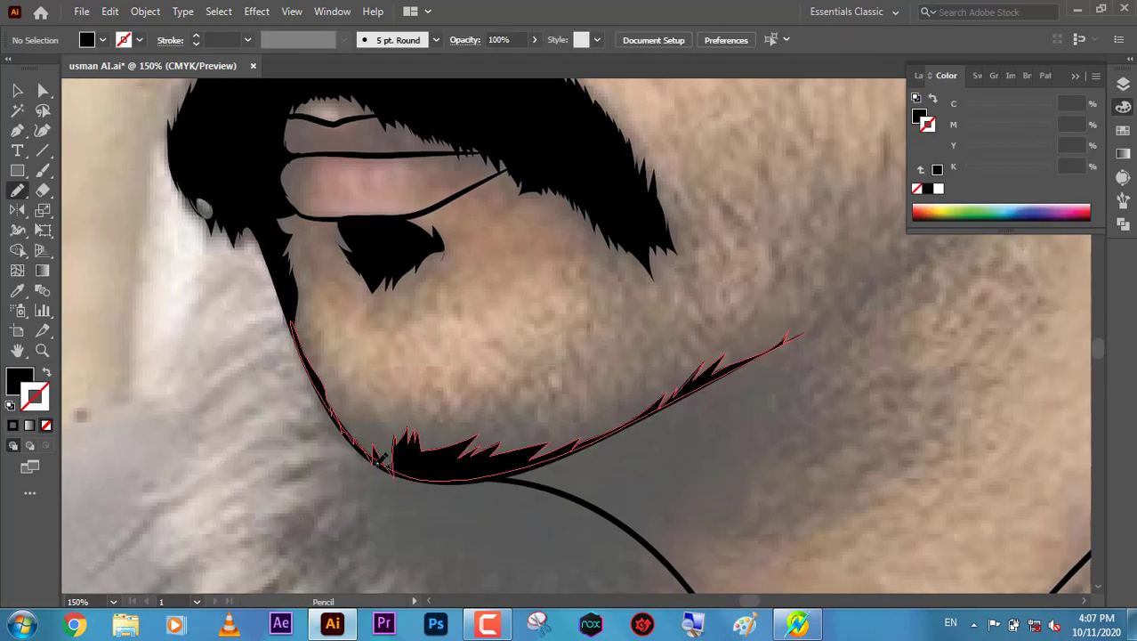
left_click_drag(379, 456, 380, 449)
key("ctrl+minus")
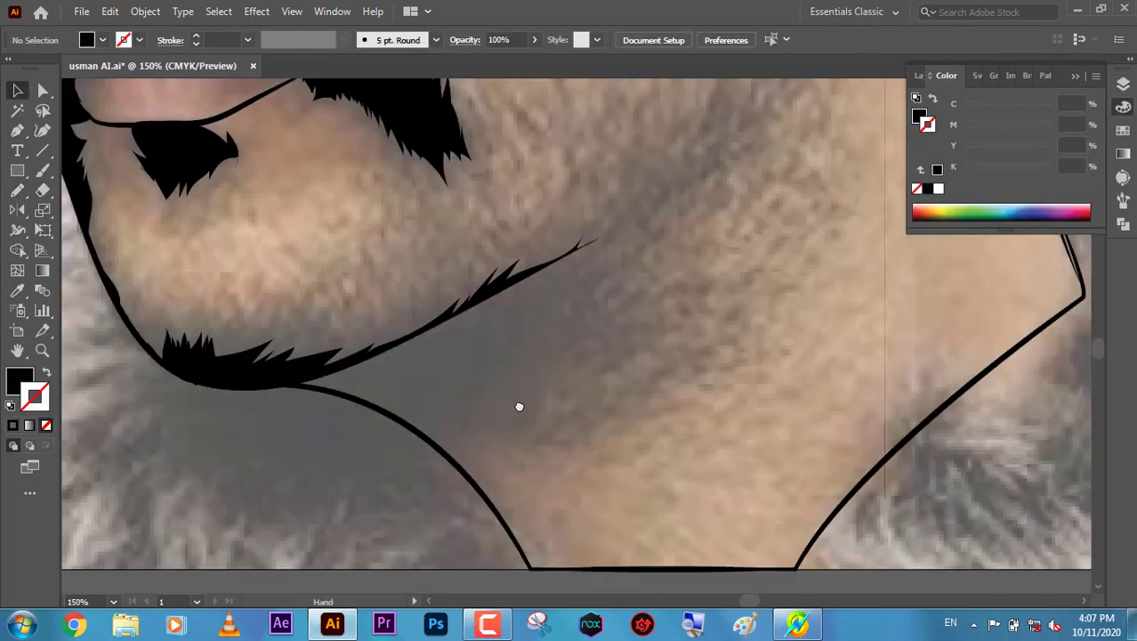
key("ctrl+minus")
key("ctrl+minus")
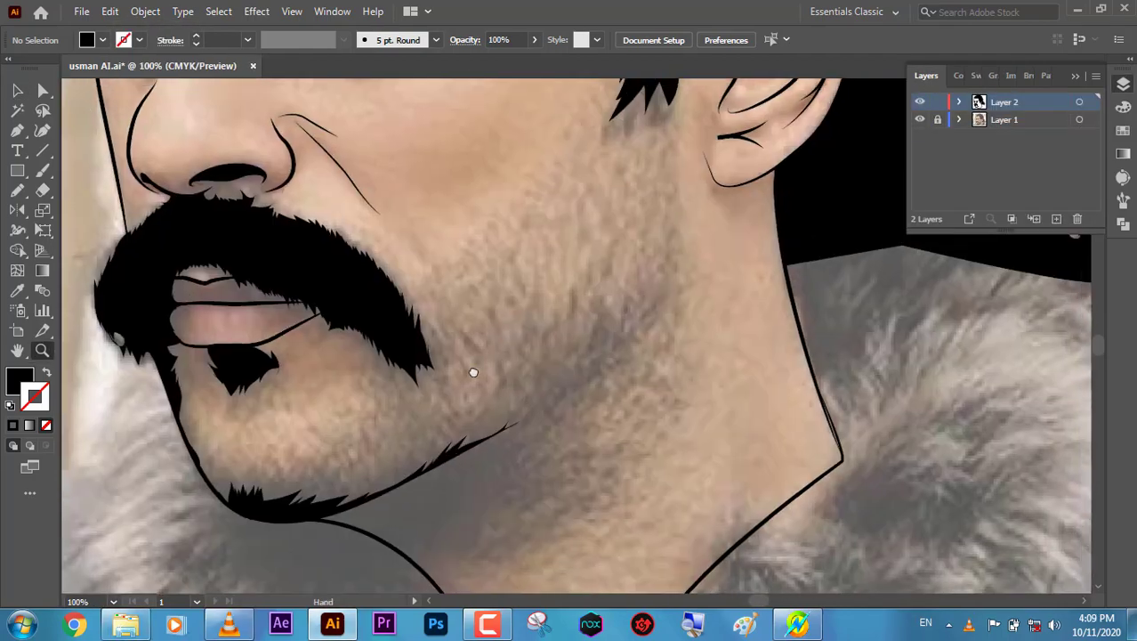
Pencil black stroke-only lines from the chin up the cheek toward the ear.
key("ctrl+plus")
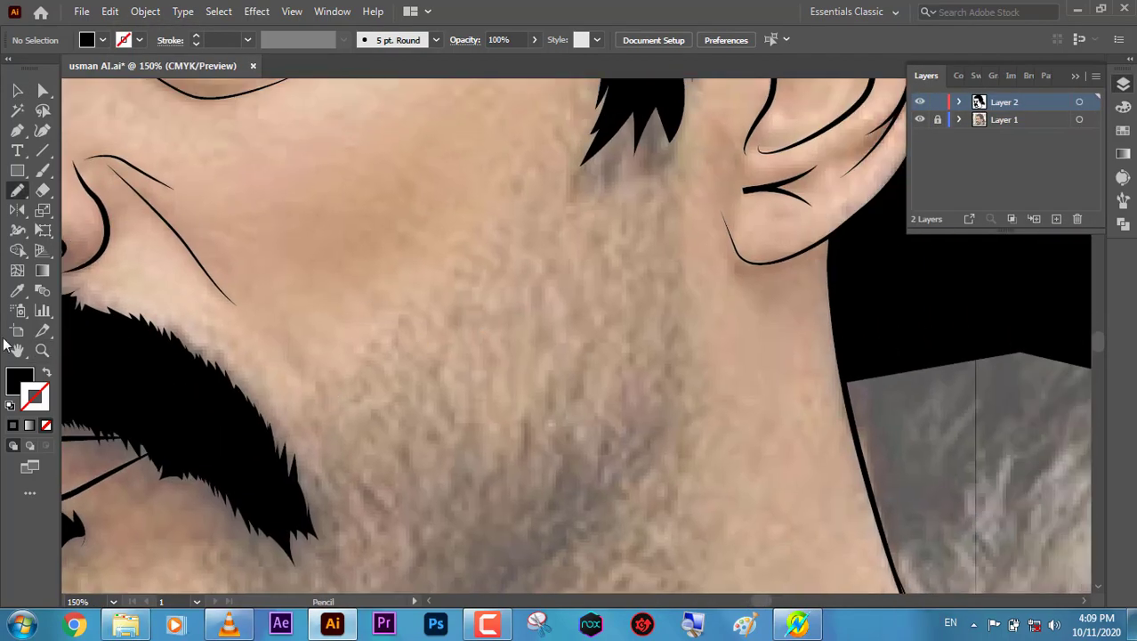
key("shift+x")
left_click_drag(264, 469, 535, 171)
left_click_drag(536, 170, 460, 472)
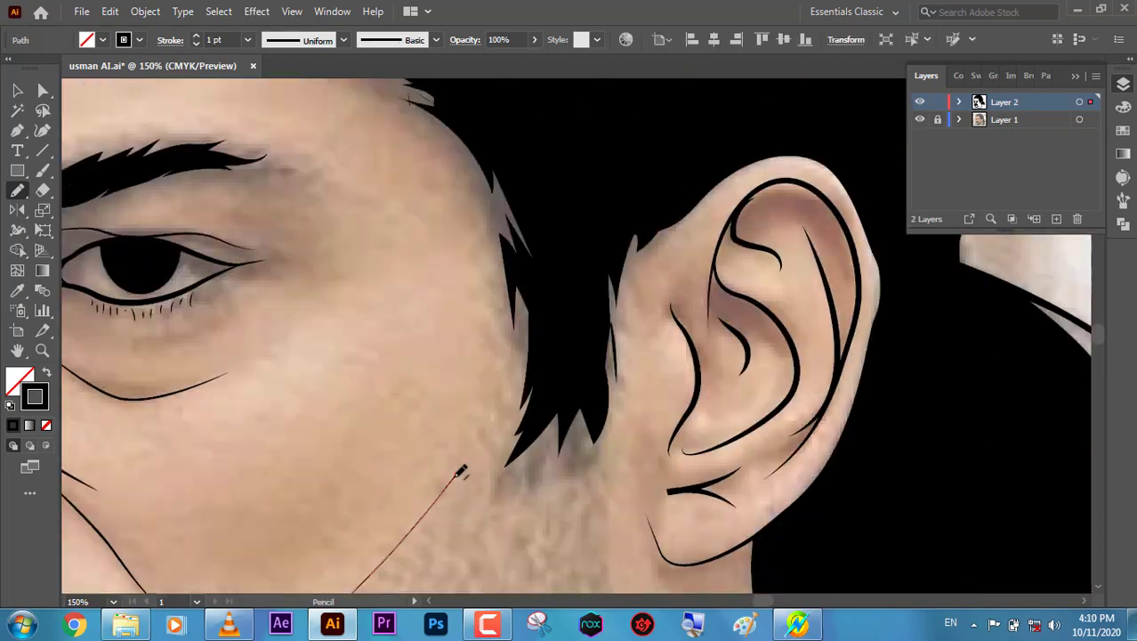
key("ctrl+minus")
key("ctrl+minus")
Pen-trace and close the beard boundary down the cheek, then select it.
key("p")
left_click_drag(567, 377, 485, 474)
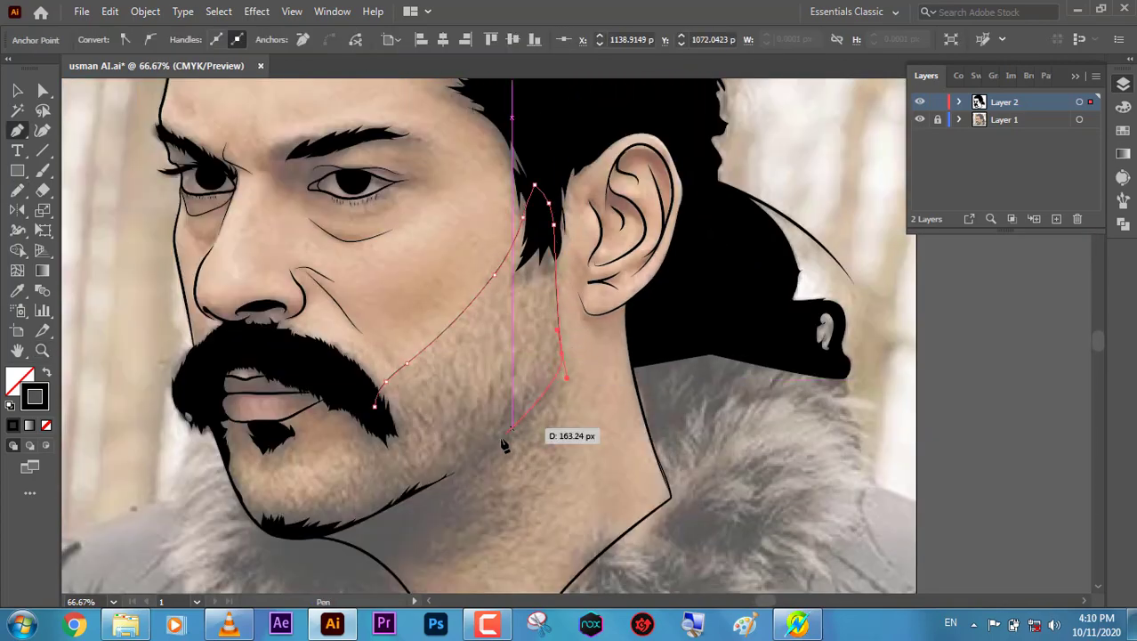
left_click(355, 523)
left_click(375, 406)
key("v")
left_click(415, 272)
key("shift+x")
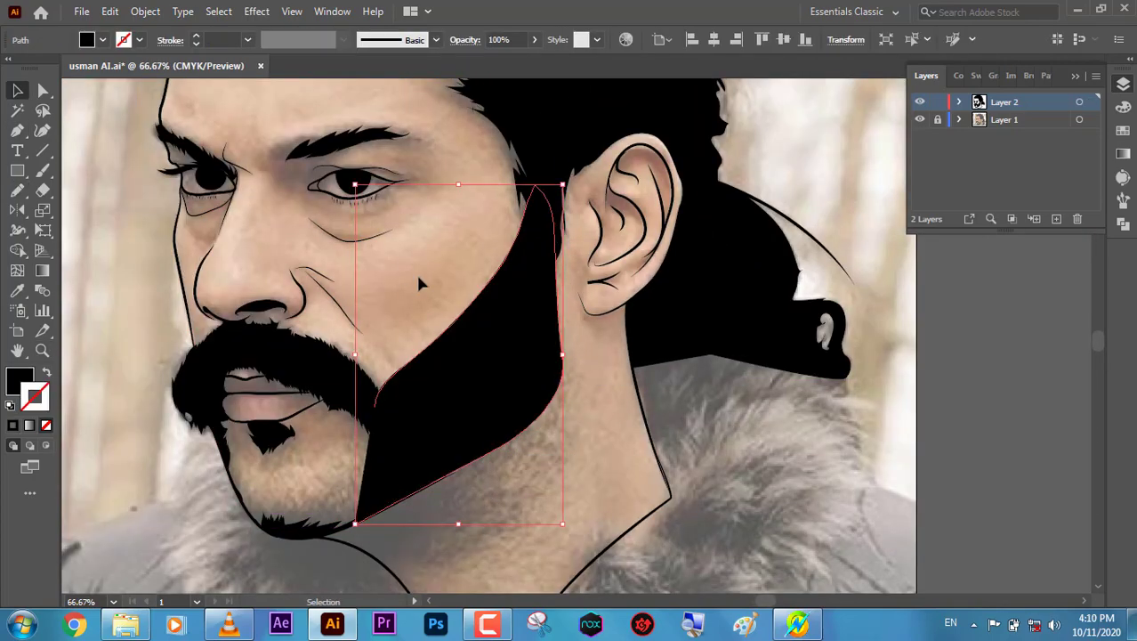
left_click(227, 467)
Check the portrait against the photo and give the beard outline a 7 pt stroke.
key("ctrl+0")
left_click(1003, 119)
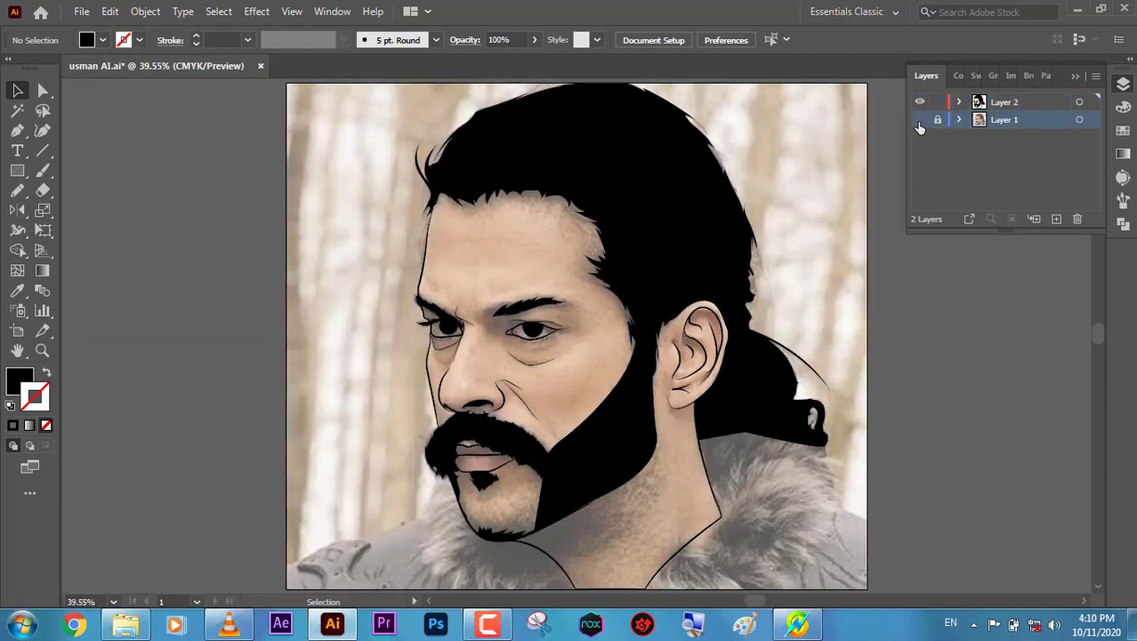
left_click(920, 120)
left_click(921, 119)
scroll(735, 480, "up", 4)
scroll(546, 411, "up", 1)
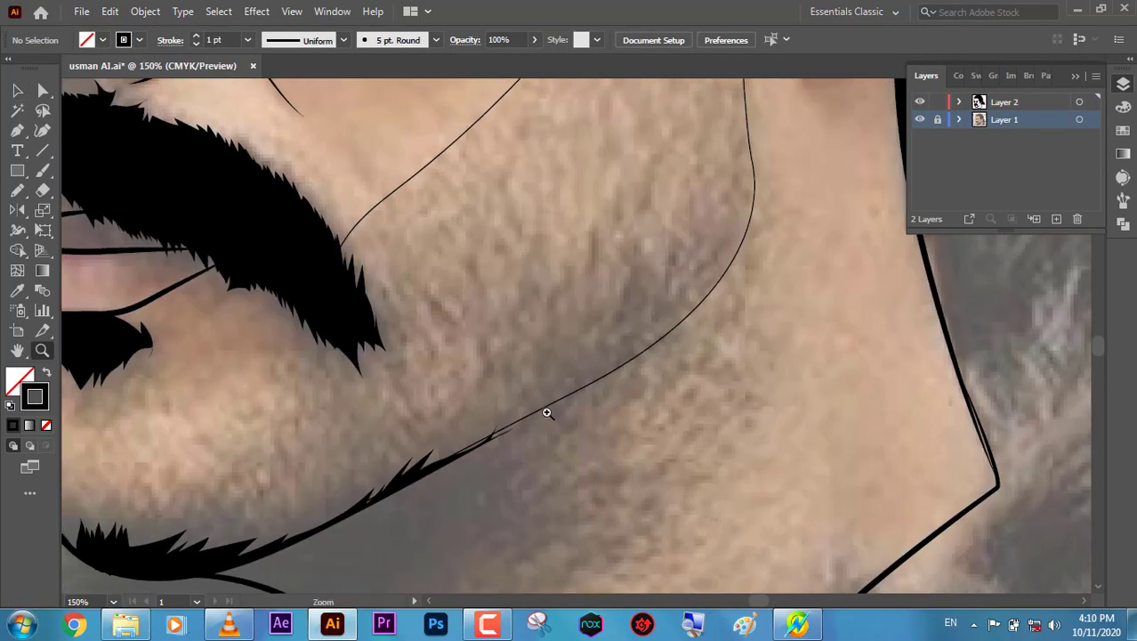
scroll(546, 411, "down", 1)
left_click(408, 446)
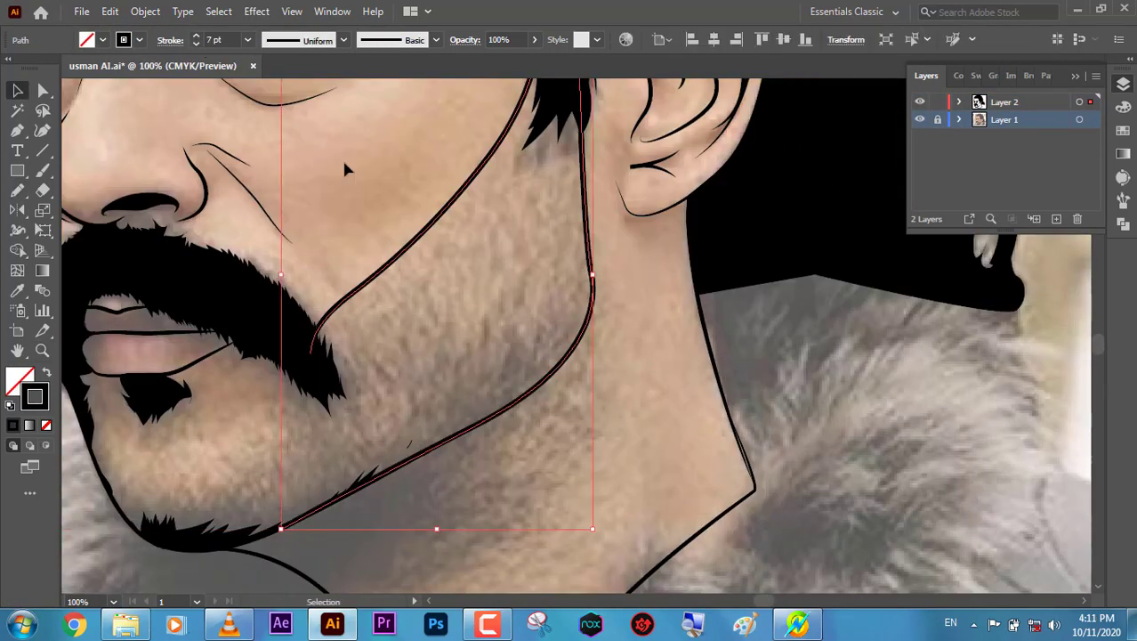
key("ctrl+shift+a")
Select the short hand-drawn hair stroke and drag it into the Brushes panel.
key("n")
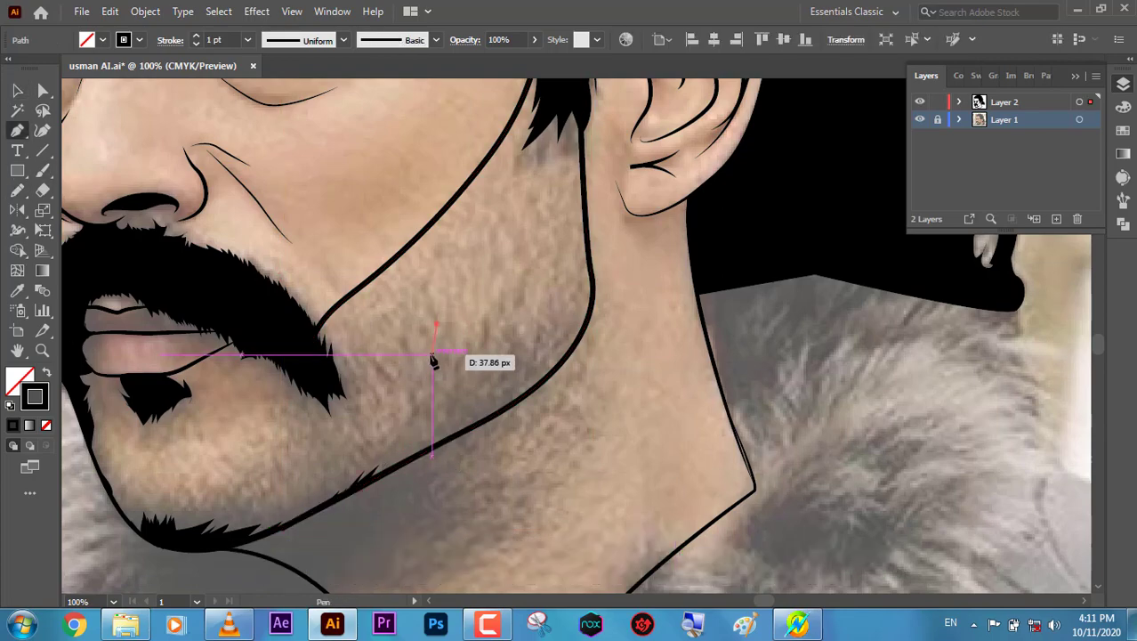
key("ctrl+z")
key("ctrl+z")
key("v")
key("F5")
mouse_move(433, 339)
left_mouse_down()
mouse_move(1023, 258)
mouse_move(996, 156)
left_mouse_up()
left_click(525, 432)
left_click(616, 445)
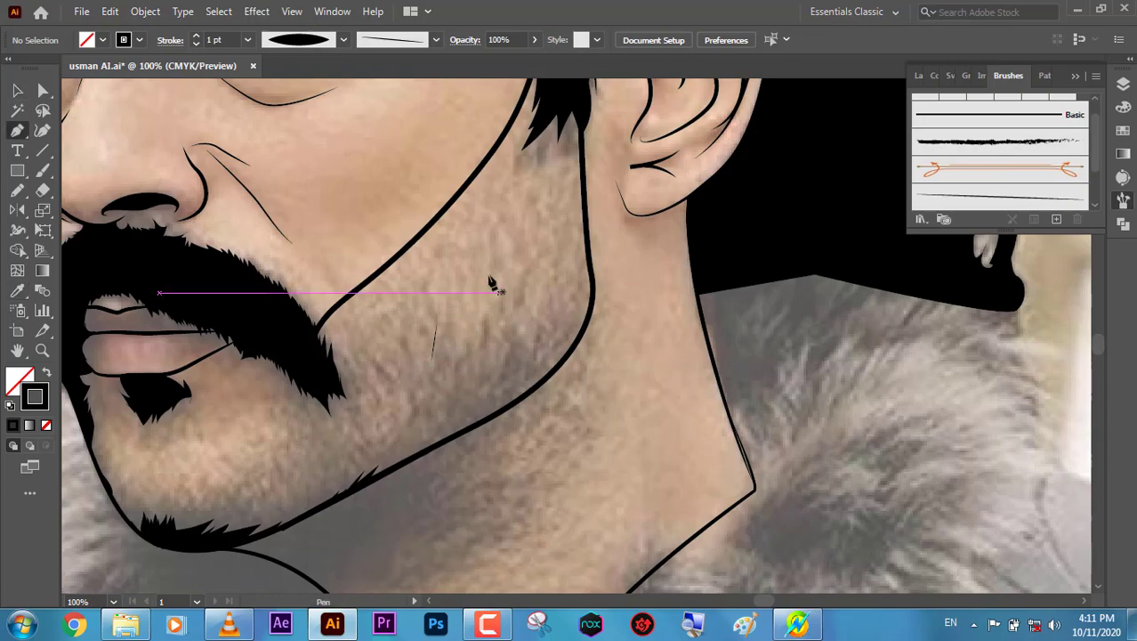
mouse_move(481, 276)
left_mouse_down()
mouse_move(481, 320)
mouse_move(997, 155)
left_mouse_up()
Define the stroke as an Art Brush, delete the original, and paint with Art Brush 2.
left_click(482, 298)
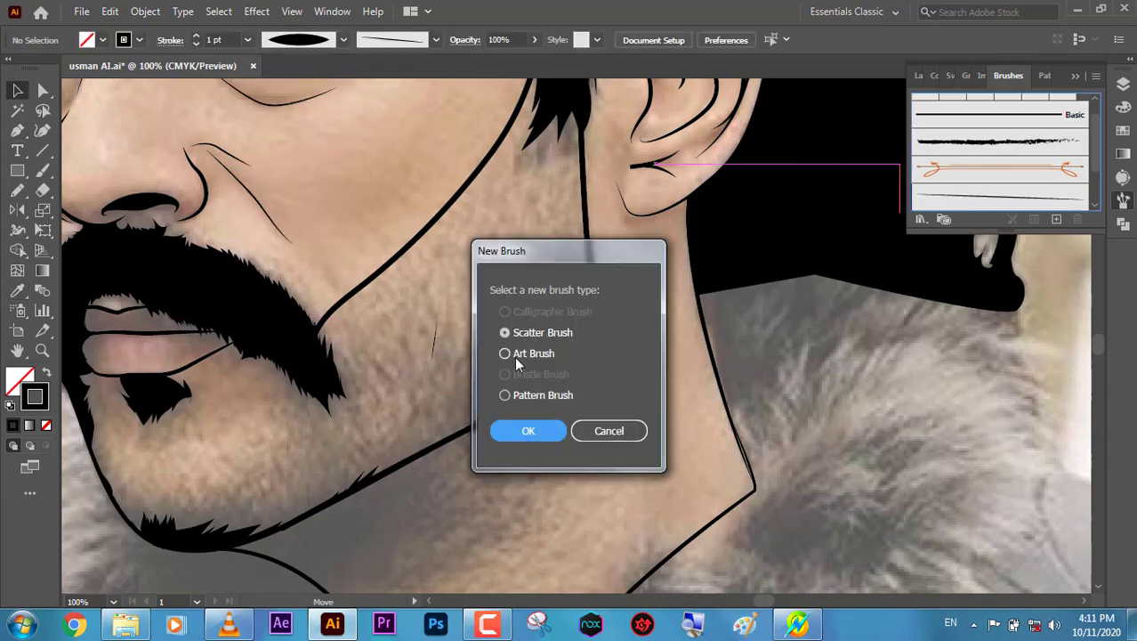
left_click(505, 352)
left_click(525, 429)
key("Return")
key("Delete")
left_click(984, 205)
key("b")
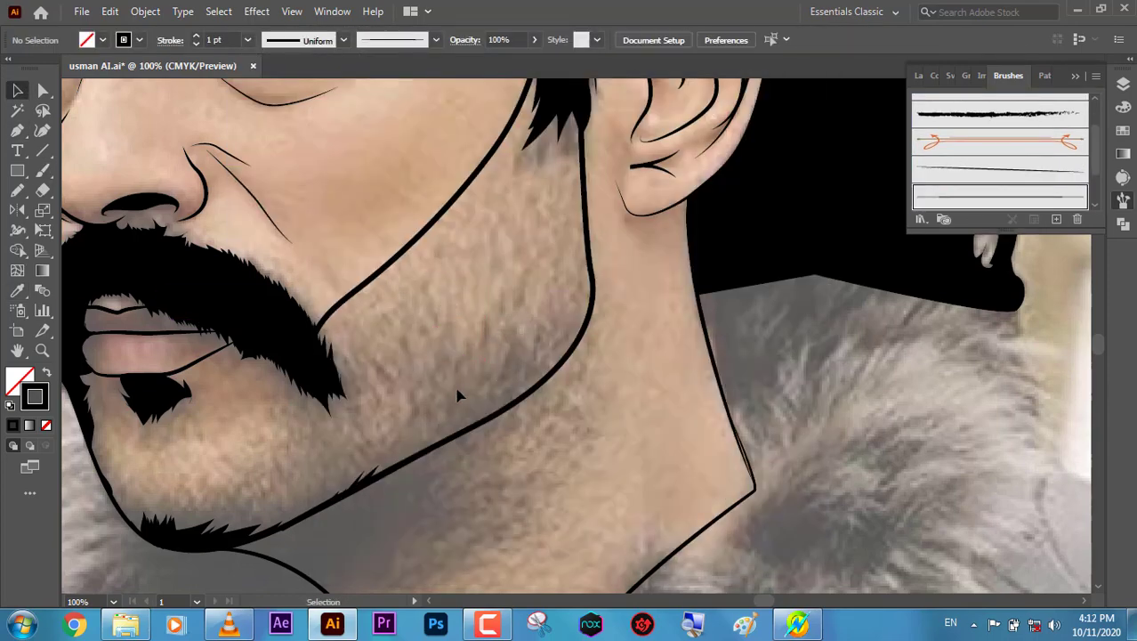
scroll(457, 392, "up", 1)
Paint short Art Brush 2 hair strokes along the jaw line, chin and below the lower lip.
left_click_drag(456, 417, 546, 369)
left_click_drag(441, 409, 388, 430)
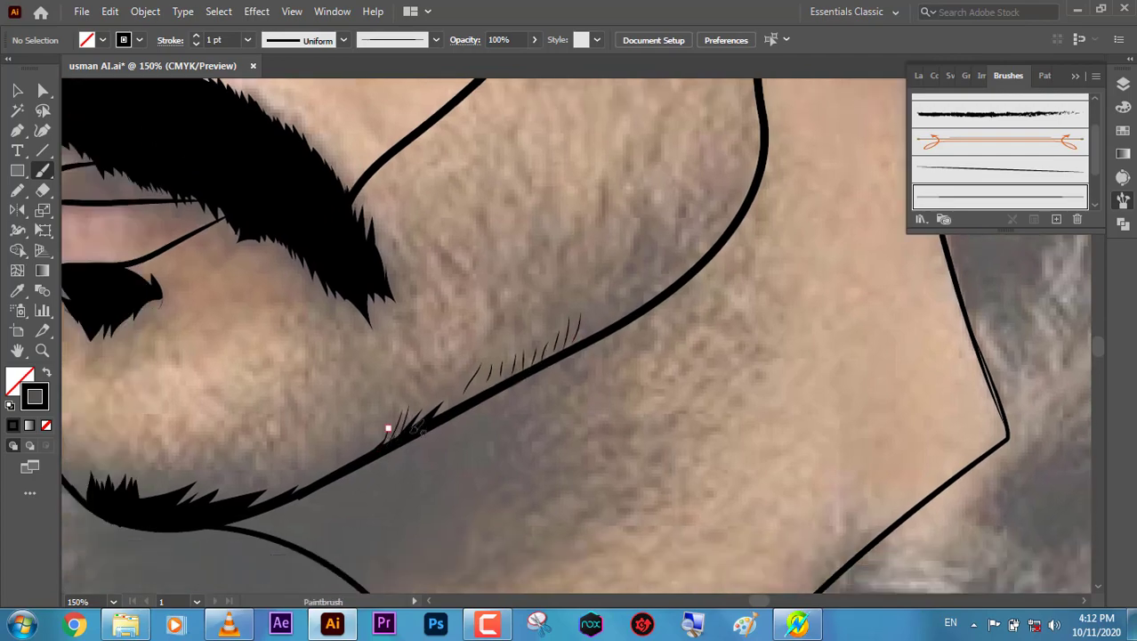
mouse_move(257, 494)
left_mouse_down()
mouse_move(399, 445)
mouse_move(419, 388)
left_mouse_up()
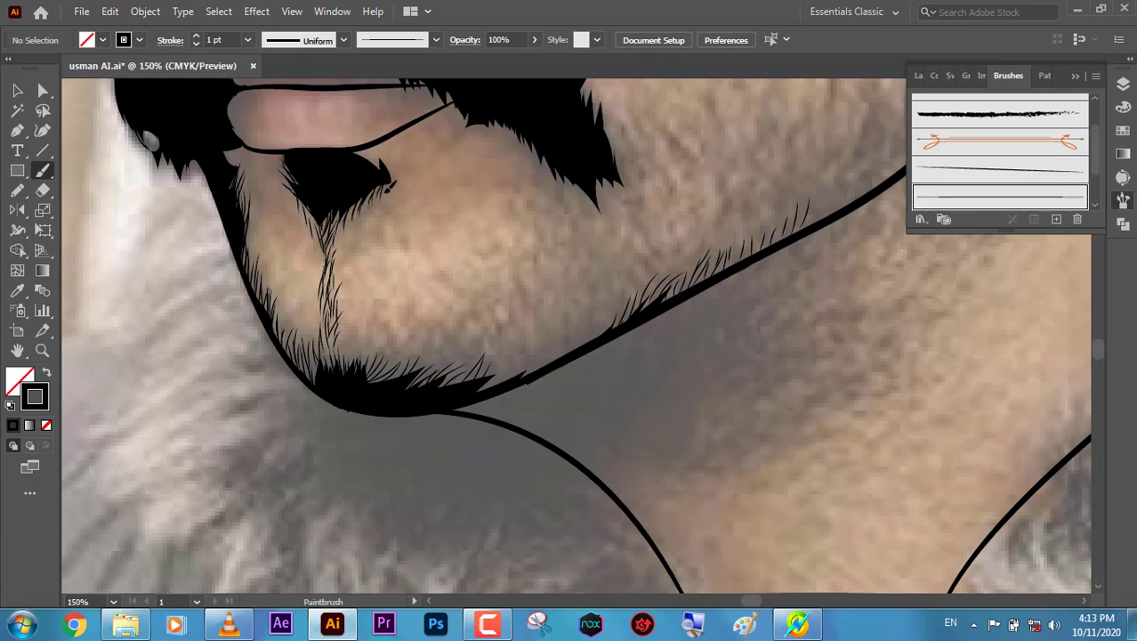
scroll(367, 233, "down", 3)
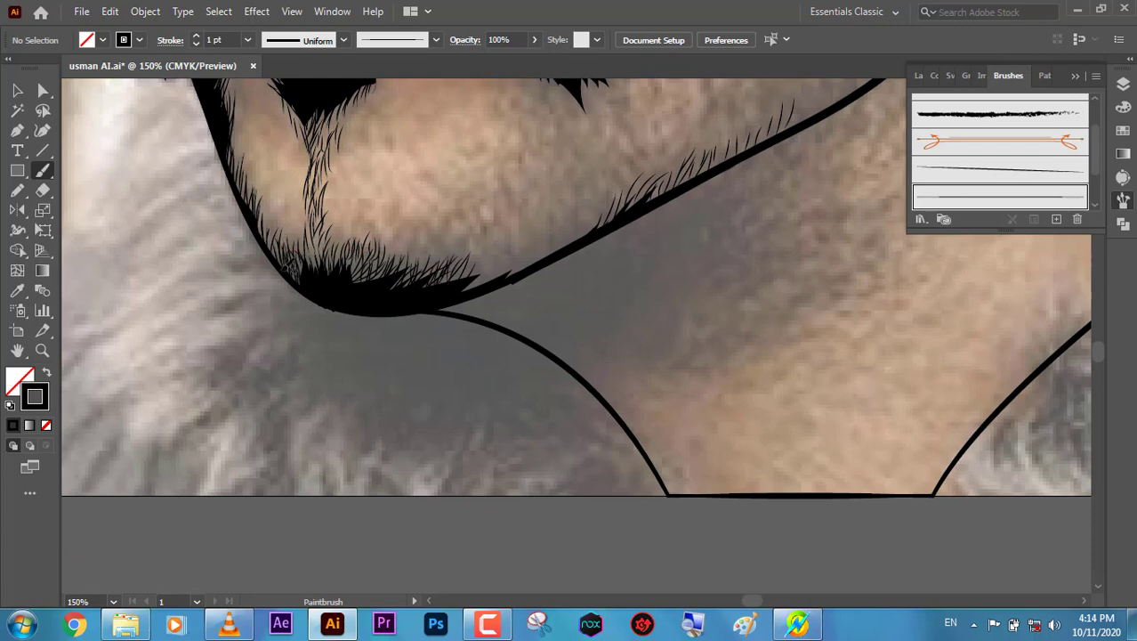
scroll(334, 283, "up", 6)
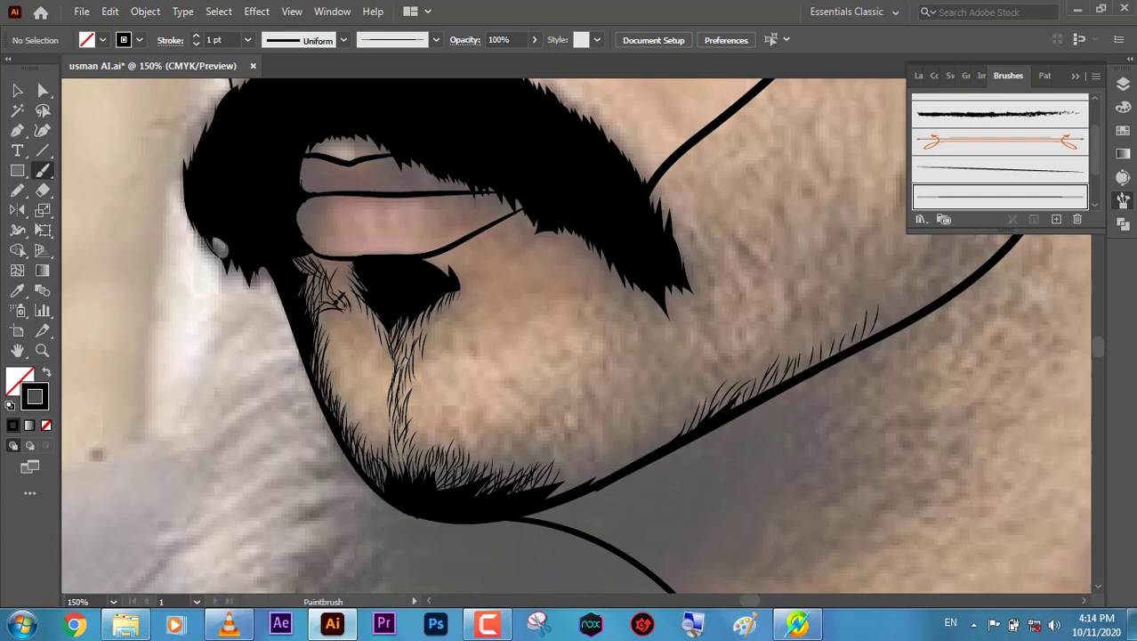
mouse_move(343, 304)
left_mouse_down()
mouse_move(331, 280)
mouse_move(354, 266)
left_mouse_up()
Fit the artwork in view, show the Layers panel, and move a hair group toward the chin.
key("ctrl+0")
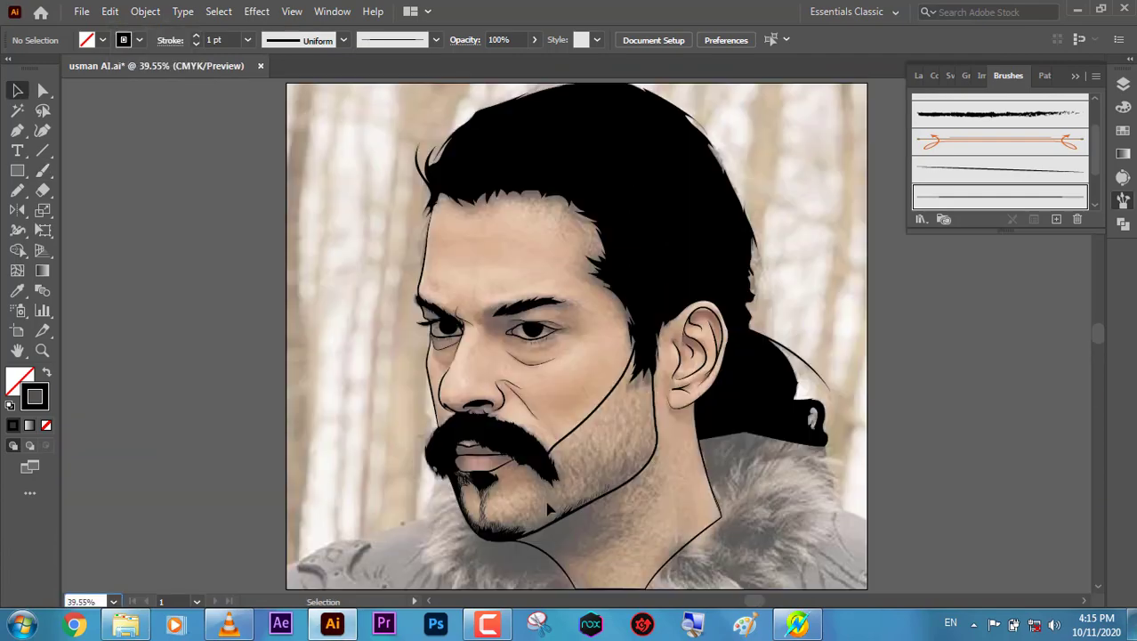
left_click(918, 76)
left_click(919, 120)
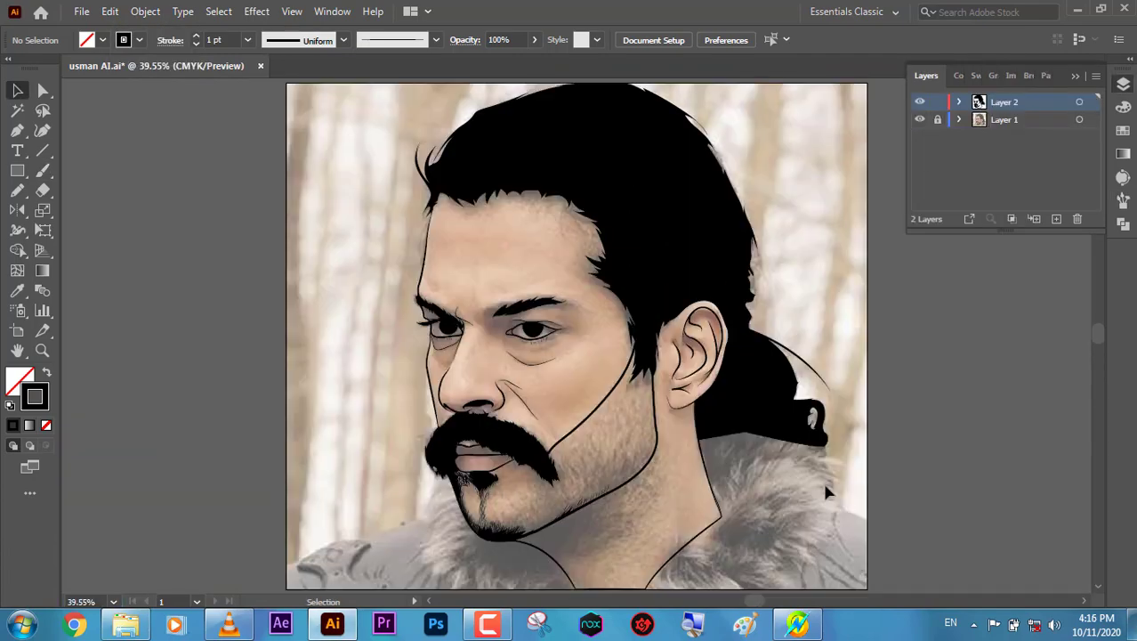
scroll(596, 541, "up", 3)
scroll(553, 376, "up", 3)
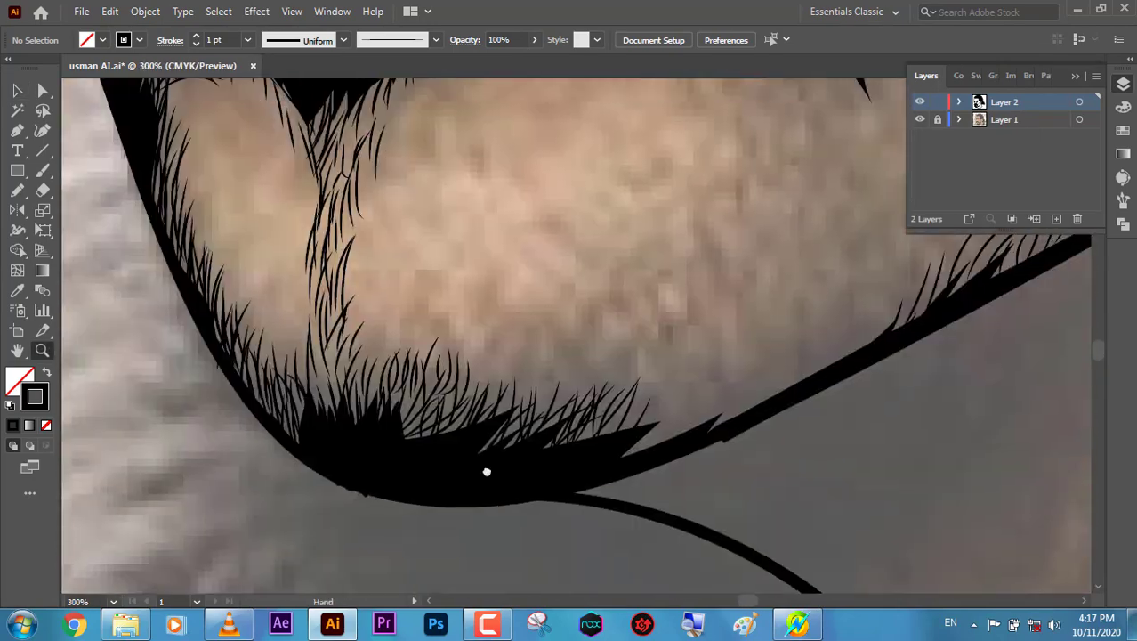
left_click_drag(381, 385, 611, 467)
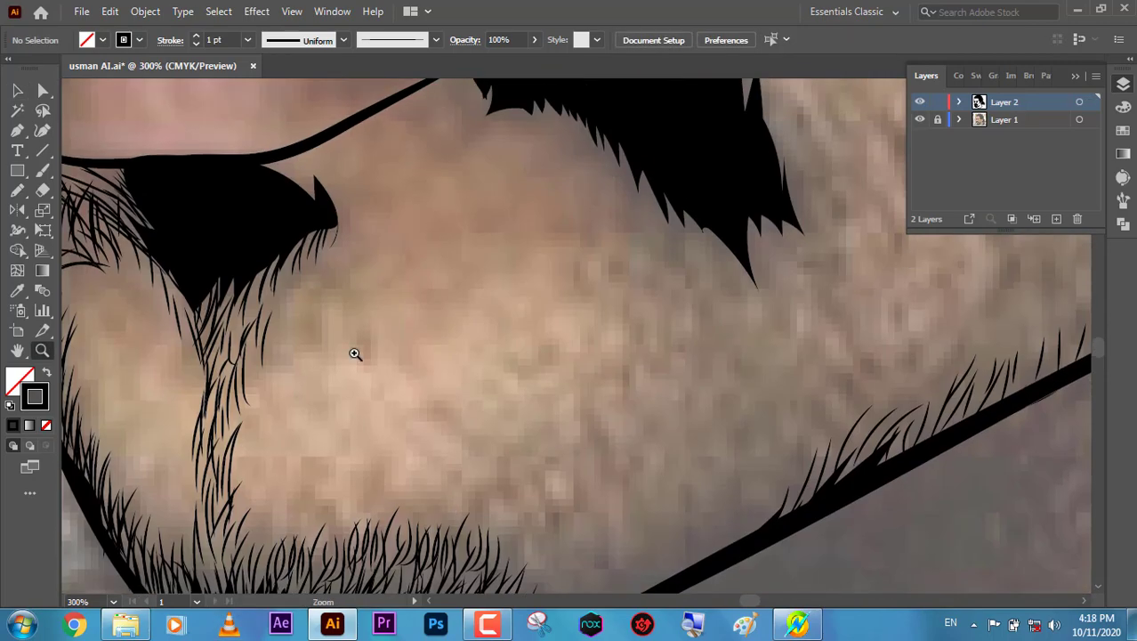
Paint many more Art Brush 2 hair strokes along the jaw line near the chin.
key("b")
key("F5")
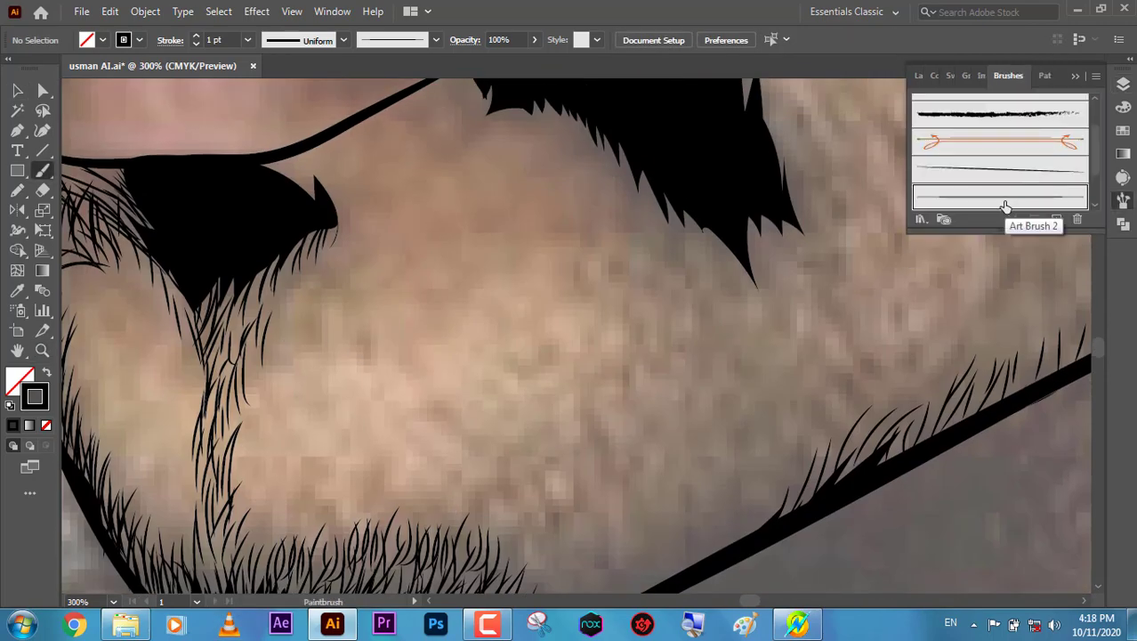
key("F5")
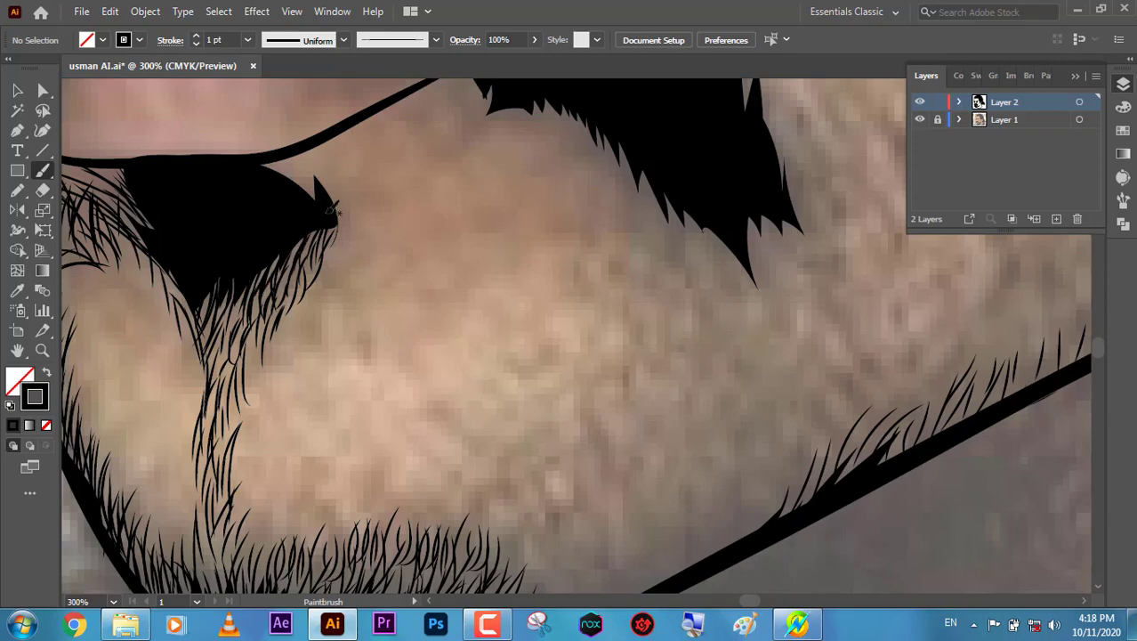
scroll(331, 211, "up", 3)
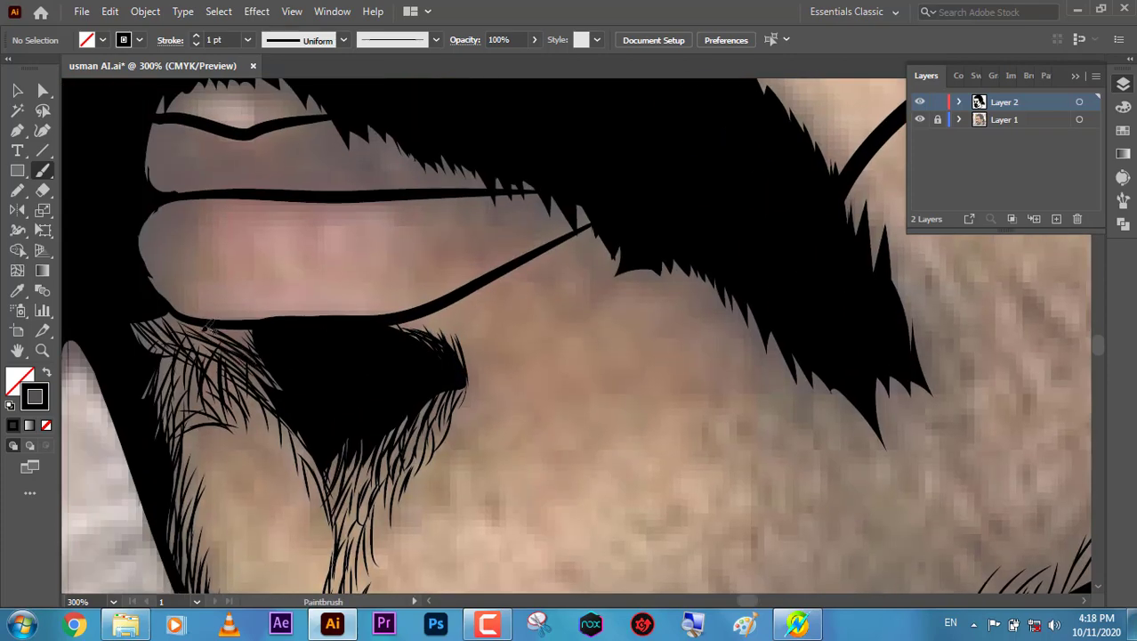
left_click_drag(237, 354, 67, 96)
left_click_drag(342, 500, 311, 525)
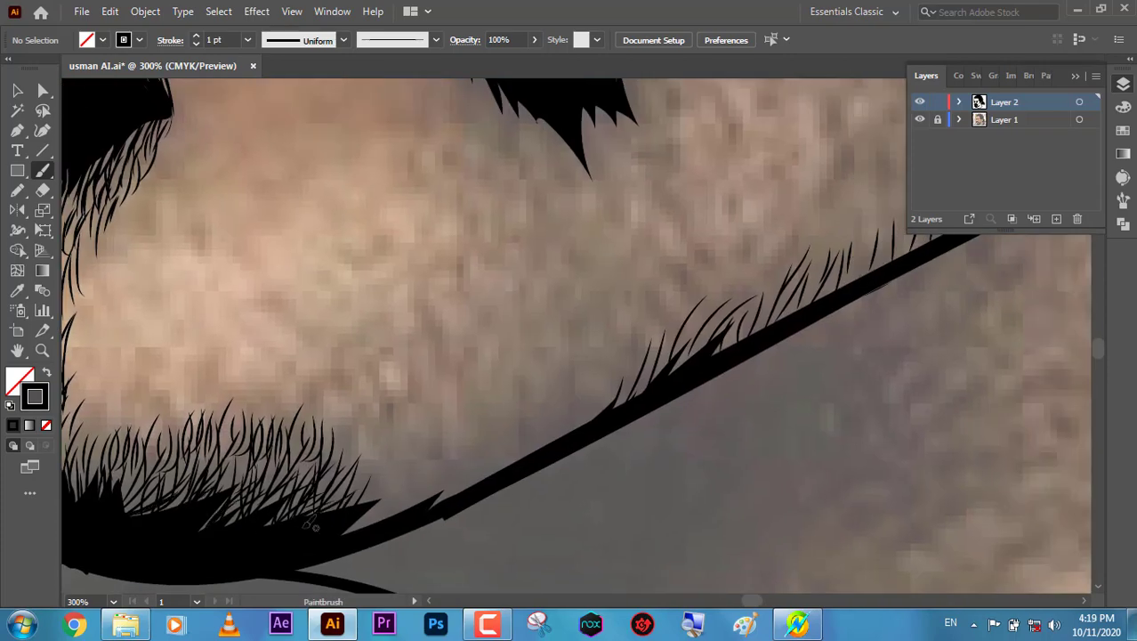
left_click_drag(402, 492, 515, 425)
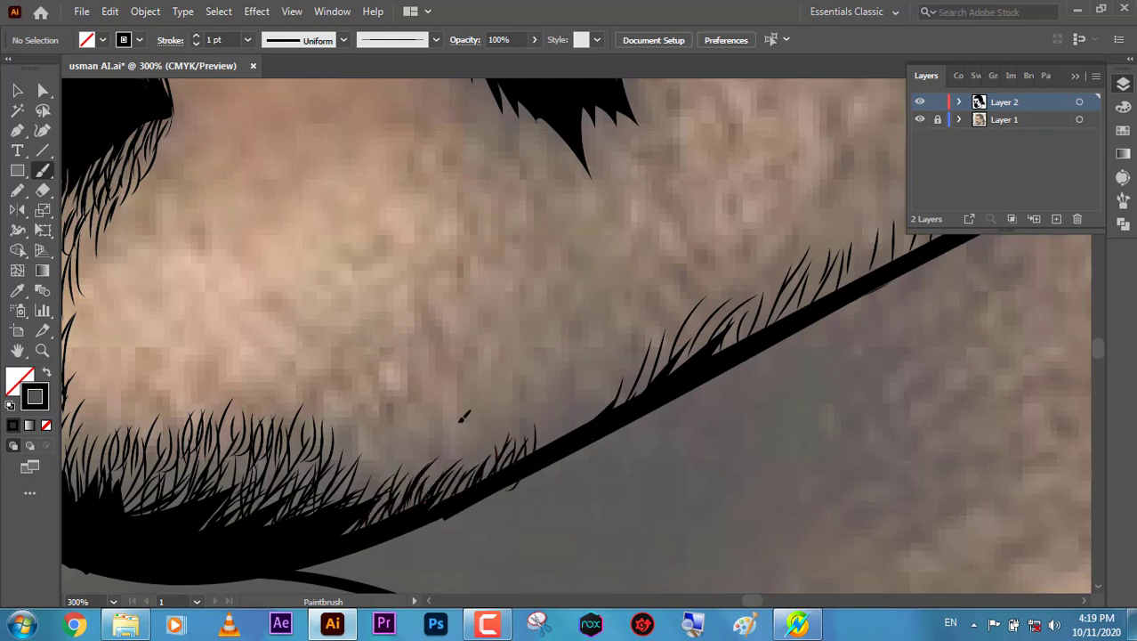
left_click_drag(485, 427, 467, 474)
left_click_drag(533, 425, 503, 481)
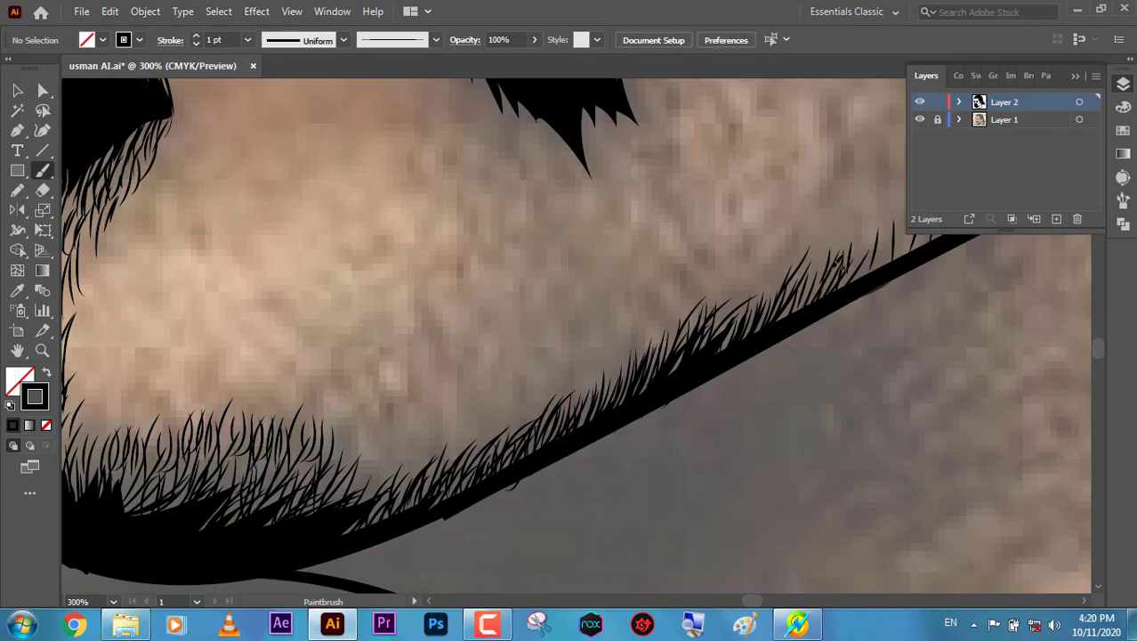
Hide and re-show the reference photo layer, then zoom into the beard.
key("ctrl+minus")
key("ctrl+minus")
key("ctrl+minus")
left_click(920, 119)
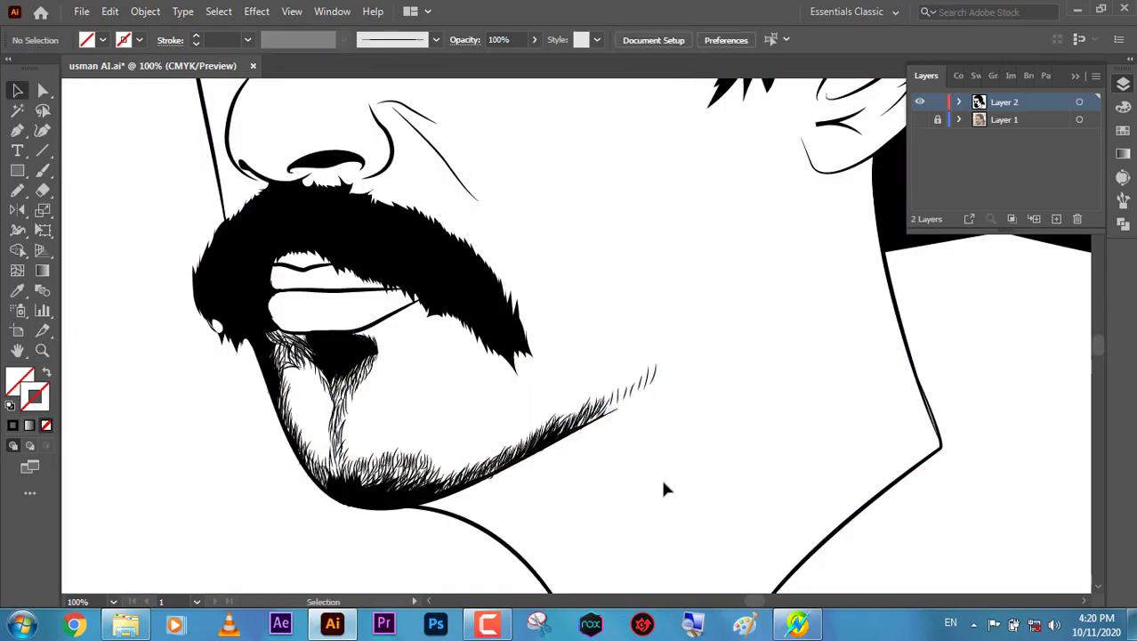
key("z")
left_click(623, 385)
left_click(623, 386)
key("b")
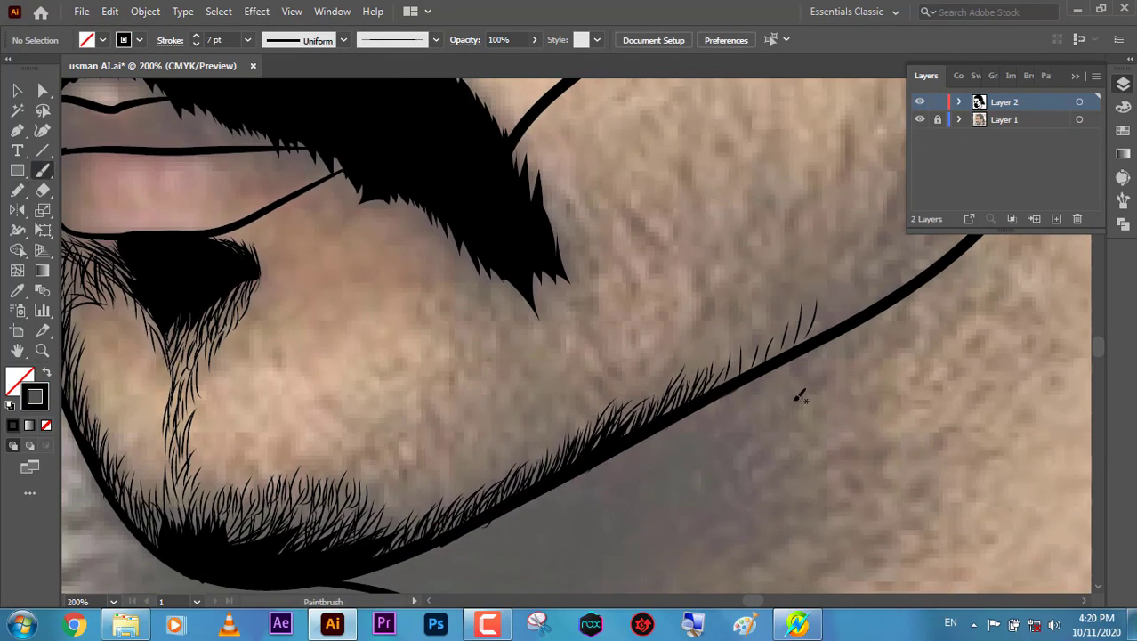
scroll(351, 201, "up", 1)
scroll(399, 369, "down", 1)
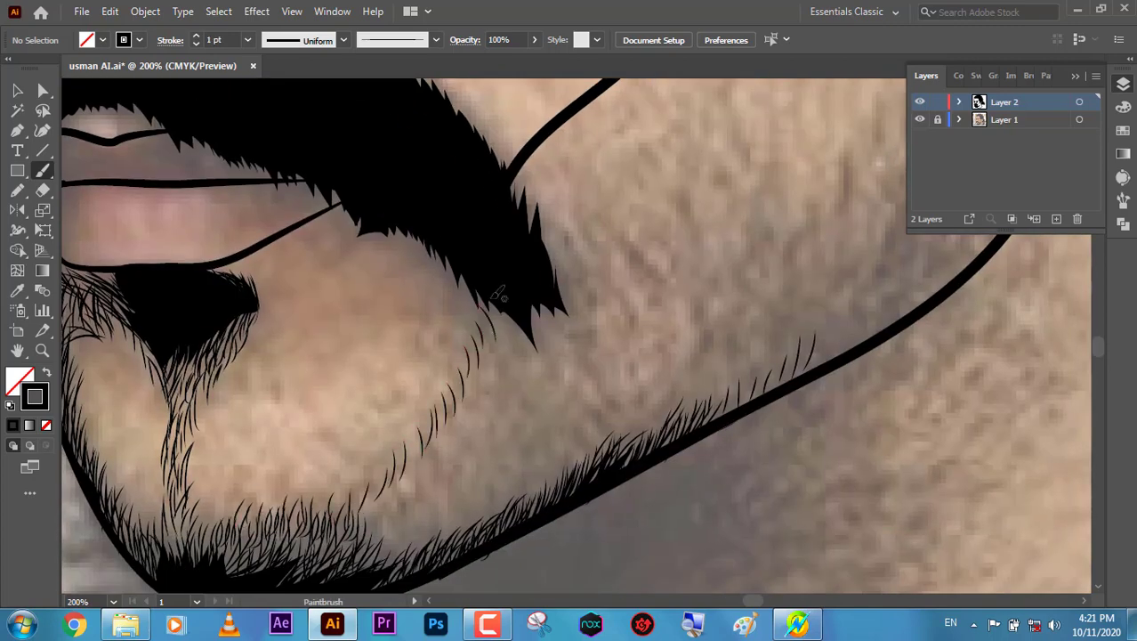
Paint a curved band of hair strokes from the mustache corner down the cheek.
left_click_drag(503, 312, 495, 351)
left_click_drag(480, 358, 450, 445)
left_click_drag(446, 421, 431, 467)
left_click_drag(420, 455, 402, 498)
left_click_drag(397, 476, 382, 517)
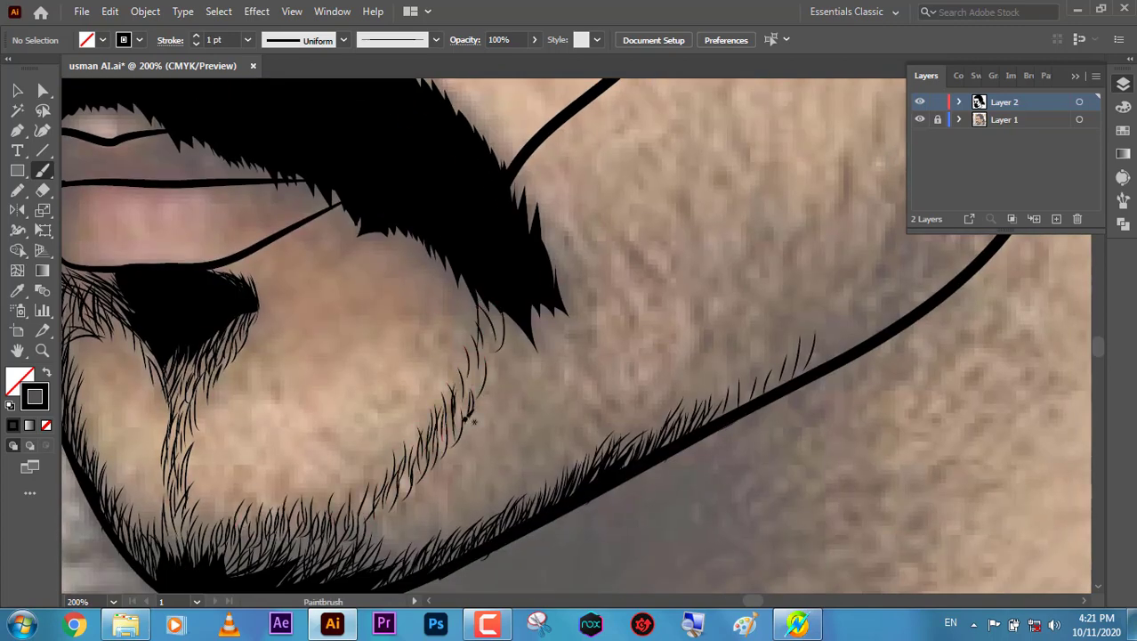
left_click_drag(463, 423, 469, 358)
left_click_drag(475, 390, 480, 331)
scroll(391, 442, "down", 3)
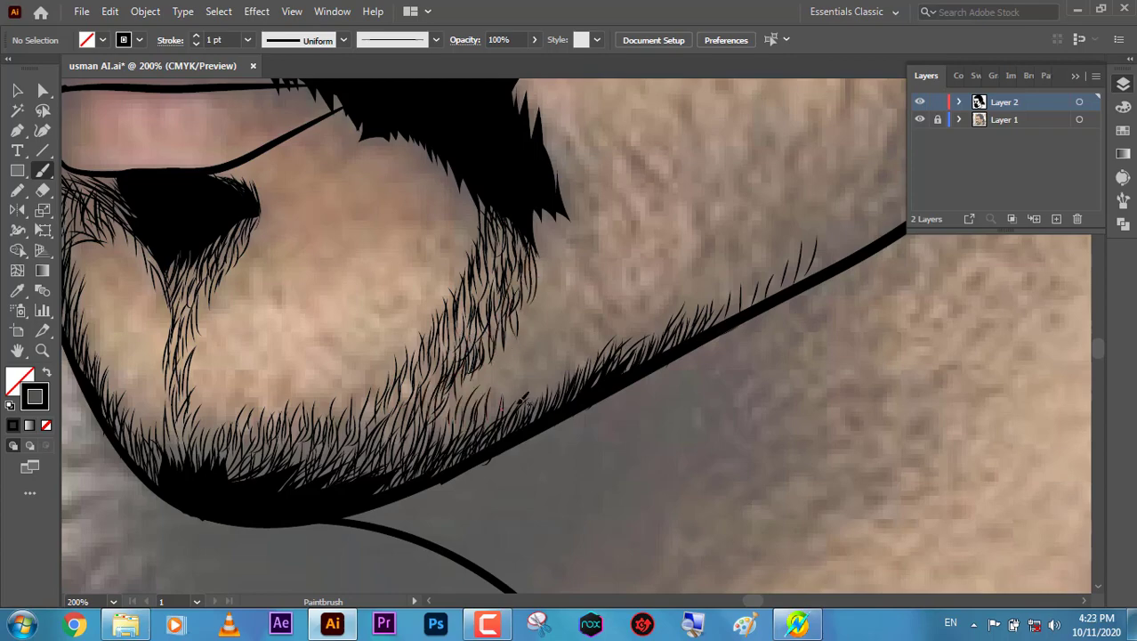
Copy a beard hair group onto the cheek, undo a misplaced copy, and reposition a stroke.
key("z")
left_click(676, 274, "alt")
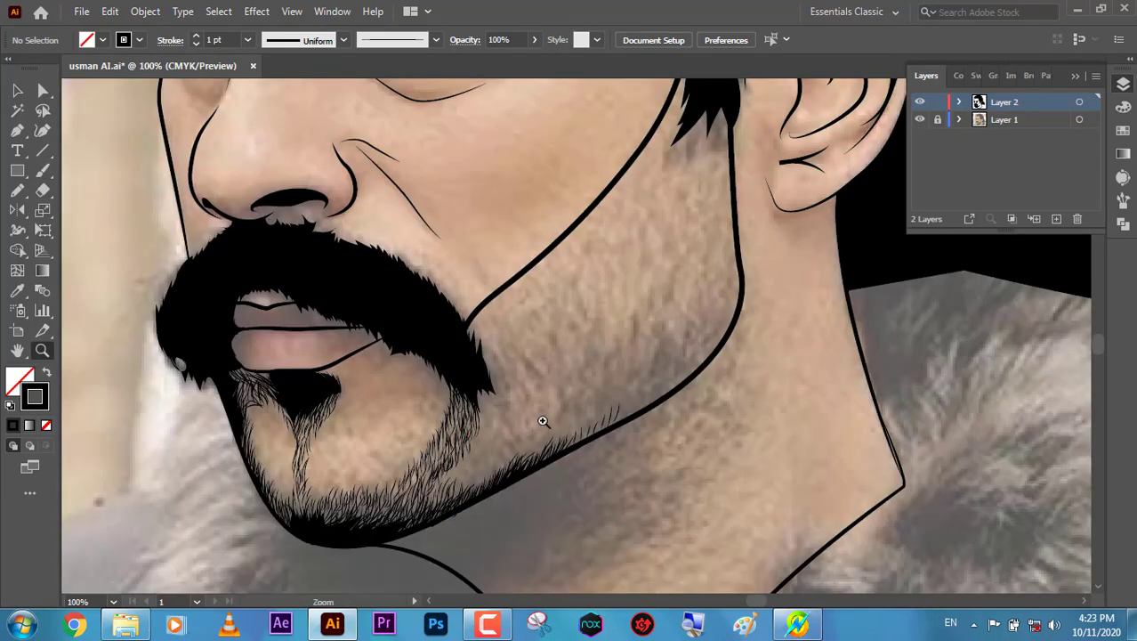
left_click(542, 421)
key("n")
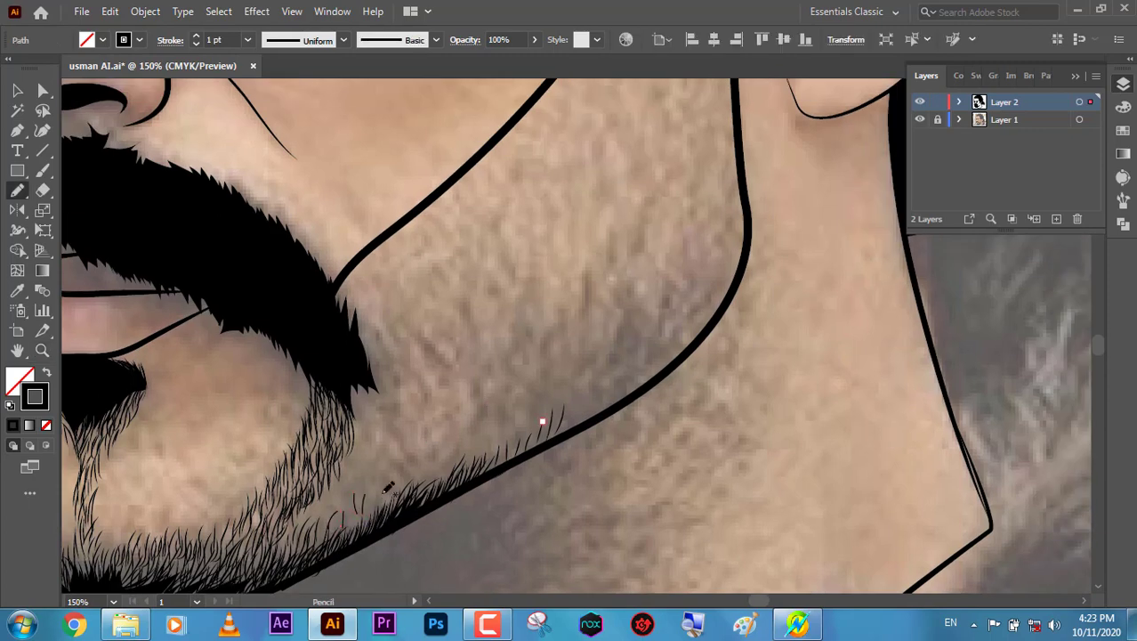
scroll(360, 465, "down", 2)
key("v")
mouse_move(544, 378)
left_mouse_down()
mouse_move(585, 356)
mouse_move(508, 300)
mouse_move(406, 267)
left_mouse_up()
scroll(406, 267, "up", 3)
mouse_move(393, 381)
left_mouse_down()
mouse_move(333, 416)
mouse_move(584, 330)
left_mouse_up()
scroll(584, 330, "up", 5)
left_click_drag(520, 190, 480, 201)
key("ctrl+z")
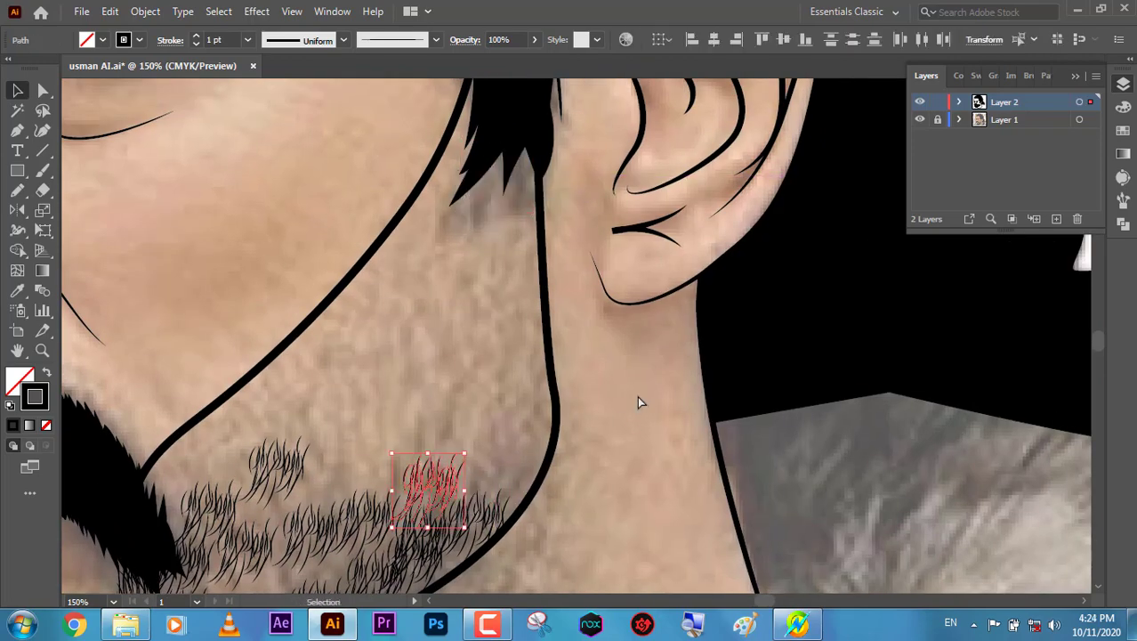
scroll(638, 396, "up", 2)
scroll(514, 396, "down", 2)
mouse_move(513, 396)
left_mouse_down()
mouse_move(264, 461)
mouse_move(287, 424)
mouse_move(368, 406)
mouse_move(368, 434)
mouse_move(318, 457)
mouse_move(356, 383)
mouse_move(436, 396)
left_mouse_up()
Brush hairs onto the cheek stubble, then review the artwork with the reference photo hidden.
key("n")
key("b")
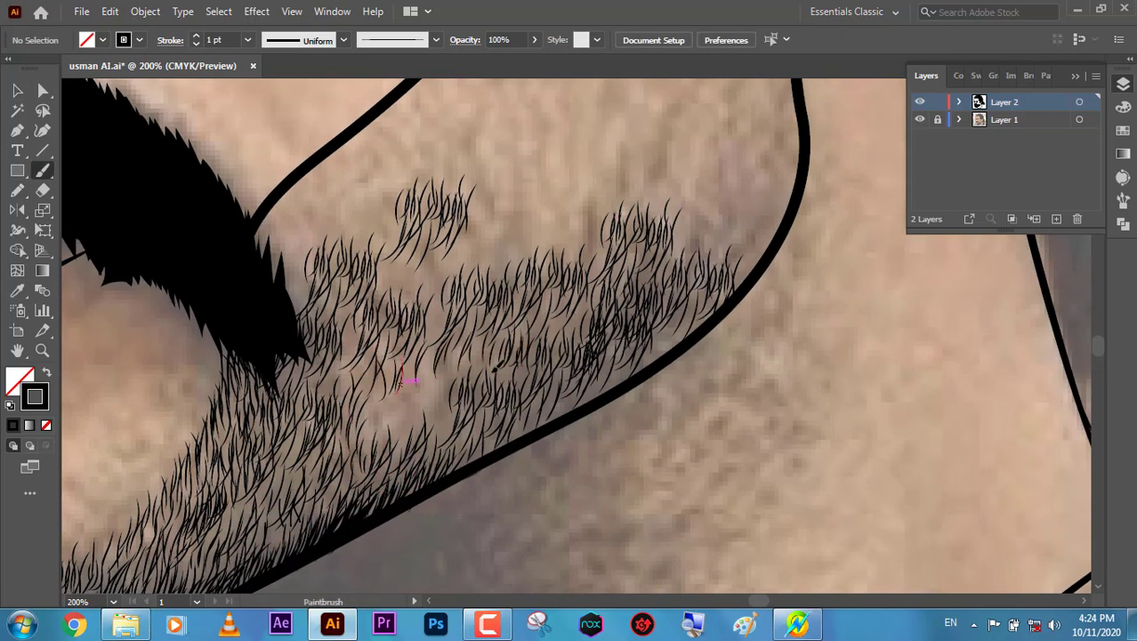
left_click_drag(405, 427, 424, 415)
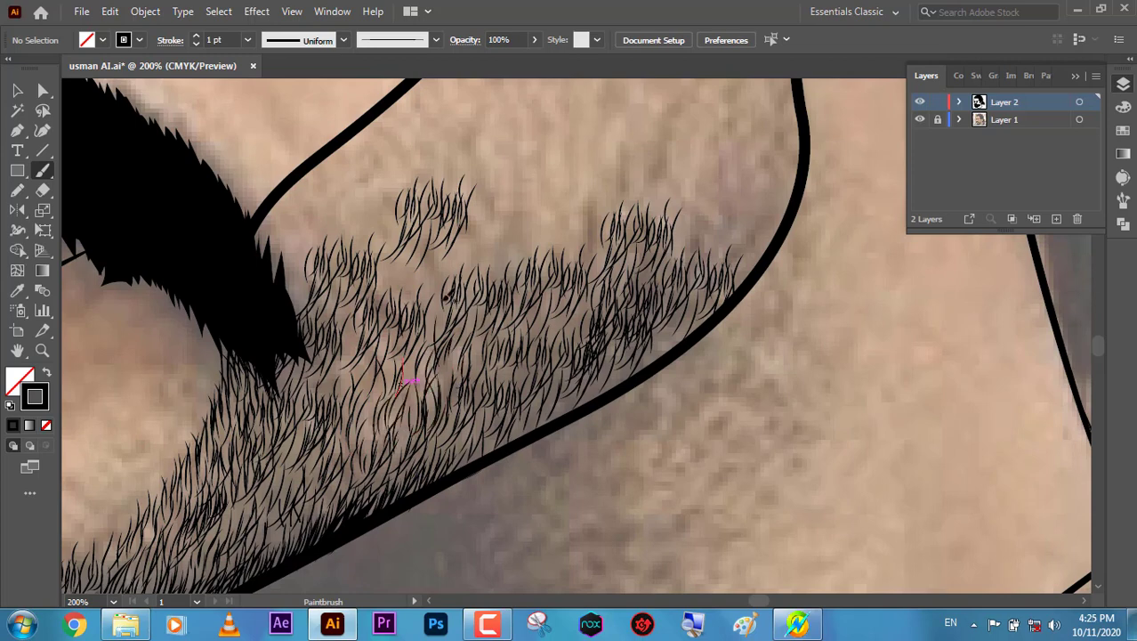
scroll(407, 380, "up", 2)
scroll(407, 381, "right", 2)
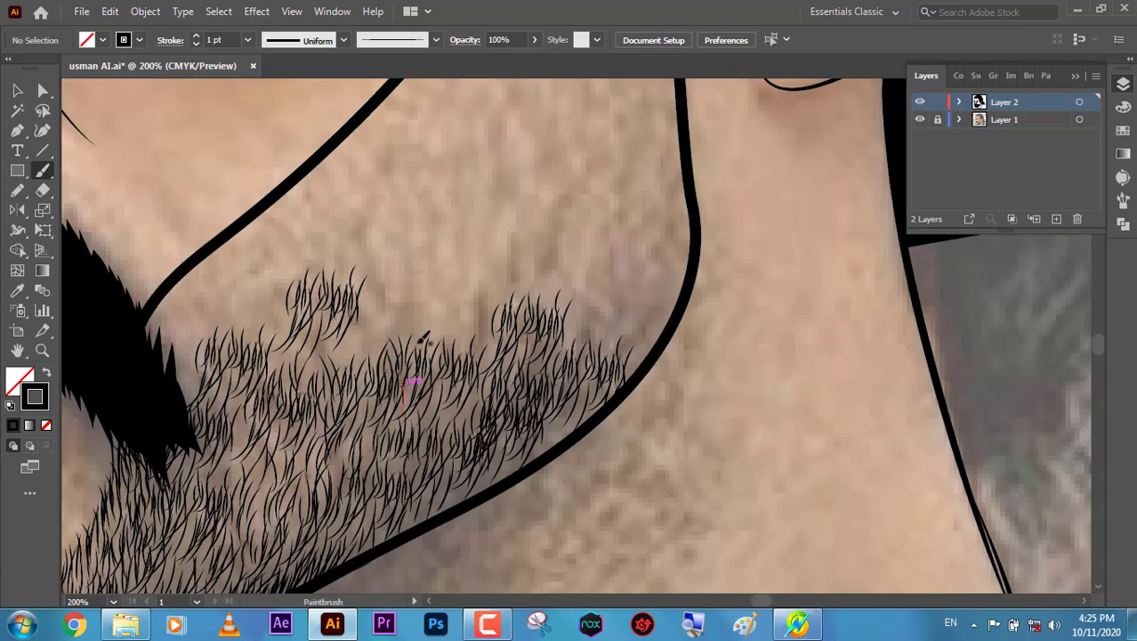
scroll(329, 347, "down", 1)
scroll(329, 347, "left", 1)
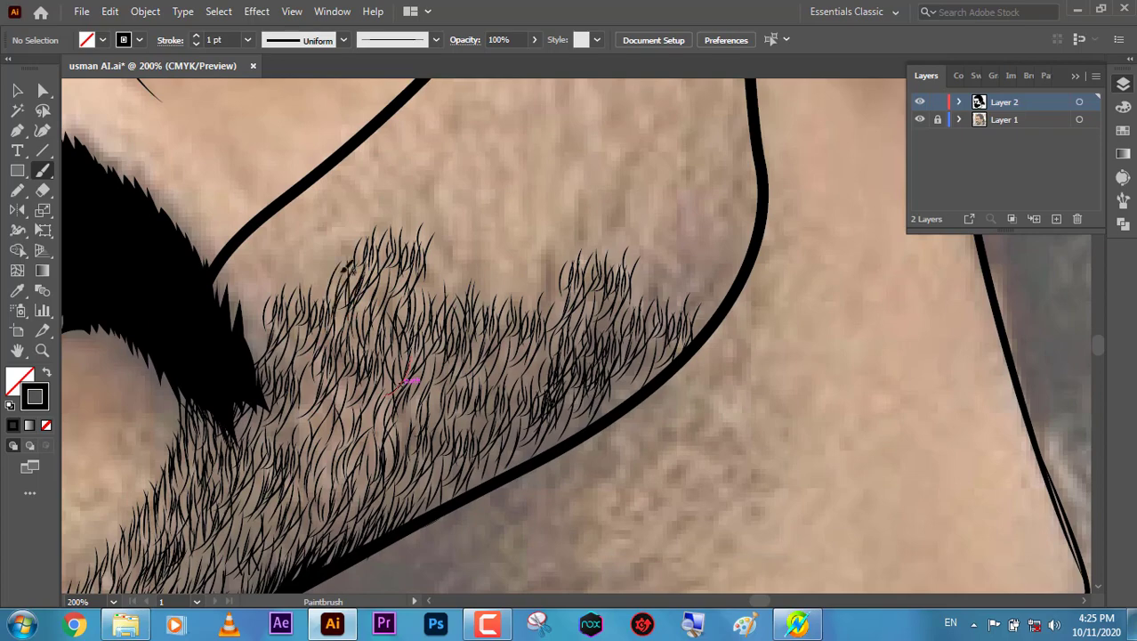
key("ctrl+0")
left_click(920, 119)
key("z")
left_click(528, 381)
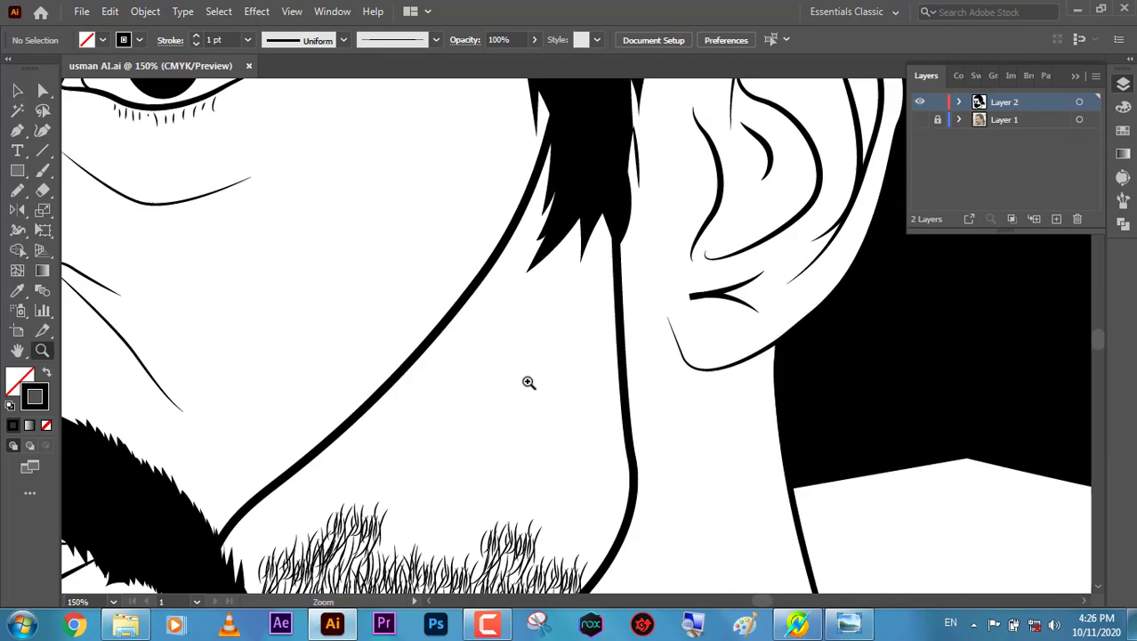
left_click(529, 382)
key("b")
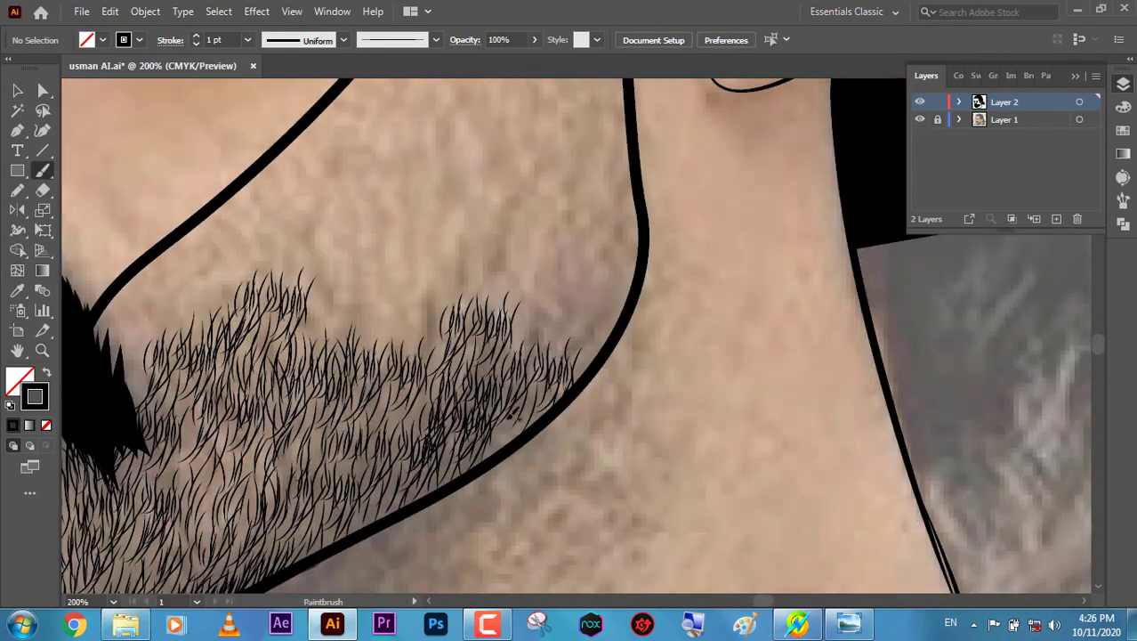
scroll(520, 410, "up", 2)
scroll(356, 410, "right", 1)
Duplicate several beard stroke clusters down-left, across the neck, and toward the upper jaw.
key("v")
mouse_move(331, 471)
left_mouse_down()
mouse_move(521, 434)
mouse_move(578, 382)
left_mouse_up()
left_click(272, 349)
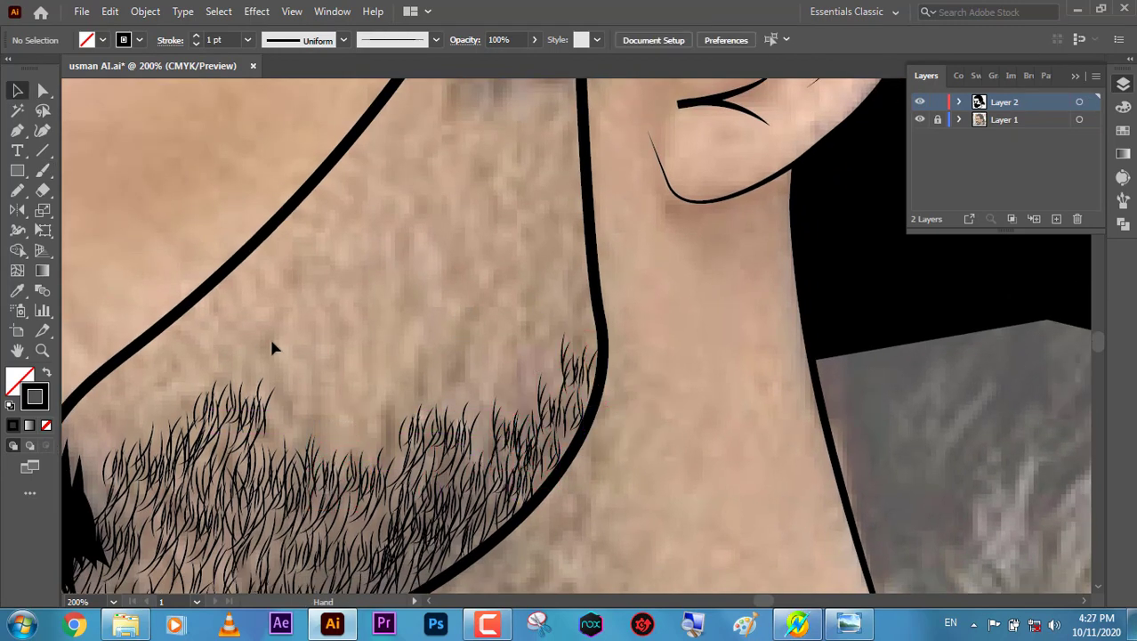
mouse_move(501, 184)
left_mouse_down()
mouse_move(362, 258)
mouse_move(476, 118)
left_mouse_up()
key("b")
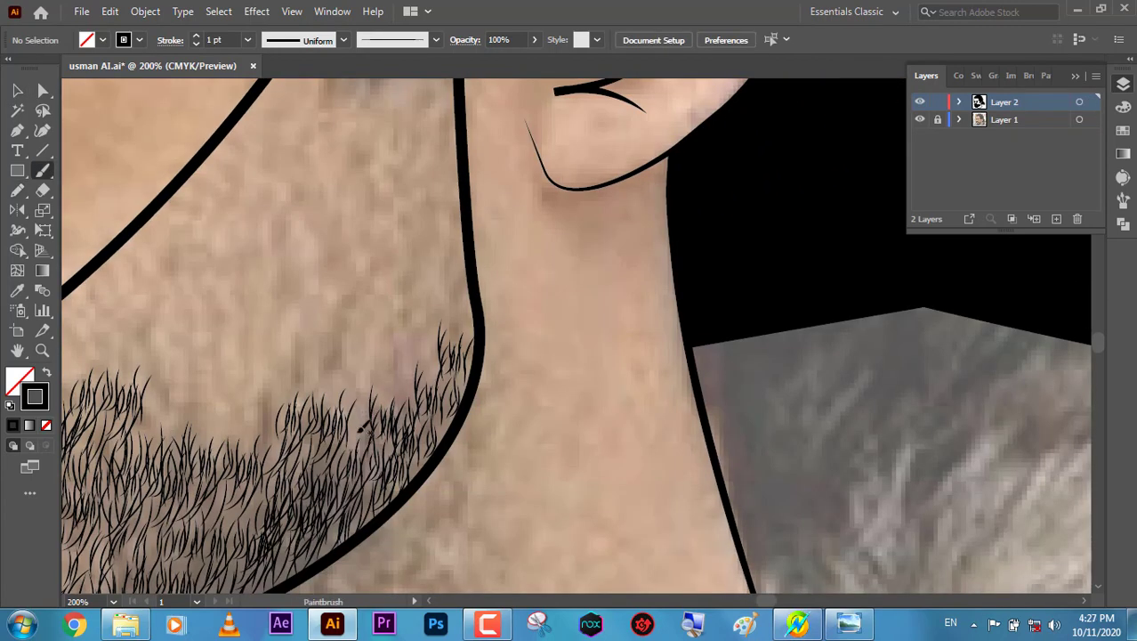
left_click_drag(438, 359, 467, 307)
key("v")
mouse_move(397, 286)
left_mouse_down()
mouse_move(343, 358)
mouse_move(290, 380)
left_mouse_up()
mouse_move(400, 267)
left_mouse_down()
mouse_move(517, 258)
mouse_move(474, 233)
left_mouse_up()
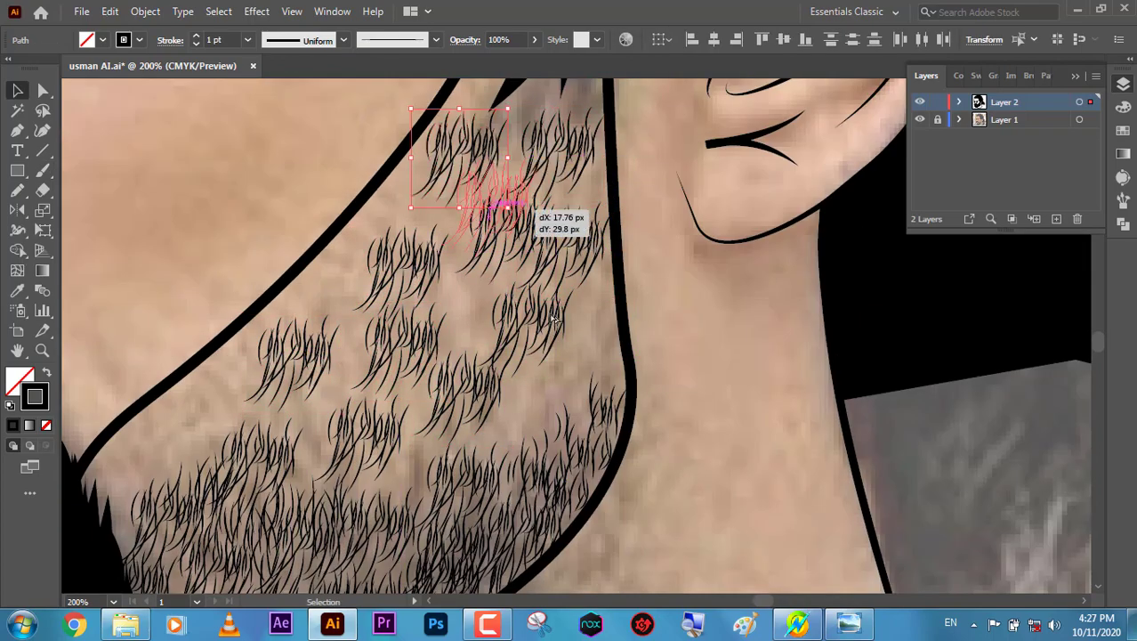
mouse_move(513, 379)
left_mouse_down()
mouse_move(294, 425)
mouse_move(172, 398)
left_mouse_up()
left_click_drag(116, 534, 238, 445)
Brush short hair strokes along the black beard edge and onto the jaw.
key("b")
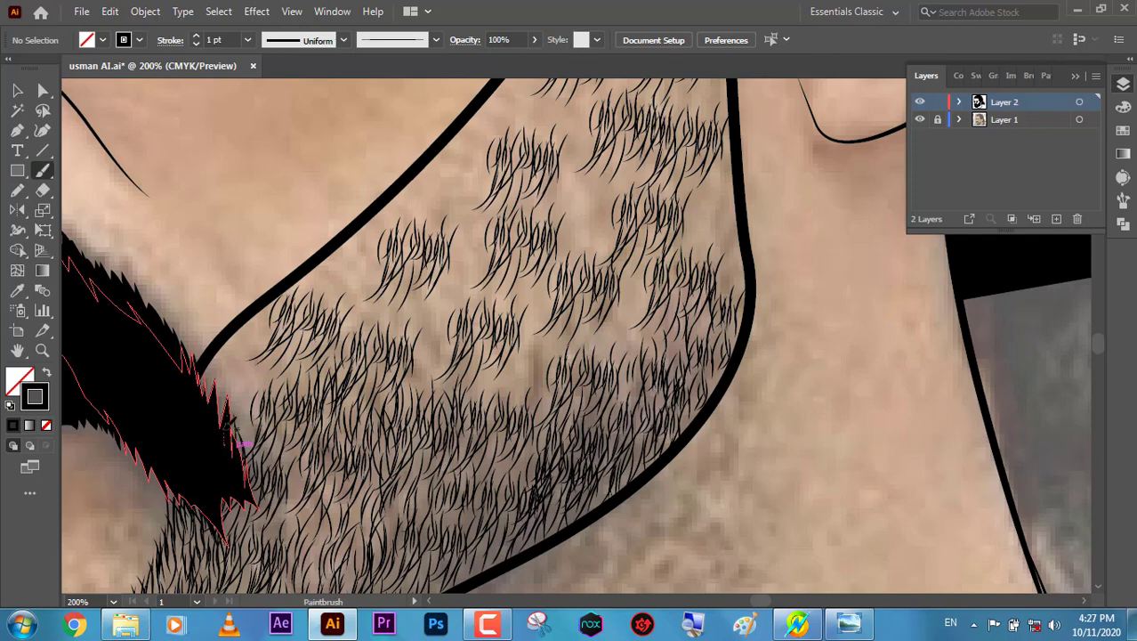
scroll(241, 442, "up", 3)
left_click_drag(392, 453, 394, 329)
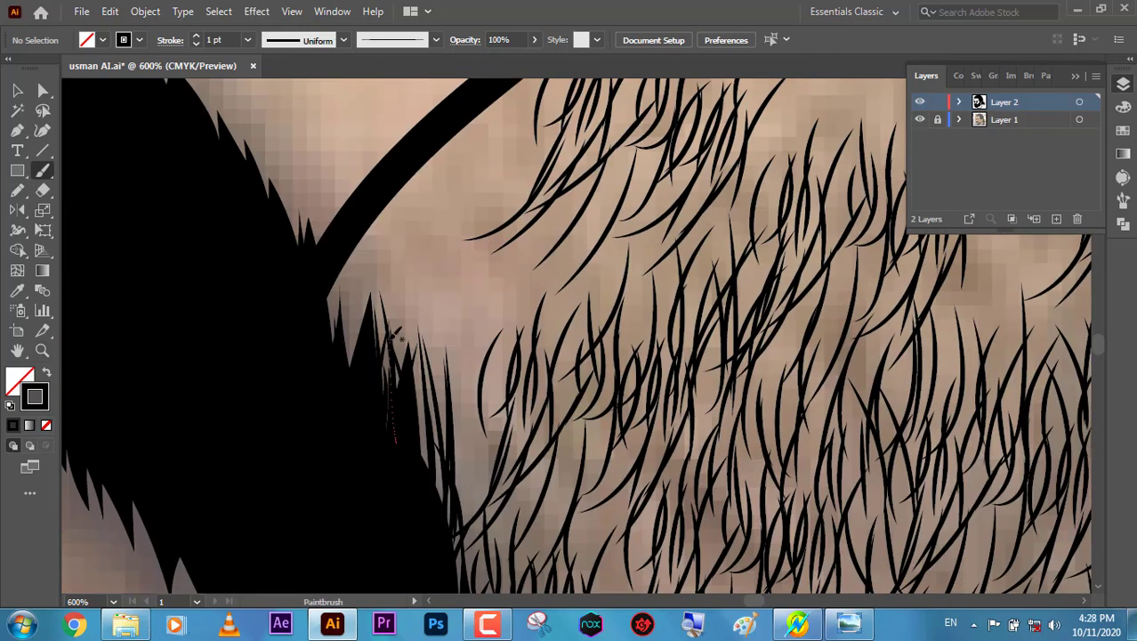
left_click_drag(383, 392, 373, 294)
mouse_move(354, 356)
left_mouse_down()
mouse_move(334, 281)
mouse_move(386, 234)
left_mouse_up()
left_click_drag(383, 307, 356, 223)
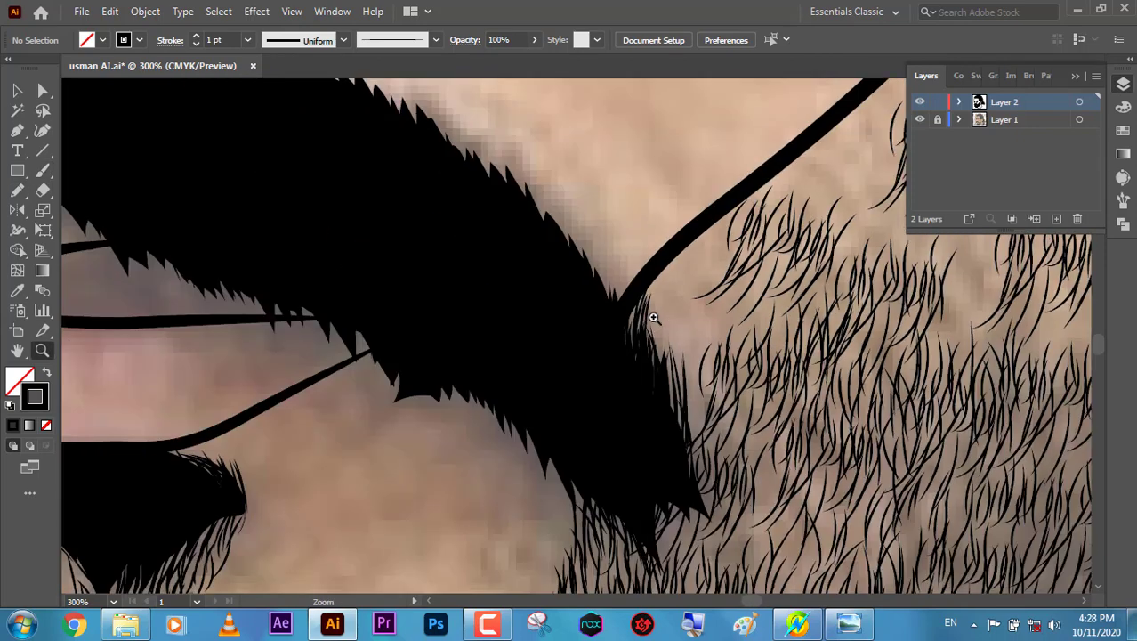
scroll(373, 294, "down", 3)
mouse_move(350, 307)
left_mouse_down()
mouse_move(343, 364)
mouse_move(365, 239)
mouse_move(361, 177)
left_mouse_up()
left_click_drag(391, 275, 410, 213)
left_click_drag(410, 298, 429, 213)
Fill the sparse and lower beard areas with more brushed hair strokes.
scroll(354, 356, "up", 3)
scroll(353, 356, "right", 3)
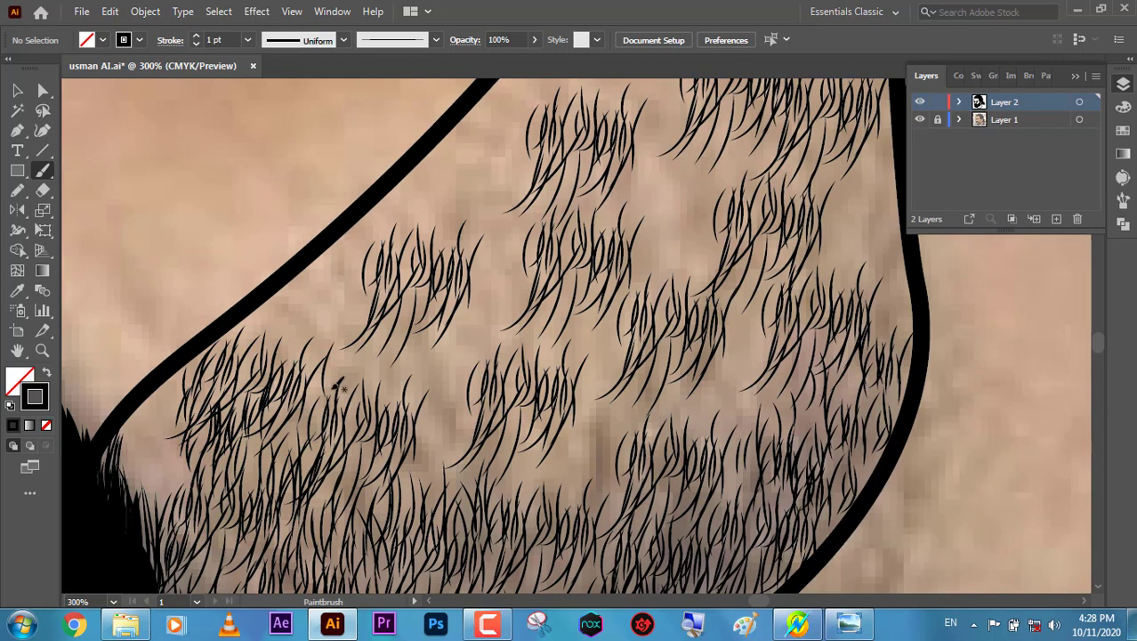
scroll(354, 358, "down", 1)
scroll(353, 358, "right", 1)
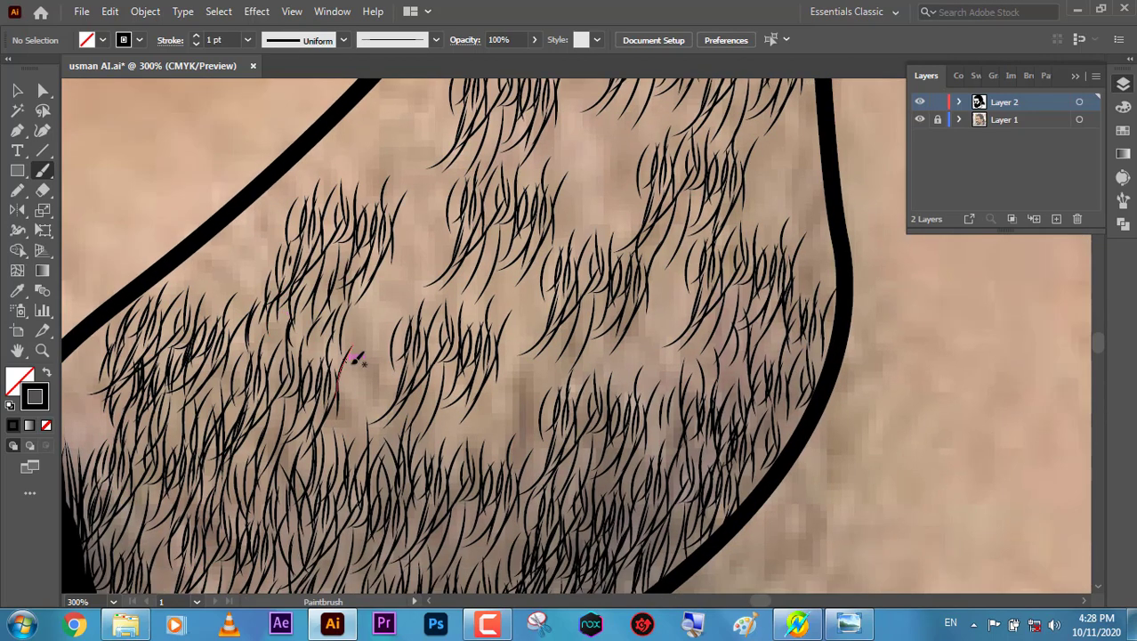
left_click_drag(360, 436, 373, 360)
left_click_drag(338, 467, 356, 374)
left_click_drag(349, 418, 373, 320)
scroll(353, 358, "right", 2)
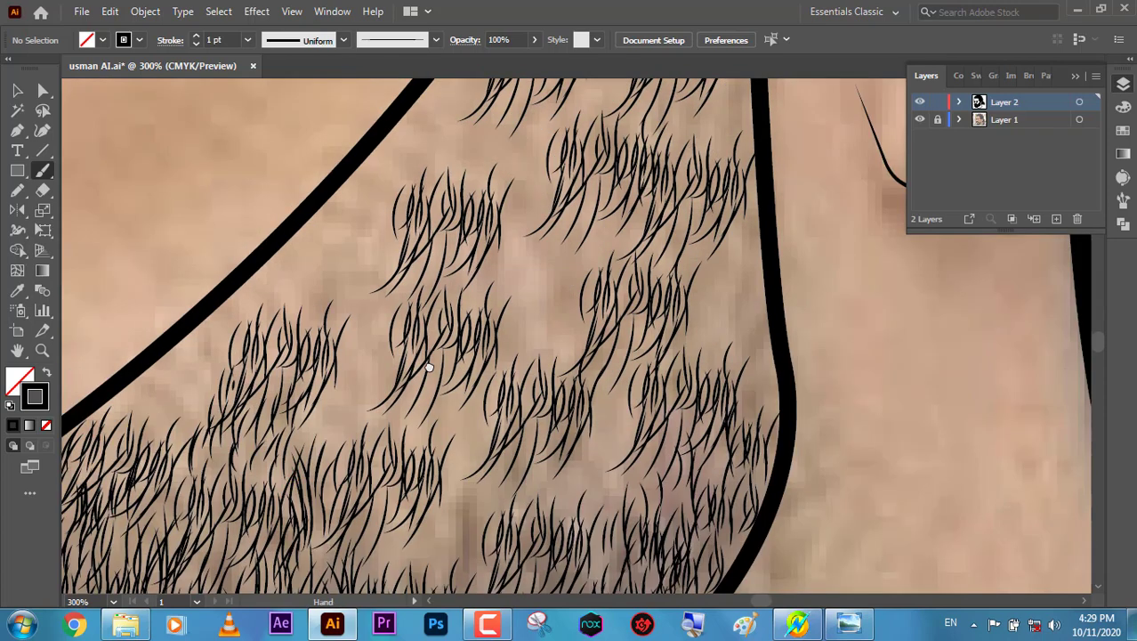
left_click_drag(366, 494, 381, 436)
left_click_drag(405, 499, 411, 434)
mouse_move(434, 507)
left_mouse_down()
mouse_move(425, 443)
mouse_move(459, 450)
left_mouse_up()
mouse_move(481, 503)
left_mouse_down()
mouse_move(488, 445)
mouse_move(548, 351)
left_mouse_up()
Brush hair strokes on the beard's right side and across the upper beard.
mouse_move(463, 466)
left_mouse_down()
mouse_move(472, 388)
mouse_move(459, 401)
left_mouse_up()
left_click_drag(485, 445, 489, 356)
left_click_drag(471, 405, 480, 298)
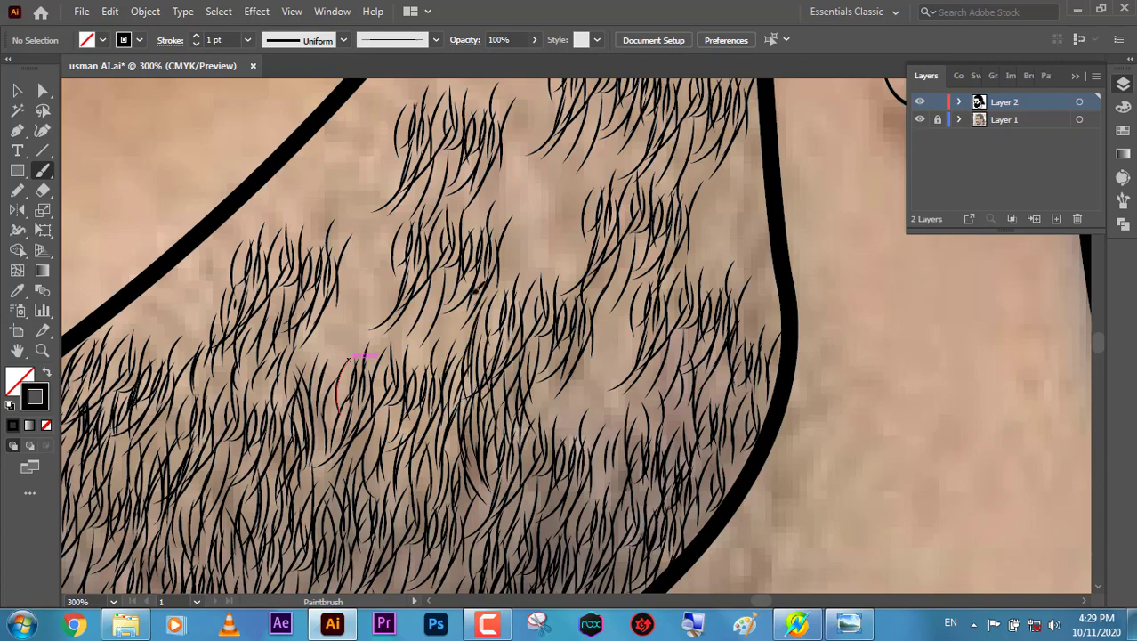
mouse_move(445, 385)
left_mouse_down()
mouse_move(463, 265)
mouse_move(418, 311)
left_mouse_up()
mouse_move(550, 217)
left_mouse_down()
mouse_move(618, 243)
mouse_move(627, 314)
left_mouse_up()
left_click_drag(419, 427, 407, 365)
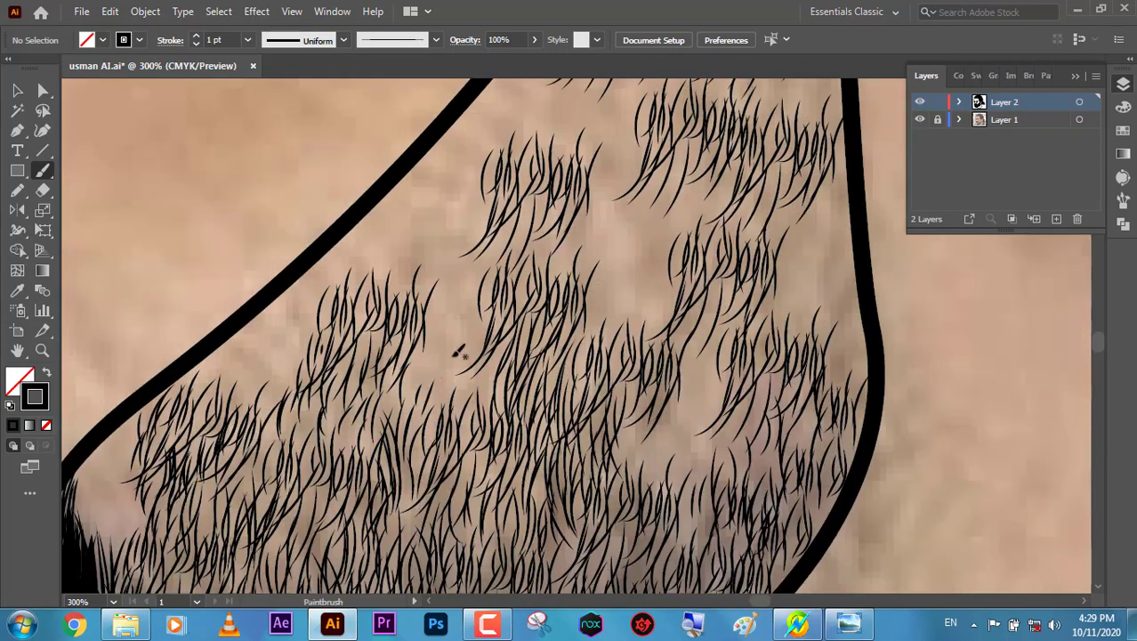
left_click_drag(459, 427, 481, 313)
left_click_drag(476, 352, 503, 198)
left_click_drag(534, 283, 525, 202)
mouse_move(560, 297)
left_mouse_down()
mouse_move(570, 224)
mouse_move(591, 287)
mouse_move(538, 420)
left_mouse_up()
Add hairs near the beard's right edge, climbing the upper beard toward the ear.
mouse_move(543, 320)
left_mouse_down()
mouse_move(534, 245)
mouse_move(507, 227)
left_mouse_up()
left_click_drag(547, 277, 552, 198)
mouse_move(569, 290)
left_mouse_down()
mouse_move(552, 252)
mouse_move(464, 297)
left_mouse_up()
left_click_drag(481, 326, 476, 241)
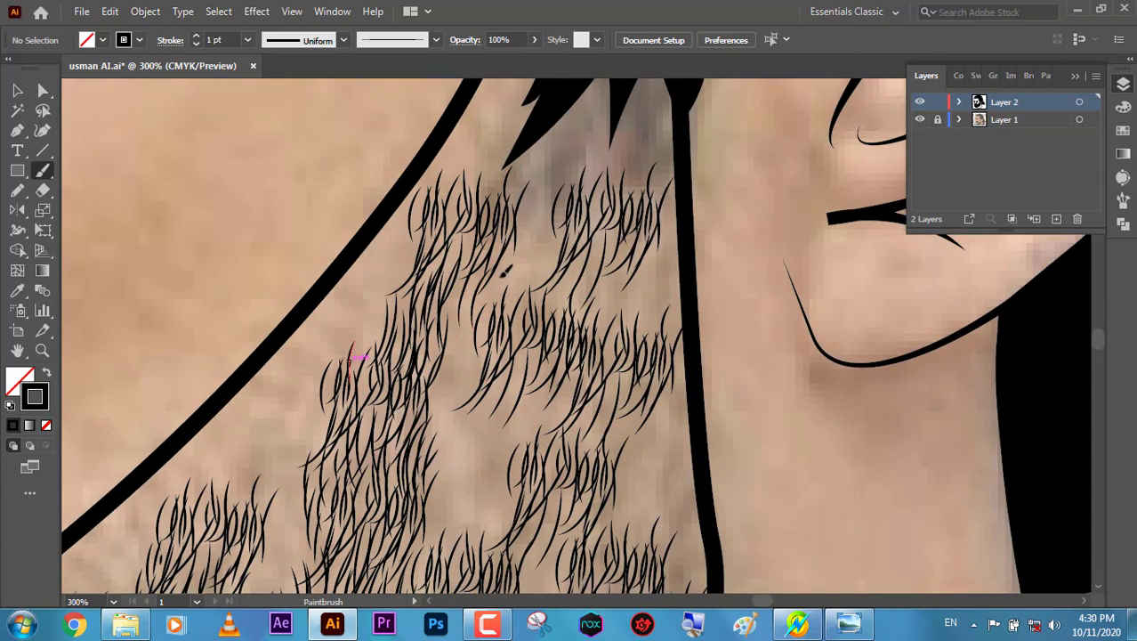
mouse_move(449, 375)
left_mouse_down()
mouse_move(463, 267)
mouse_move(485, 258)
left_mouse_up()
left_click_drag(498, 294, 517, 238)
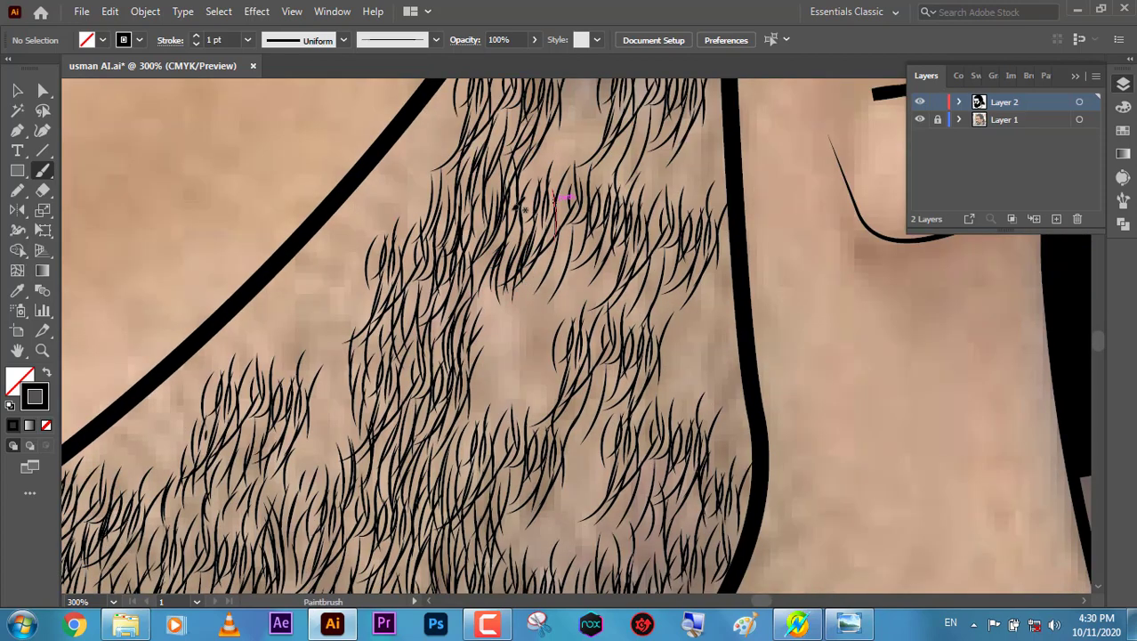
left_click_drag(556, 200, 525, 257)
scroll(525, 256, "down", 2)
Move a hair stroke group up along the jawline, then zoom in near the sideburn.
key("v")
left_click(538, 293)
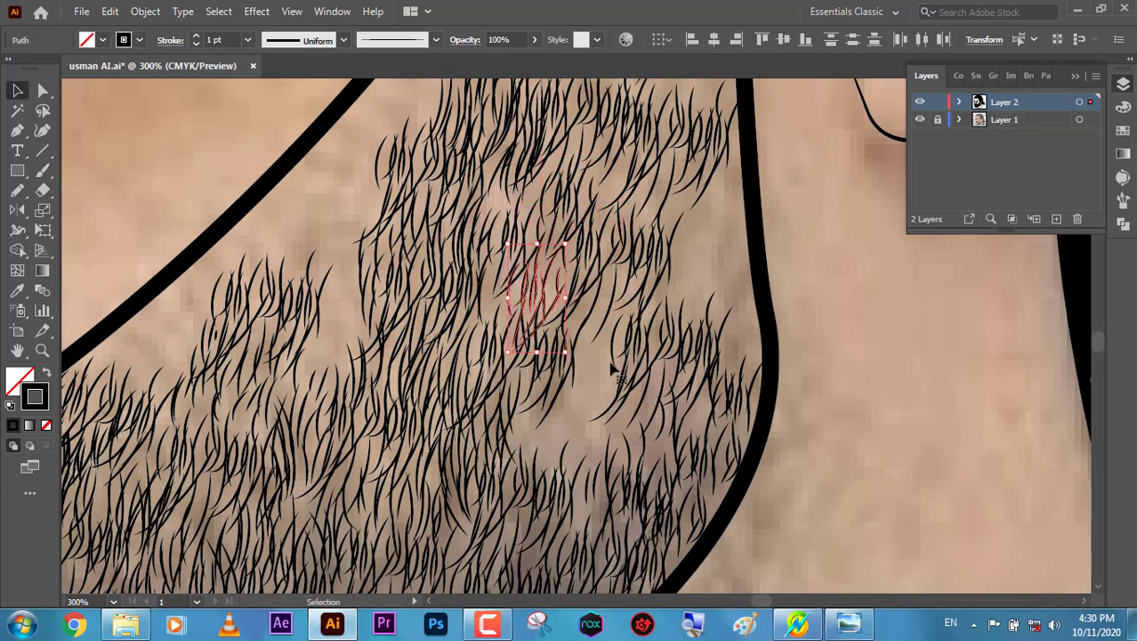
scroll(613, 372, "right", 3)
scroll(559, 420, "right", 1)
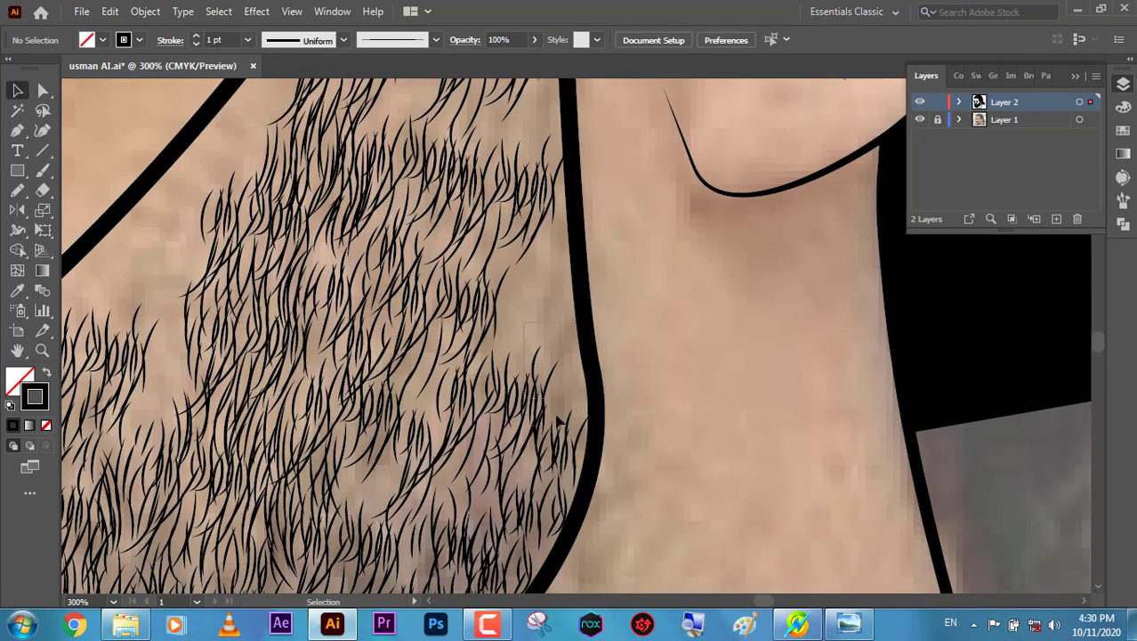
left_click_drag(559, 420, 612, 233)
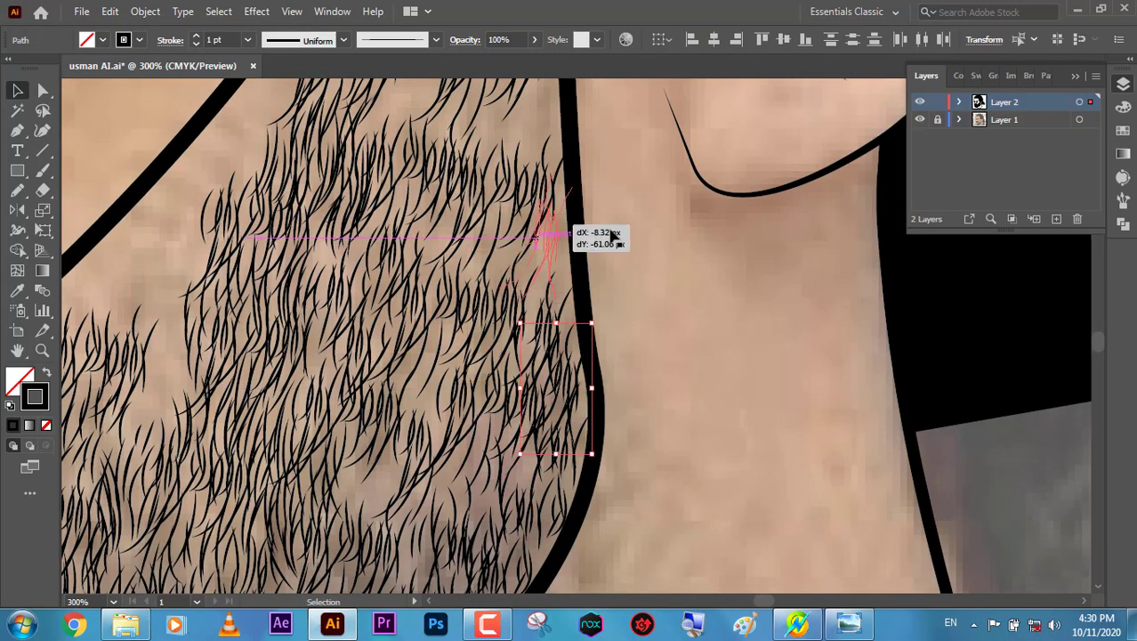
key("ctrl+minus")
key("ctrl+minus")
key("ctrl+minus")
key("z")
left_click_drag(571, 363, 493, 384)
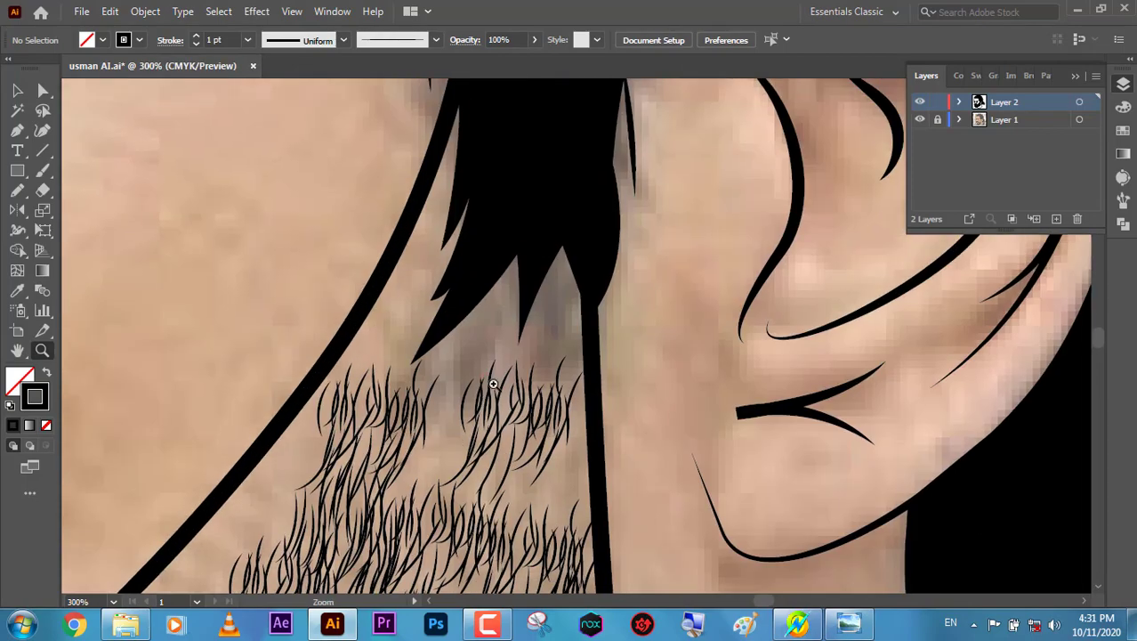
Fill the remaining gap between the beard and the sideburn with brushed hairs.
key("b")
mouse_move(423, 491)
left_mouse_down()
mouse_move(418, 440)
mouse_move(443, 436)
mouse_move(430, 388)
left_mouse_up()
left_click_drag(496, 518, 480, 447)
left_click_drag(511, 515, 578, 508)
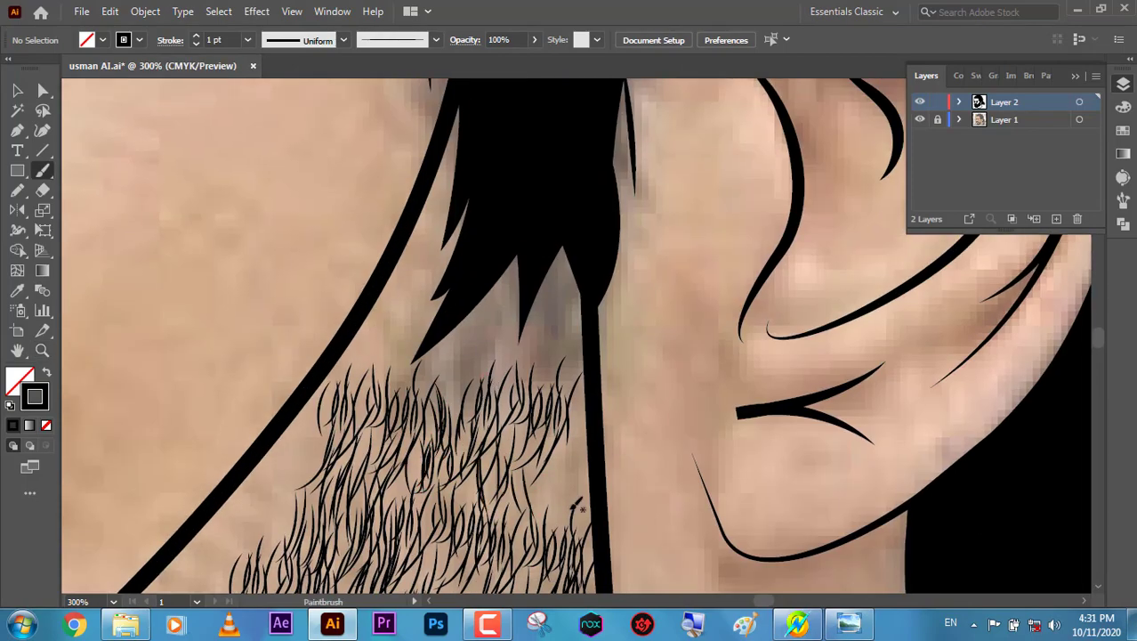
left_click_drag(552, 325, 559, 254)
left_click_drag(527, 356, 514, 238)
left_click_drag(495, 365, 498, 276)
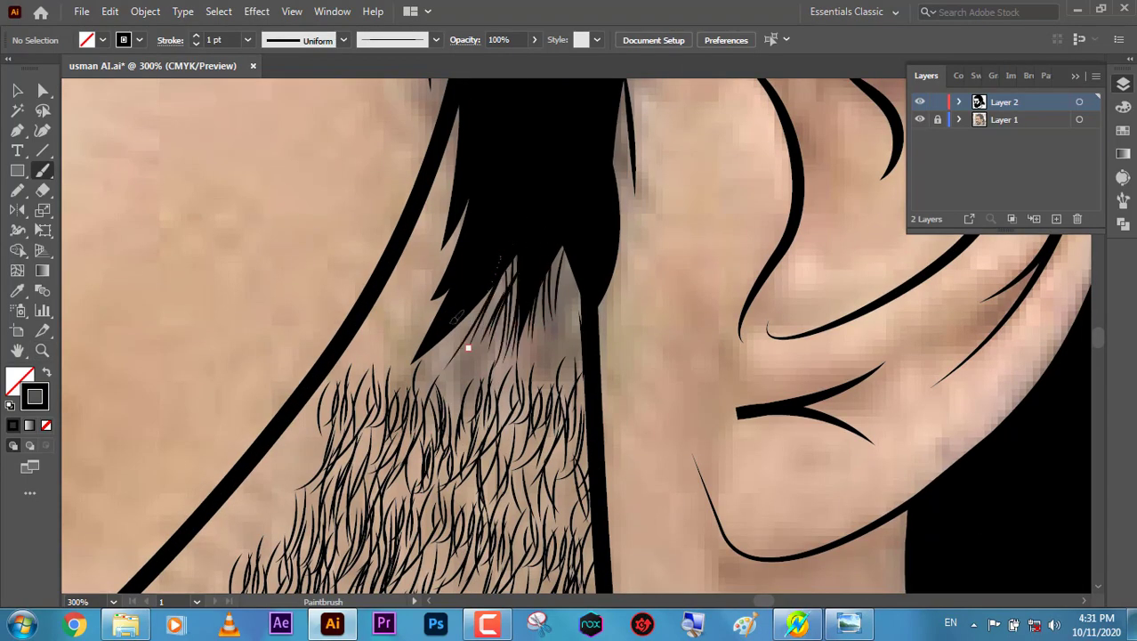
left_click_drag(462, 374, 488, 293)
mouse_move(458, 409)
left_mouse_down()
mouse_move(491, 276)
mouse_move(523, 321)
left_mouse_up()
mouse_move(547, 399)
left_mouse_down()
mouse_move(576, 312)
mouse_move(568, 267)
left_mouse_up()
left_click_drag(566, 320, 559, 250)
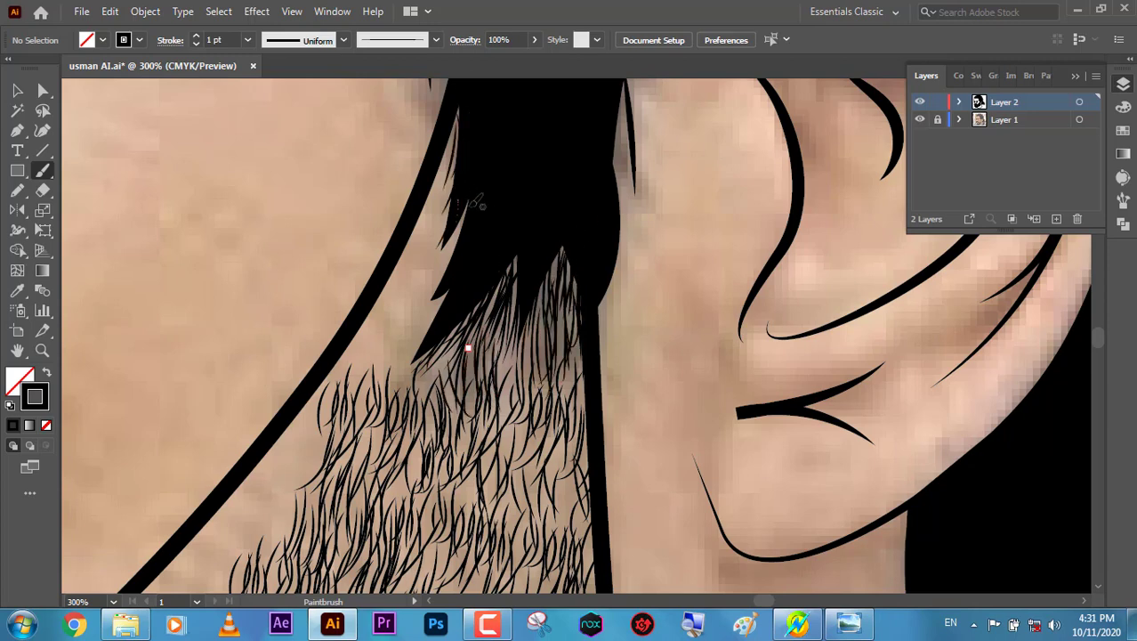
key("ctrl+minus")
key("ctrl+minus")
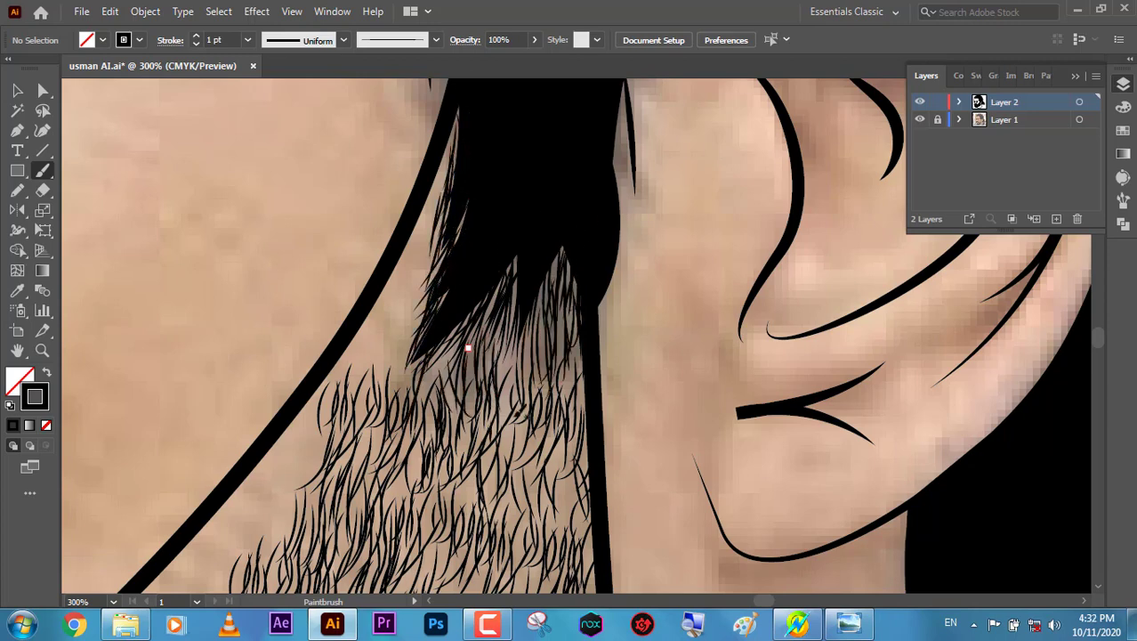
key("ctrl+minus")
key("ctrl+minus")
Deselect, fit the artboard in view, and hide the reference photo layer.
key("v")
left_click(424, 255)
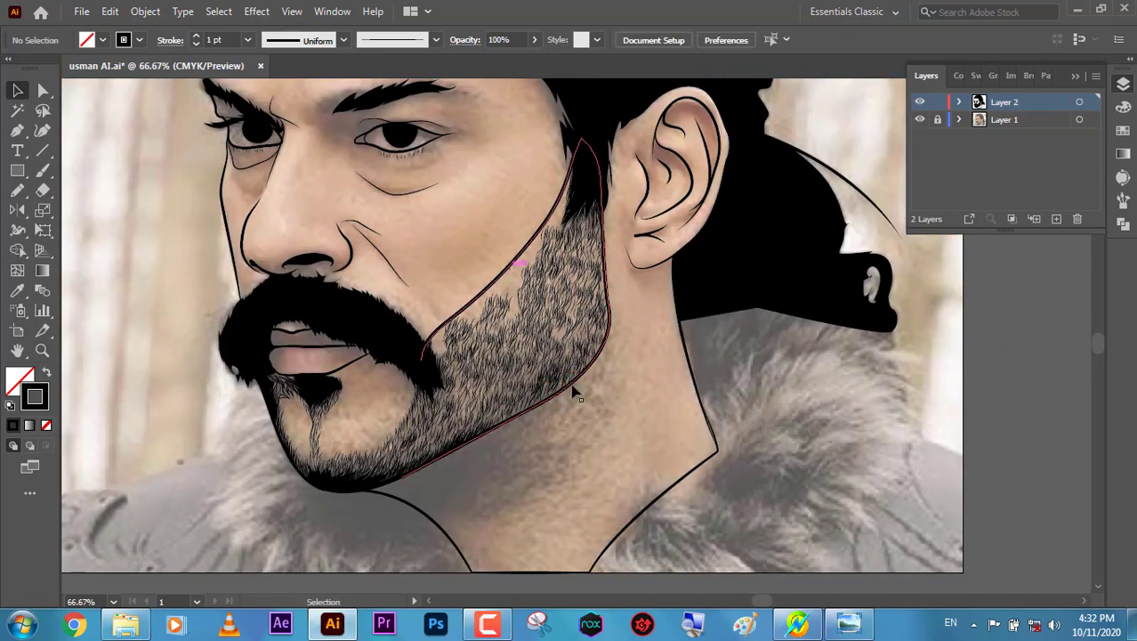
key("ctrl+0")
left_click(919, 119)
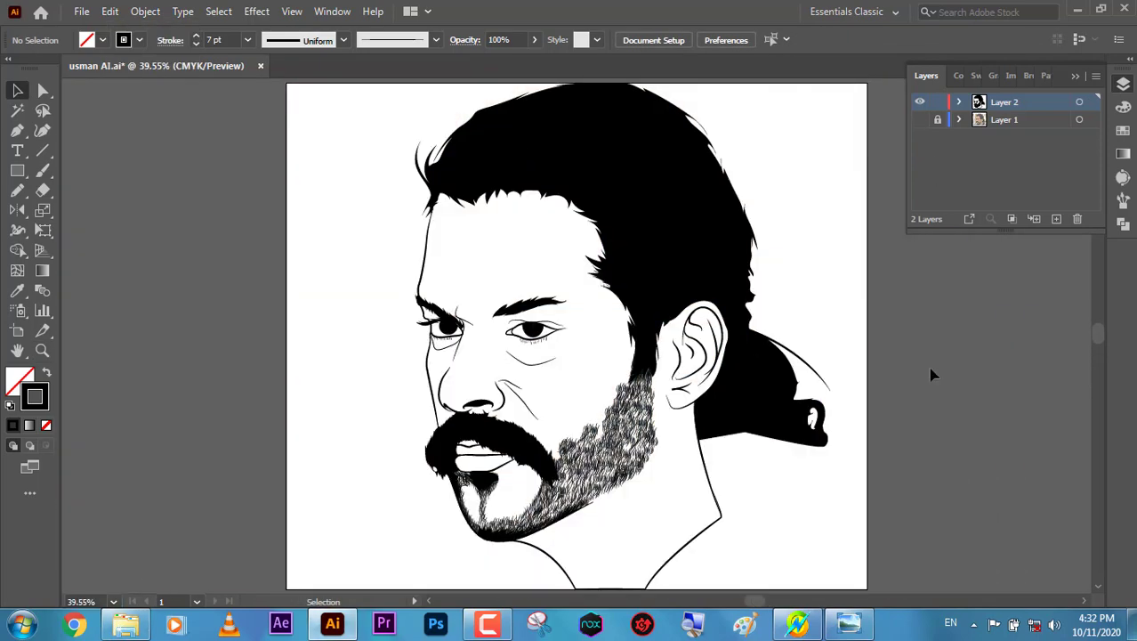
scroll(578, 445, "up", 5)
Select the beard hair strokes and set their stroke weight to 0.75 pt.
left_click(470, 317)
left_click(386, 157)
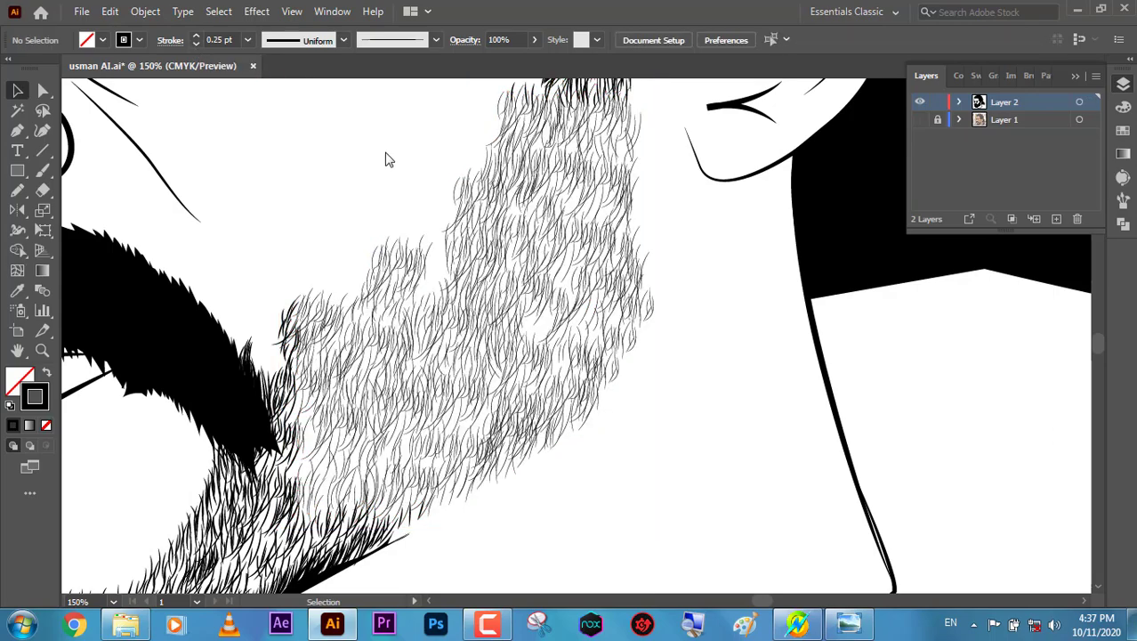
scroll(386, 157, "down", 3)
scroll(386, 158, "left", 4)
left_click_drag(393, 407, 307, 98)
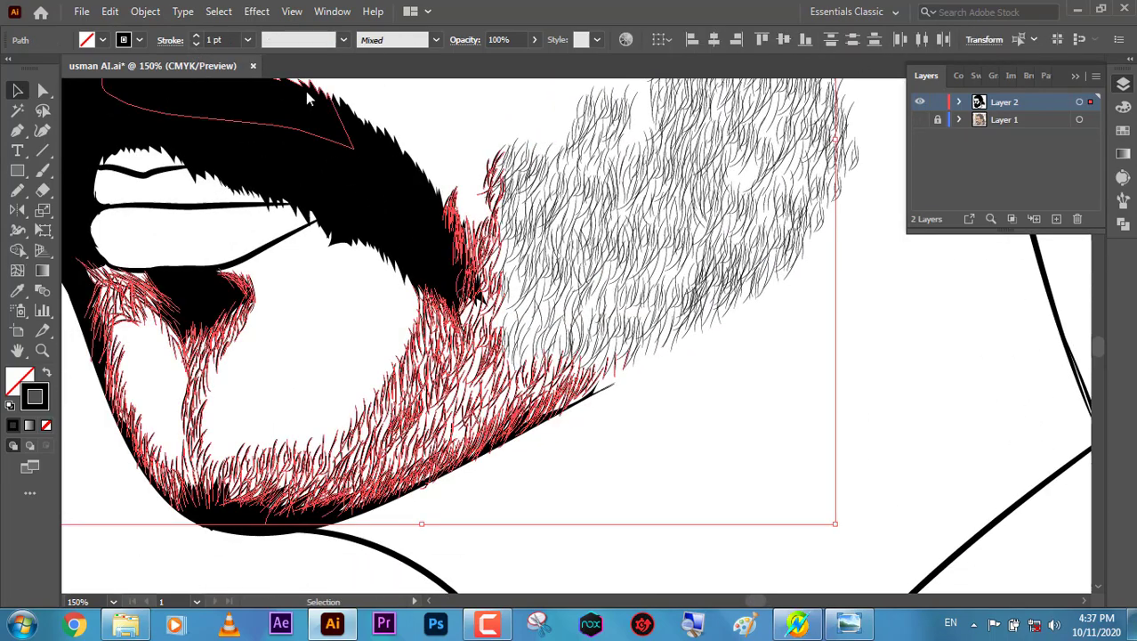
left_click(194, 42)
left_click(475, 109)
key("z")
key("ctrl+minus")
key("ctrl+minus")
Show the reference photo, zoom to the jaw, and add a black-filled spiky hair shape below it.
left_click(920, 119)
left_click(553, 368)
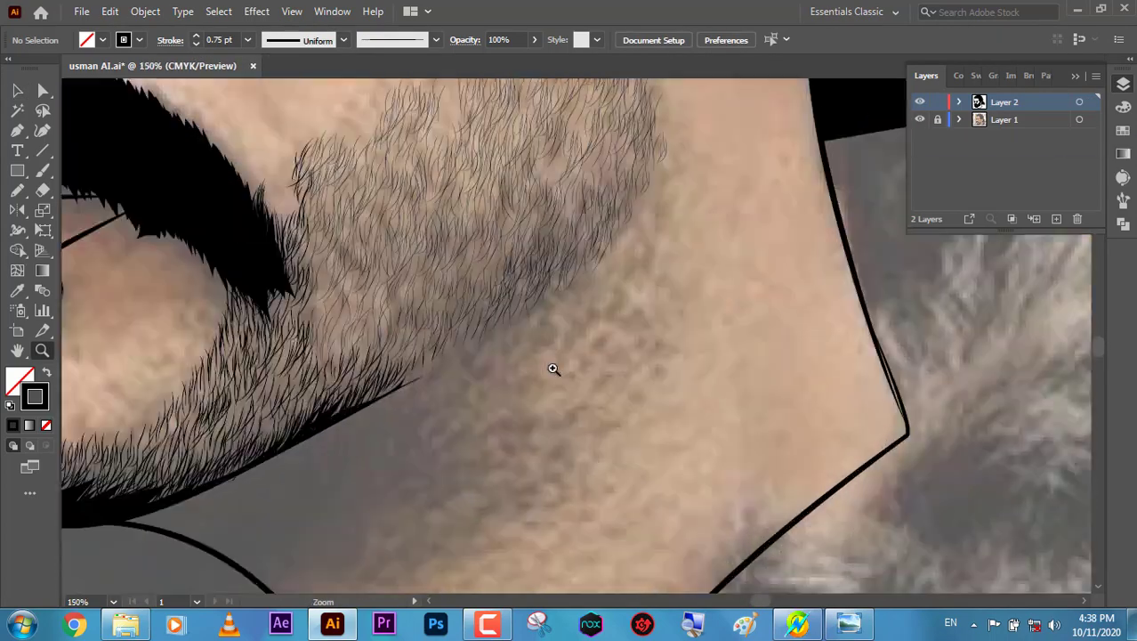
left_click(496, 328)
left_click_drag(353, 365, 365, 463)
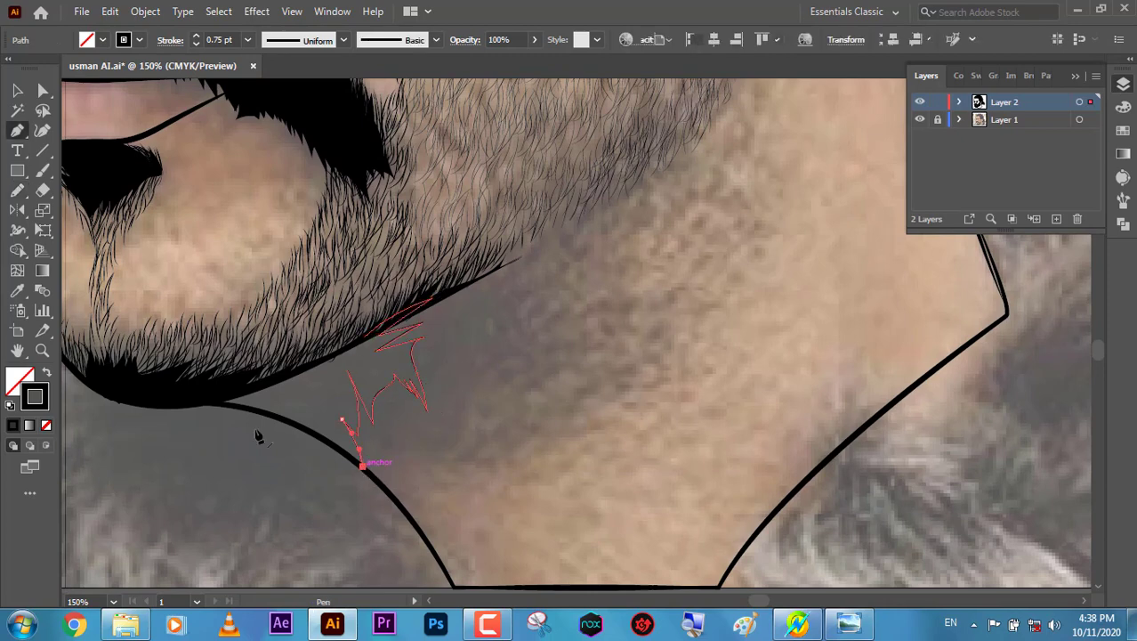
key("i")
left_click(211, 385)
Paste a copy of a beard hair cluster and place it on the chin.
left_click_drag(570, 352, 494, 374)
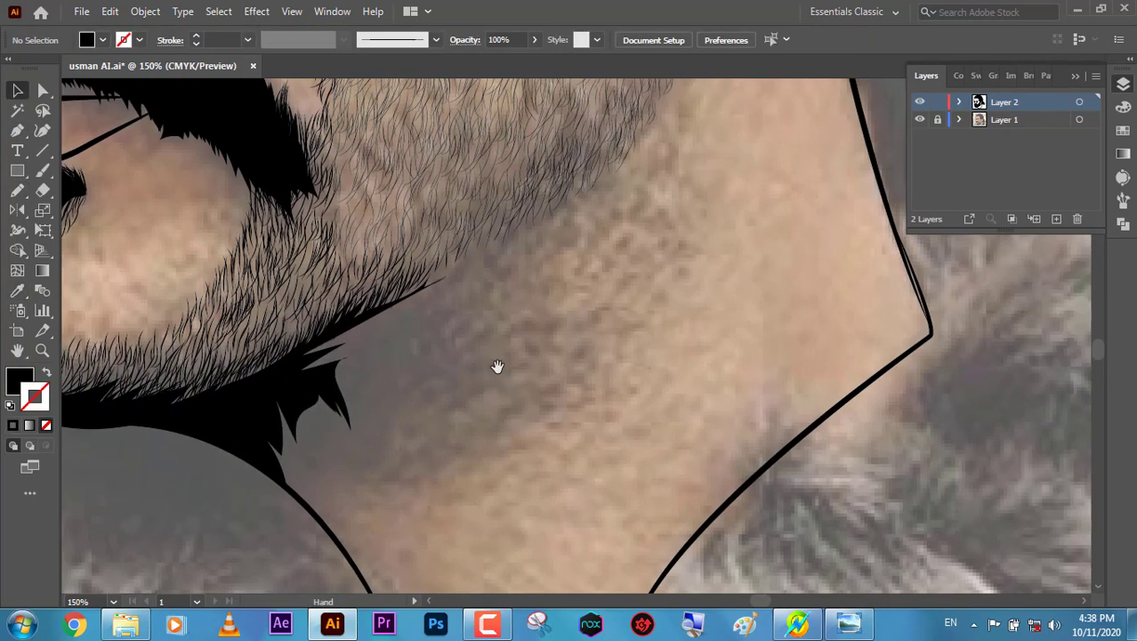
key("b")
key("v")
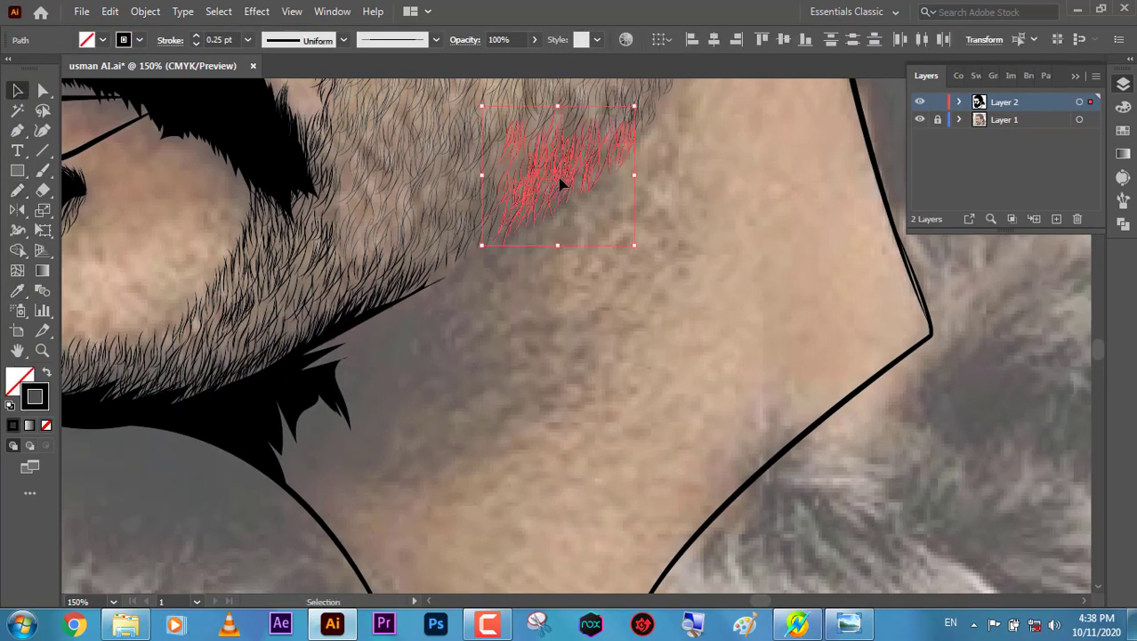
key("ctrl+v")
left_click_drag(558, 183, 352, 441)
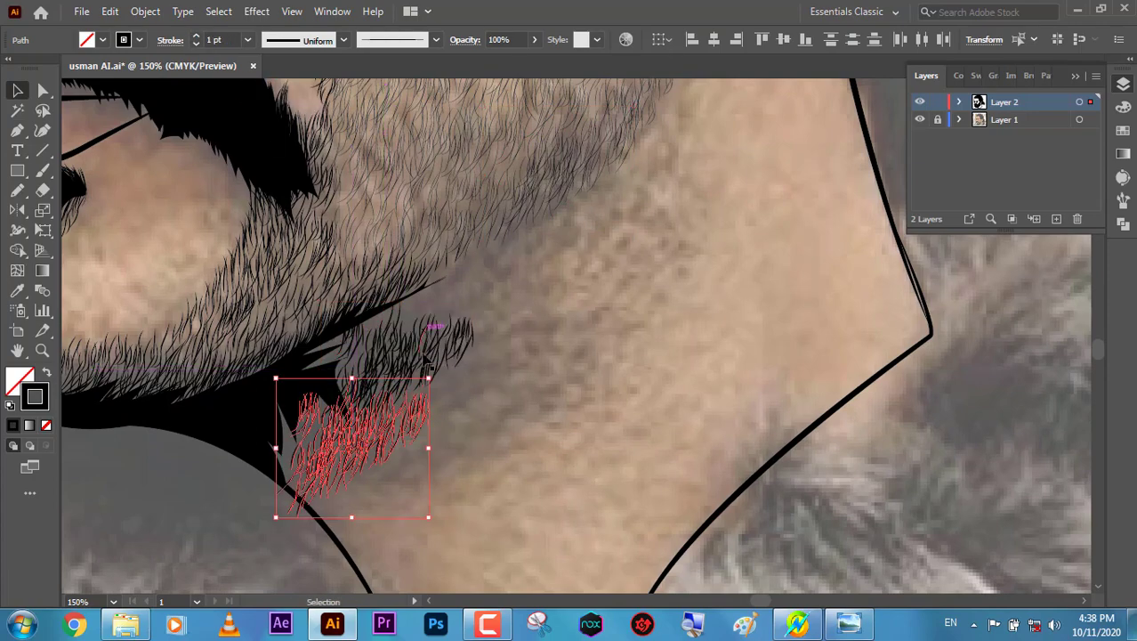
mouse_move(436, 373)
left_mouse_down()
mouse_move(370, 379)
mouse_move(436, 327)
left_mouse_up()
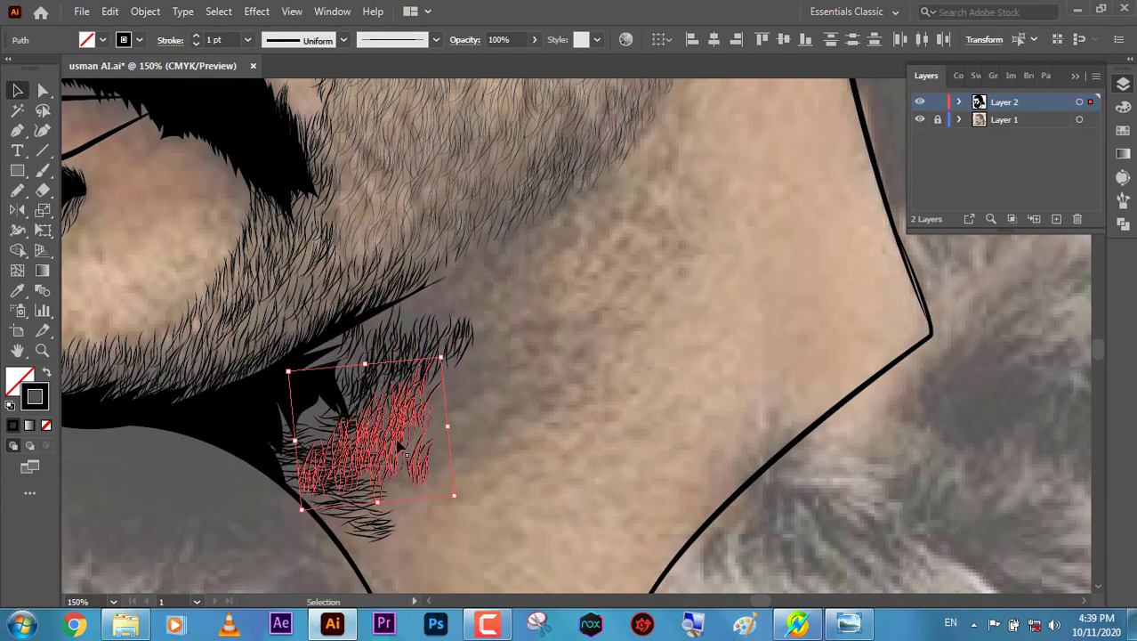
left_click(617, 373)
With the Paintbrush active, select the cluster of hair strokes near the chin.
key("n")
scroll(534, 370, "up", 1)
key("b")
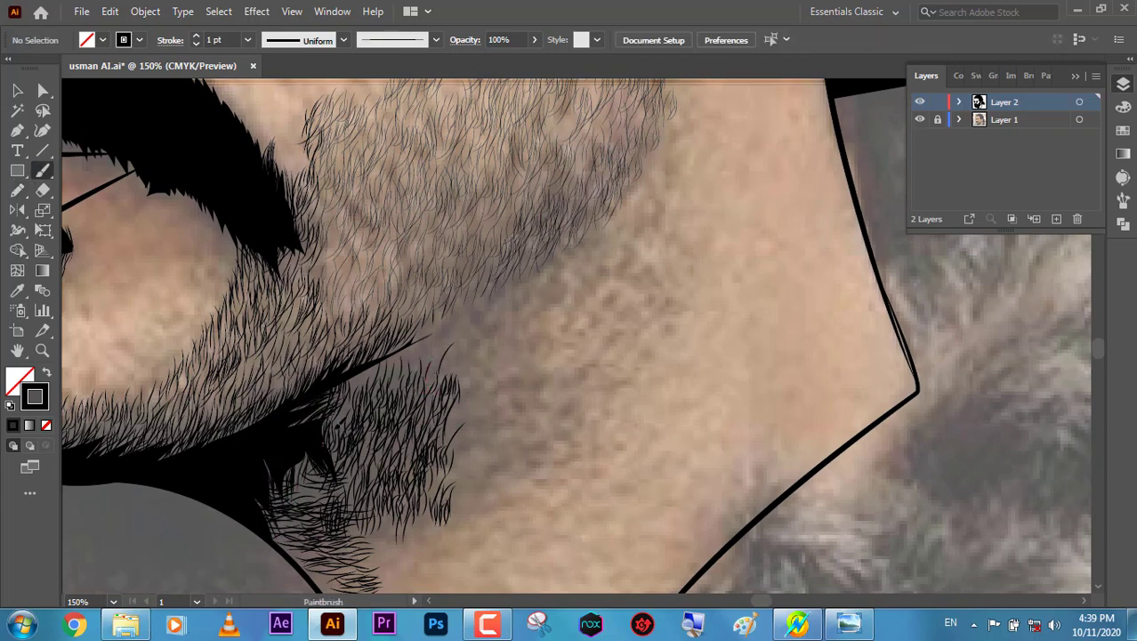
scroll(570, 338, "down", 2)
scroll(570, 338, "up", 1)
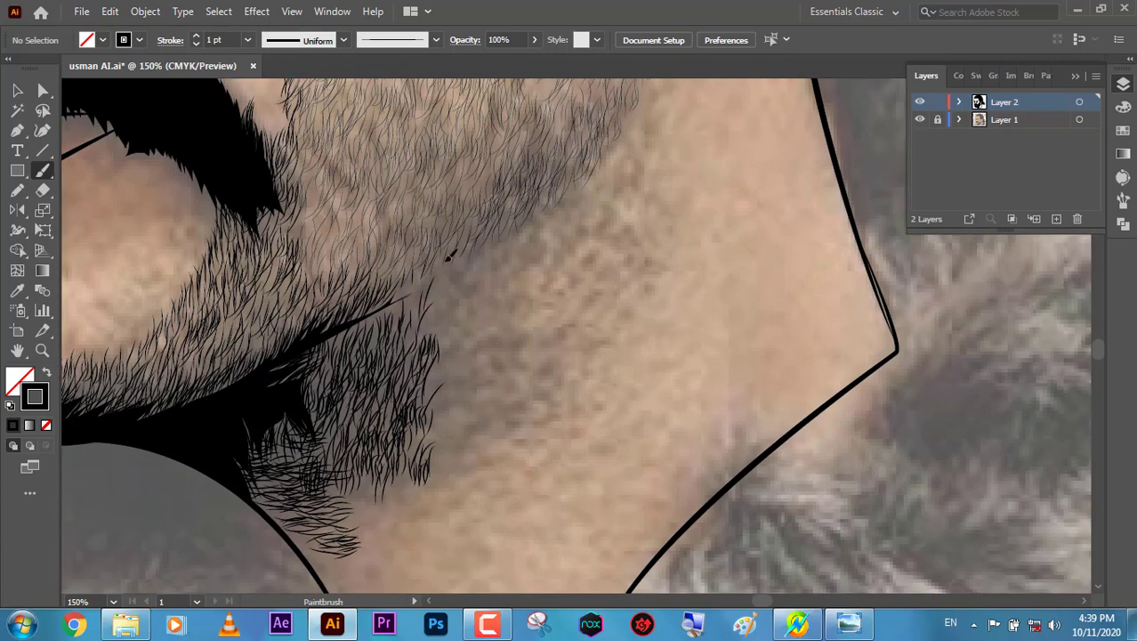
scroll(449, 256, "down", 3)
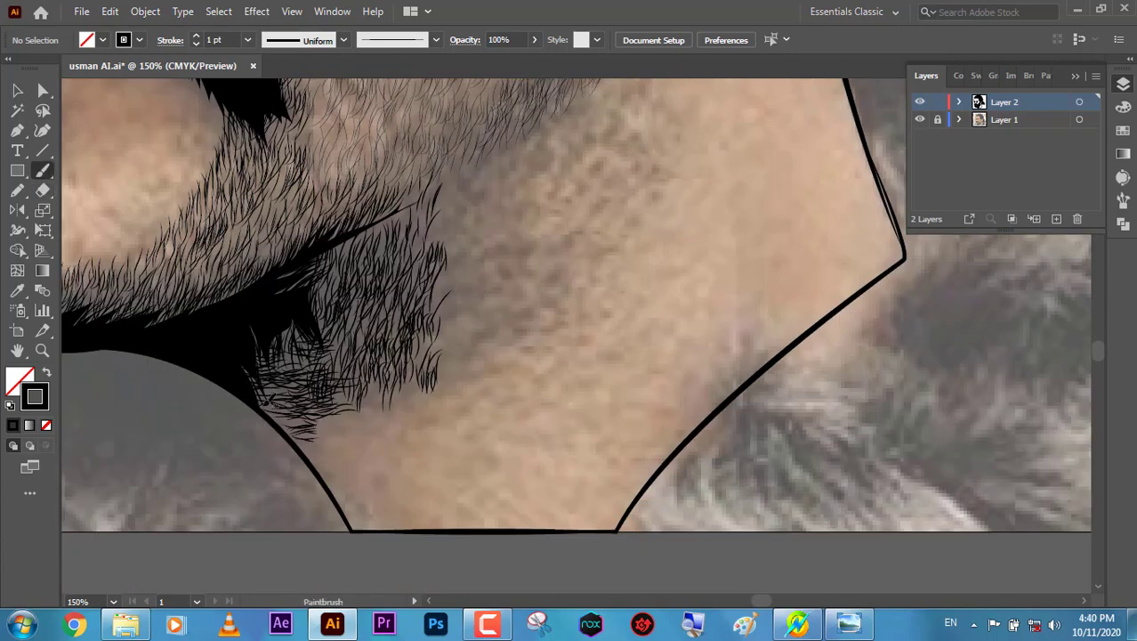
scroll(371, 425, "up", 3)
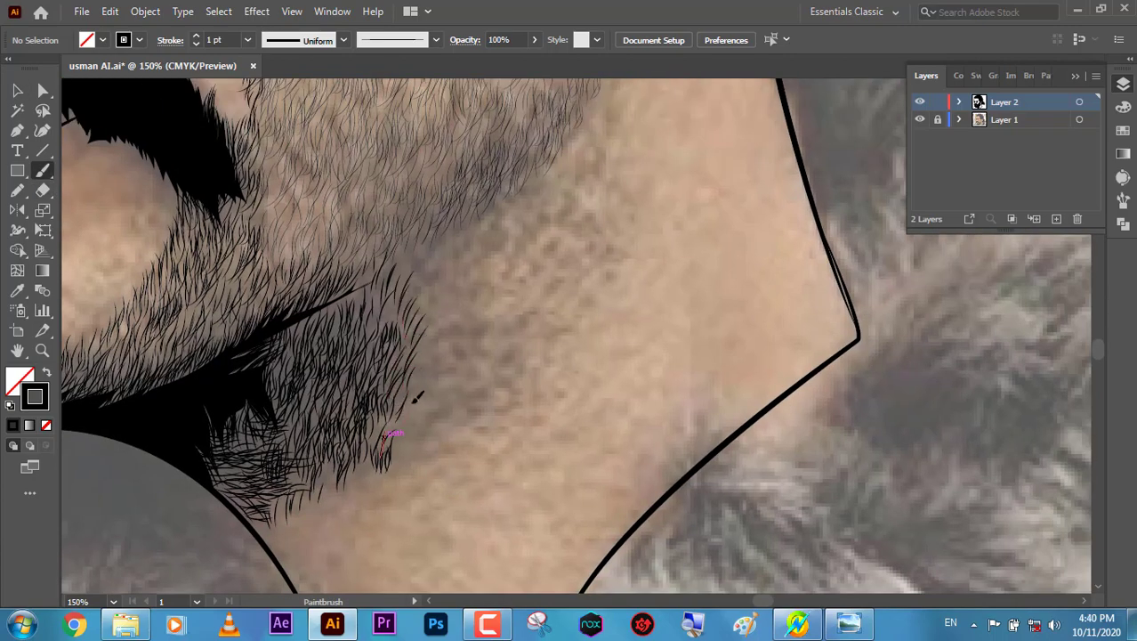
left_click_drag(405, 351, 453, 441)
scroll(527, 356, "up", 2)
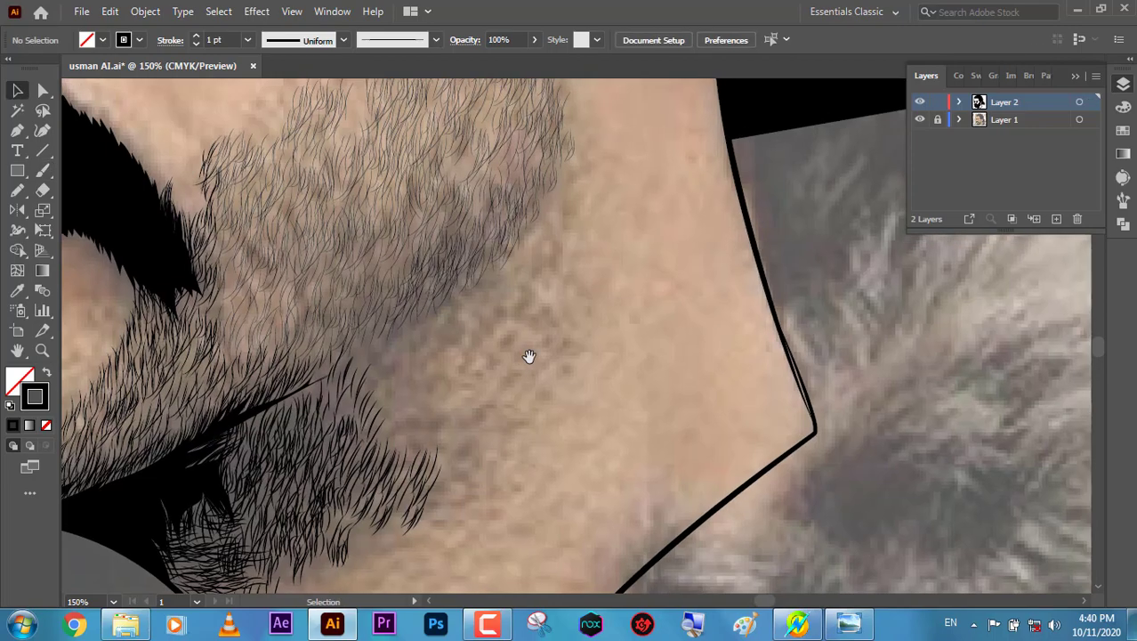
Move and rotate the chin hair cluster upward, then undo that move.
key("n")
key("v")
mouse_move(388, 489)
left_mouse_down()
mouse_move(421, 398)
mouse_move(380, 328)
left_mouse_up()
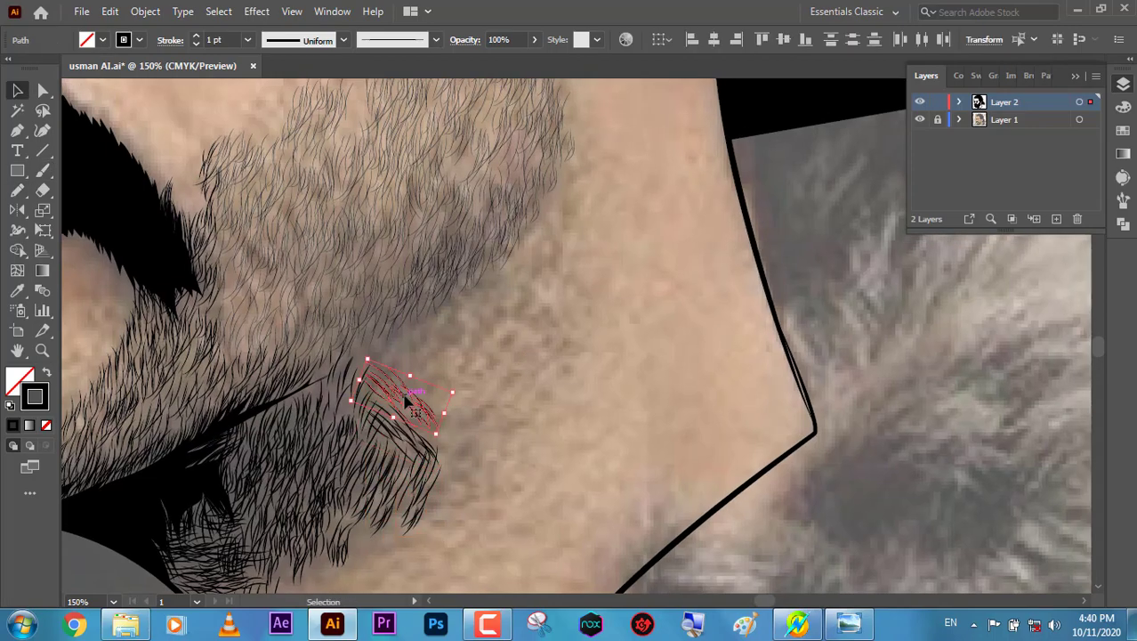
key("ctrl+z")
scroll(515, 408, "down", 1)
key("ctrl+z")
key("ctrl+z")
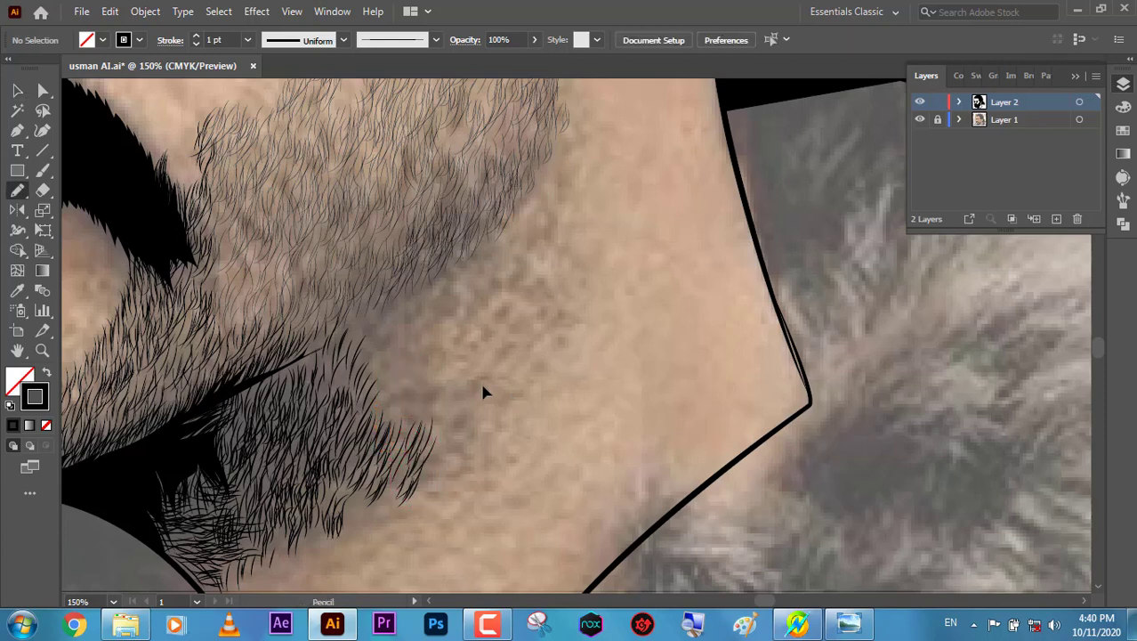
key("b")
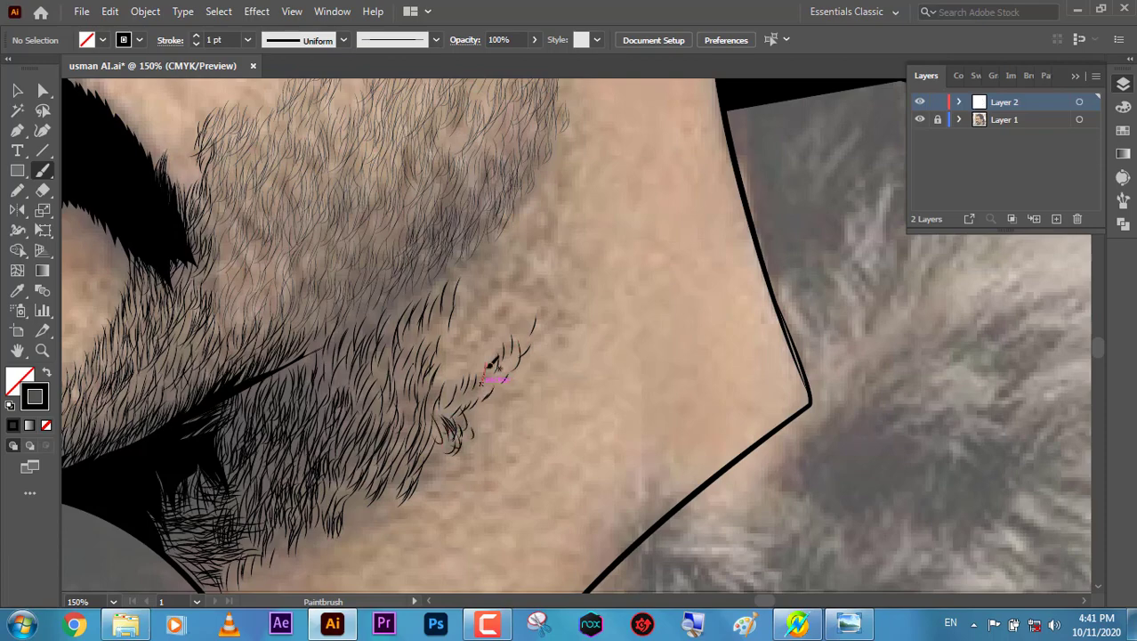
scroll(342, 191, "right", 5)
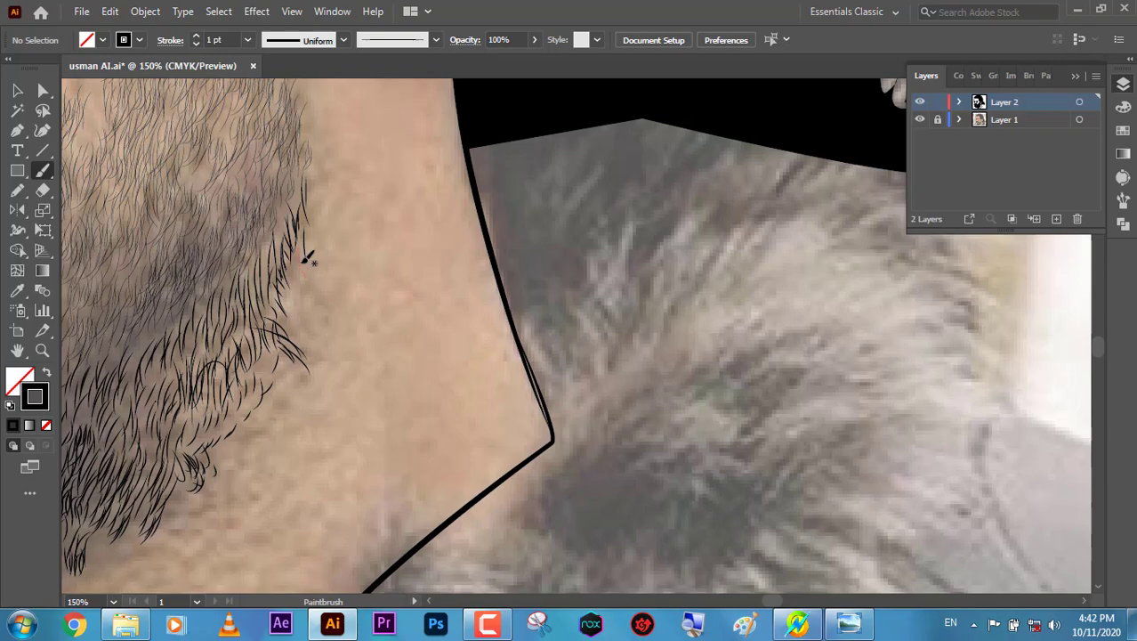
Zoom in on the chin and jaw and swap fill and stroke colours for the jaw line.
left_click(379, 386, "ctrl+alt")
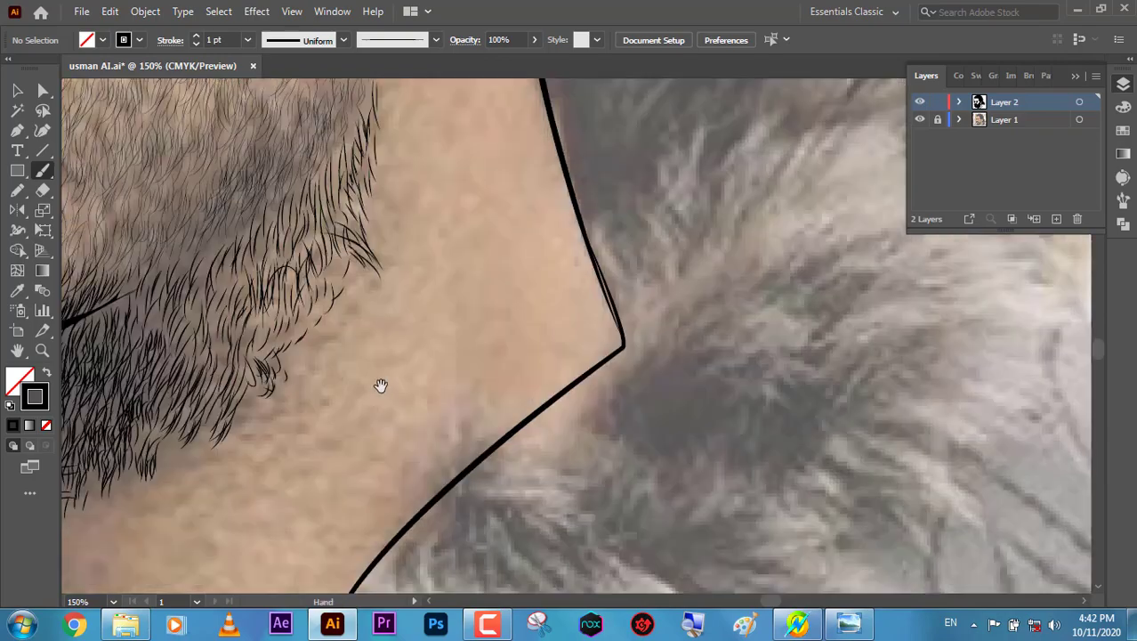
left_click(573, 262, "ctrl+alt")
left_click(551, 268, "ctrl+alt")
left_click(496, 382, "ctrl")
left_click(496, 383, "ctrl")
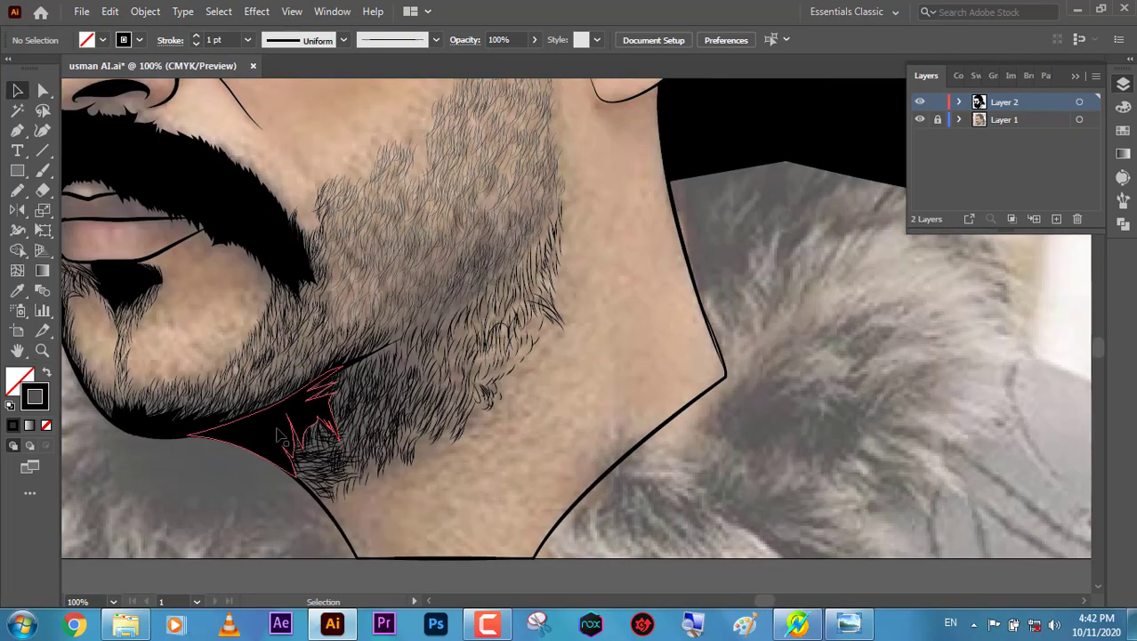
left_click(303, 427, "ctrl")
key("ctrl+shift+a")
key("p")
Continue the jaw path from its end point with curved anchors up the beard's edge.
left_click(276, 405)
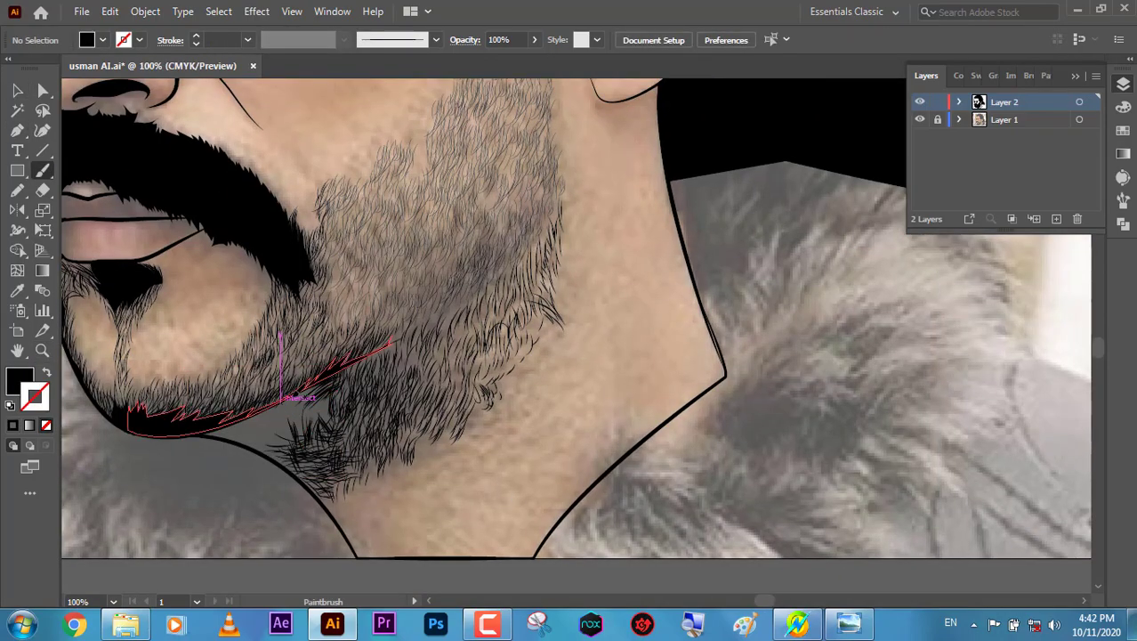
key("ctrl+plus")
key("ctrl+plus")
key("ctrl+plus")
key("ctrl+minus")
key("ctrl+minus")
left_click_drag(346, 421, 457, 399)
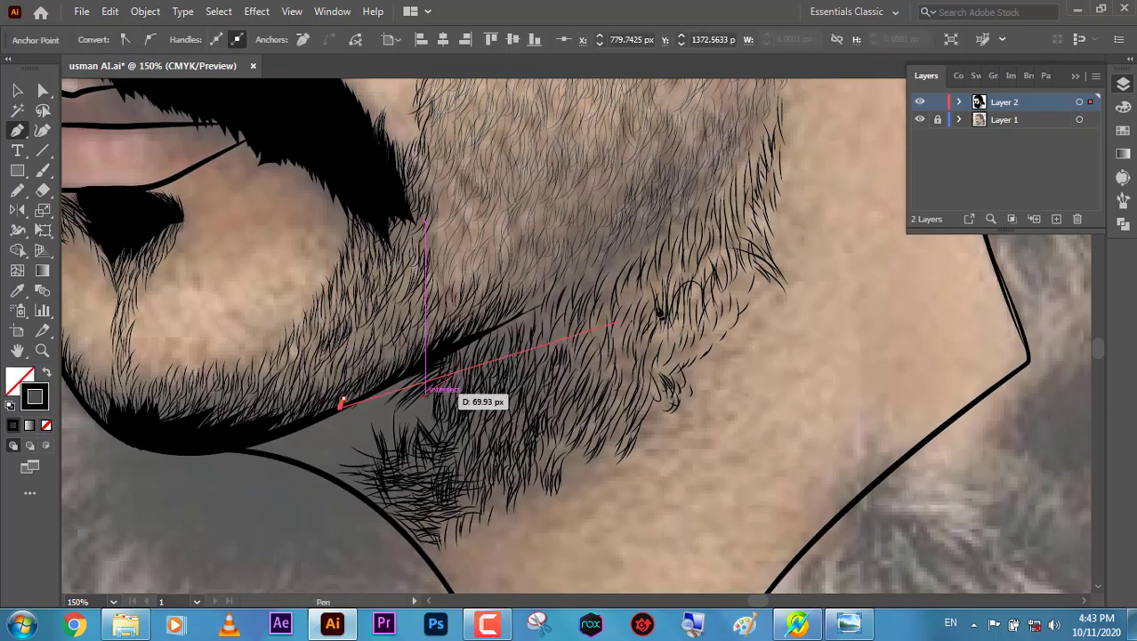
key("ctrl+minus")
key("ctrl+minus")
key("v")
key("p")
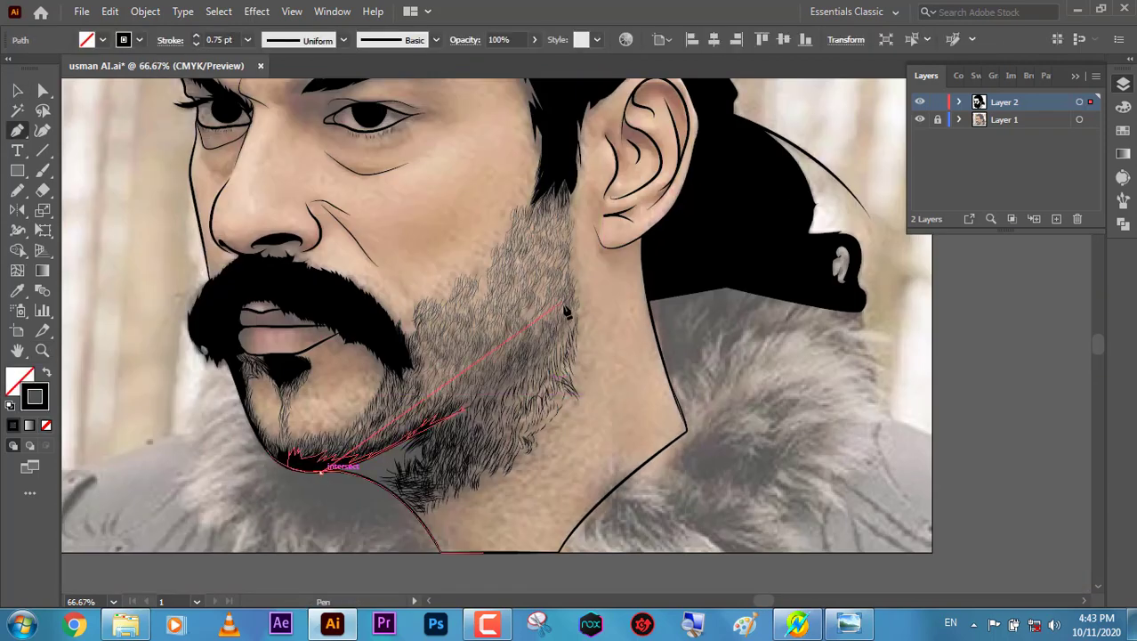
left_click_drag(552, 332, 590, 251)
Extend the jaw path further toward the ear and shape the curve of the anchor near the ear.
key("v")
scroll(565, 173, "up", 1)
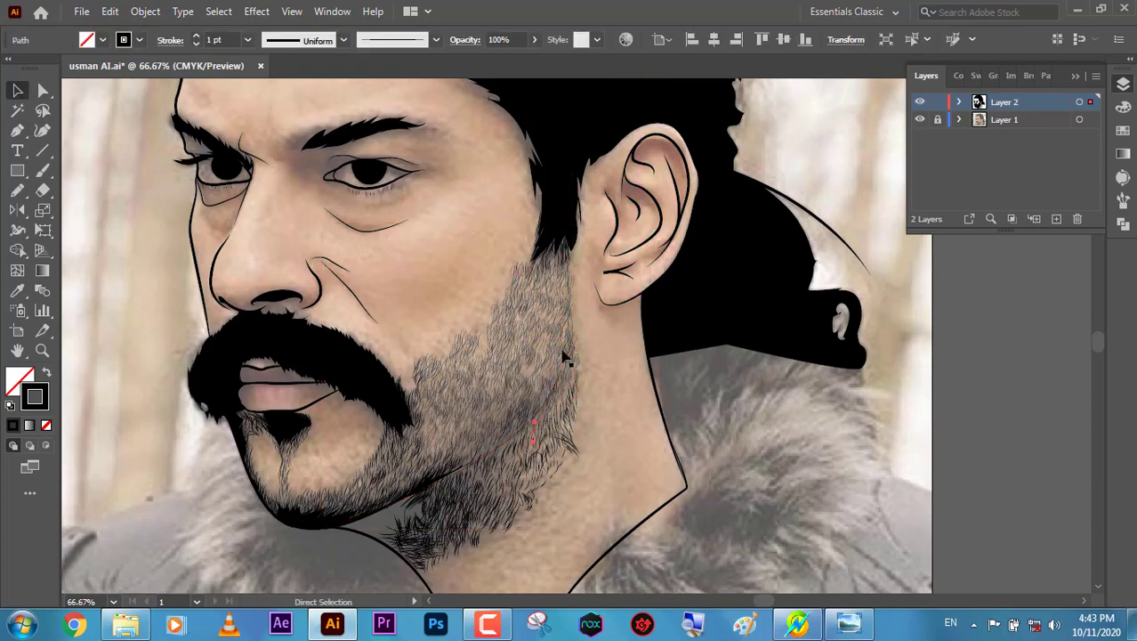
key("p")
left_click_drag(566, 216, 553, 56)
scroll(570, 339, "up", 1)
left_click_drag(573, 363, 584, 420)
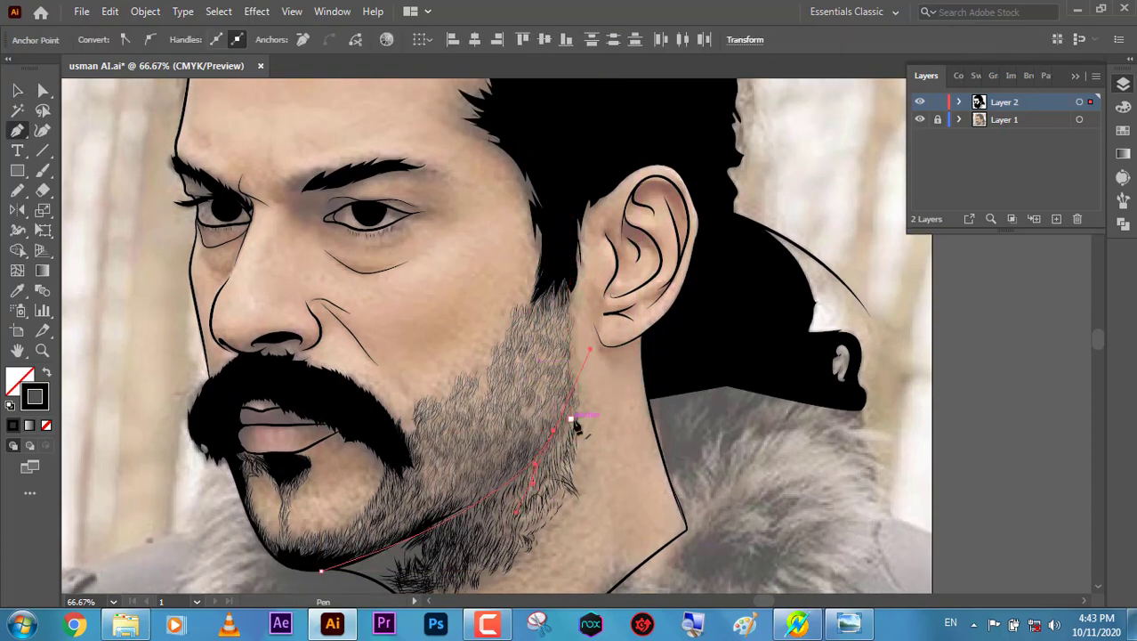
left_click(920, 102)
left_click(920, 102)
left_click(920, 102)
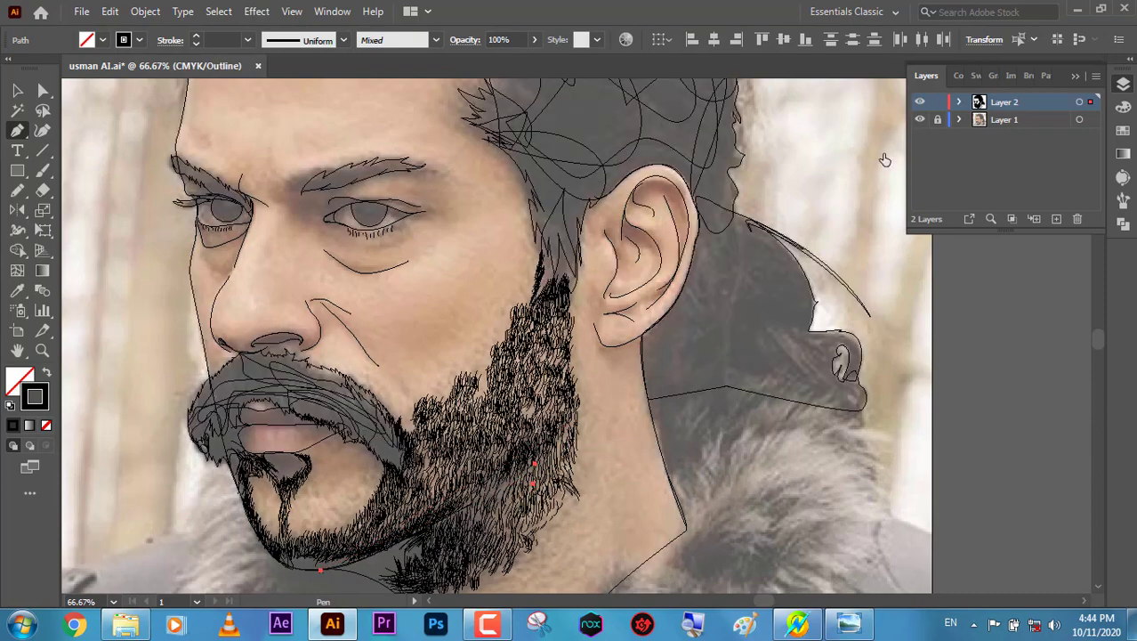
left_click(920, 102)
left_click_drag(532, 465, 557, 432)
left_click_drag(570, 254, 570, 225)
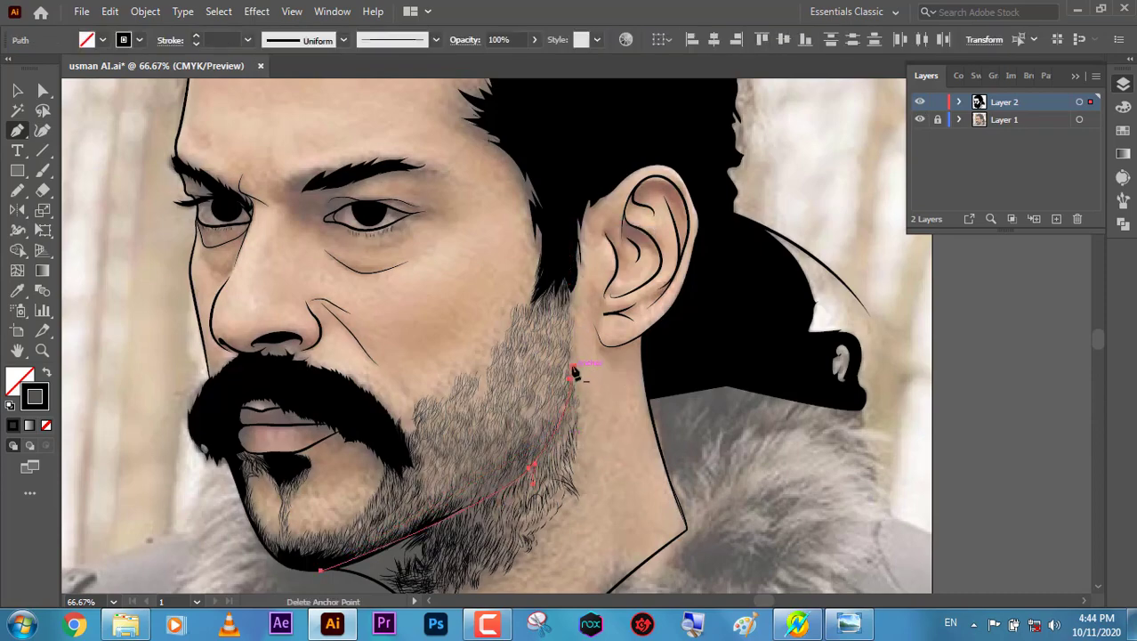
Inspect the jaw anchor near the ear up close, then select the whole jaw path.
key("v")
key("a")
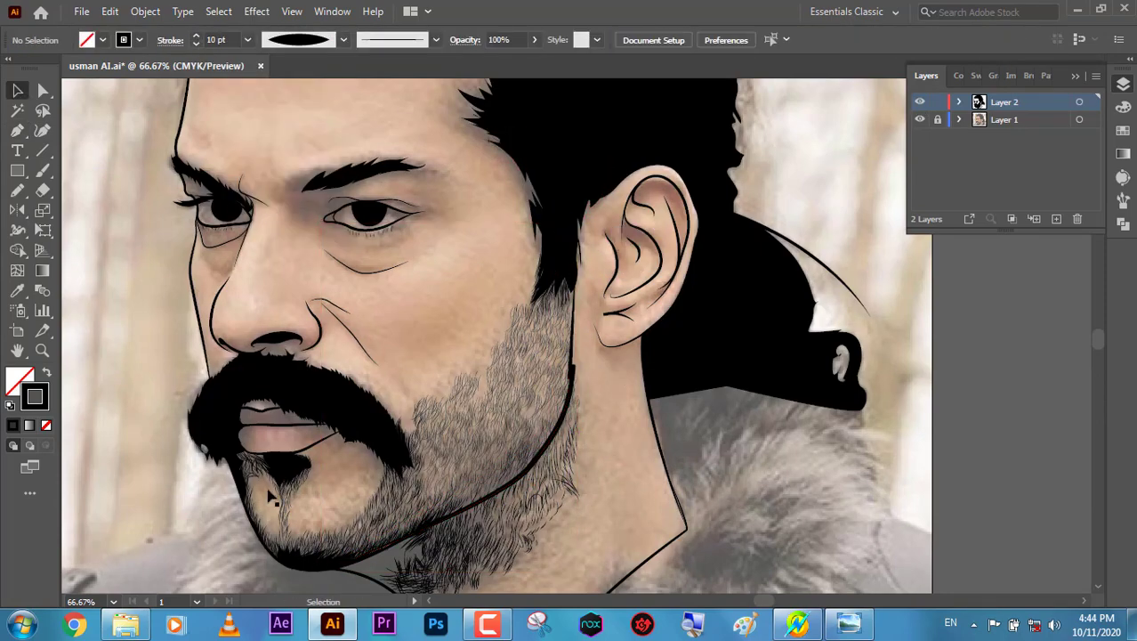
left_click(572, 365)
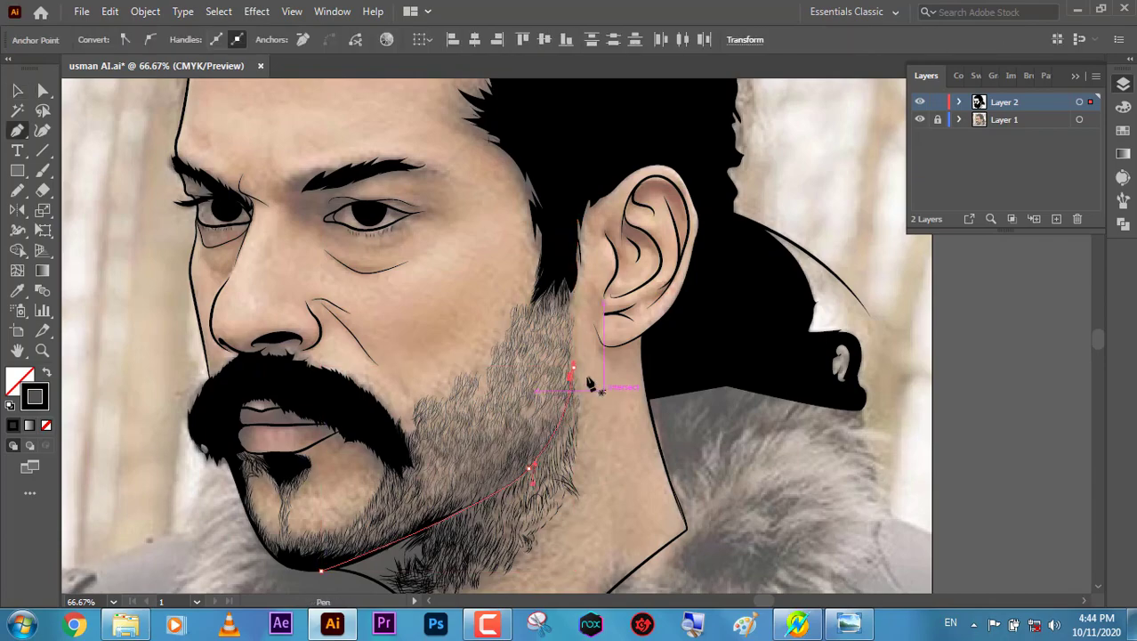
key("z")
left_click_drag(579, 376, 580, 325)
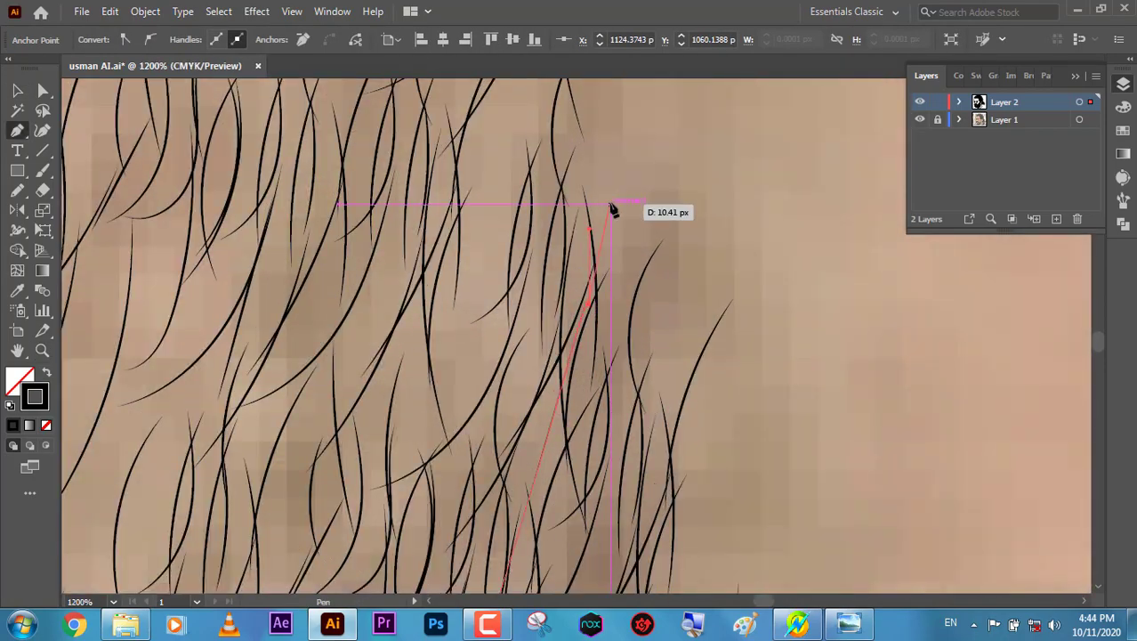
left_click(548, 386, "alt")
left_click(577, 386, "alt")
left_click(577, 386, "alt")
key("v")
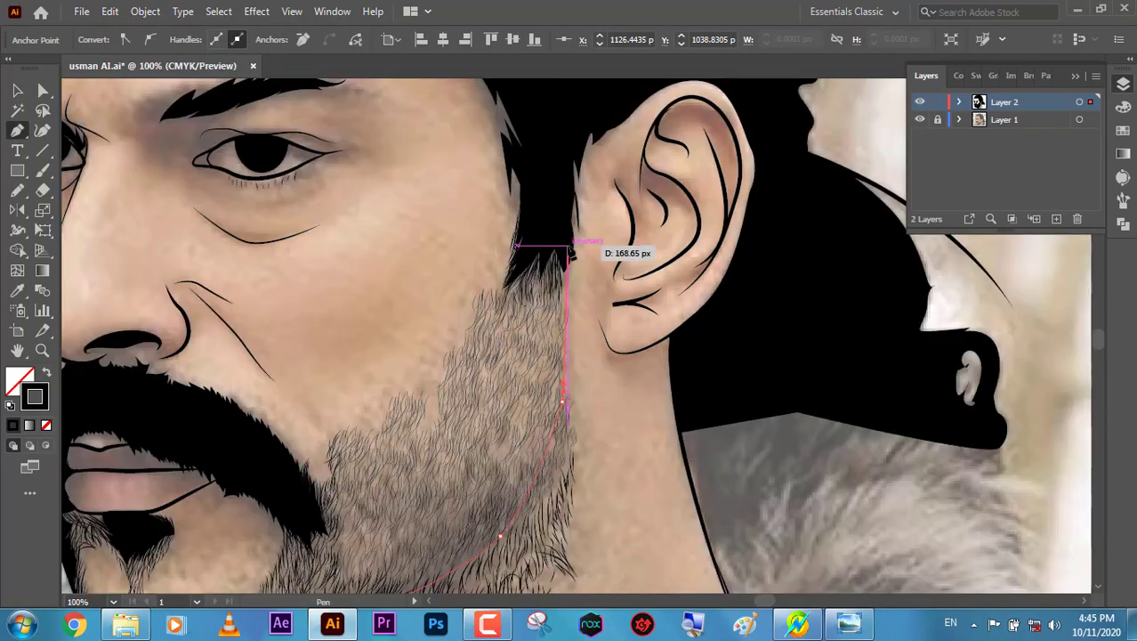
left_click(566, 254)
Fit the artboard in view and rotate a chin hair clump so it lies flatter.
left_click(310, 373)
key("ctrl+0")
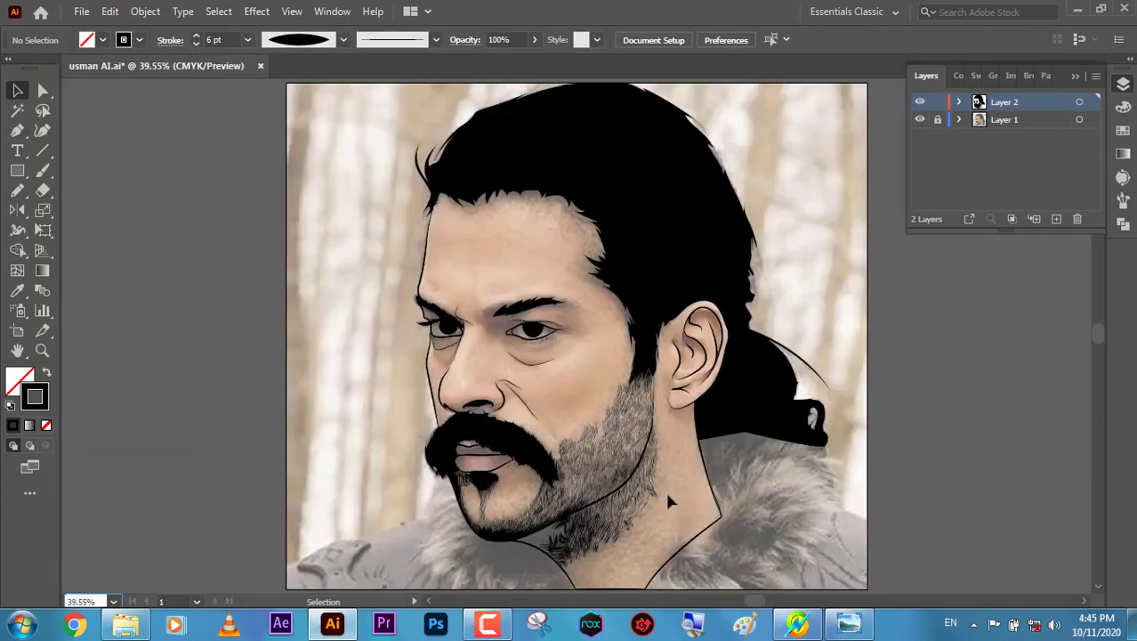
left_click(920, 119)
left_click(920, 119)
scroll(456, 334, "up", 2)
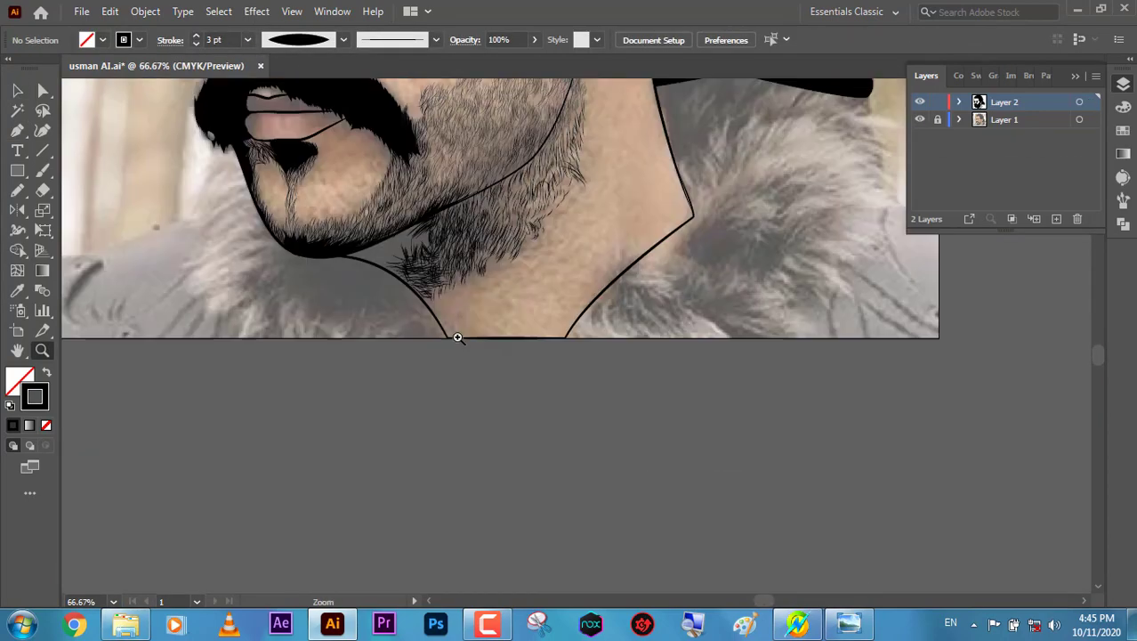
scroll(546, 369, "up", 4)
left_click(508, 417)
mouse_move(507, 415)
left_mouse_down()
mouse_move(574, 331)
mouse_move(609, 365)
mouse_move(525, 372)
mouse_move(360, 317)
mouse_move(356, 411)
mouse_move(498, 403)
left_mouse_up()
Move and resize a larger hair clump down under the jaw, then fit the artboard.
left_click(700, 564)
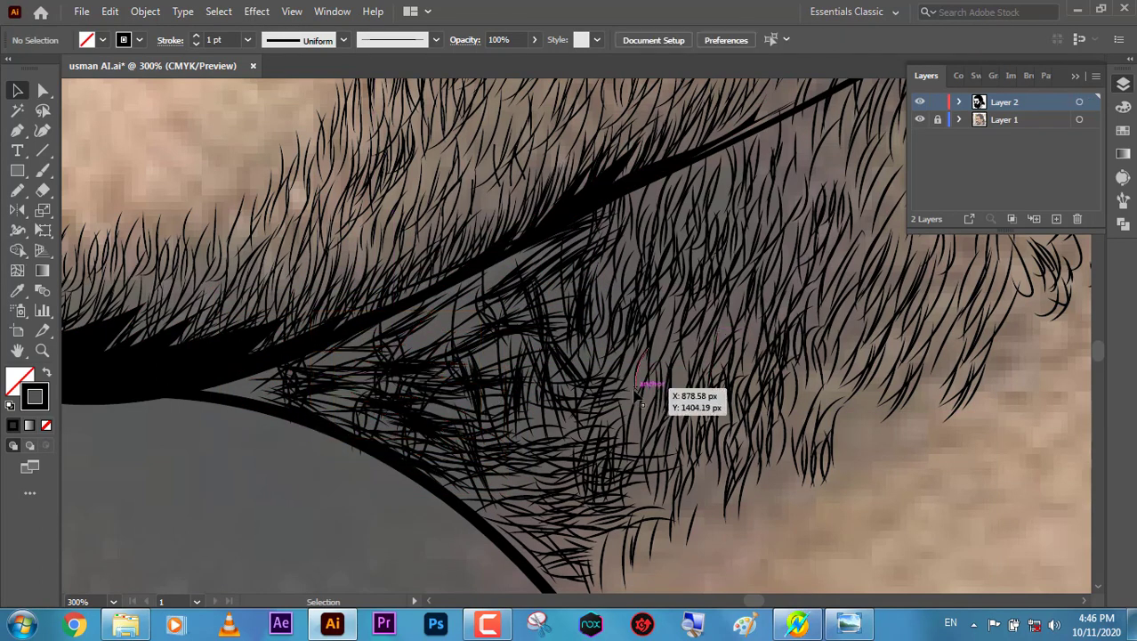
mouse_move(504, 358)
left_mouse_down()
mouse_move(549, 428)
mouse_move(435, 433)
left_mouse_up()
mouse_move(368, 225)
left_mouse_down()
mouse_move(418, 278)
mouse_move(534, 284)
left_mouse_up()
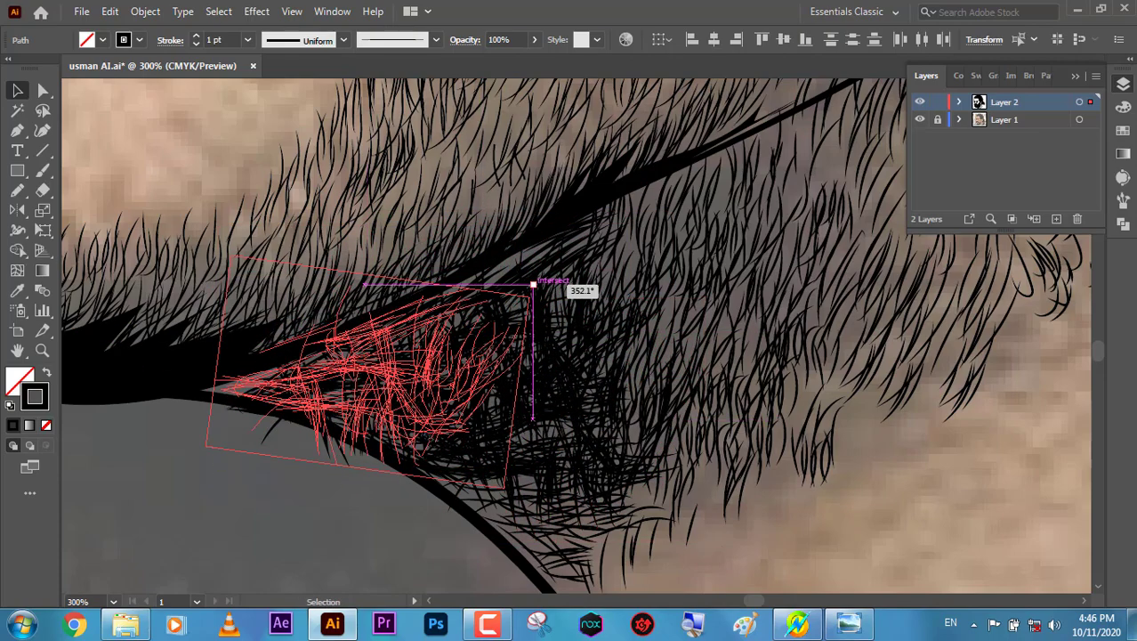
key("ctrl+shift+a")
key("ctrl+minus")
key("ctrl+minus")
key("ctrl+minus")
key("ctrl+minus")
key("ctrl+minus")
left_click(114, 601)
left_click(154, 584)
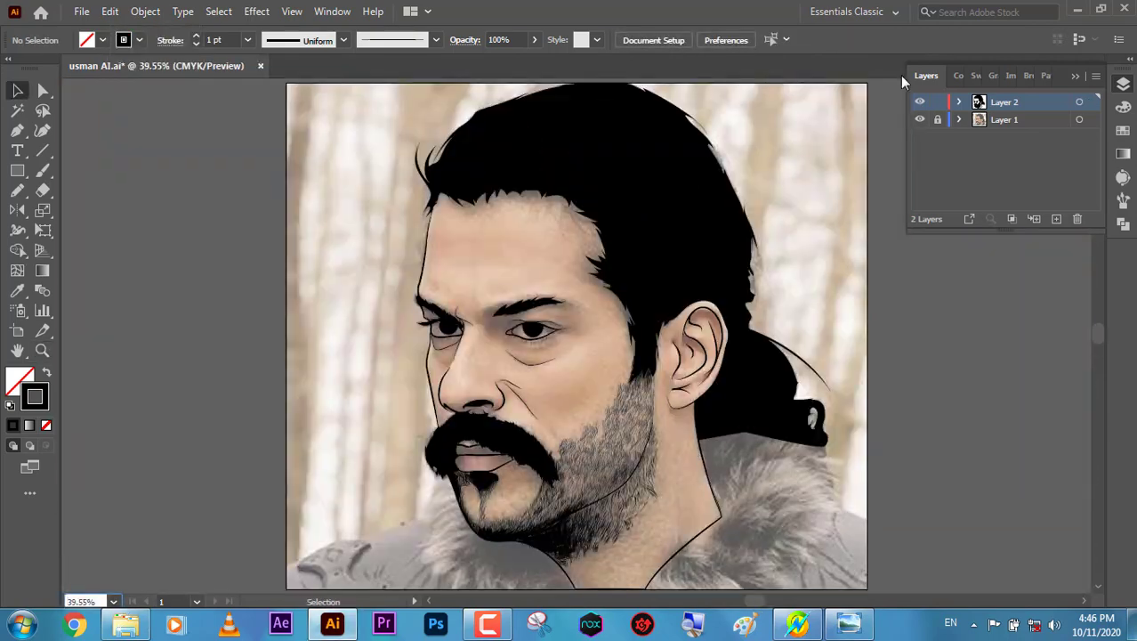
Hide the reference photo layer and zoom in on the chin beard.
left_click(919, 119)
left_click(919, 119)
left_click(919, 119)
key("z")
left_click(662, 258)
left_click(662, 258)
key("v")
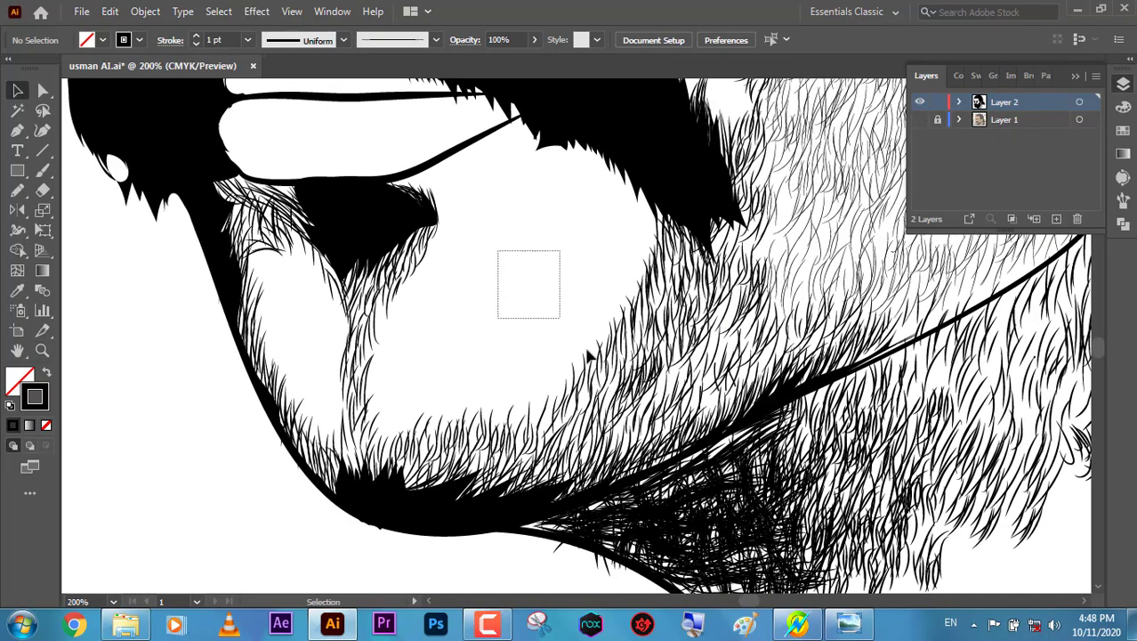
Select the beard hair strokes across cheek and chin and make them 2 pt thick.
left_click_drag(496, 249, 654, 372)
left_click_drag(292, 285, 407, 406)
left_click_drag(303, 406, 683, 413)
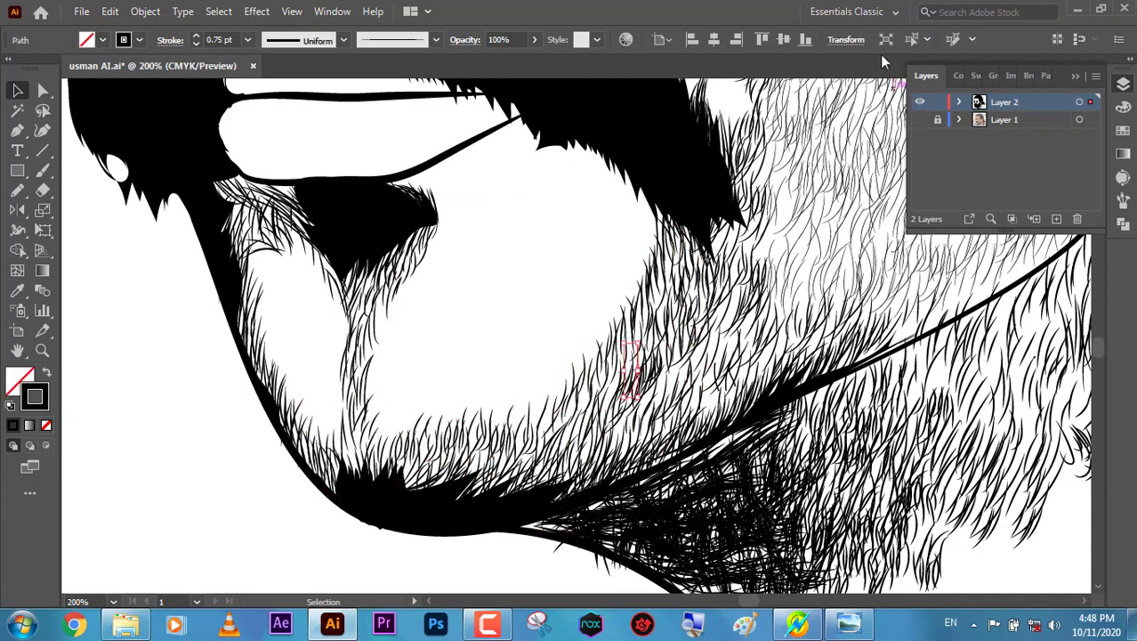
left_click_drag(632, 377, 181, 51)
key("ctrl+shift+a")
left_click(113, 602)
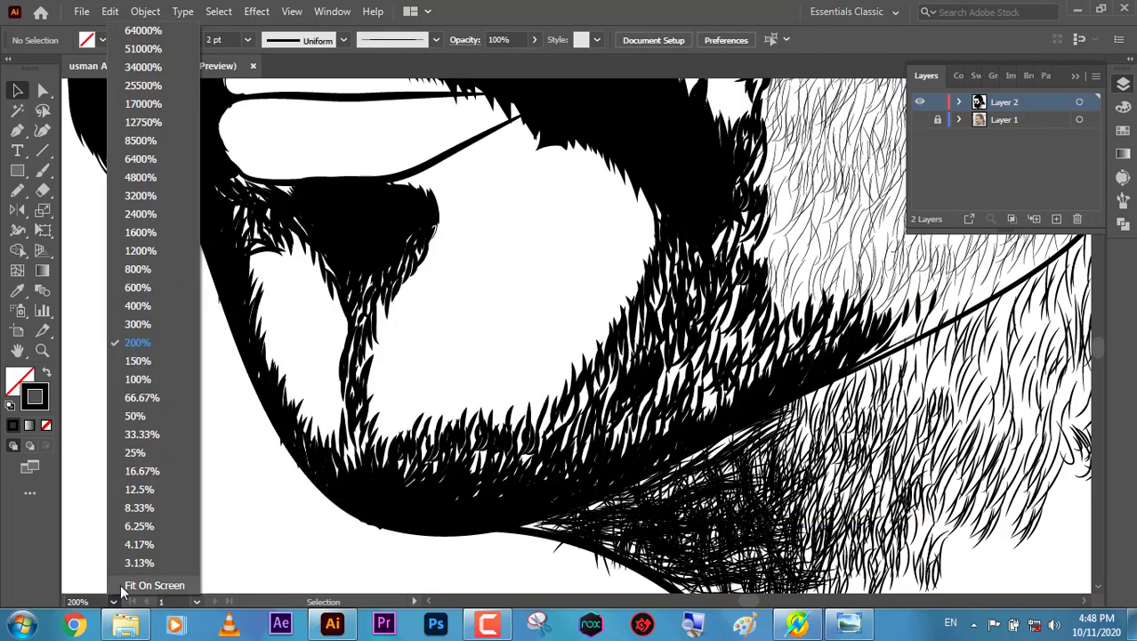
left_click(147, 618)
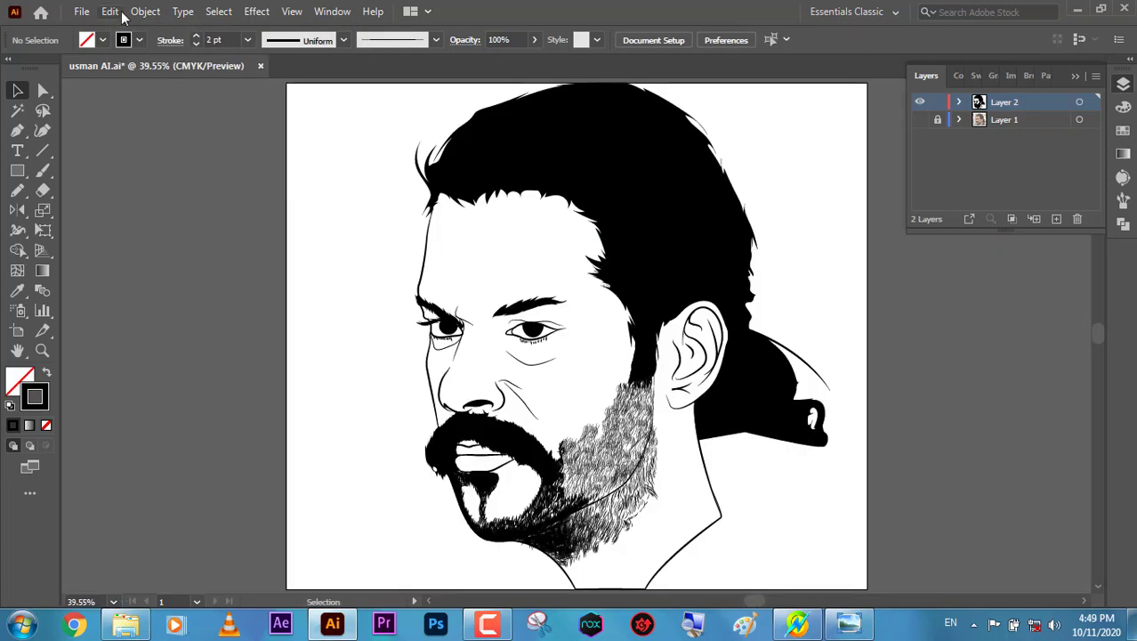
Adjust stroke weights: beard strokes to 1 pt and the jaw curve to 4 pt.
left_click(195, 43)
left_click(352, 309)
key("z")
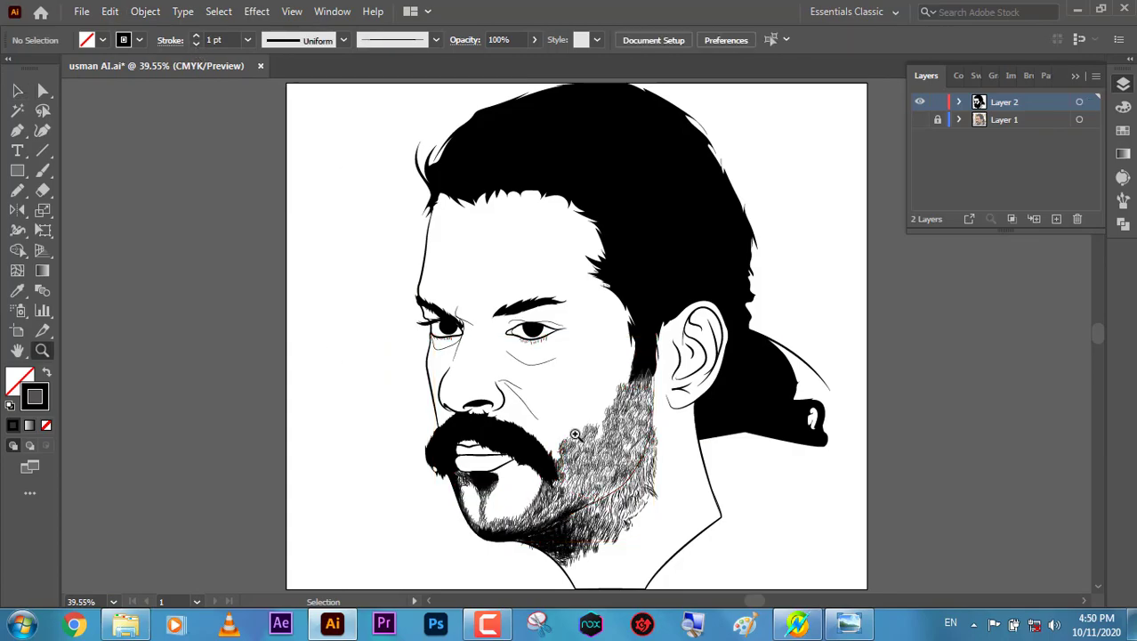
left_click(576, 434)
key("v")
left_click(498, 245)
key("ctrl+shift+a")
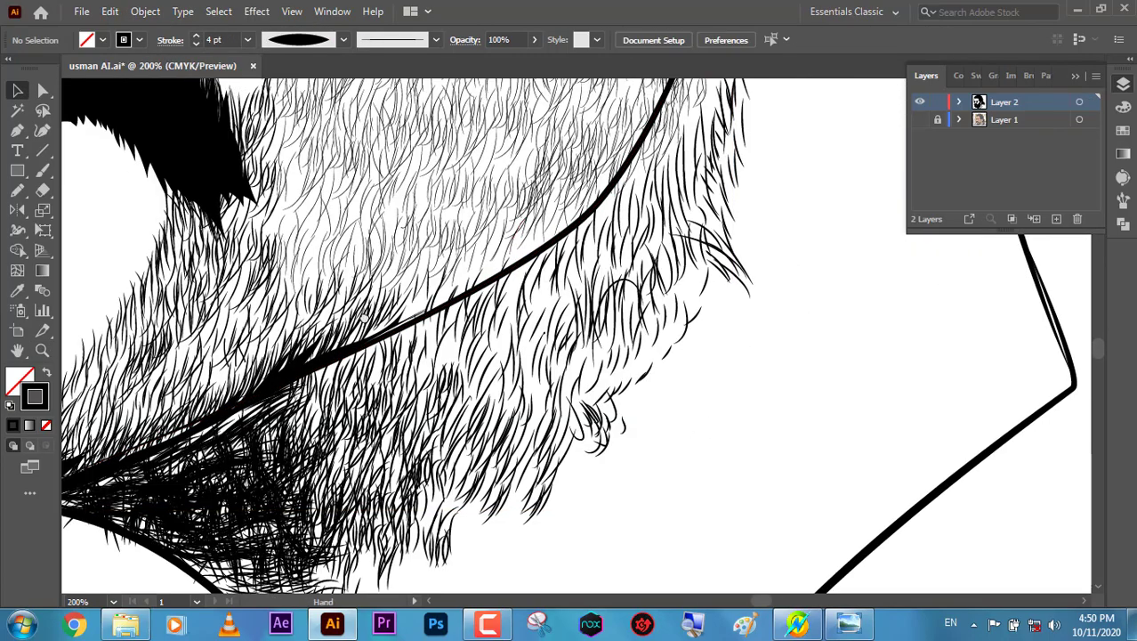
Select the stubble strands on the beard and move a copy of them.
left_click_drag(434, 351, 386, 402)
key("ctrl+shift+a")
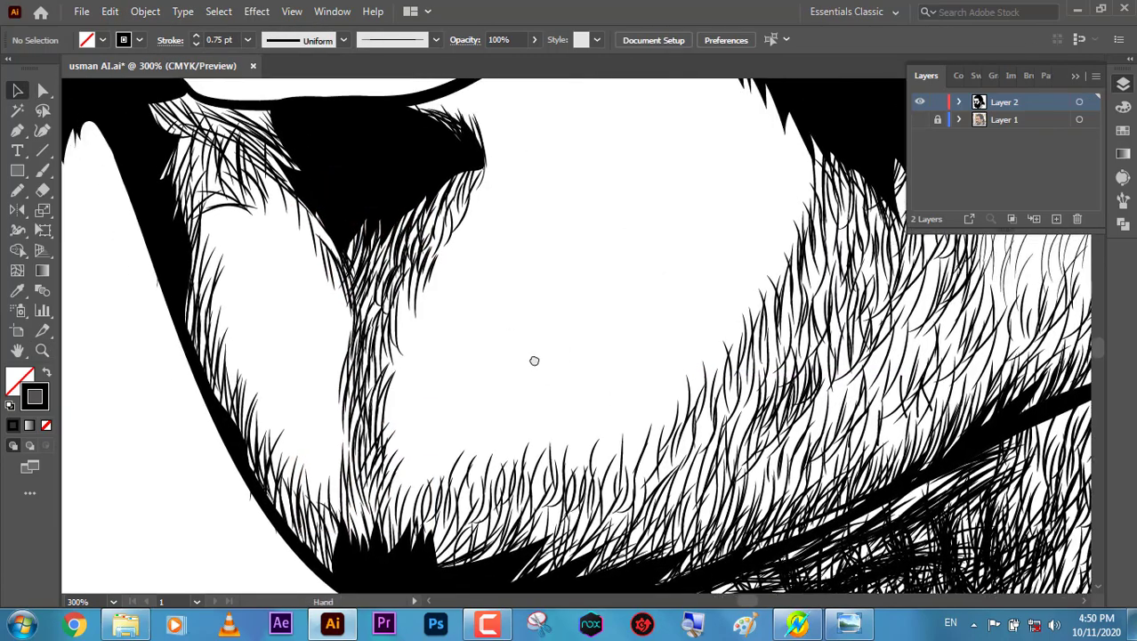
left_click_drag(534, 361, 587, 414)
key("ctrl+a")
left_click_drag(737, 438, 736, 438)
key("ctrl+shift+a")
key("ctrl+0")
Save the portrait with File > Save and zoom in on the mustache and lips.
left_click(81, 11)
left_click(163, 147)
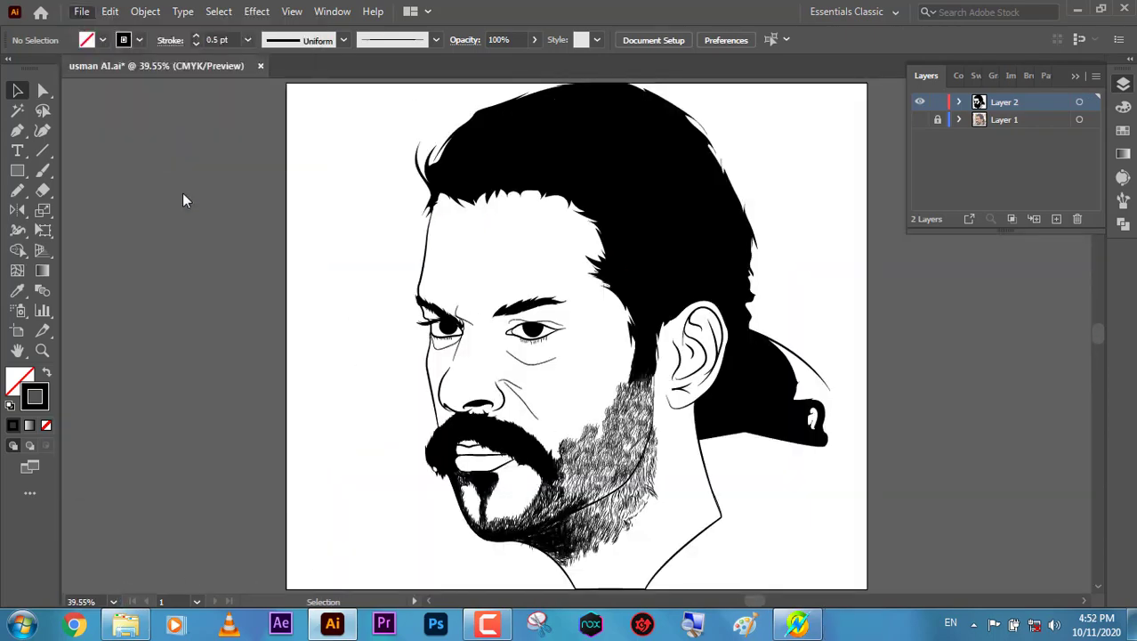
left_click(789, 497, "ctrl")
left_click(545, 298, "ctrl")
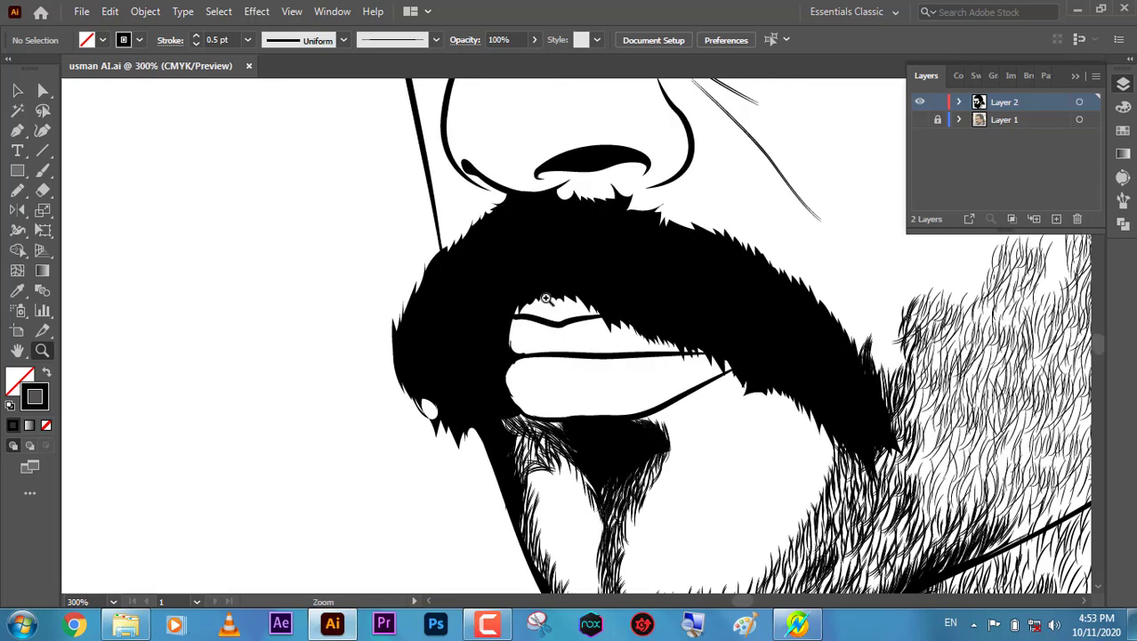
left_click(545, 298)
key("b")
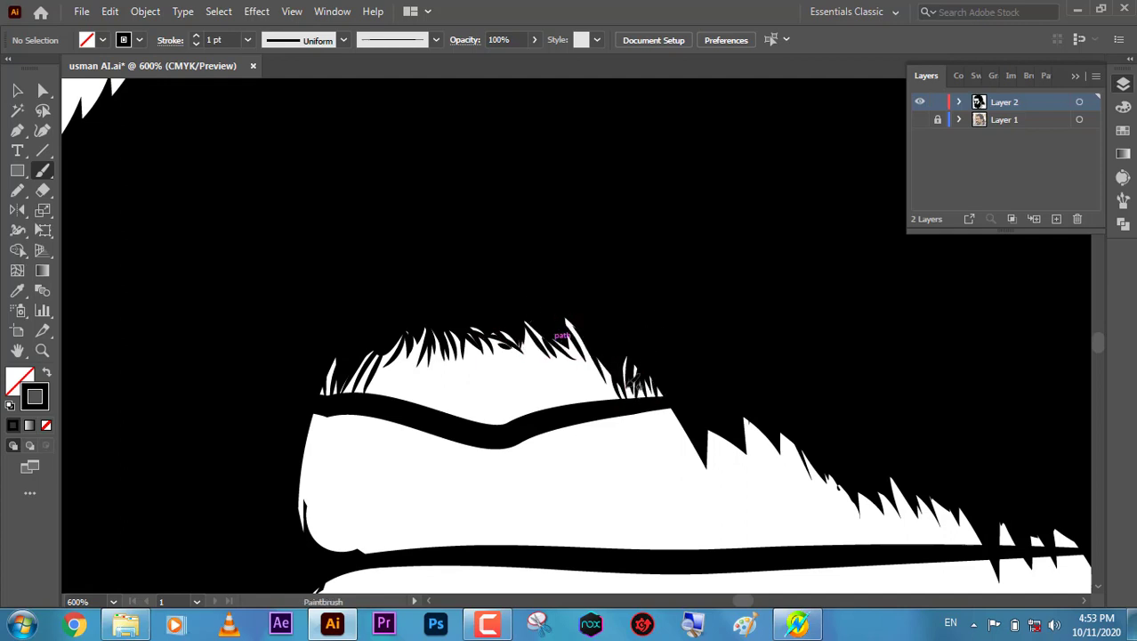
Select all strokes on the drawing layer, then view the artwork at 100%.
key("v")
key("ctrl+a")
key("ctrl+0")
left_click(709, 494)
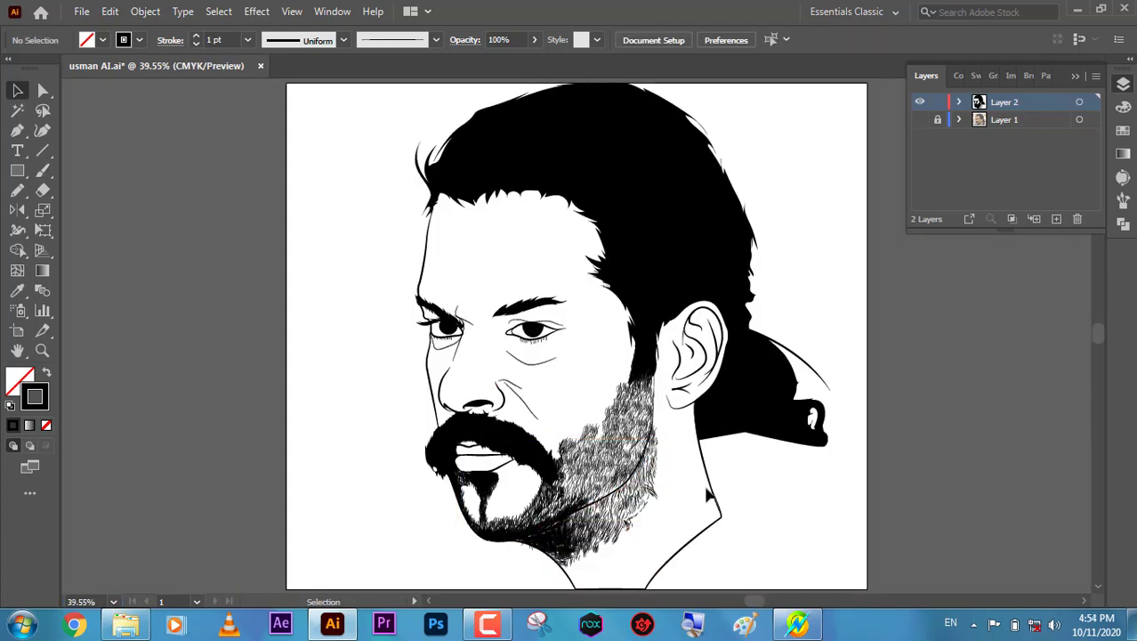
double_click(41, 350)
key("b")
Make the stray curved stroke left of the face 2 pt thick.
left_click_drag(195, 187, 214, 327)
key("v")
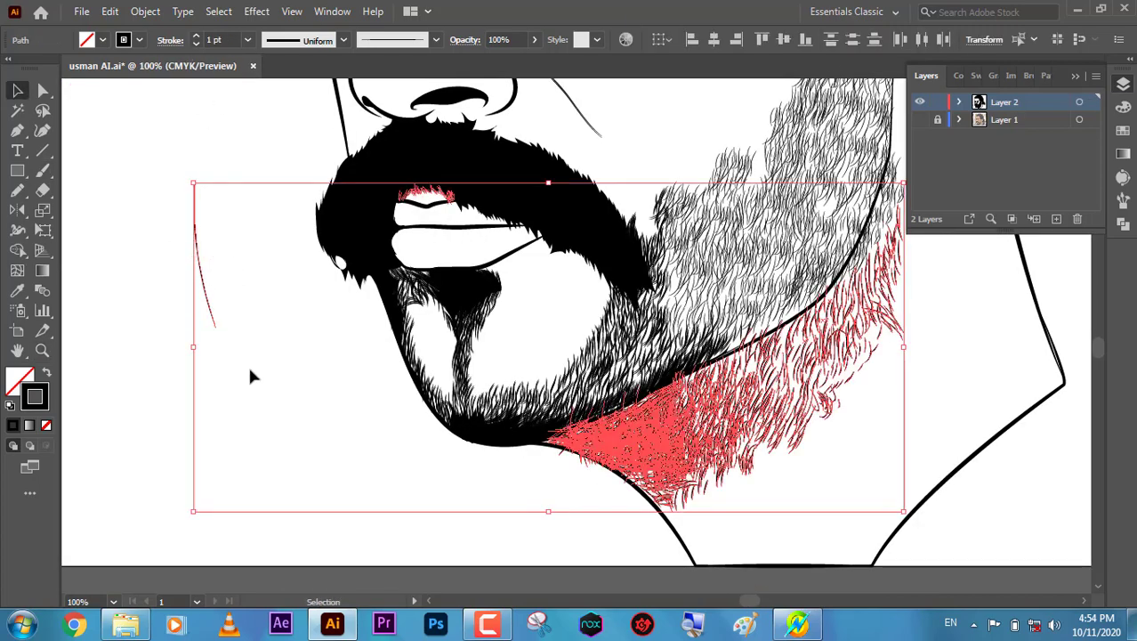
left_click(204, 267)
left_click(223, 303)
left_click(208, 297)
left_click(331, 131)
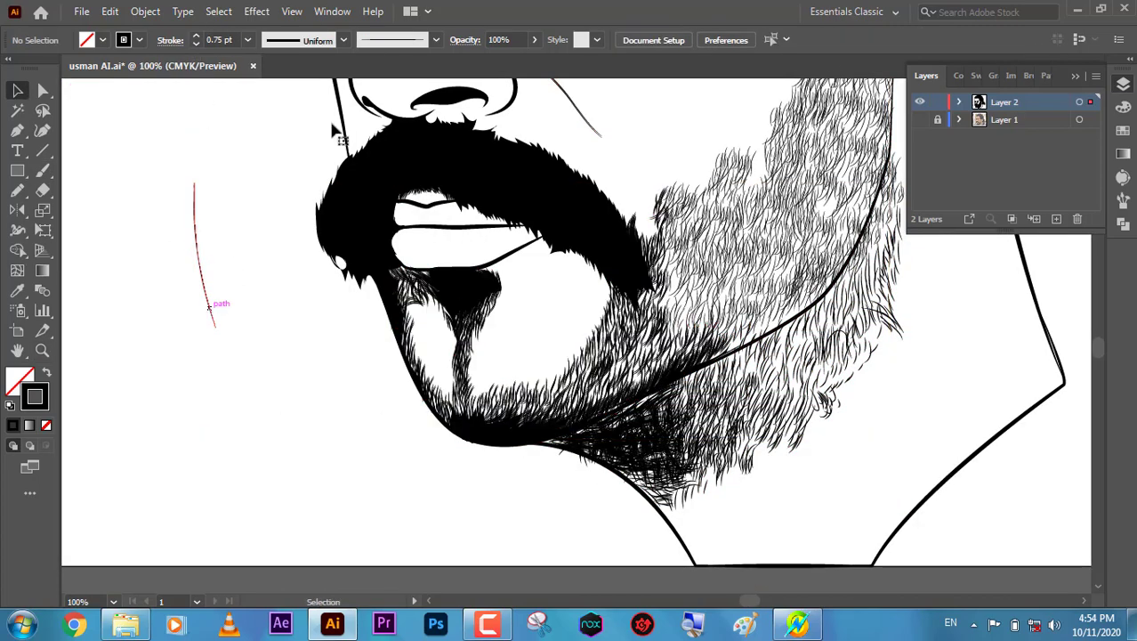
left_click(331, 131)
left_click(205, 267)
left_click(250, 293)
left_click(209, 263)
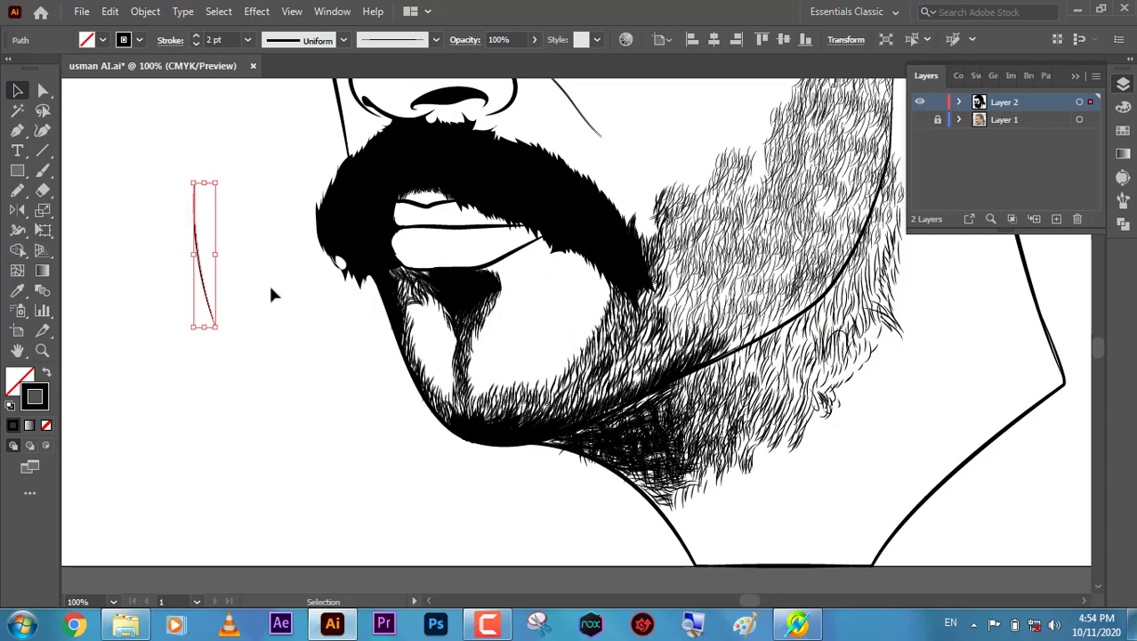
key("ctrl+shift+a")
scroll(364, 270, "up", 5)
key("b")
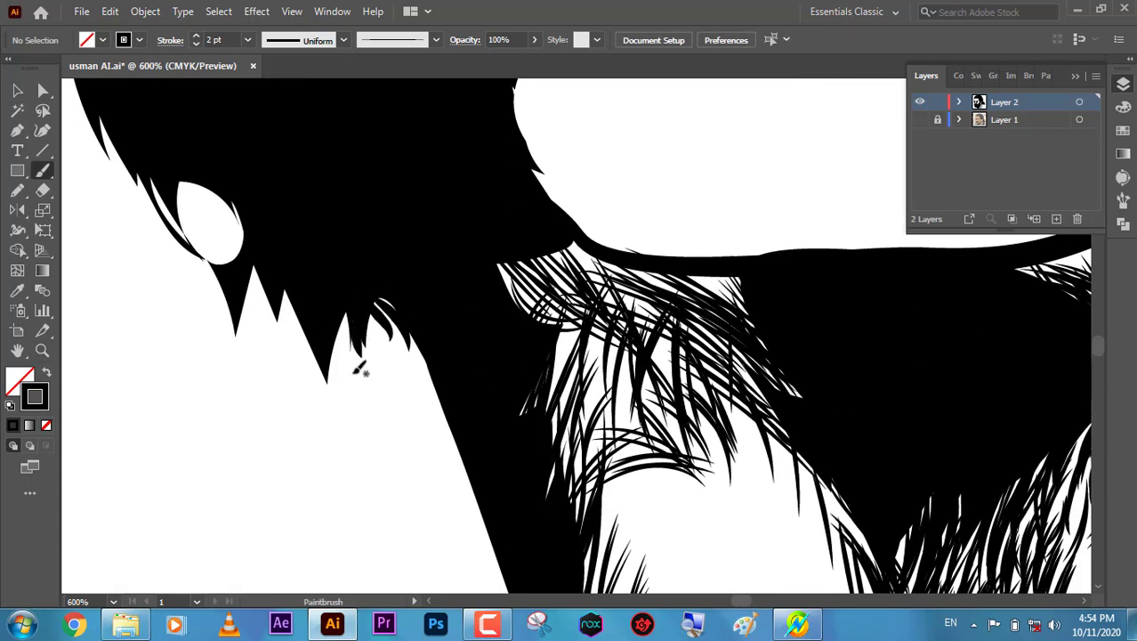
Paint black 2 pt strands into the mustache's white gaps and up its left edge.
mouse_move(290, 279)
left_mouse_down()
mouse_move(307, 378)
mouse_move(280, 370)
left_mouse_up()
left_click_drag(253, 276, 242, 349)
mouse_move(240, 258)
left_mouse_down()
mouse_move(186, 173)
mouse_move(311, 198)
left_mouse_up()
left_click_drag(276, 267, 312, 356)
mouse_move(267, 176)
left_mouse_down()
mouse_move(338, 399)
mouse_move(281, 307)
mouse_move(254, 218)
left_mouse_up()
left_click_drag(258, 240, 286, 405)
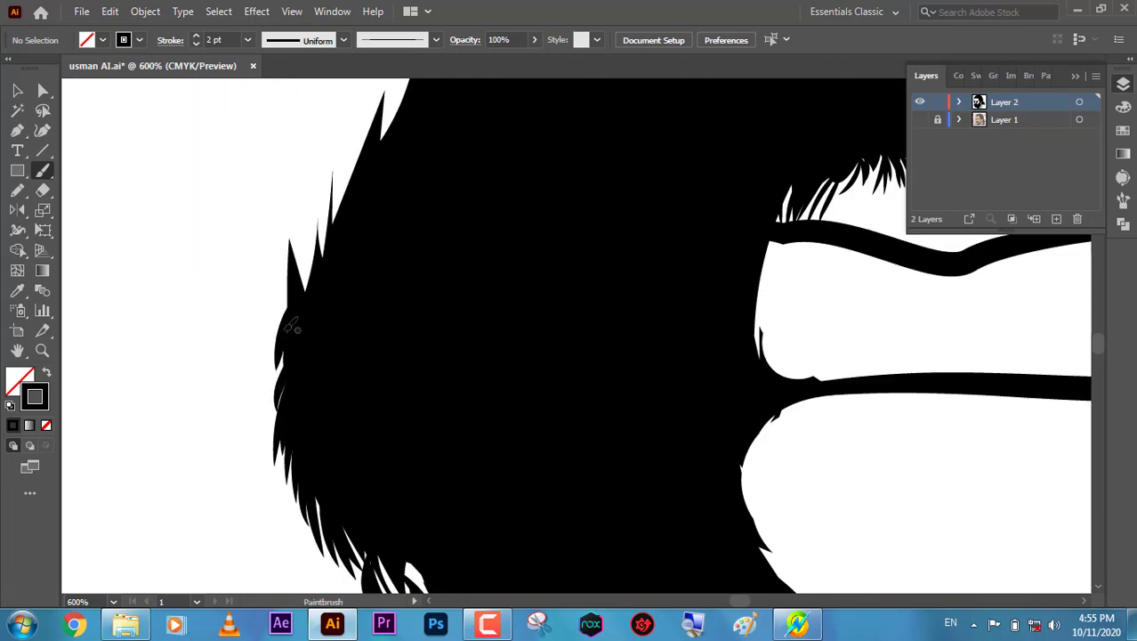
left_click_drag(290, 325, 300, 224)
left_click_drag(353, 105, 318, 275)
Paint thin strands along the mustache's lower edge to darken it.
left_click_drag(302, 372, 327, 325)
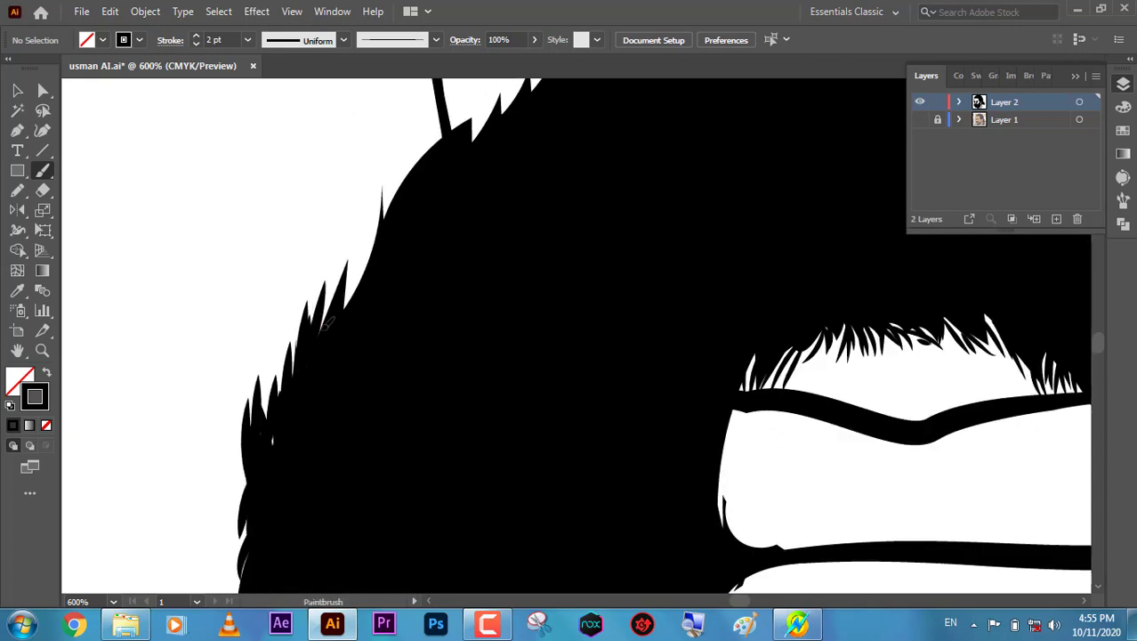
mouse_move(359, 271)
left_mouse_down()
mouse_move(379, 178)
mouse_move(342, 298)
left_mouse_up()
mouse_move(356, 355)
left_mouse_down()
mouse_move(432, 240)
mouse_move(381, 342)
left_mouse_up()
left_click_drag(367, 381, 425, 350)
left_click_drag(462, 281, 480, 256)
left_click_drag(477, 276, 429, 400)
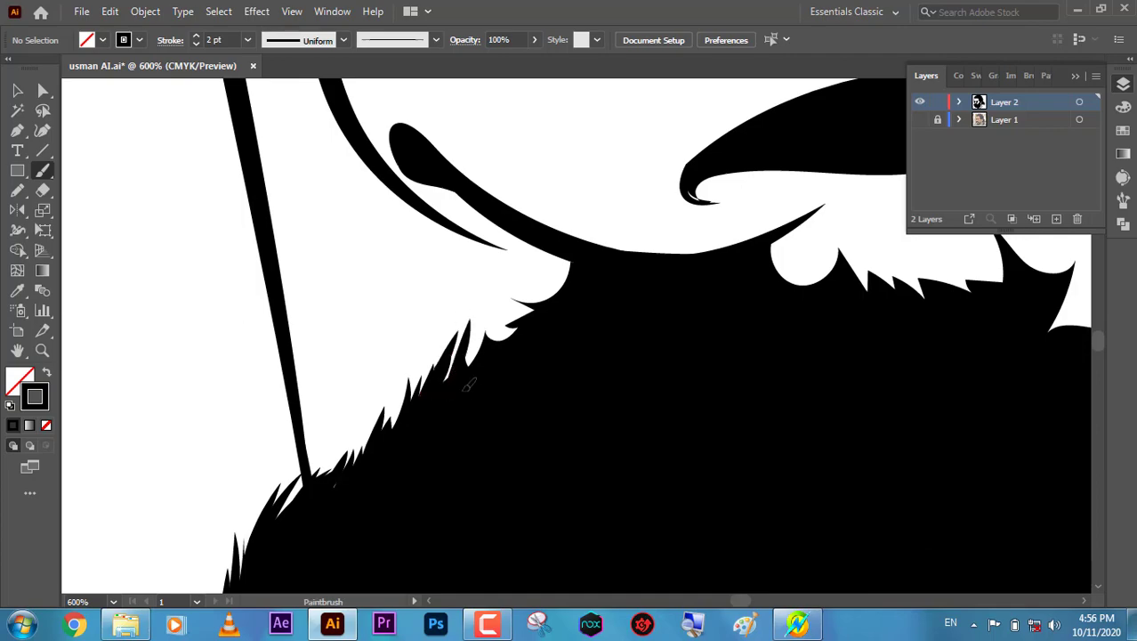
left_click_drag(482, 307, 587, 265)
left_click_drag(587, 265, 418, 375)
Fit the artboard, briefly toggle the reference photo, then zoom in on the mustache.
key("v")
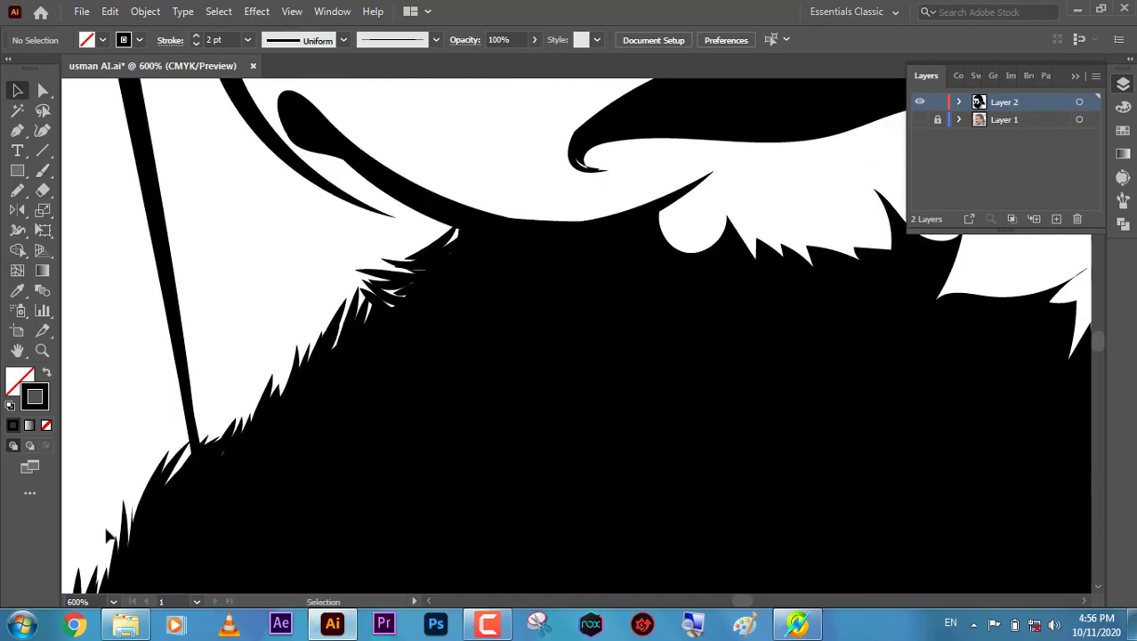
key("ctrl+0")
left_click(920, 119)
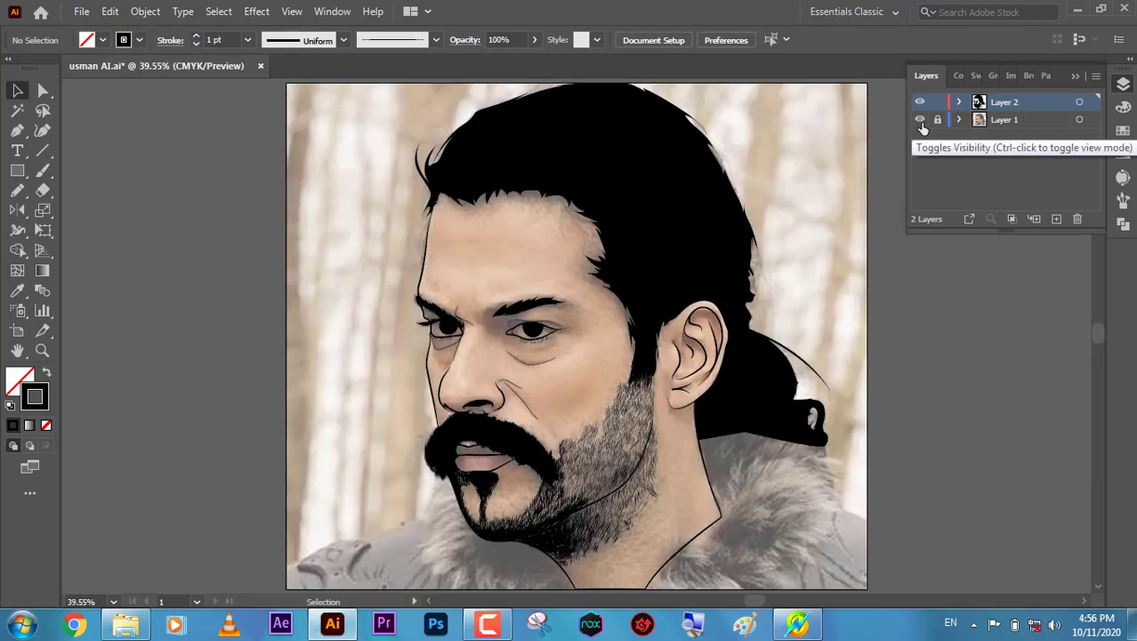
left_click(921, 120)
key("z")
left_click(538, 354)
left_click(538, 354)
left_click(589, 323)
key("b")
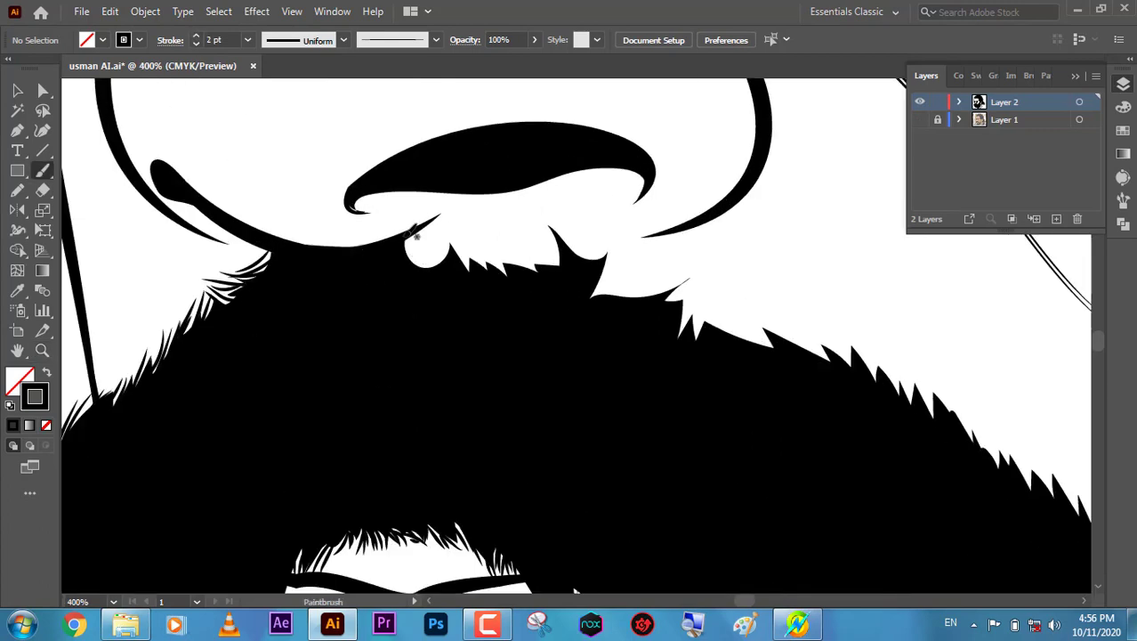
Paint hair spikes along the mustache's top edge, right edge and right tip.
left_click_drag(470, 238, 557, 283)
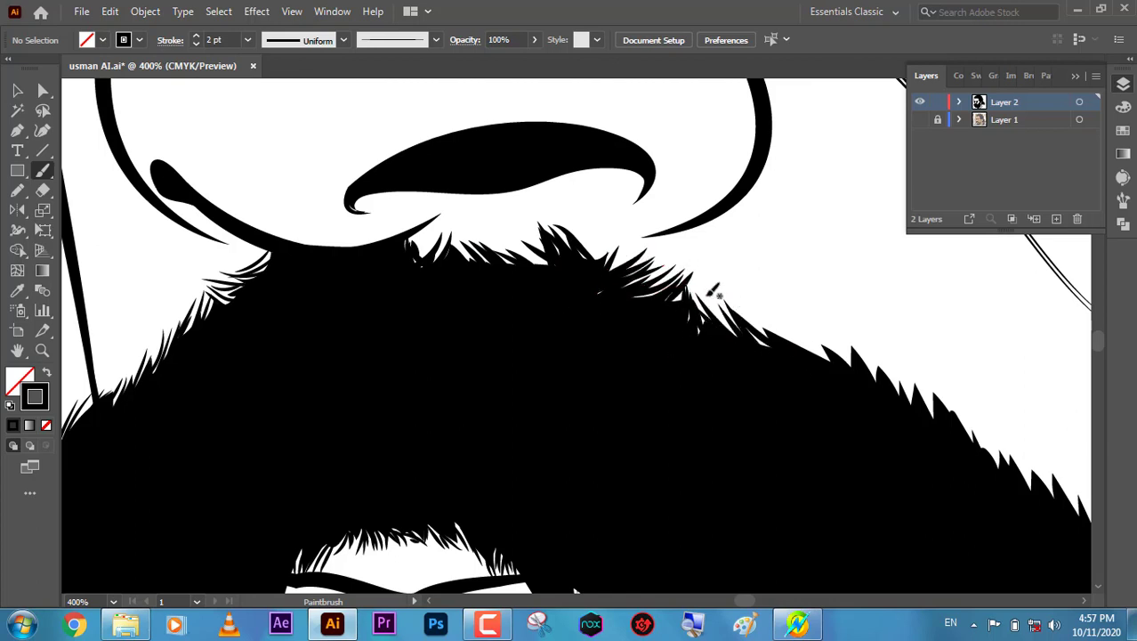
left_click_drag(715, 291, 569, 266)
left_click_drag(660, 290, 724, 322)
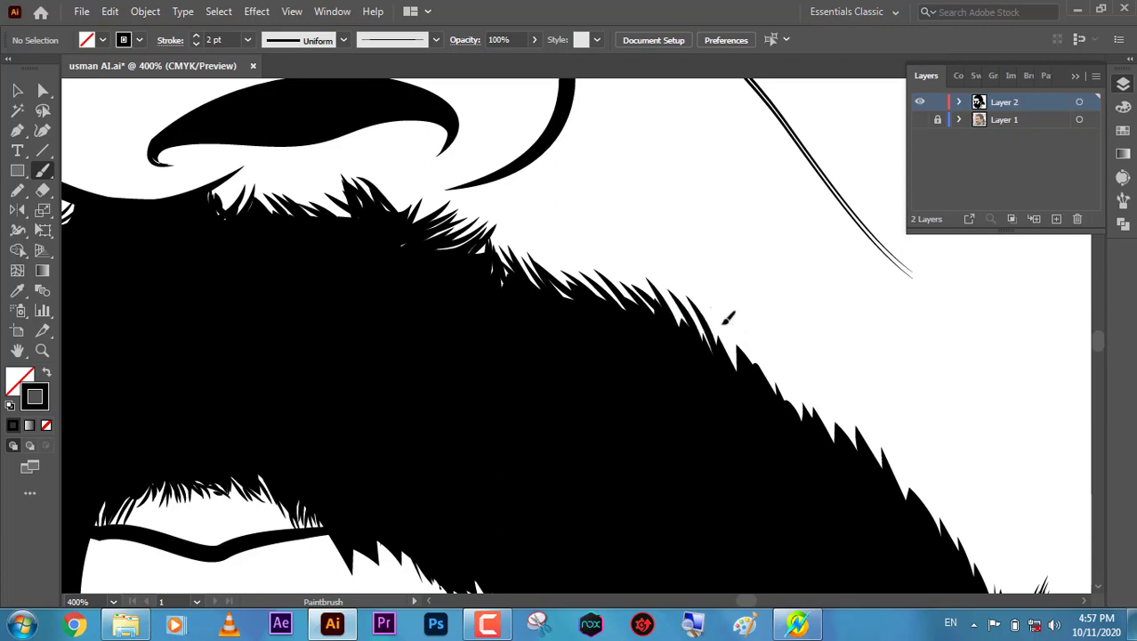
left_click_drag(787, 371, 644, 343)
left_click_drag(748, 445, 647, 363)
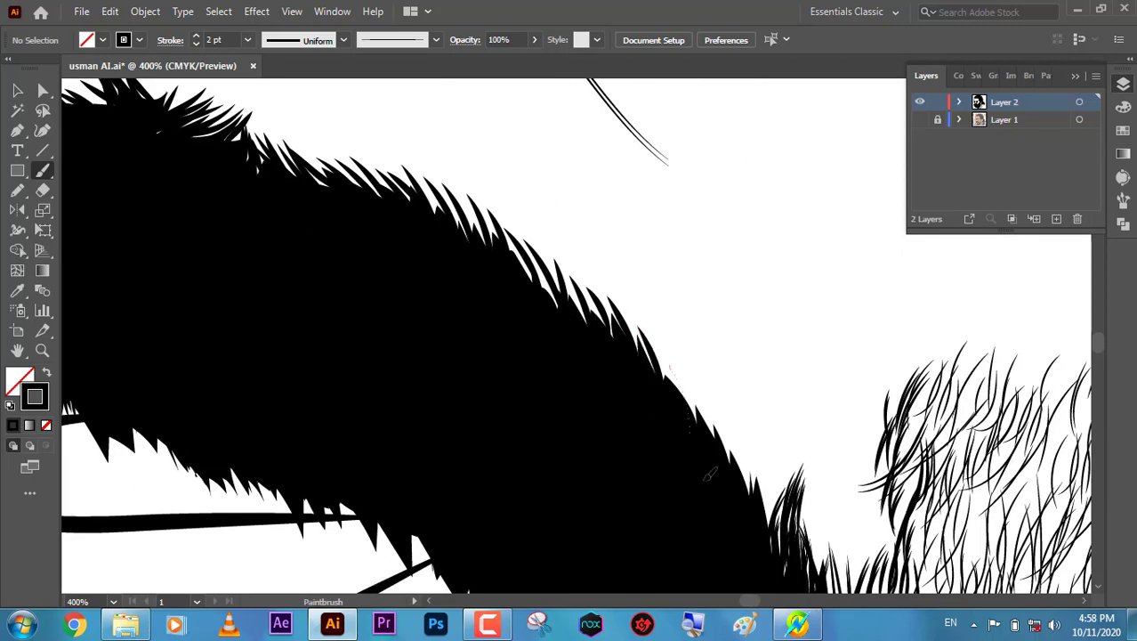
mouse_move(709, 474)
left_mouse_down()
mouse_move(666, 378)
mouse_move(687, 254)
left_mouse_up()
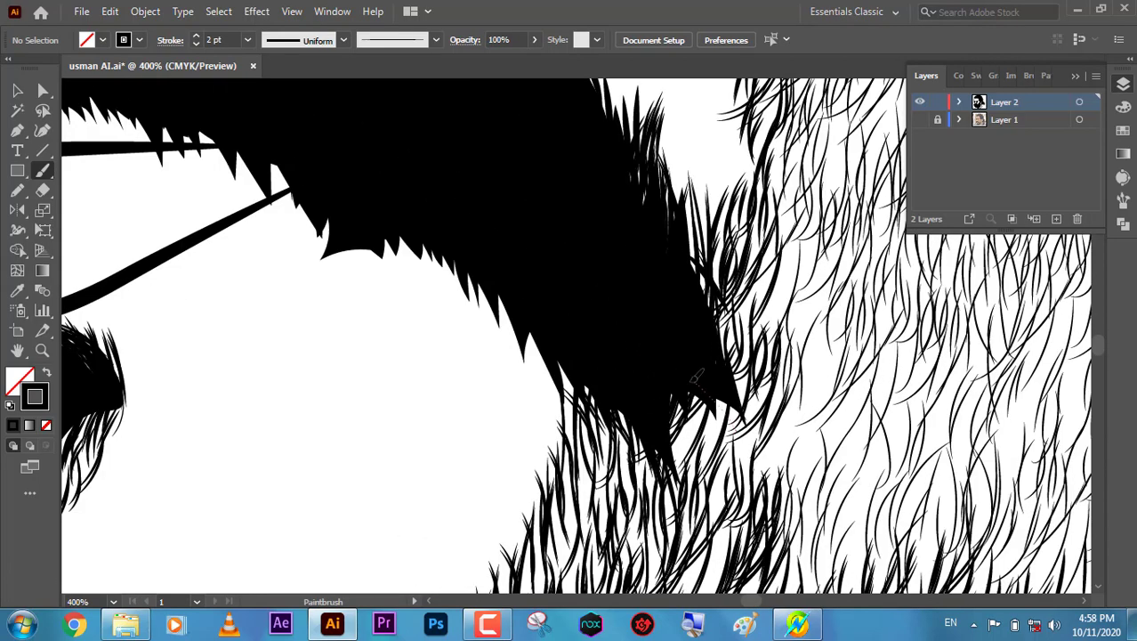
left_click_drag(696, 376, 694, 460)
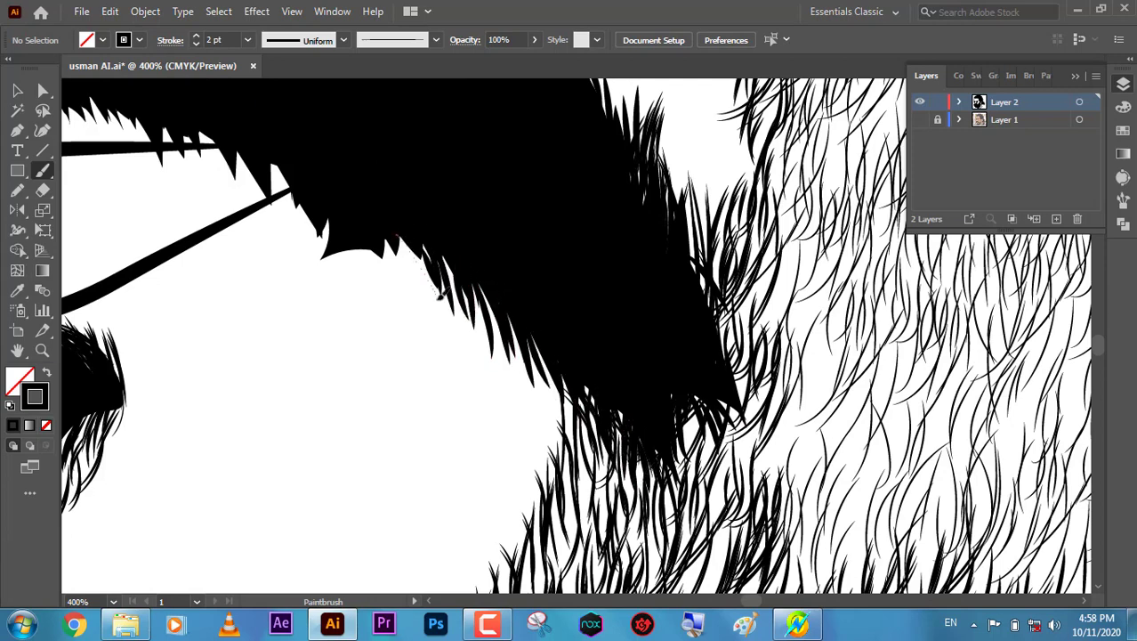
left_click_drag(339, 208, 454, 347)
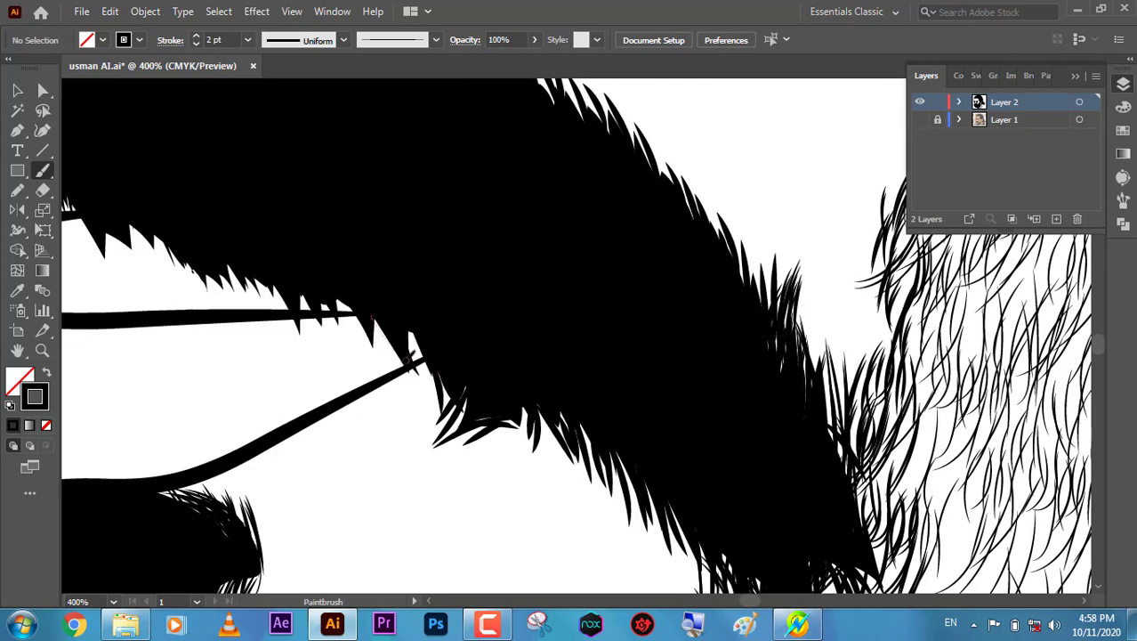
left_click_drag(295, 266, 460, 313)
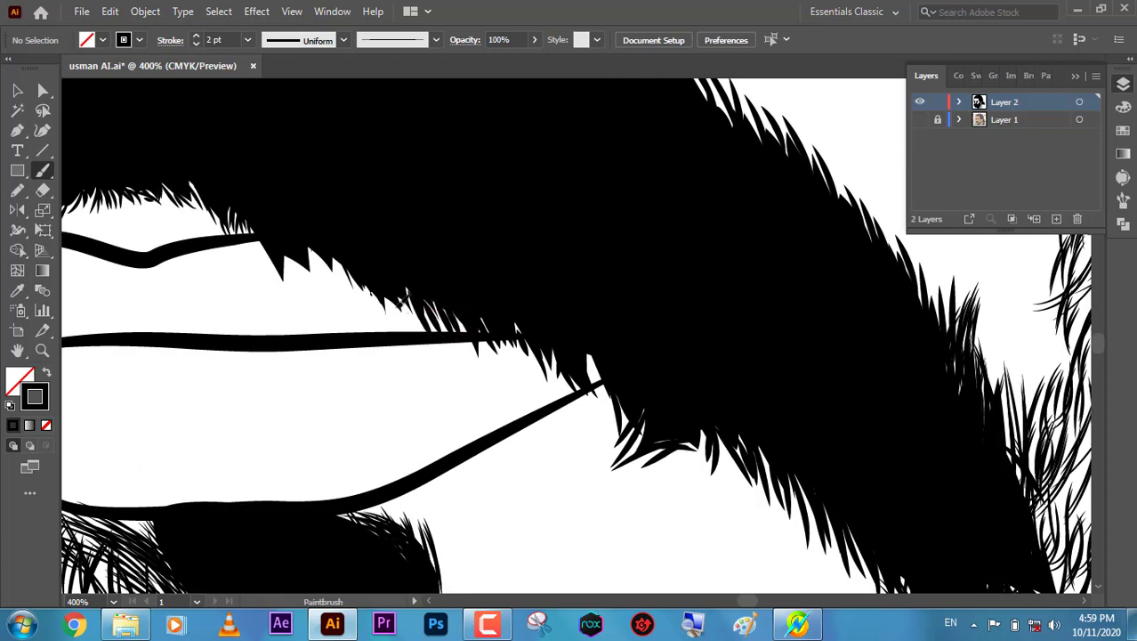
Zoom out to the whole artboard and turn on Layer 1's reference photo.
key("v")
left_click(281, 262)
key("ctrl+minus")
key("ctrl+minus")
left_click(230, 520)
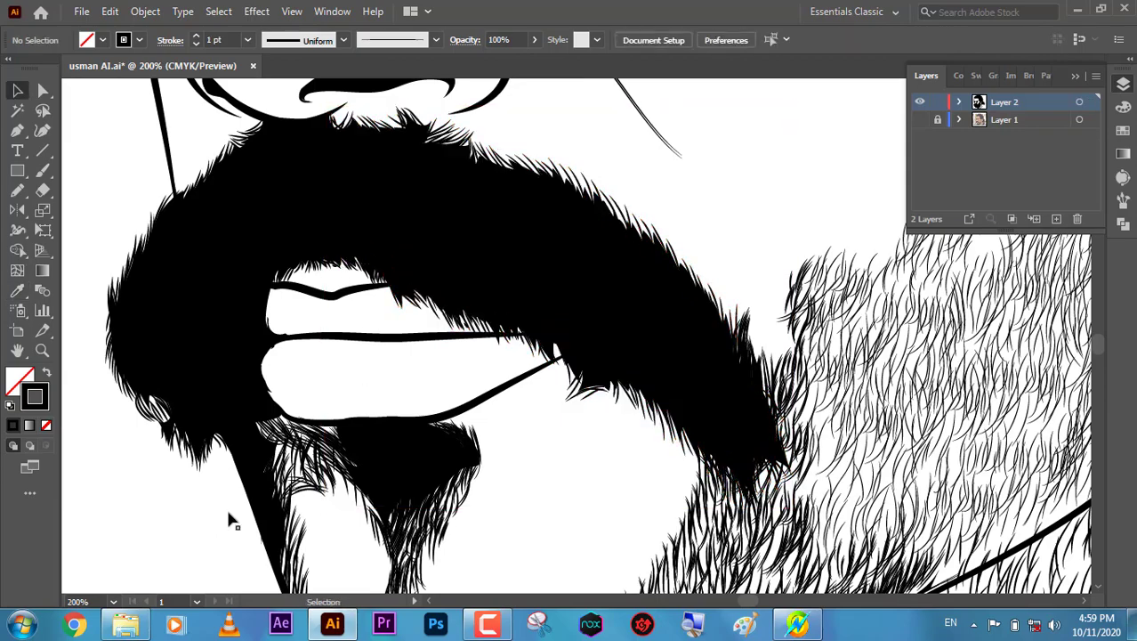
key("ctrl+0")
left_click(920, 119)
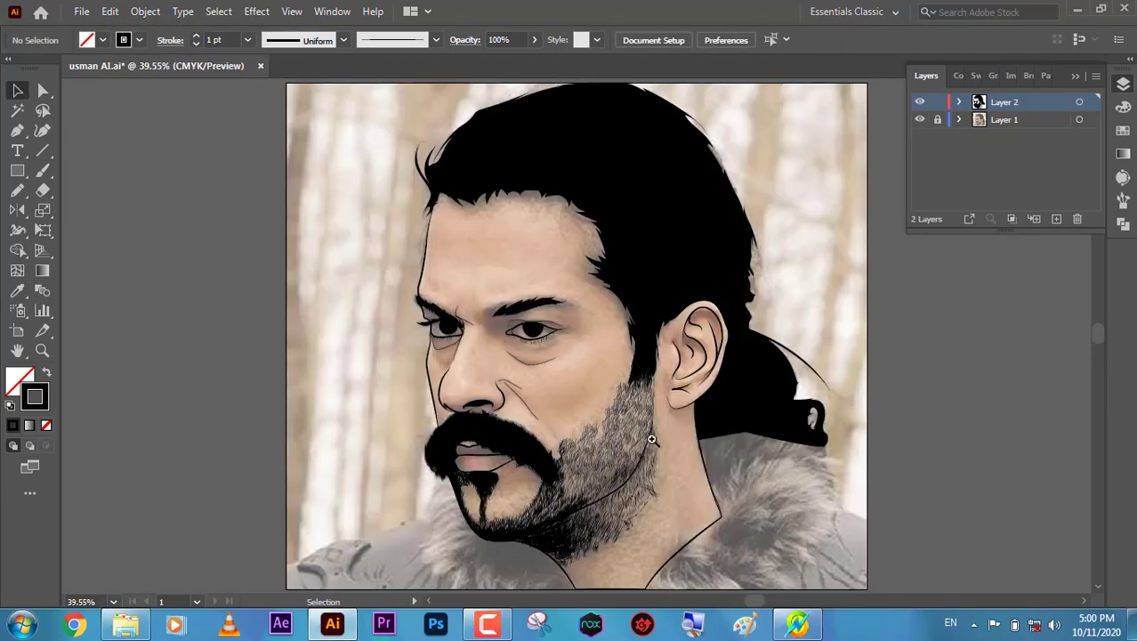
Give the eyebrow tip path a 2 pt stroke and paint thin strands along the eyebrow's top edge.
key("z")
mouse_move(651, 440)
left_mouse_down()
mouse_move(593, 394)
mouse_move(531, 313)
left_mouse_up()
key("v")
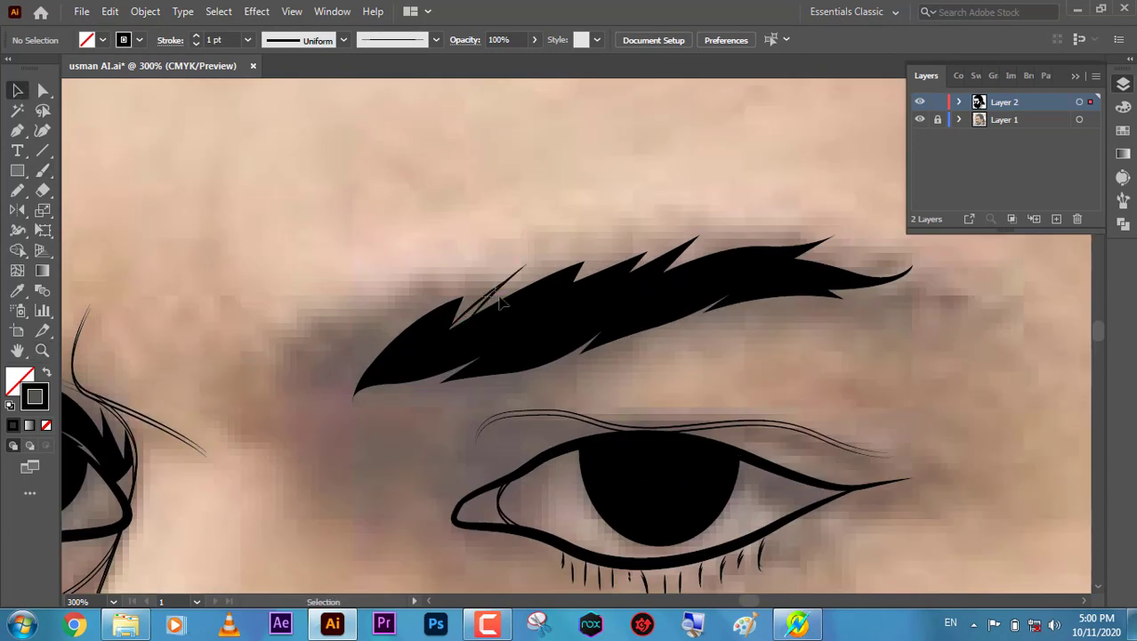
left_click(501, 303)
left_click(196, 35)
left_click(388, 178)
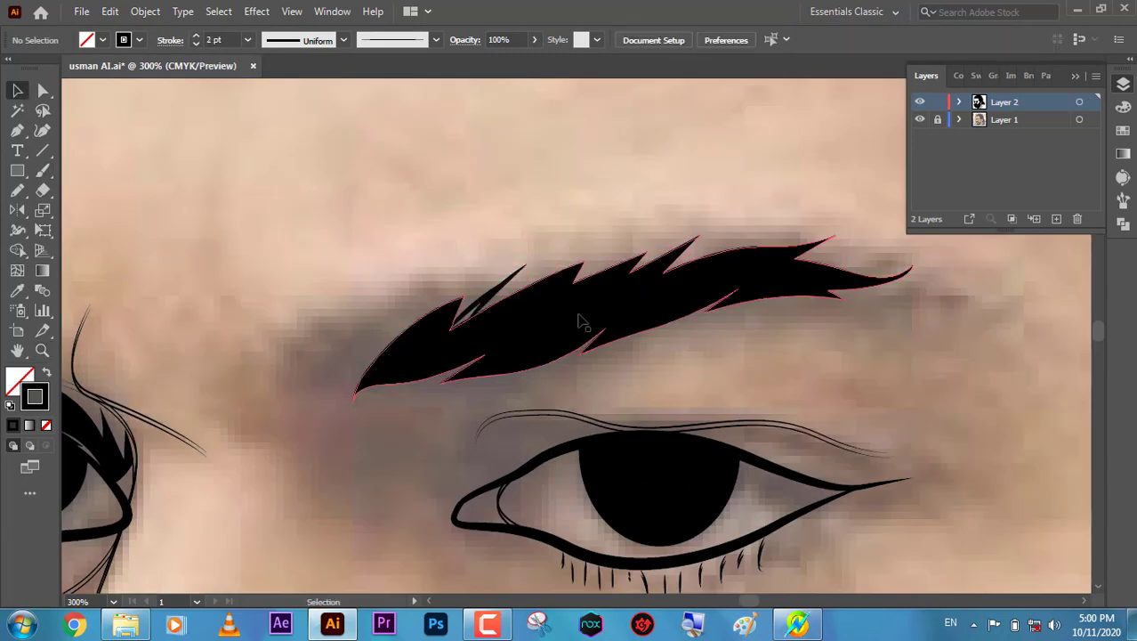
key("b")
left_click_drag(474, 323, 544, 265)
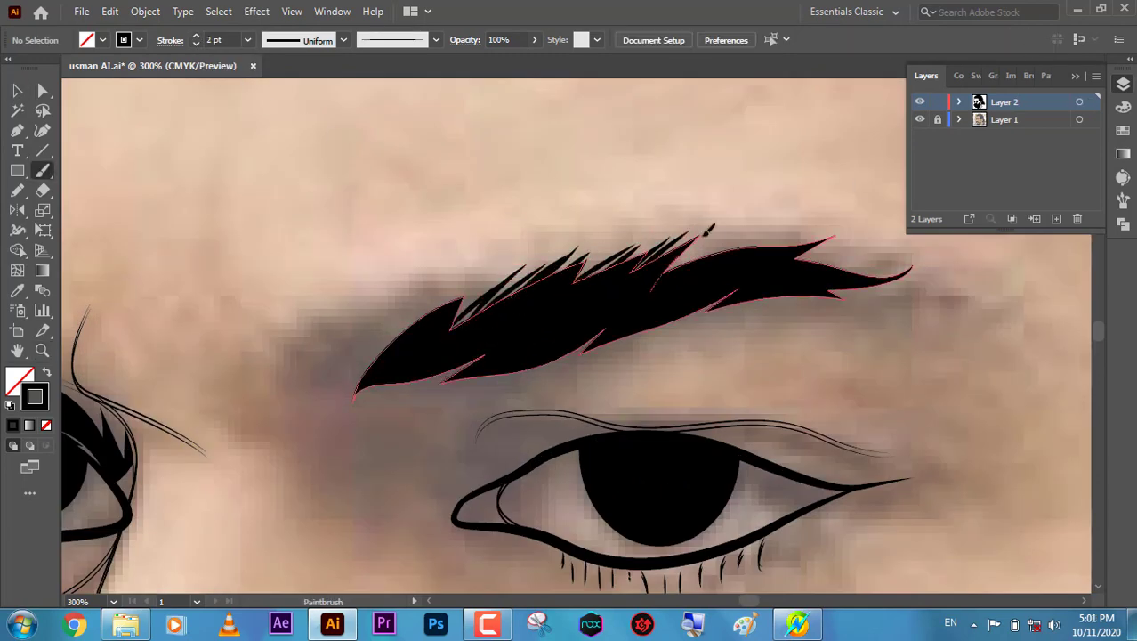
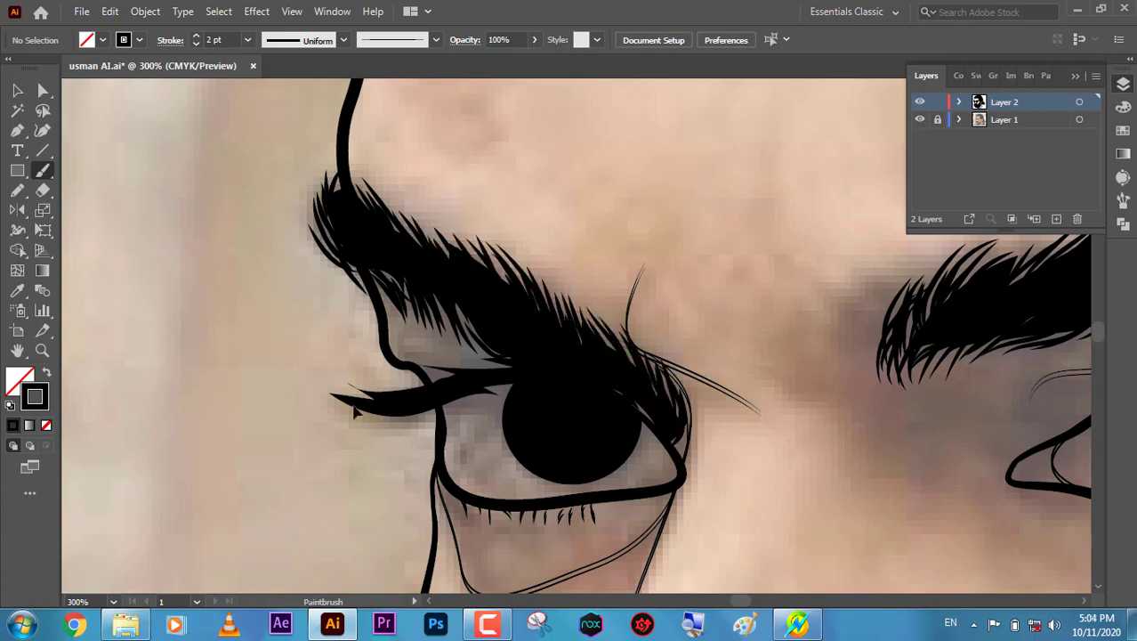
Check the line art with the reference photo hidden, then zoom in on the temple hair.
key("ctrl+minus")
key("ctrl+minus")
key("ctrl+minus")
key("ctrl+minus")
key("ctrl+minus")
left_click(920, 120)
key("v")
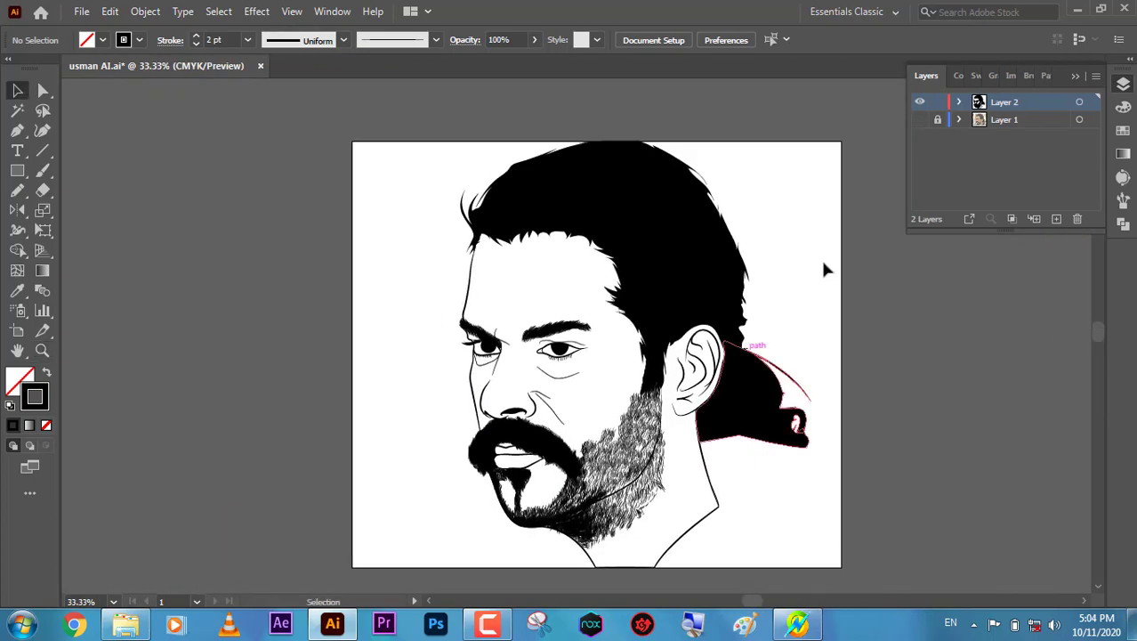
left_click(920, 119)
key("z")
left_click(499, 213)
left_click(459, 251)
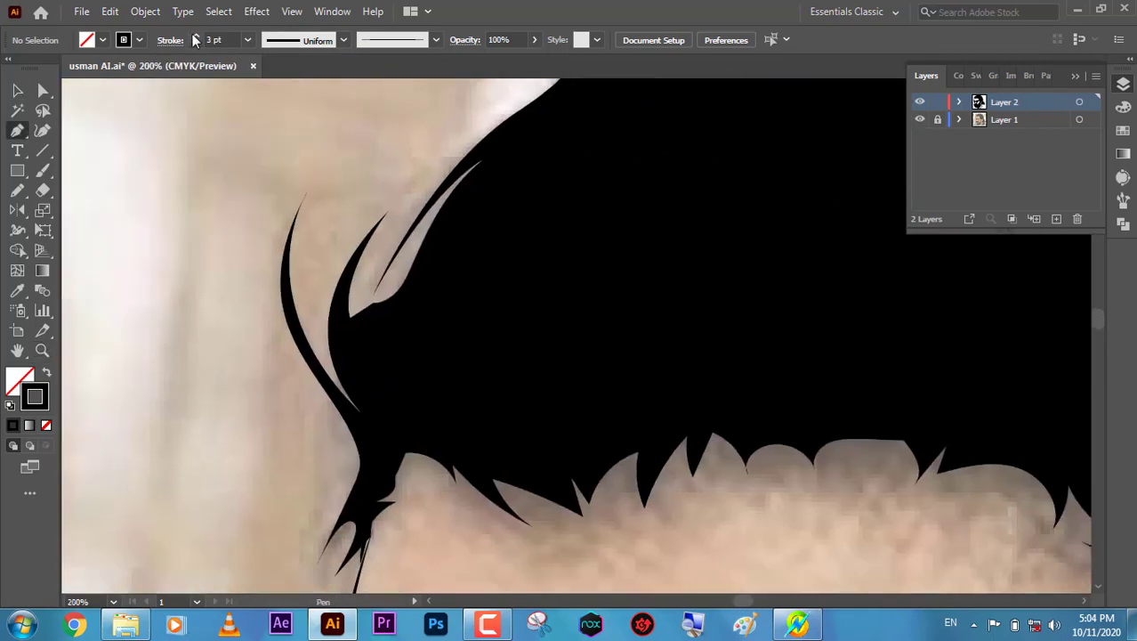
Set the stroke to 3 pt and draw a curved strand at the left temple.
left_click(365, 416)
left_click_drag(314, 236, 349, 117)
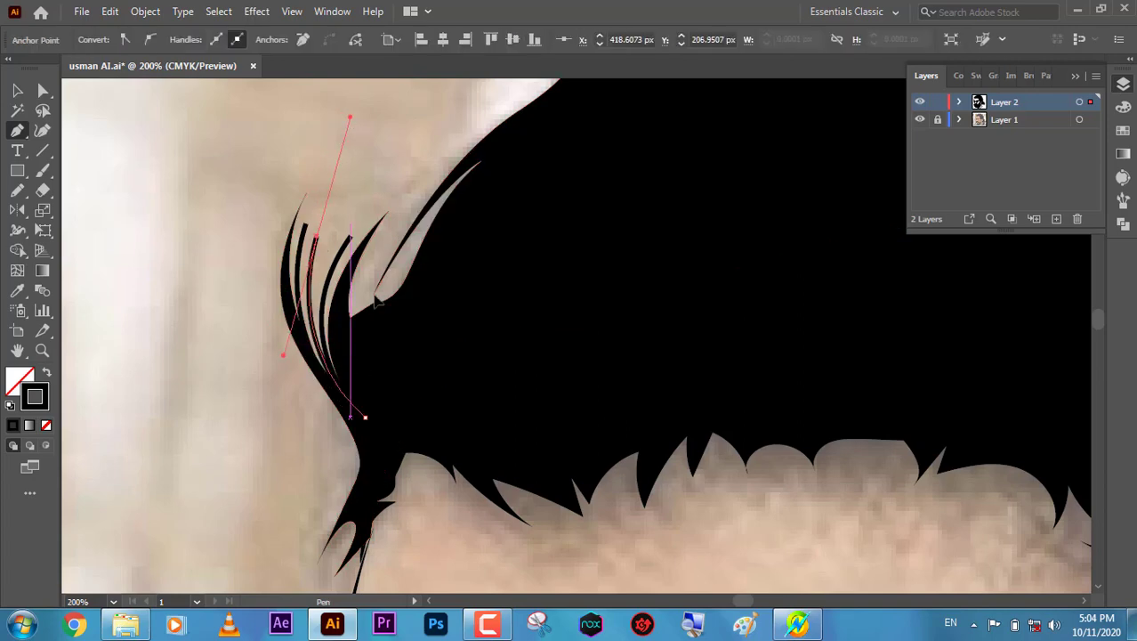
scroll(395, 302, "up", 5)
left_click_drag(508, 368, 587, 333)
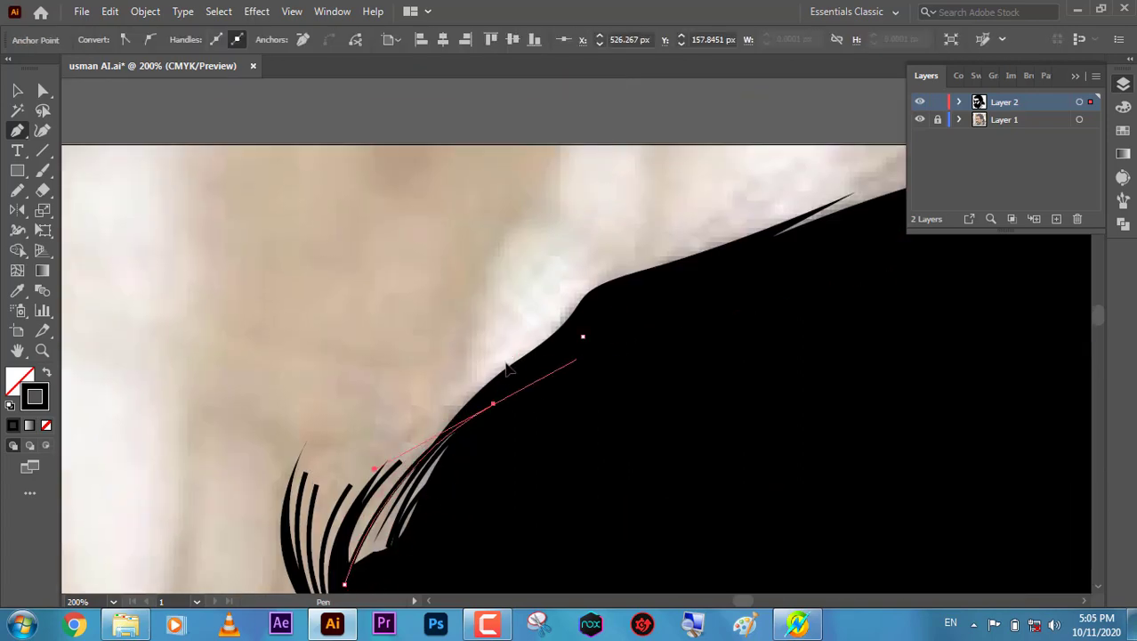
key("Escape")
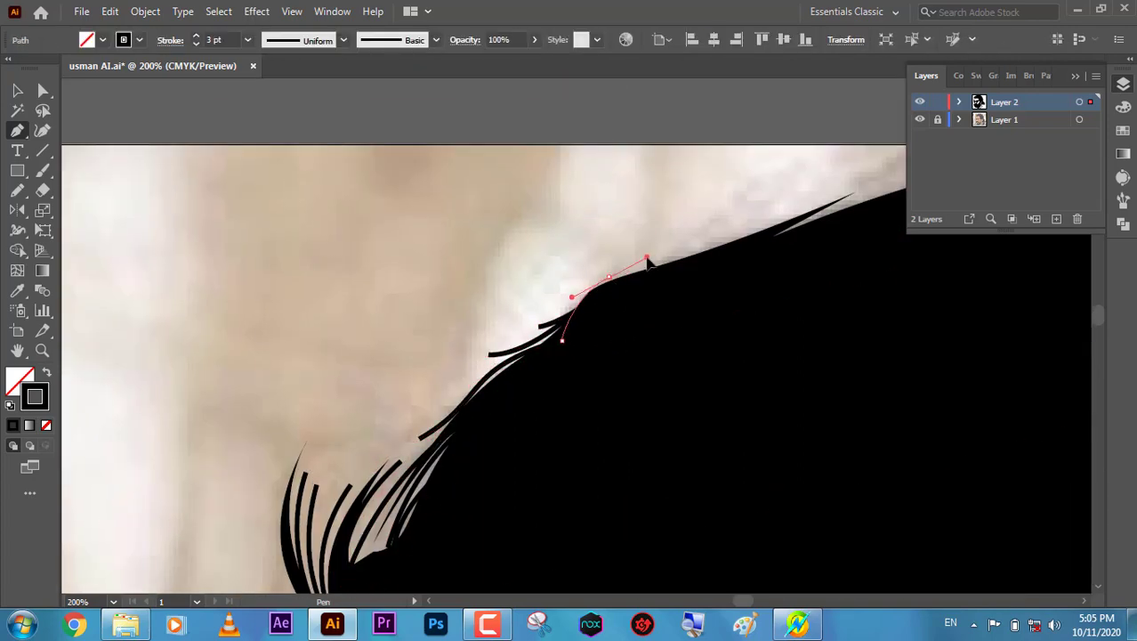
Draw curved strands along the top of the hair and over the crown.
left_click(612, 282)
scroll(798, 264, "up", 1)
scroll(798, 265, "up", 1)
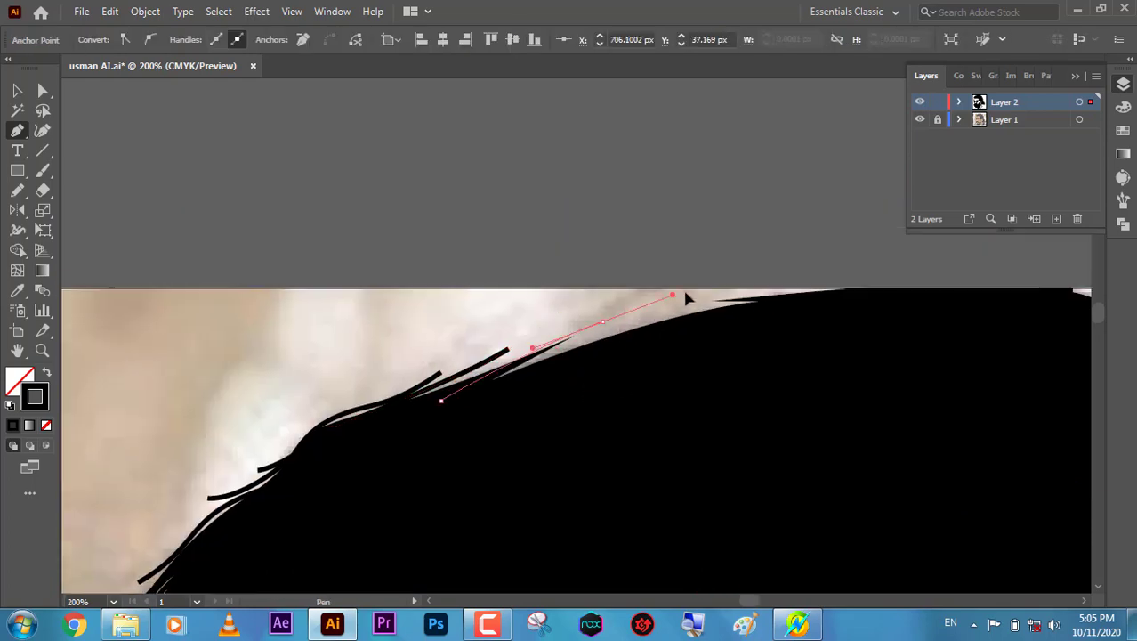
left_click_drag(780, 295, 930, 293)
scroll(930, 294, "down", 1)
scroll(930, 293, "right", 5)
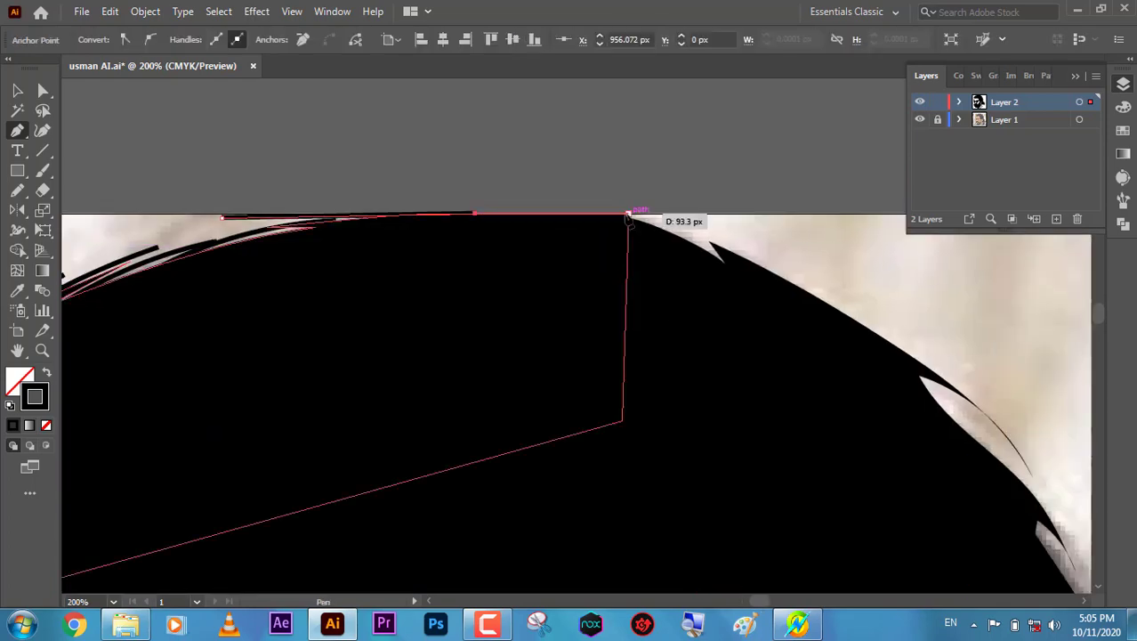
mouse_move(599, 206)
left_mouse_down()
mouse_move(709, 291)
mouse_move(719, 274)
left_mouse_up()
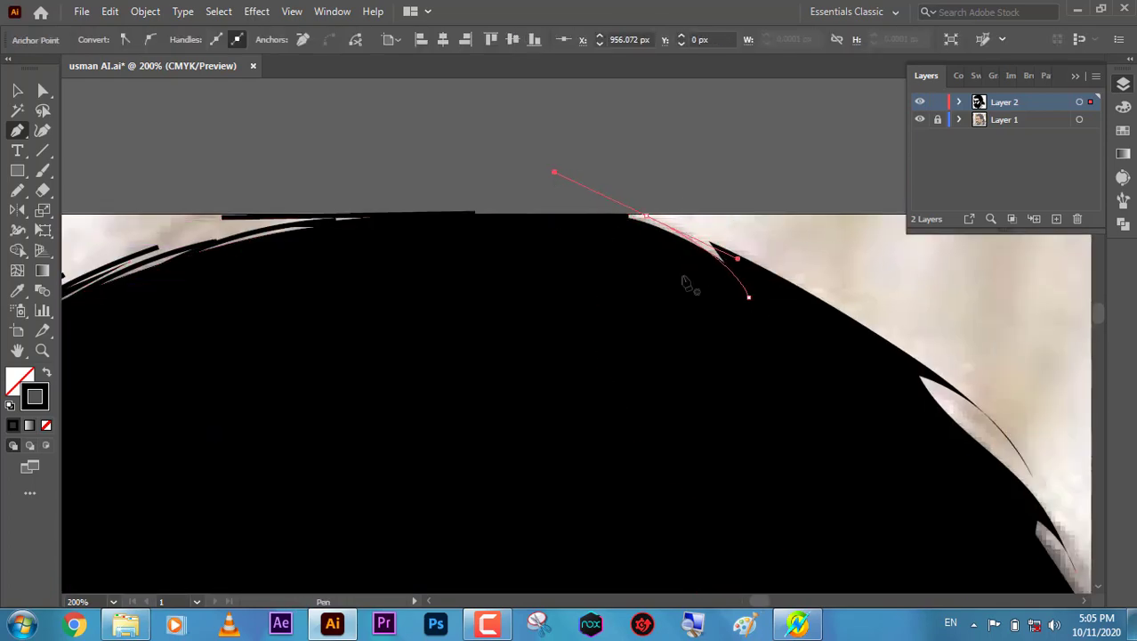
left_click_drag(650, 201, 777, 314)
Add curved strands running down the right edge of the hair.
scroll(846, 358, "down", 1)
scroll(845, 357, "right", 5)
left_click_drag(714, 354, 823, 485)
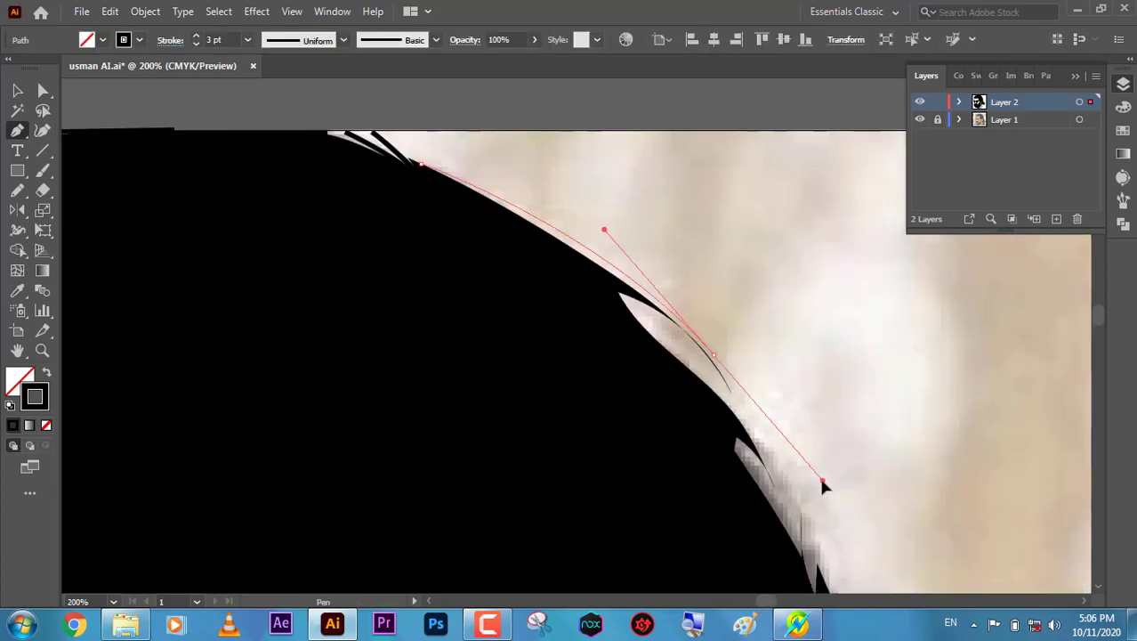
left_click(612, 280)
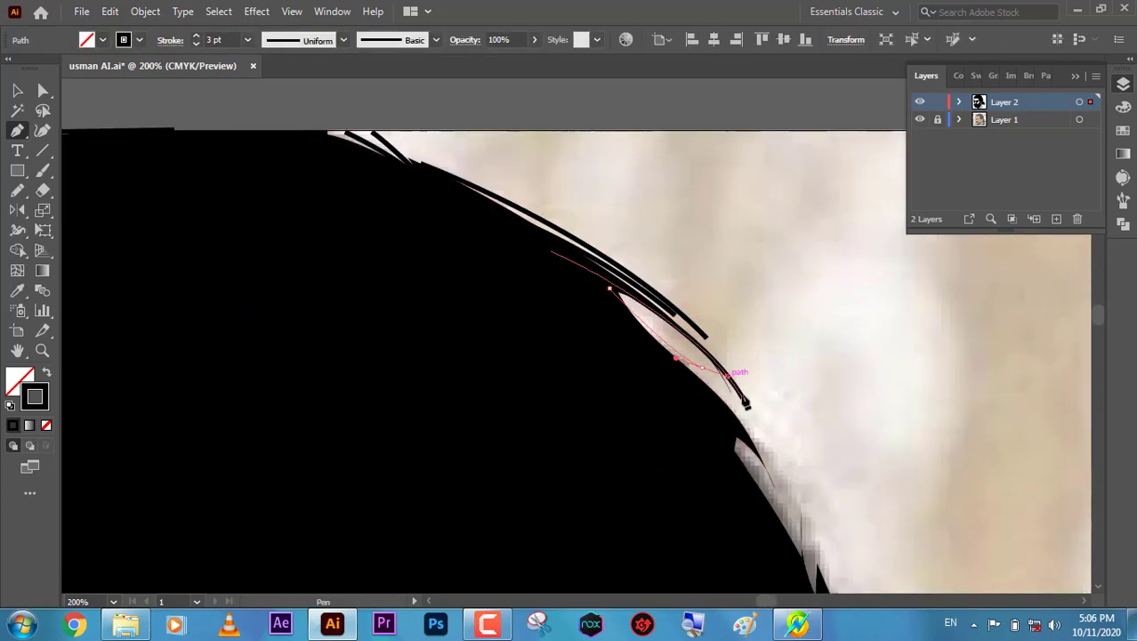
scroll(752, 442, "down", 2)
left_click_drag(772, 323, 815, 552)
left_click_drag(825, 417, 857, 538)
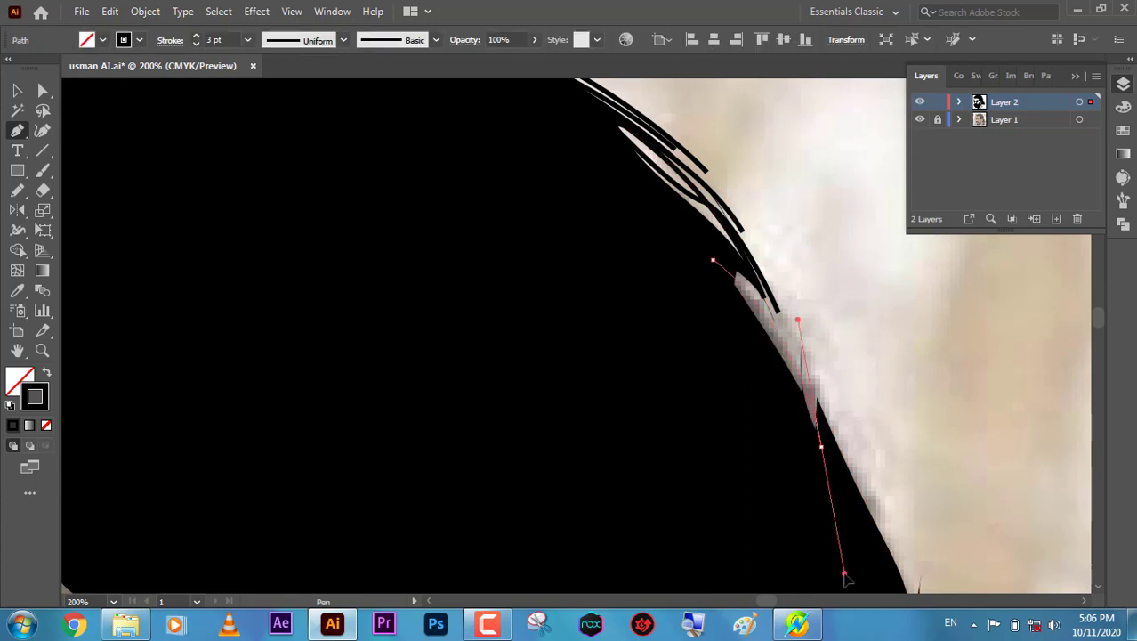
scroll(866, 490, "right", 2)
left_click_drag(735, 478, 729, 553)
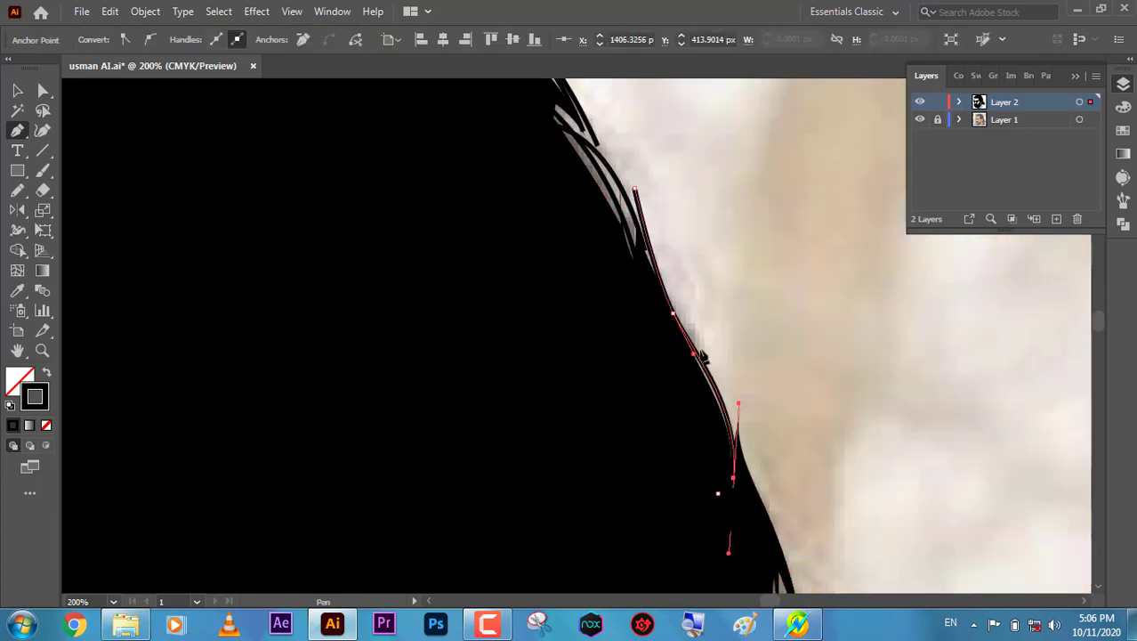
Add small curling strands at the back of the head, above the ear and at the nape.
scroll(712, 400, "down", 3)
left_click_drag(689, 466, 700, 574)
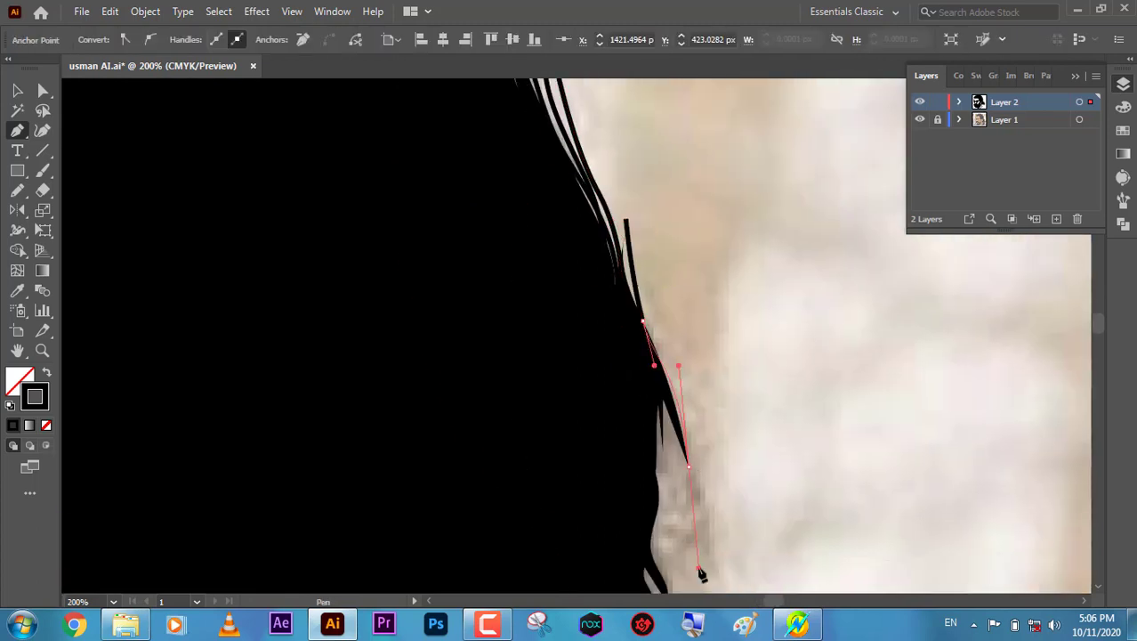
scroll(685, 445, "down", 3)
left_click(669, 434)
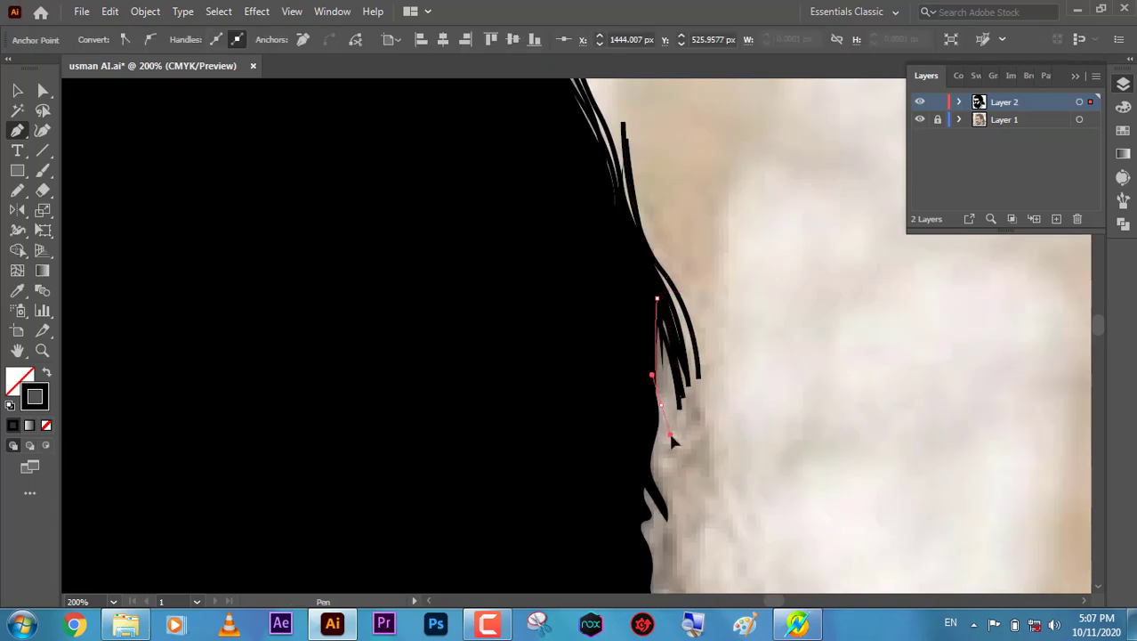
scroll(672, 463, "down", 3)
left_click_drag(652, 392, 685, 505)
scroll(685, 498, "down", 5)
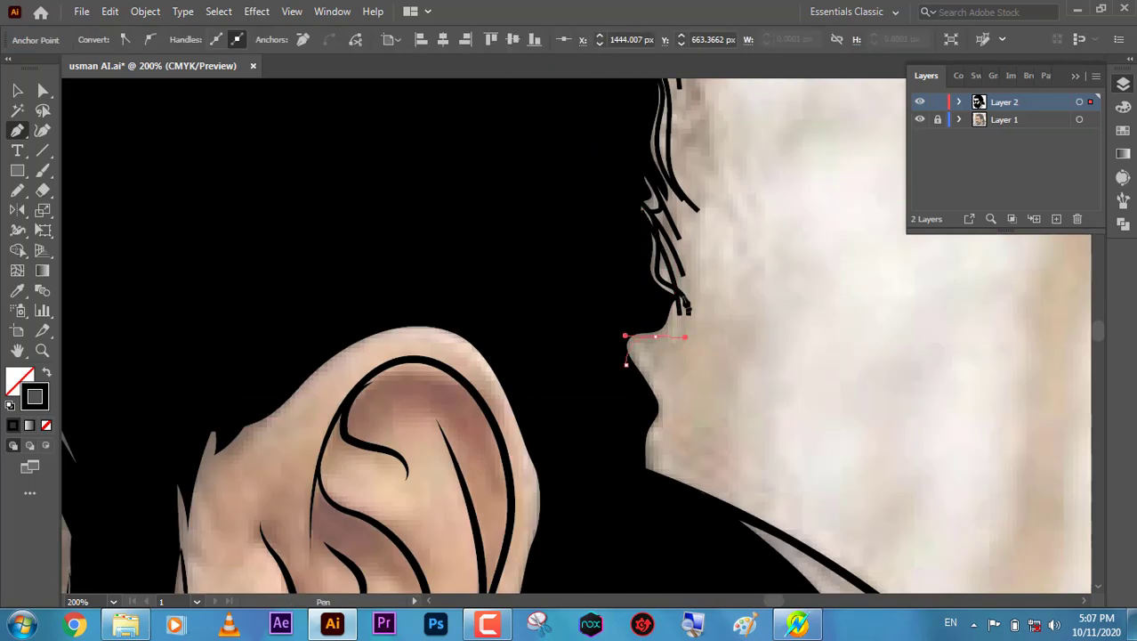
left_click_drag(668, 402, 666, 420)
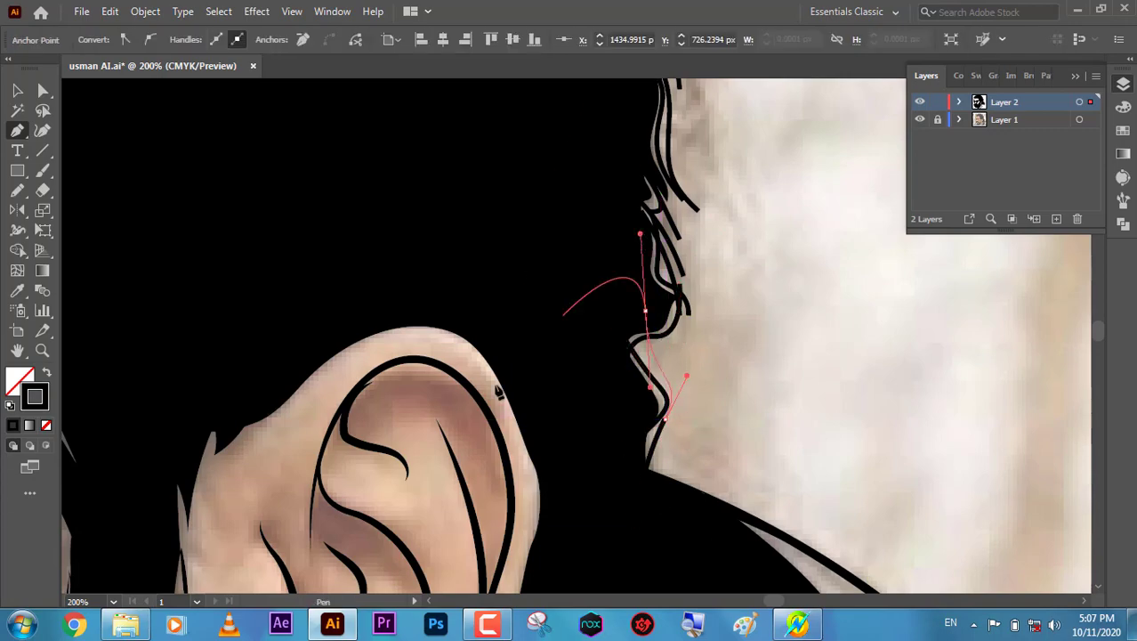
key("ctrl+minus")
key("ctrl+minus")
key("ctrl+minus")
Deselect everything and zoom back in on the left temple hair.
key("v")
key("ctrl+0")
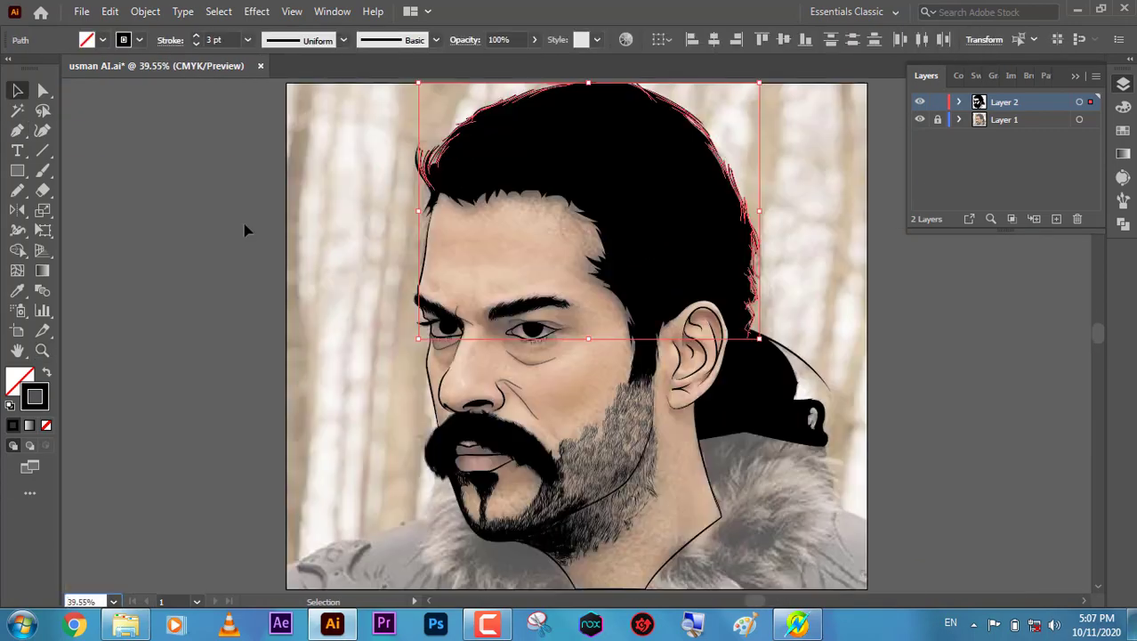
key("ctrl+plus")
key("ctrl+plus")
key("ctrl+plus")
key("ctrl+plus")
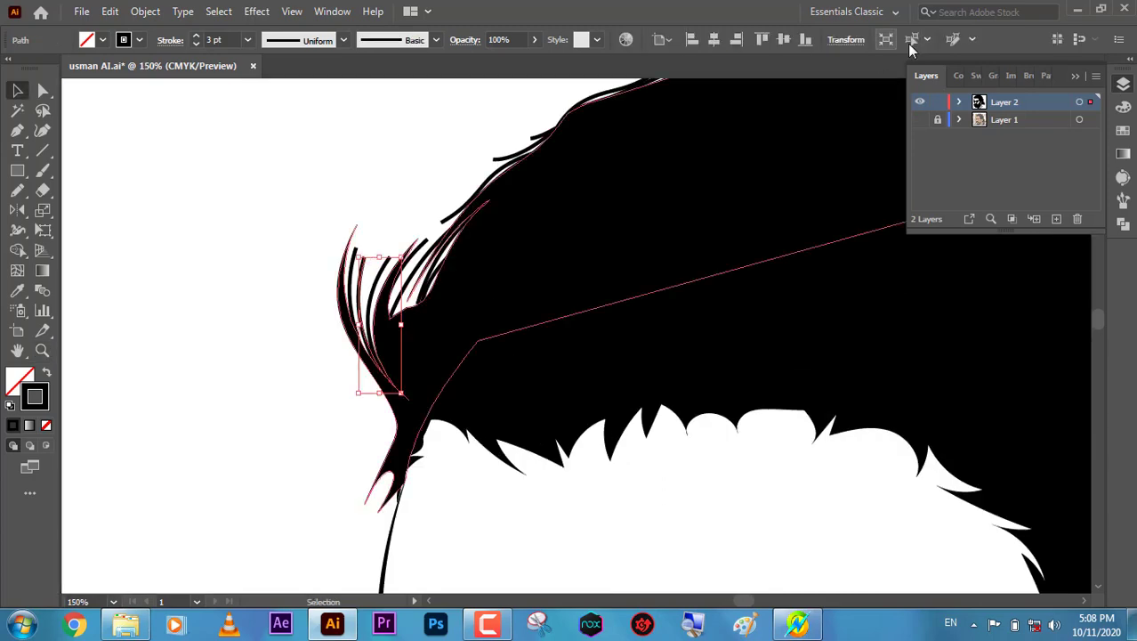
key("ctrl+minus")
key("ctrl+minus")
key("ctrl+minus")
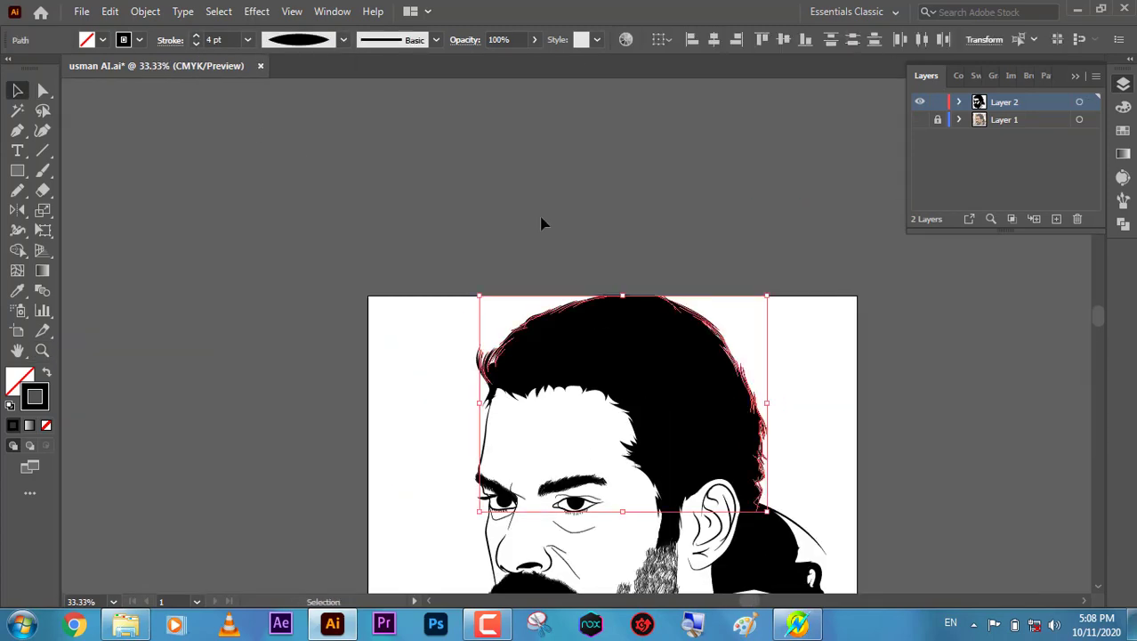
key("ctrl+shift+a")
key("ctrl+plus")
key("ctrl+plus")
key("ctrl+plus")
Draw several extra loose Pen strands at the left temple.
left_click_drag(414, 311, 295, 347)
key("p")
left_click_drag(381, 349, 285, 264)
left_click(374, 414)
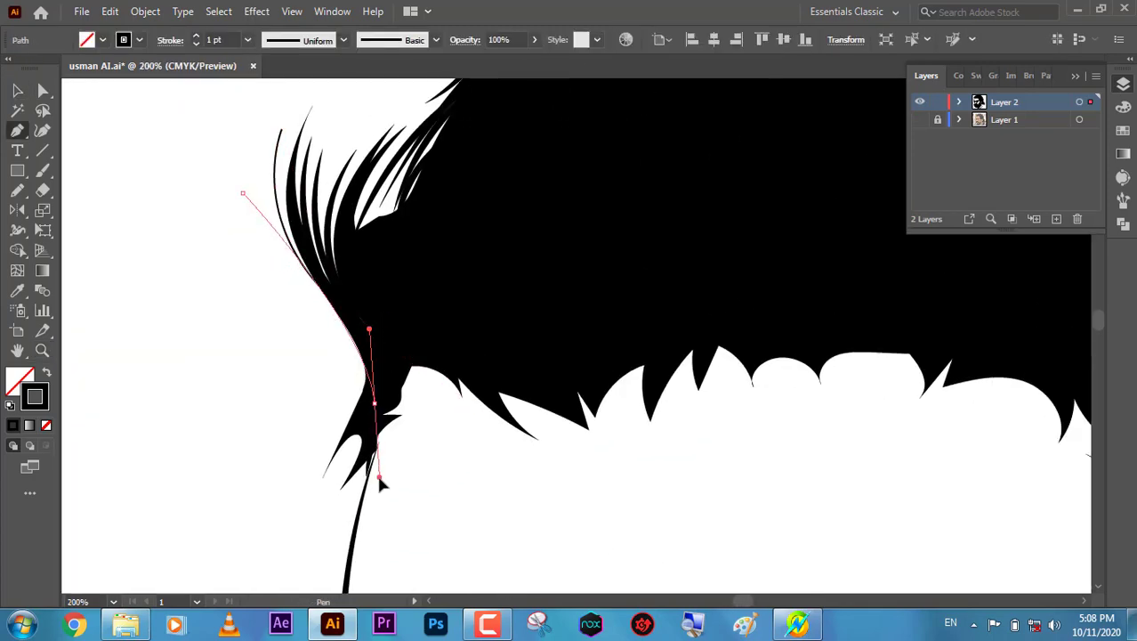
left_click_drag(330, 480, 356, 321)
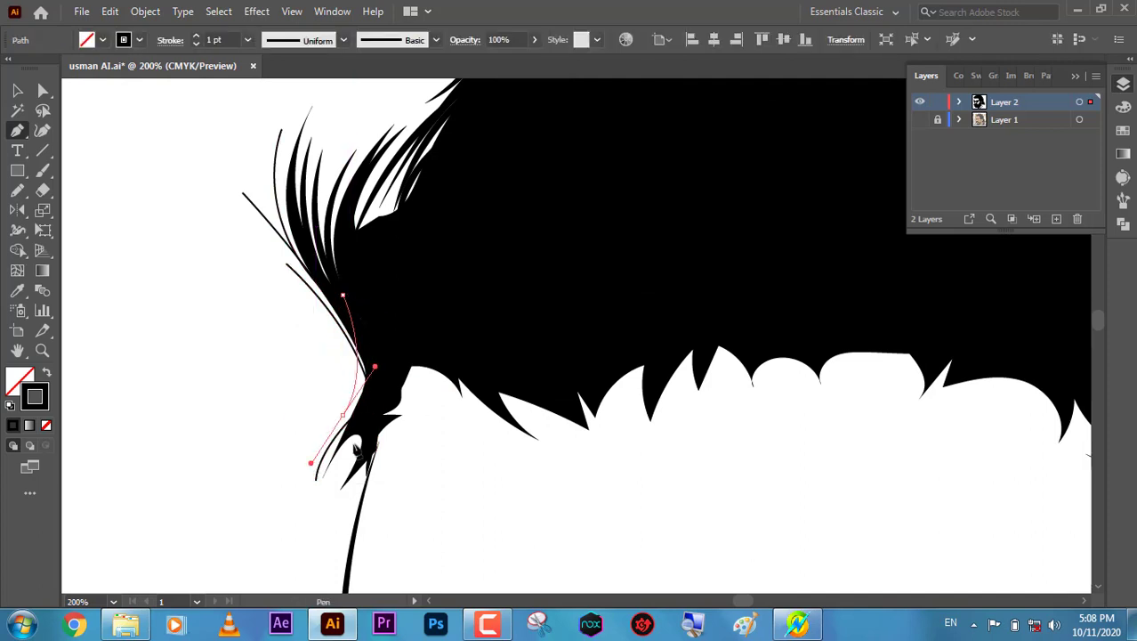
left_click_drag(374, 414, 412, 398)
key("ctrl+z")
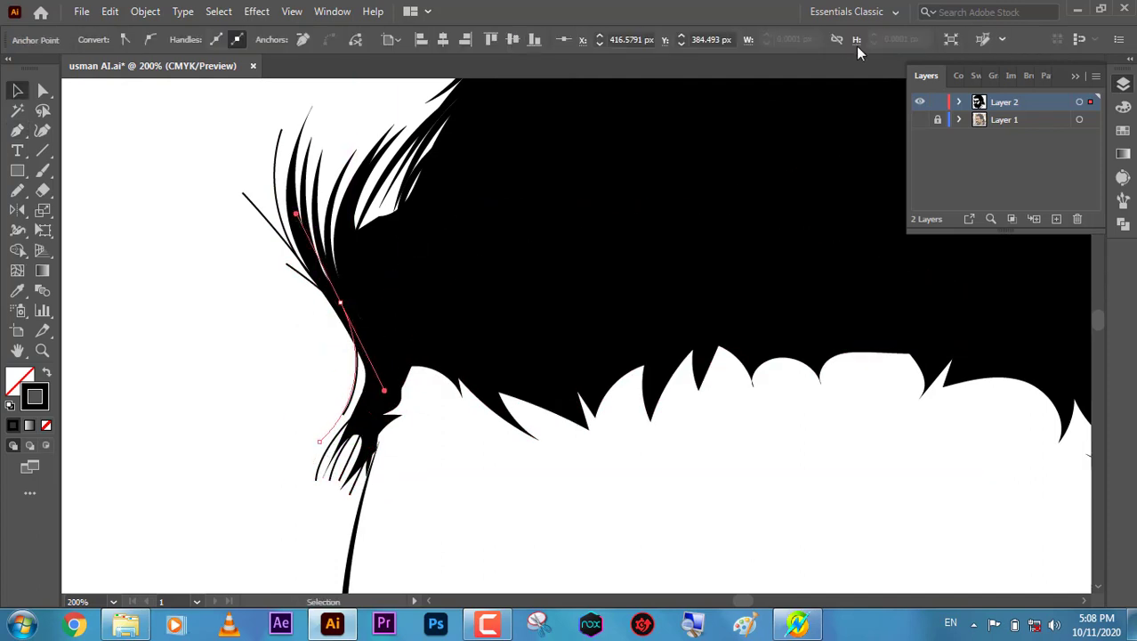
Select the new temple strands together.
key("v")
left_click(231, 194)
left_click(305, 279)
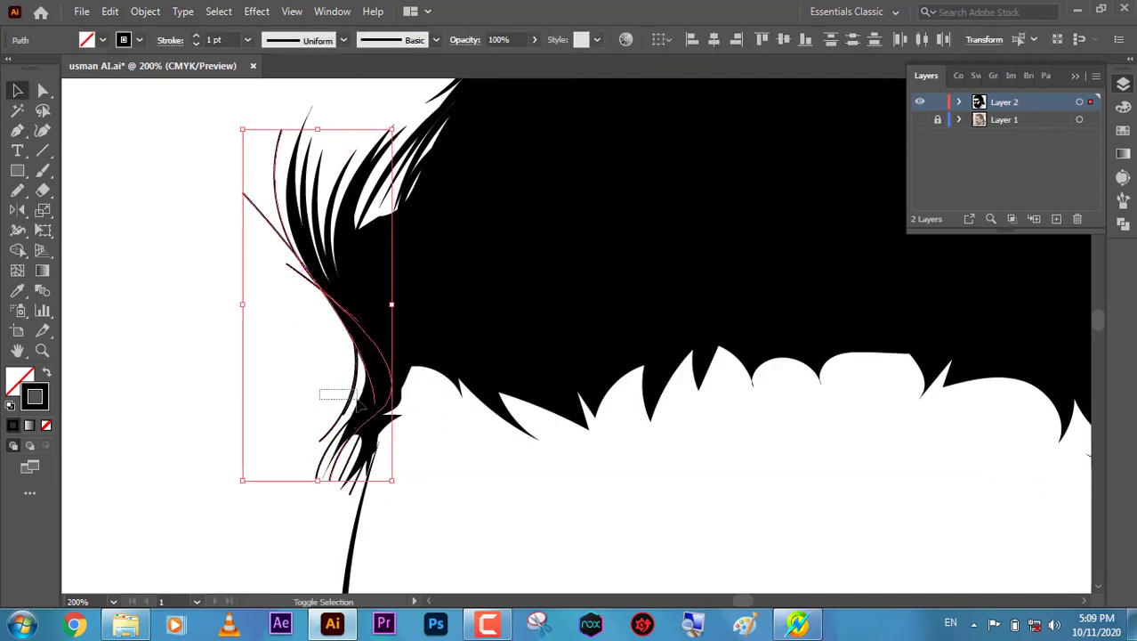
left_click(347, 478, "shift")
left_click(347, 478, "shift")
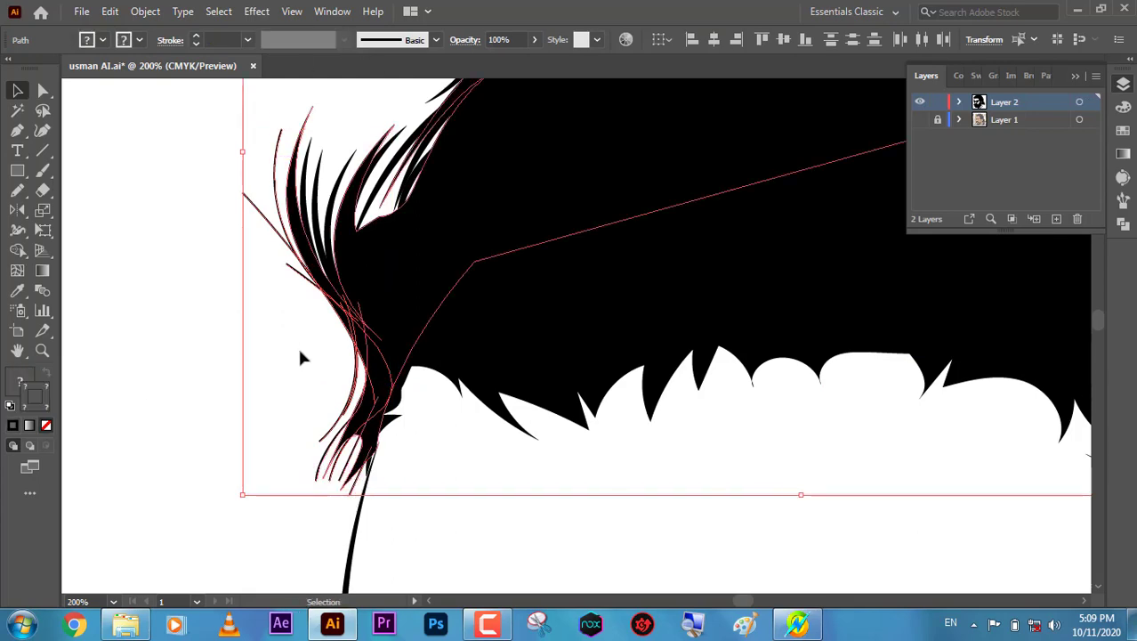
left_click(287, 282)
left_click(357, 401, "shift")
Apply a tapered variable width profile to the selected temple strands.
left_click(342, 39)
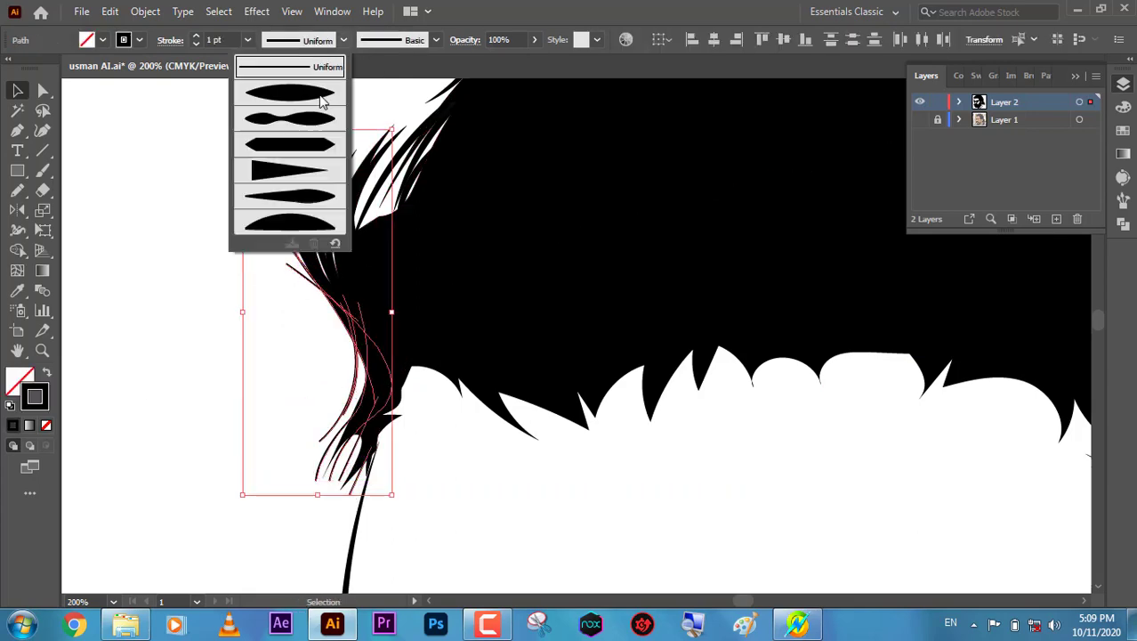
left_click(302, 89)
key("ctrl+shift+a")
key("ctrl+minus")
key("ctrl+minus")
key("ctrl+minus")
key("ctrl+minus")
key("ctrl+minus")
Review all drawn paths, show the reference photo again and zoom in on the ponytail.
left_click_drag(544, 309, 522, 287)
key("v")
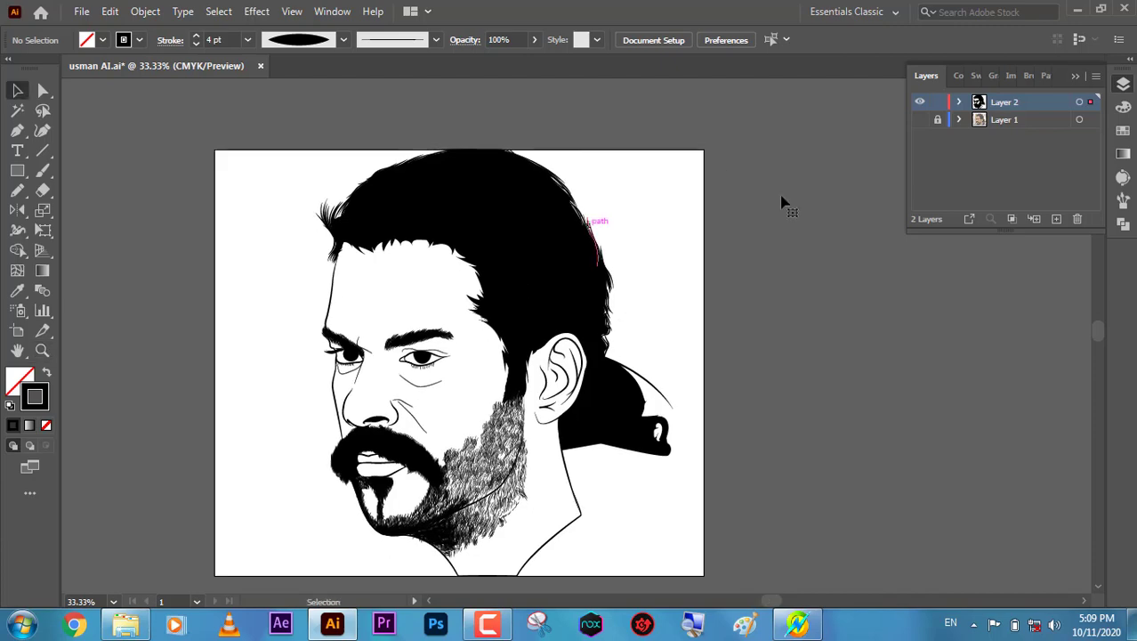
key("ctrl+a")
key("ctrl+shift+a")
key("z")
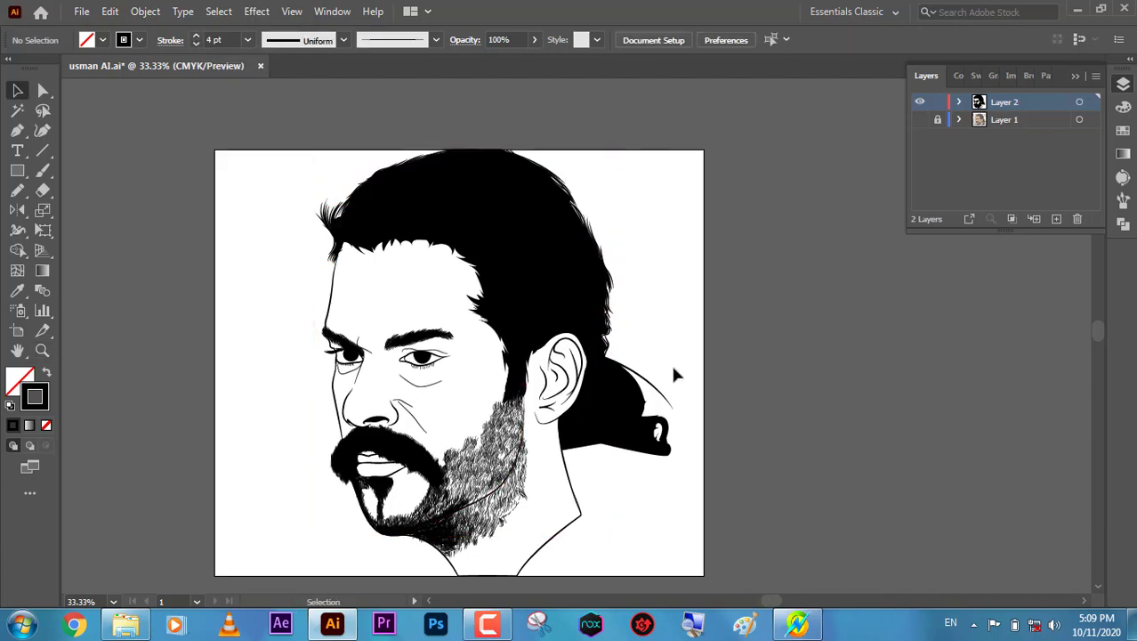
left_click(920, 119)
left_click(641, 374)
Trace a Pen curve along the hair behind the ear.
key("ctrl+minus")
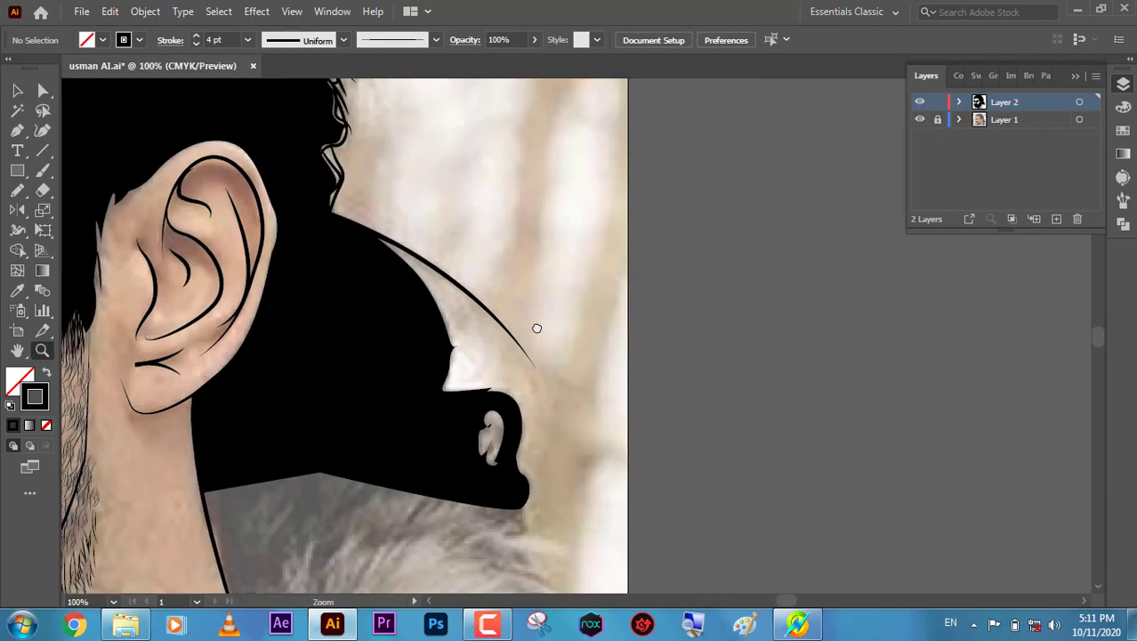
key("p")
left_click(364, 248)
mouse_move(587, 444)
left_mouse_down()
mouse_move(622, 547)
mouse_move(598, 463)
left_mouse_up()
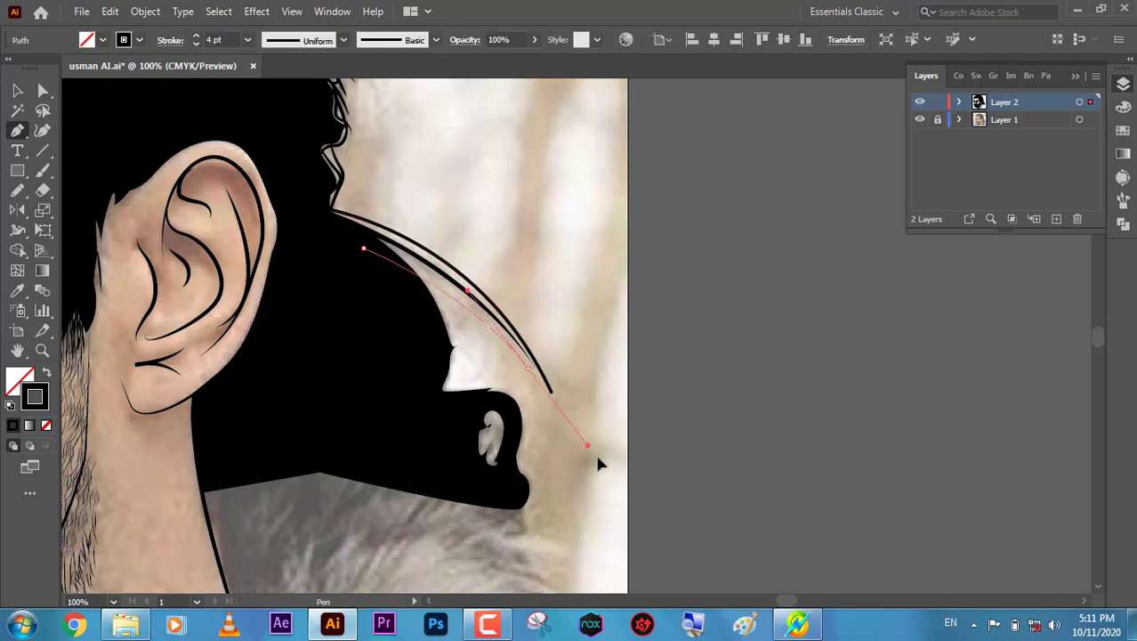
left_click(406, 253, "ctrl")
key("n")
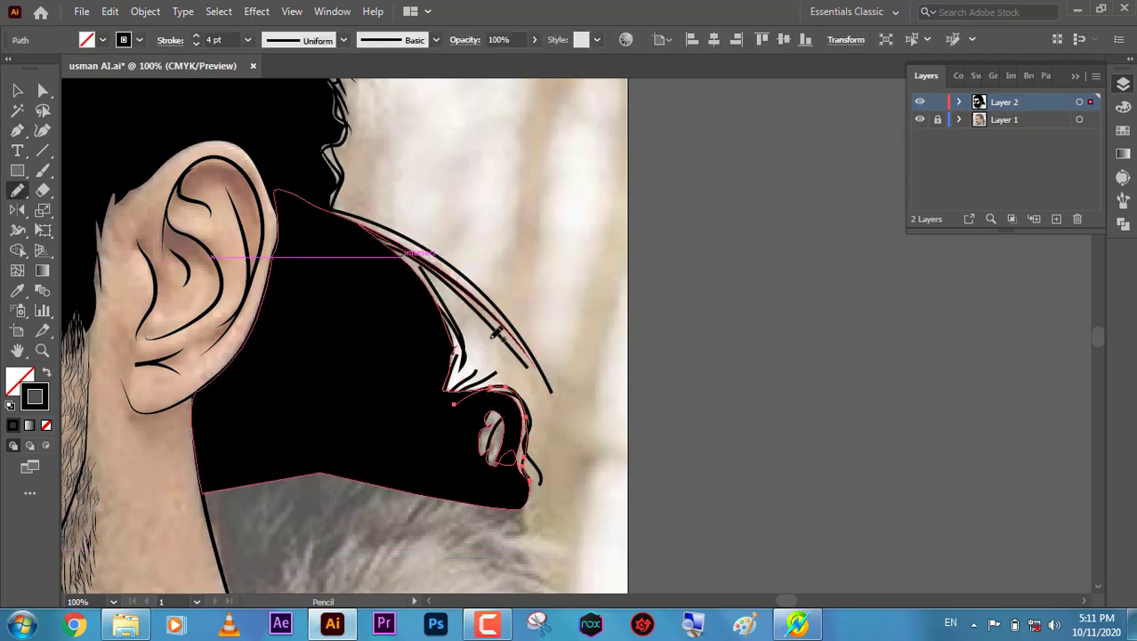
Delete the black filled shape and leftover curves behind the ear, then fit the artboard.
key("v")
key("Delete")
key("z")
left_click(542, 372, "alt")
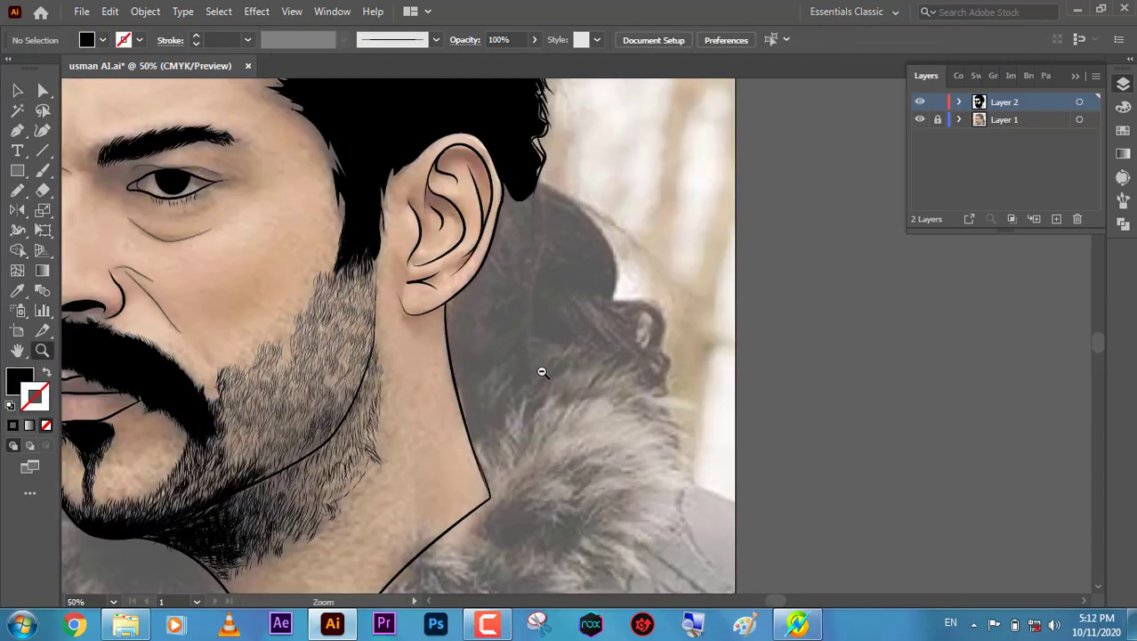
key("v")
left_click(506, 478)
left_click(420, 505)
key("ctrl+0")
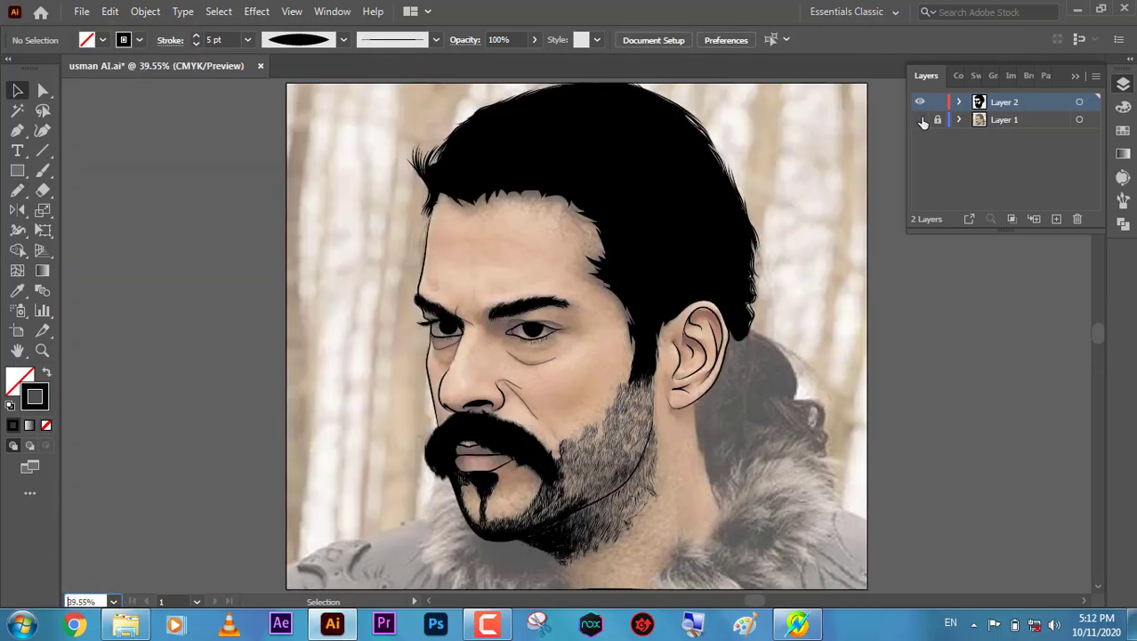
Compare against the reference photo and copy a hair strand to a new spot.
left_click(920, 120)
left_click(920, 119)
scroll(553, 369, "up", 2)
scroll(553, 368, "up", 1)
left_click_drag(681, 251, 538, 382)
left_click(505, 378)
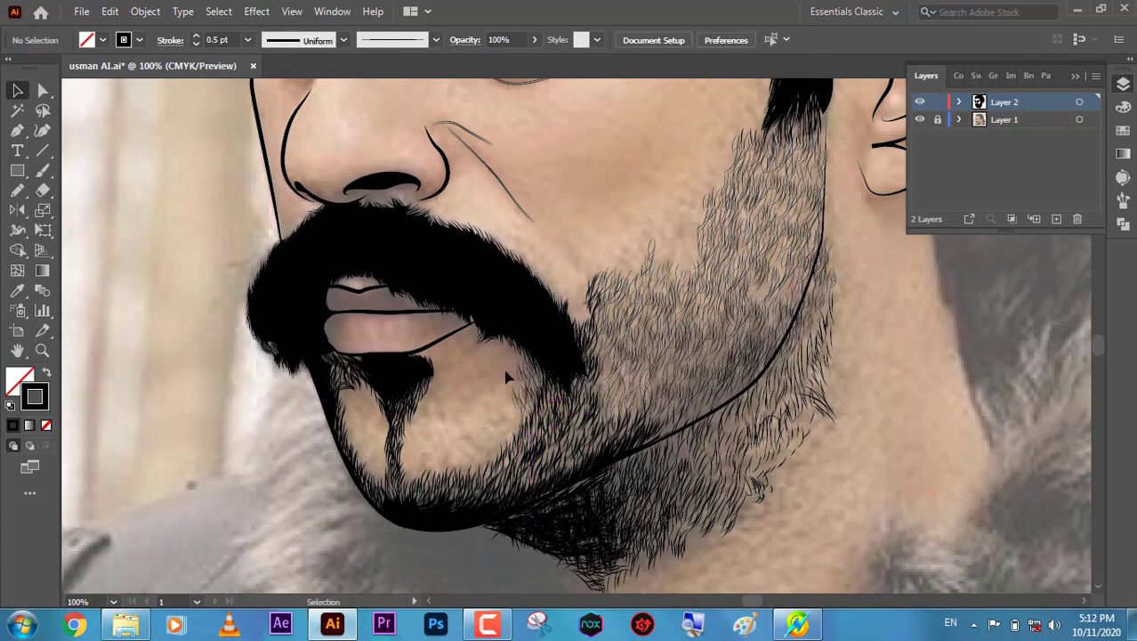
scroll(506, 378, "down", 2)
scroll(609, 330, "down", 2)
scroll(444, 356, "up", 3)
Draw a freehand hair strand at the sideburn.
scroll(353, 351, "up", 1)
key("n")
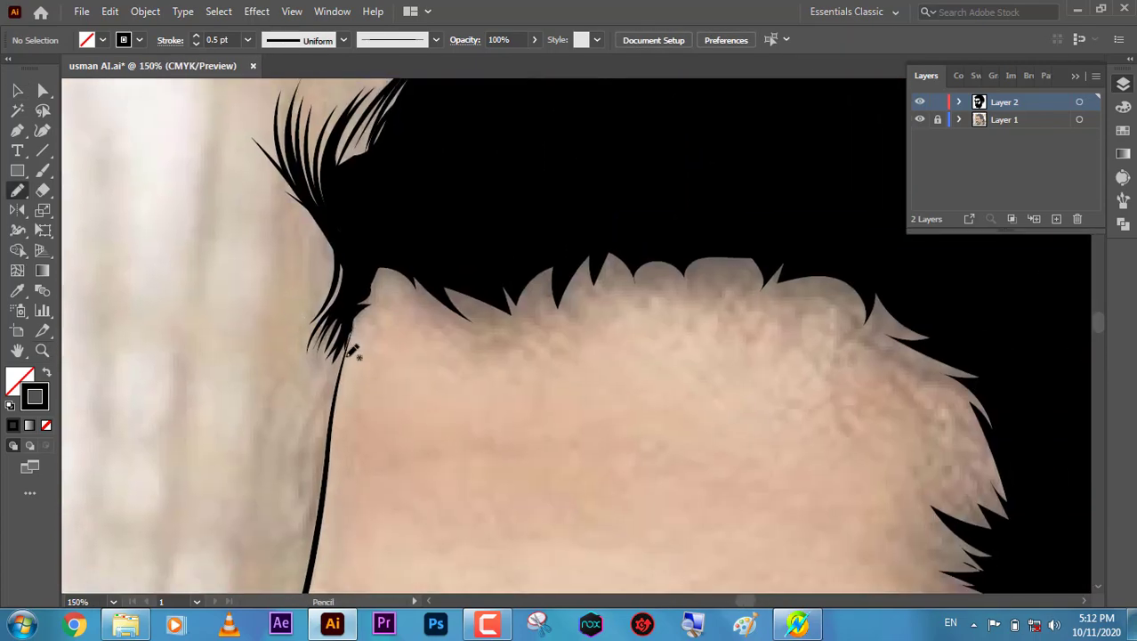
left_click_drag(347, 354, 392, 291)
key("ctrl")
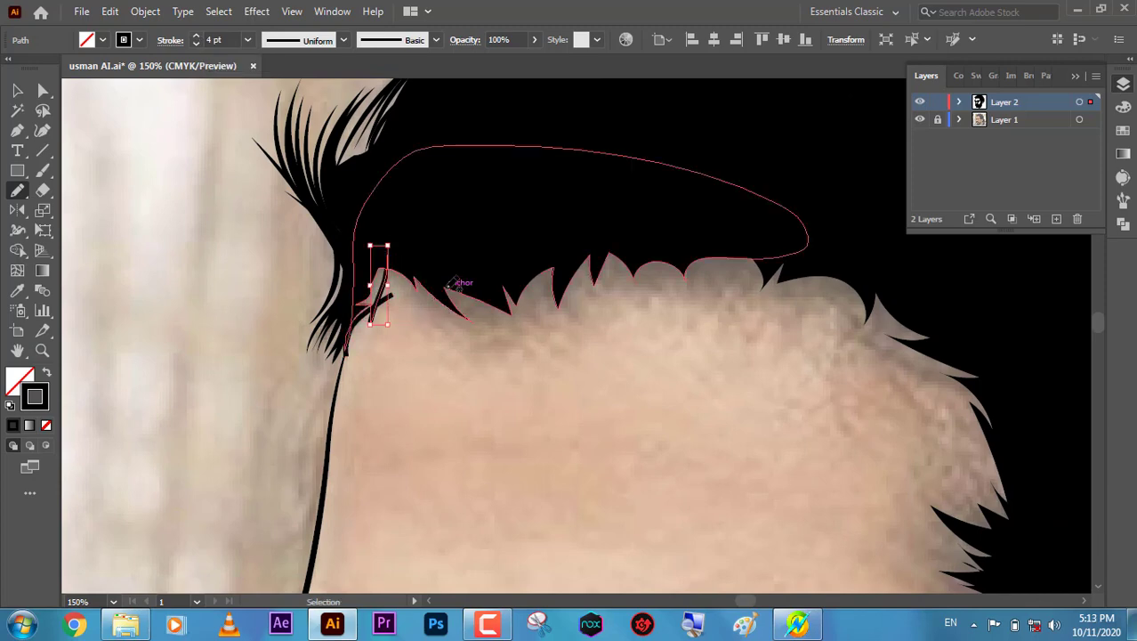
left_click(452, 299, "ctrl")
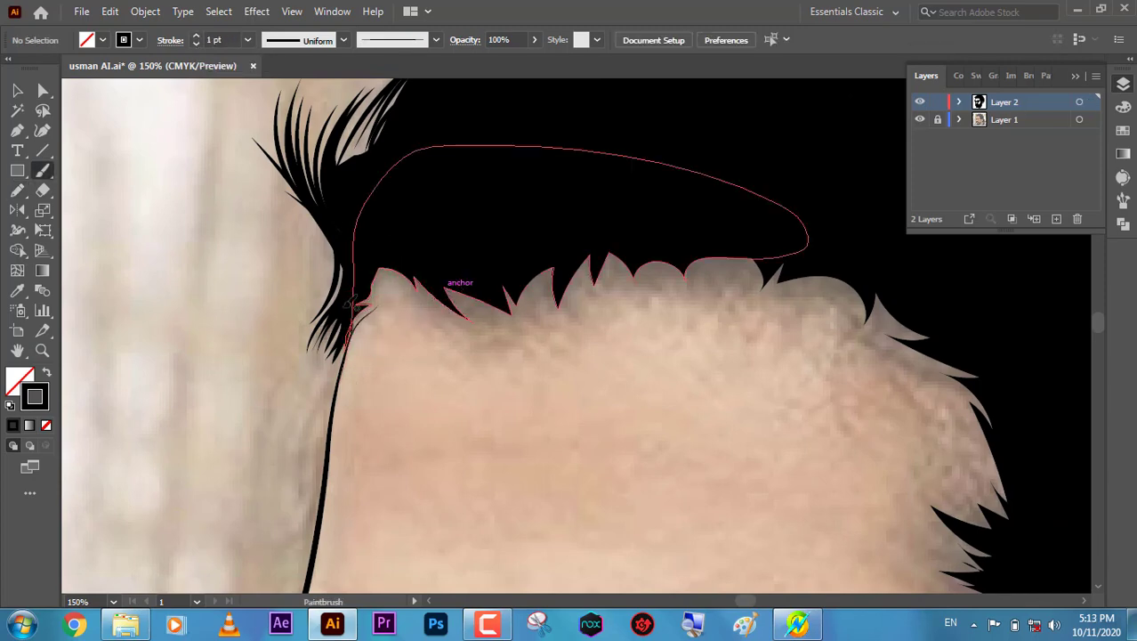
Paint pointed 4 pt strands along the temple and forehead hairline.
left_click(195, 35)
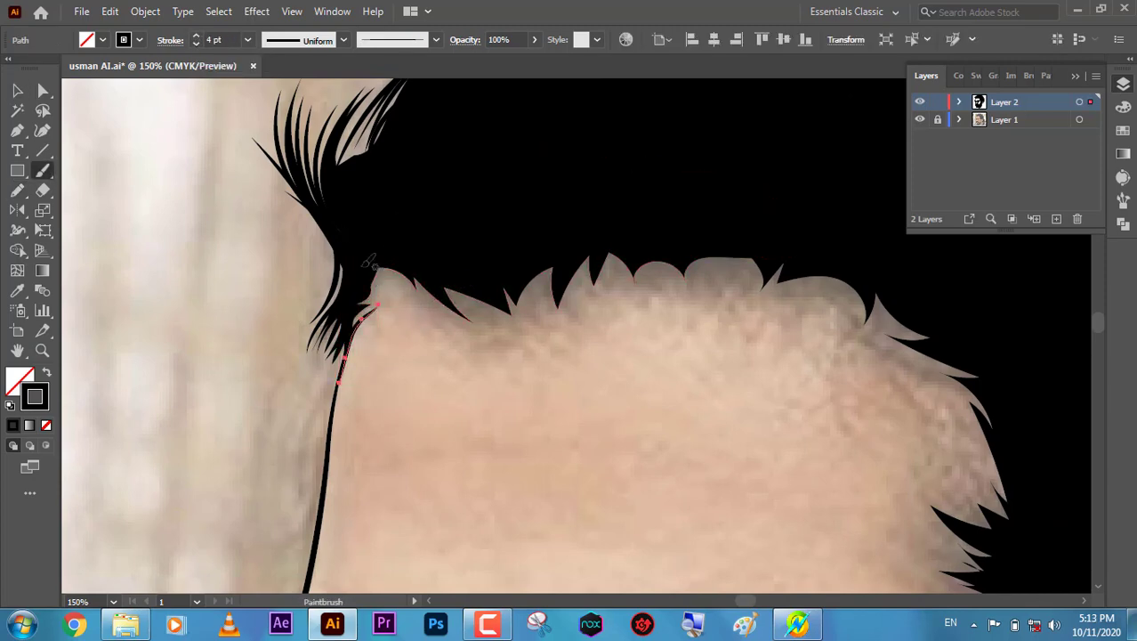
left_click_drag(378, 267, 463, 329)
left_click_drag(415, 261, 438, 297)
left_click_drag(388, 255, 335, 203)
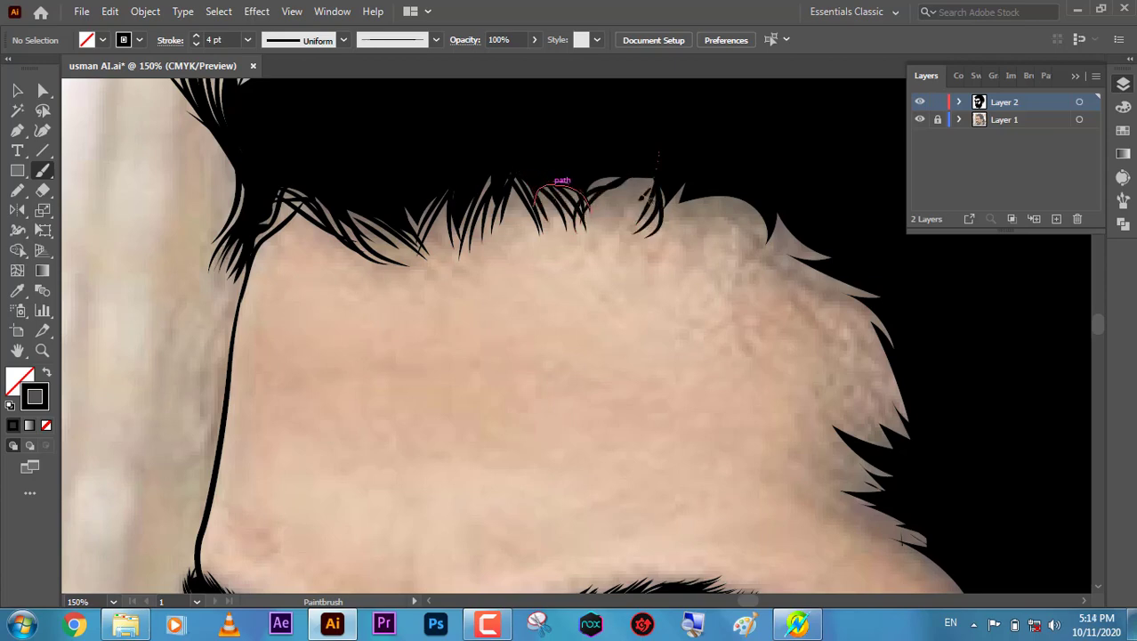
scroll(594, 210, "right", 2)
scroll(593, 210, "down", 1)
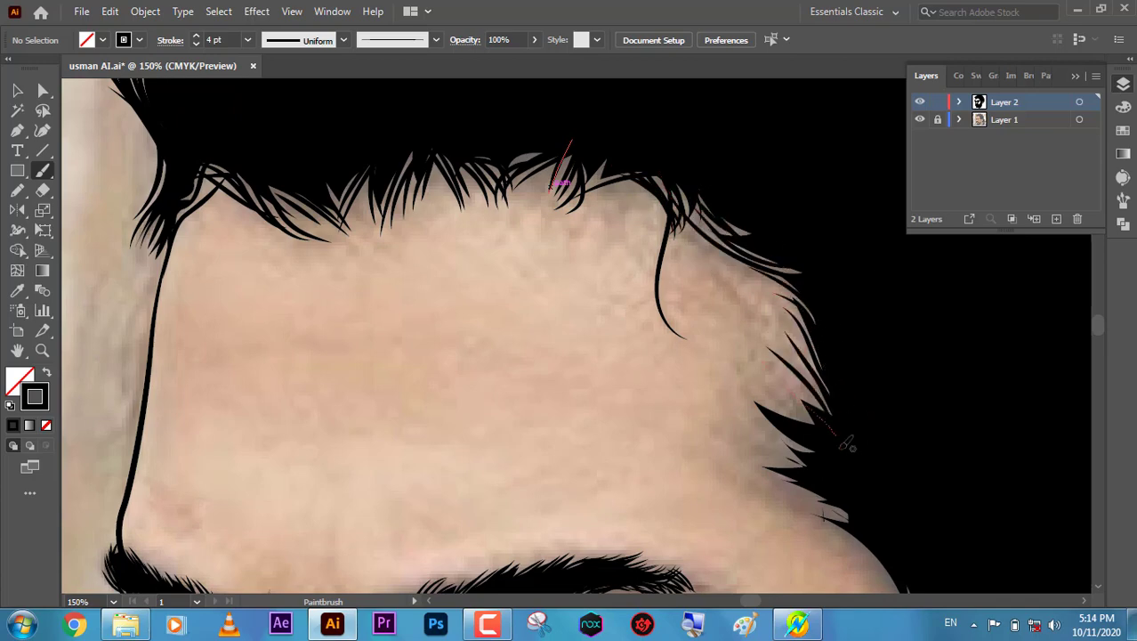
scroll(560, 182, "down", 3)
scroll(561, 182, "right", 1)
Paint a strand at the hairline's right end, then hide the reference photo.
left_click_drag(819, 361, 712, 325)
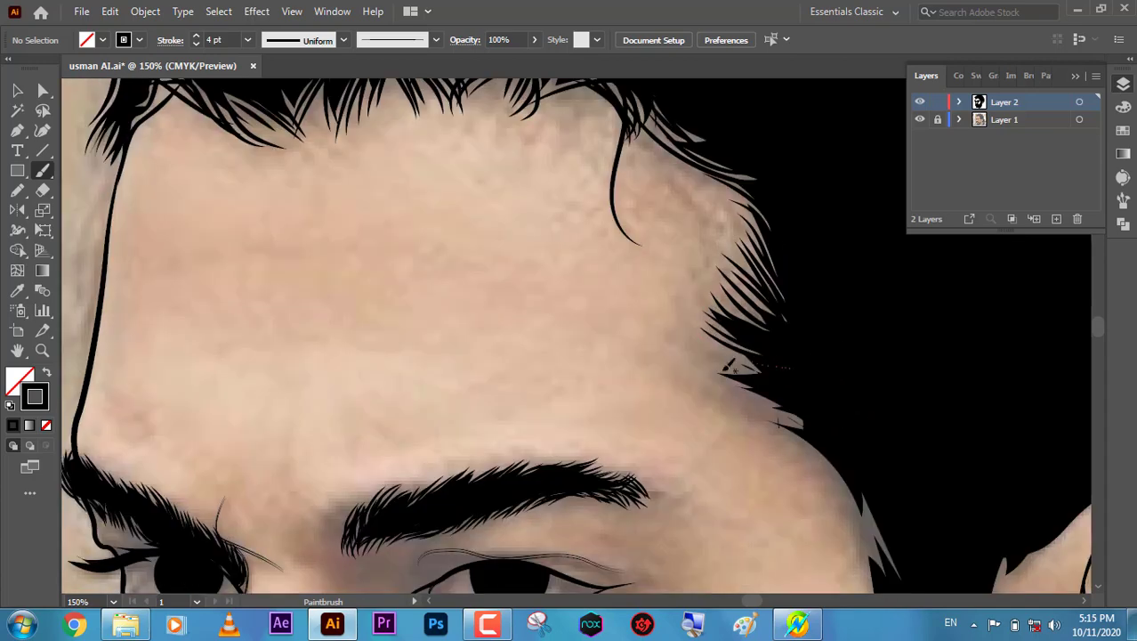
scroll(850, 480, "down", 3)
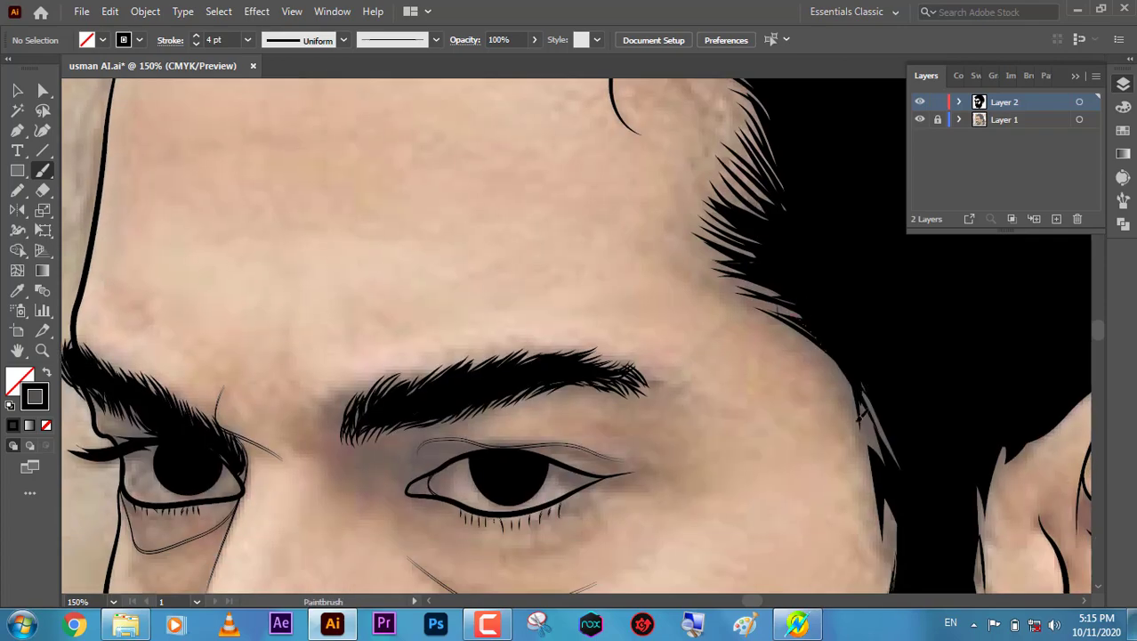
scroll(885, 432, "down", 3)
scroll(688, 271, "down", 5)
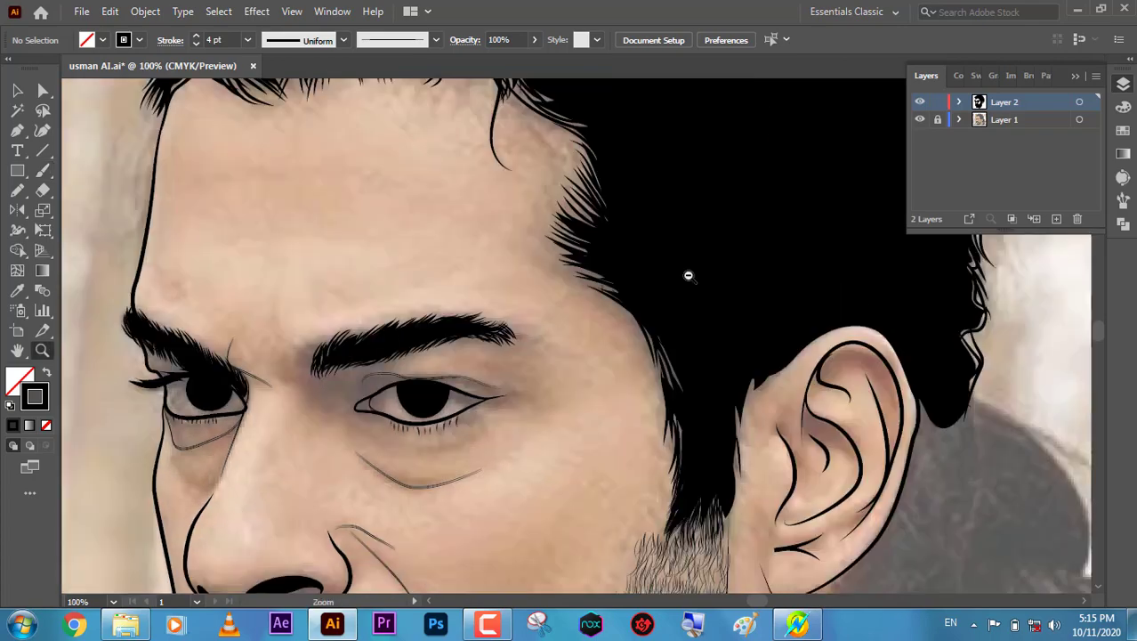
scroll(688, 272, "down", 3)
key("v")
left_click(921, 119)
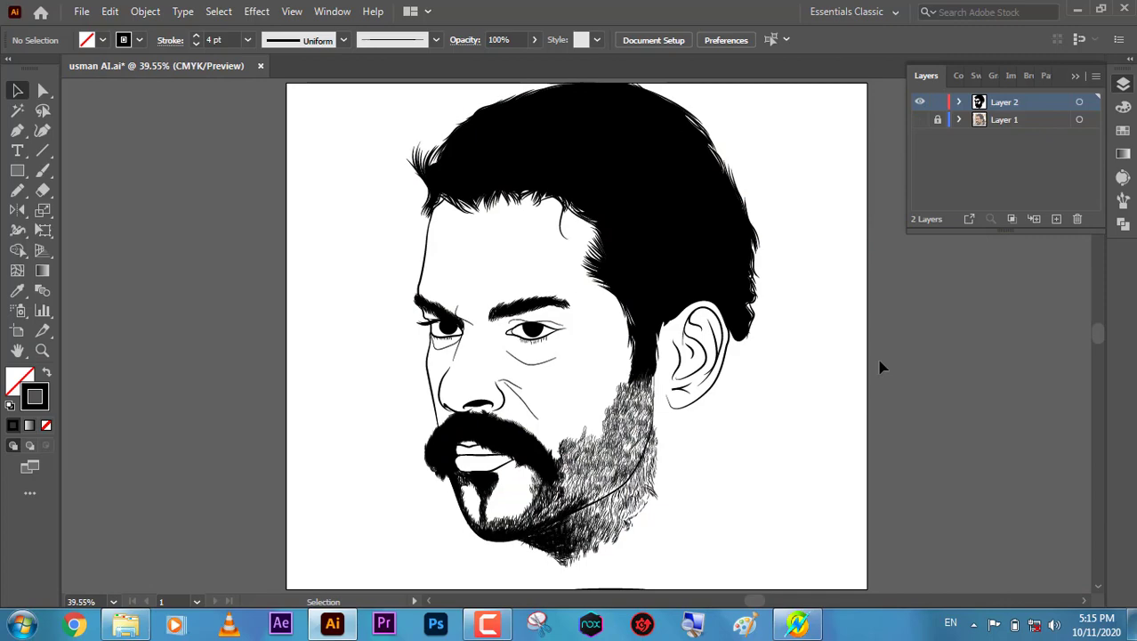
Show the reference photo and zoom in on the mouth and chin.
left_click(920, 119)
key("z")
left_click(563, 351)
left_click(563, 351)
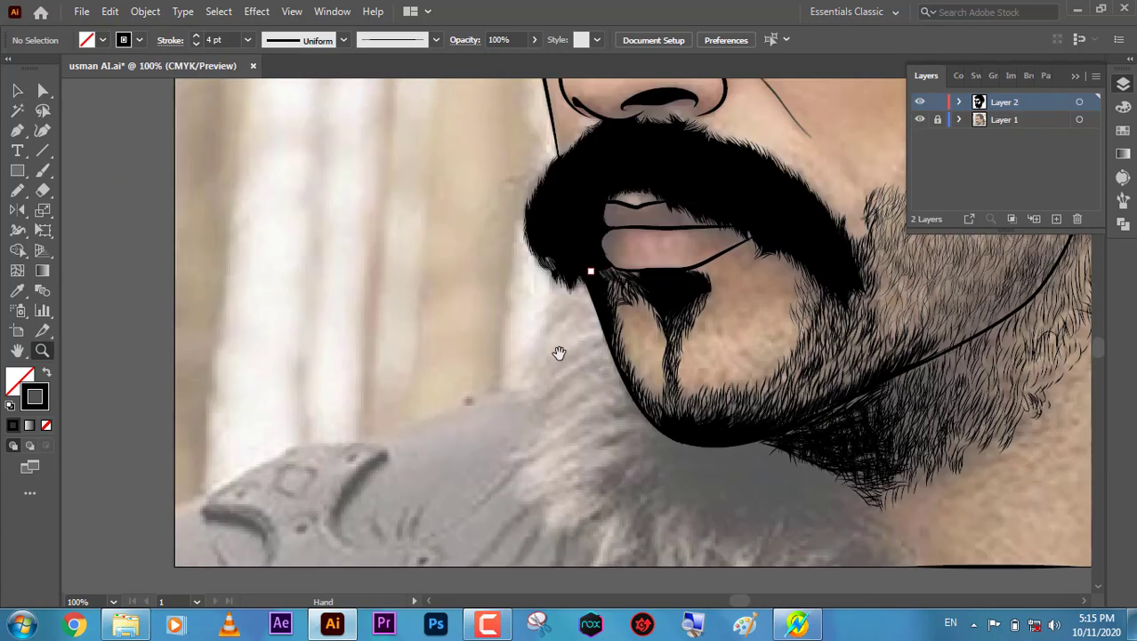
Draw the left shoulder line from the artboard edge toward the chin.
key("p")
left_click(173, 532)
left_click(304, 458)
left_click(413, 444)
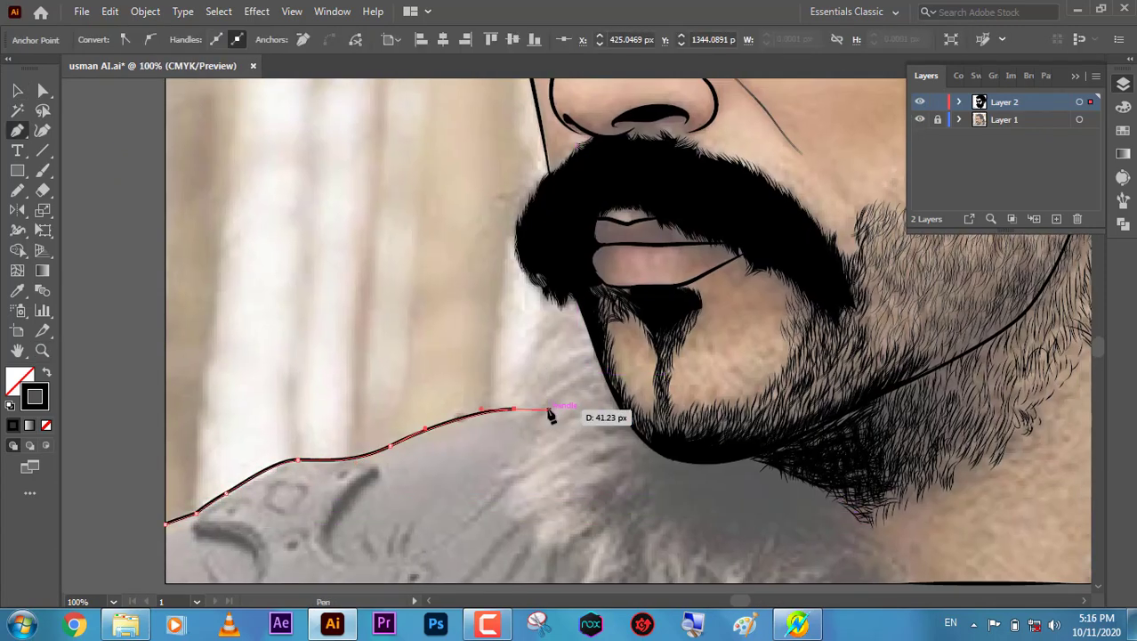
left_click(534, 414)
key("v")
key("ctrl+0")
left_click(374, 462)
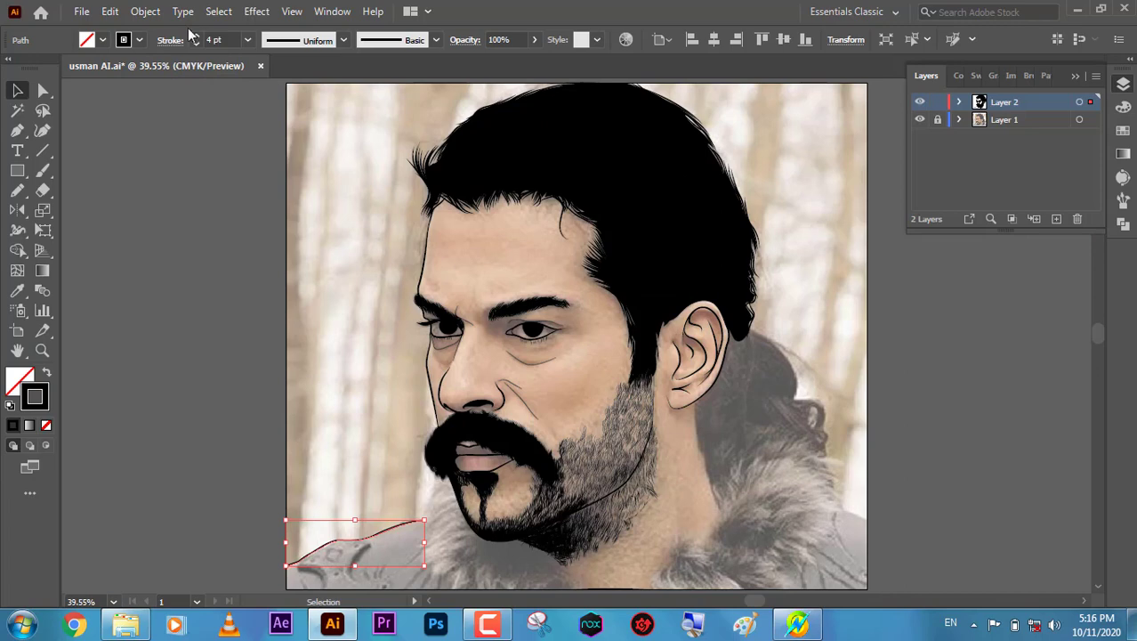
left_click(289, 574)
key("v")
Start the fur collar outline, curving toward the chin with jagged points below it.
key("z")
left_click(504, 464)
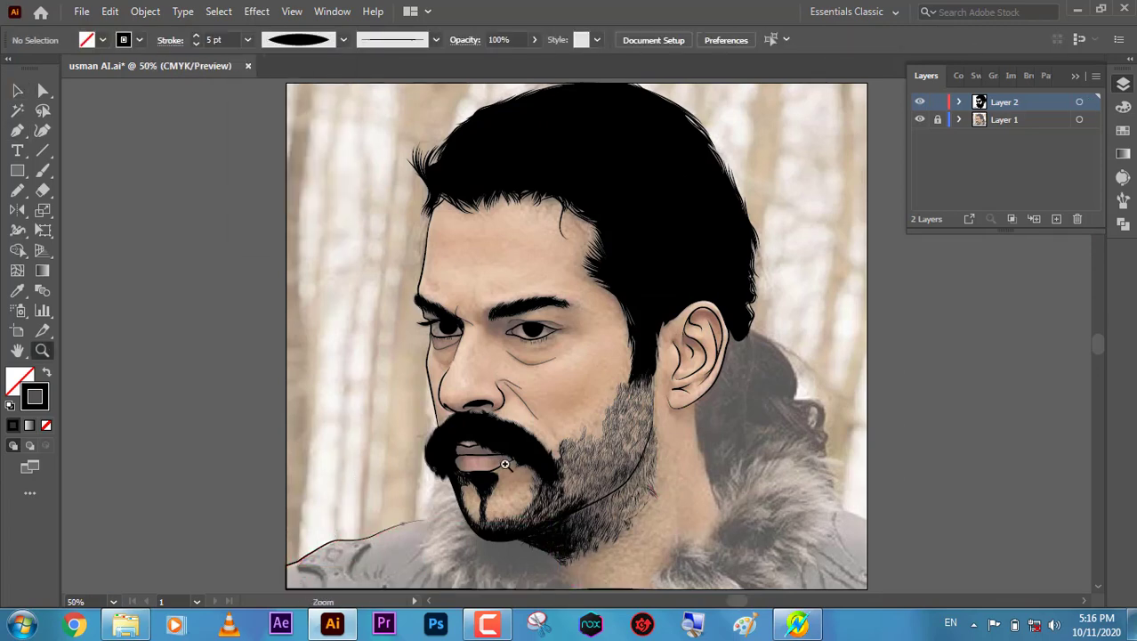
left_click(504, 464)
left_click(443, 279)
left_click_drag(404, 335, 380, 388)
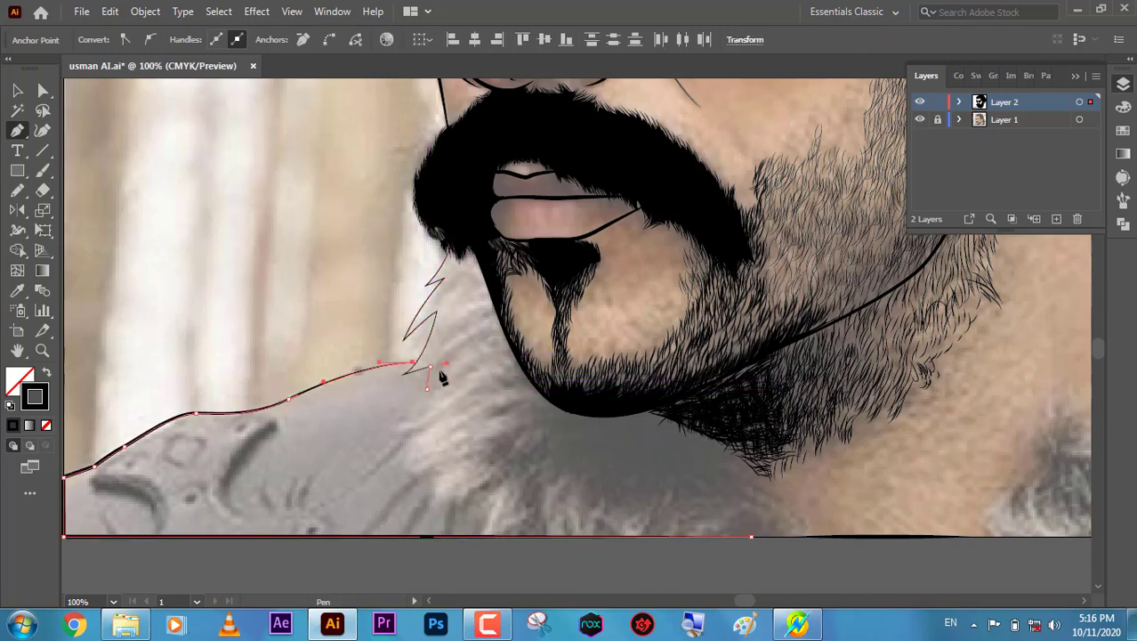
left_click(409, 474)
left_click(431, 512)
left_click(445, 457)
left_click(444, 516)
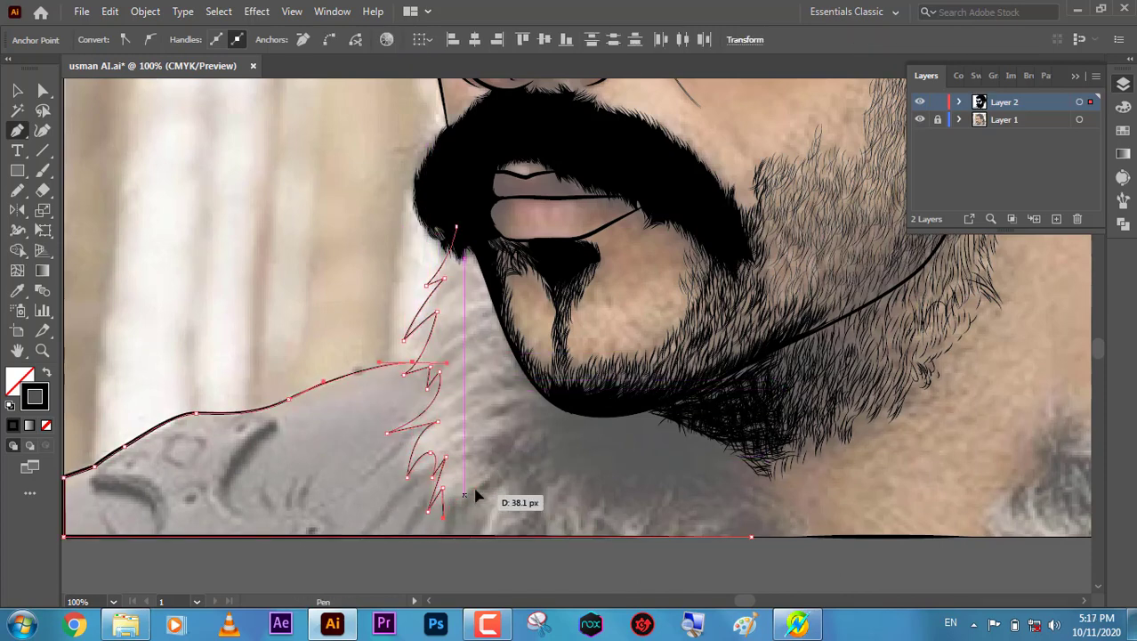
left_click(480, 501)
left_click(493, 470)
Run the collar outline along the bottom edge with fur tufts, curving back up to the chin.
scroll(534, 463, "down", 2)
scroll(572, 437, "right", 3)
left_click(355, 486)
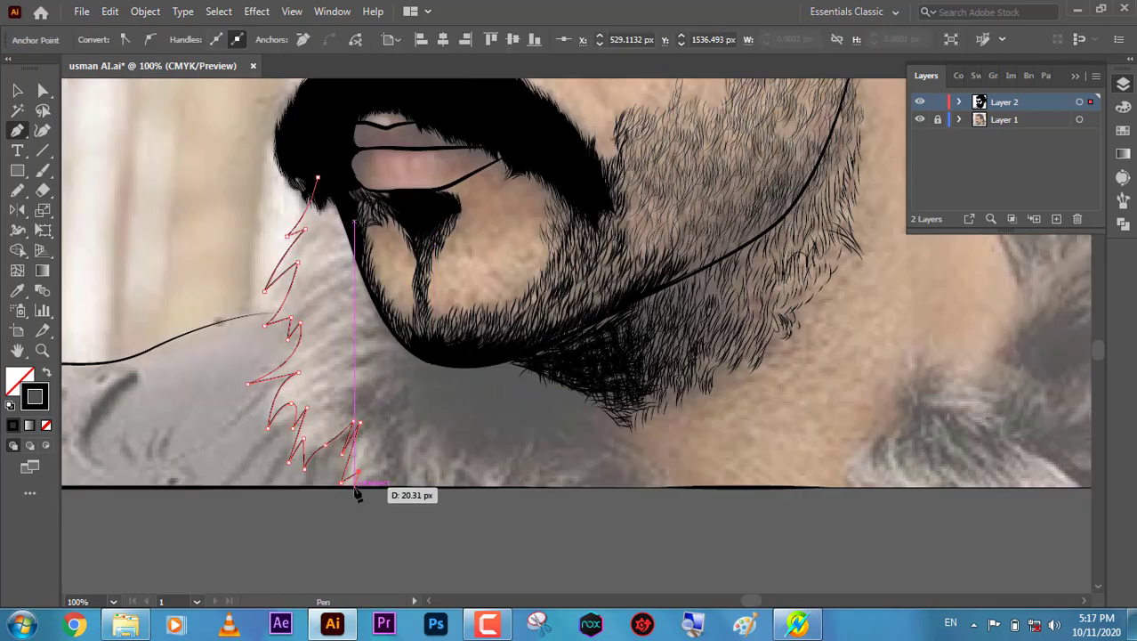
left_click(579, 487)
left_click(670, 486)
left_click(667, 461)
left_click(621, 441)
left_click(663, 442)
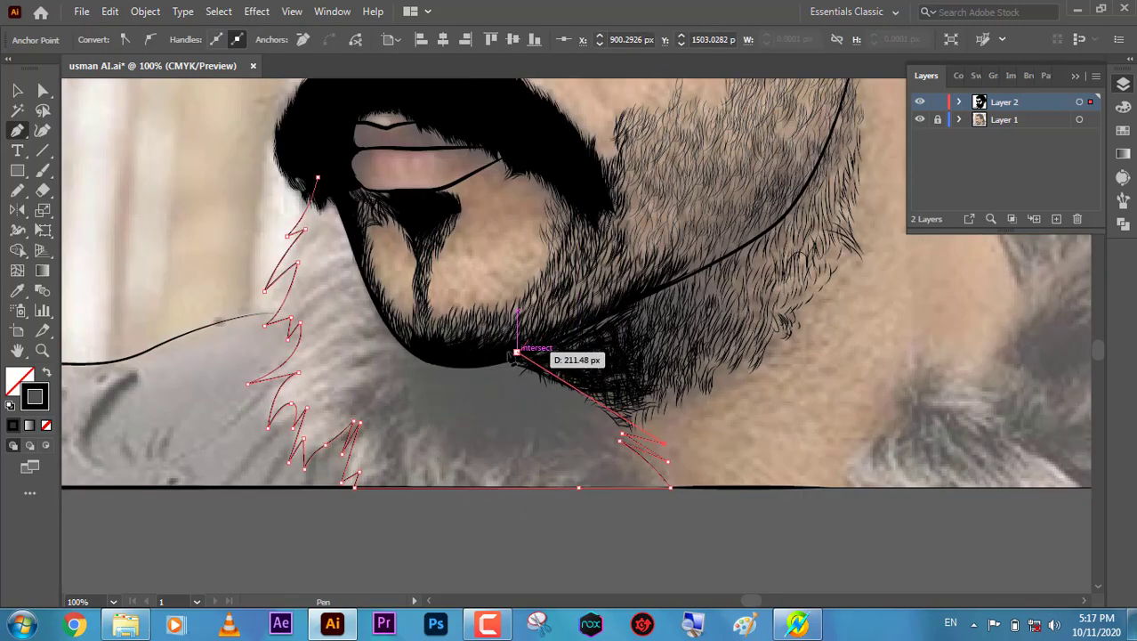
left_click_drag(534, 359, 485, 359)
key("v")
Apply a tapered width profile to the fur collar path and deselect it.
left_click(343, 40)
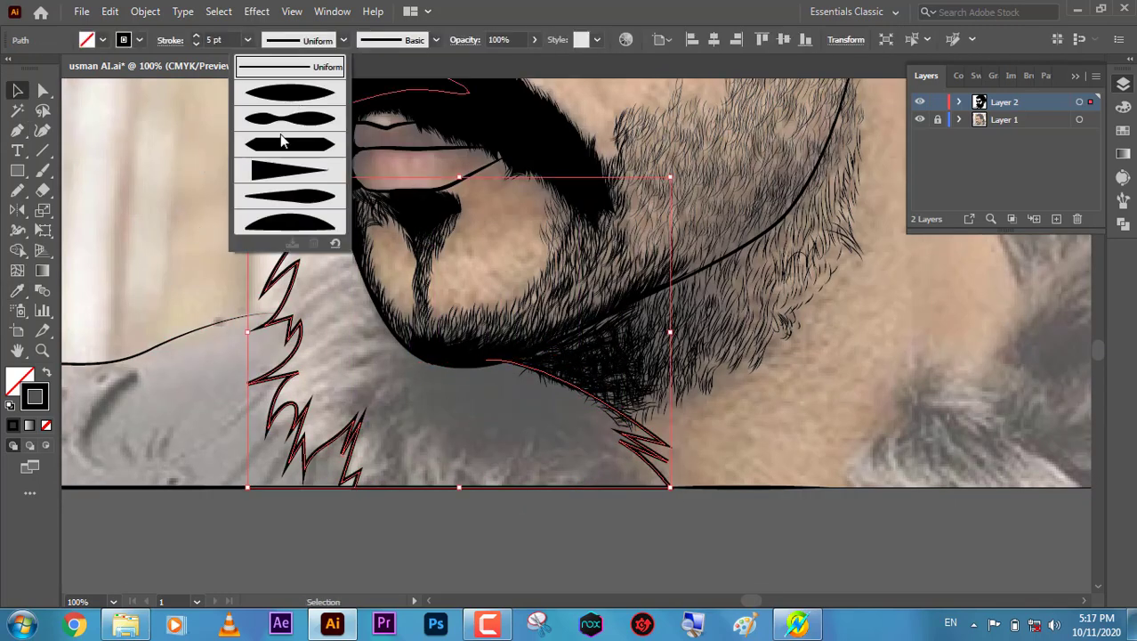
left_click(280, 134)
left_click(272, 207)
left_click(275, 215)
key("ctrl+shift+a")
Draw the jagged fur outline on the right shoulder, closing it along the bottom edge.
key("ctrl+0")
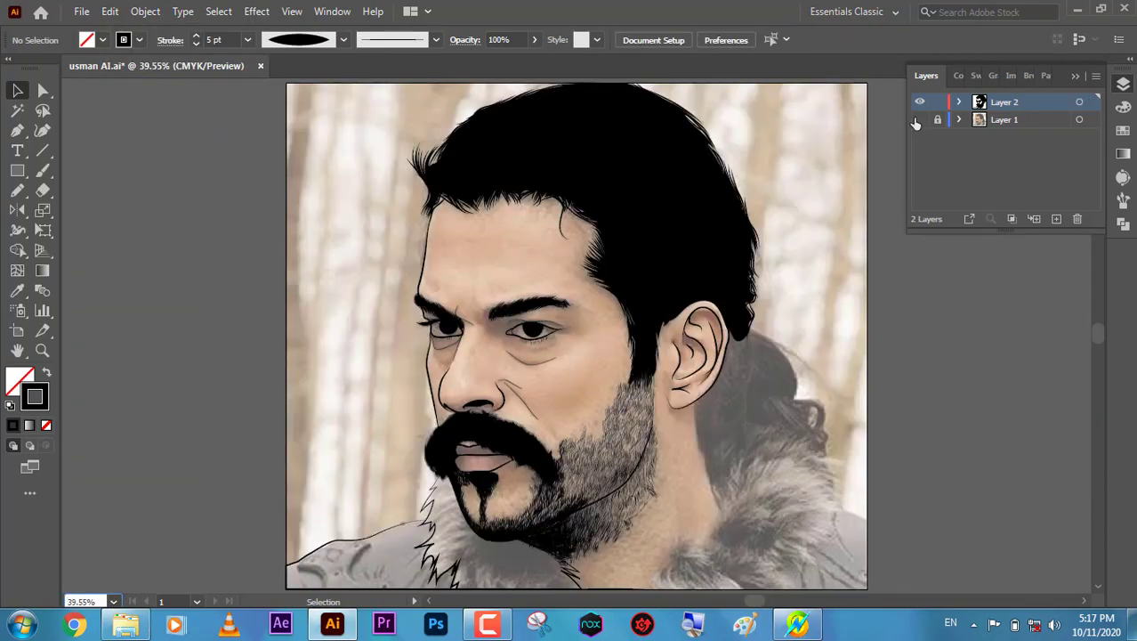
left_click(920, 119)
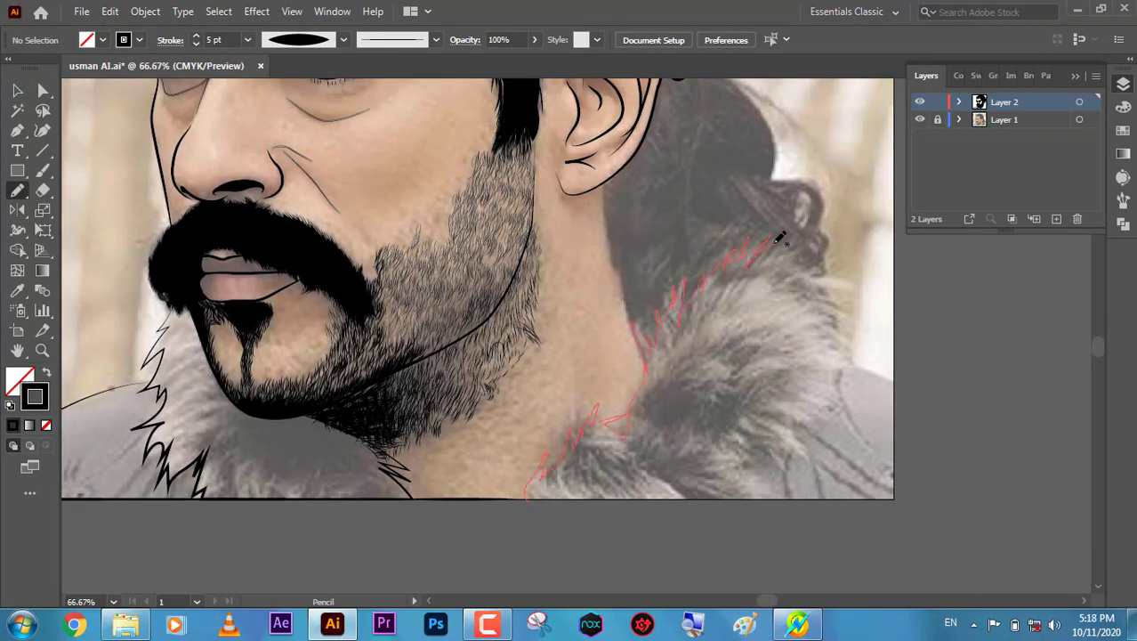
left_click_drag(820, 277, 849, 339)
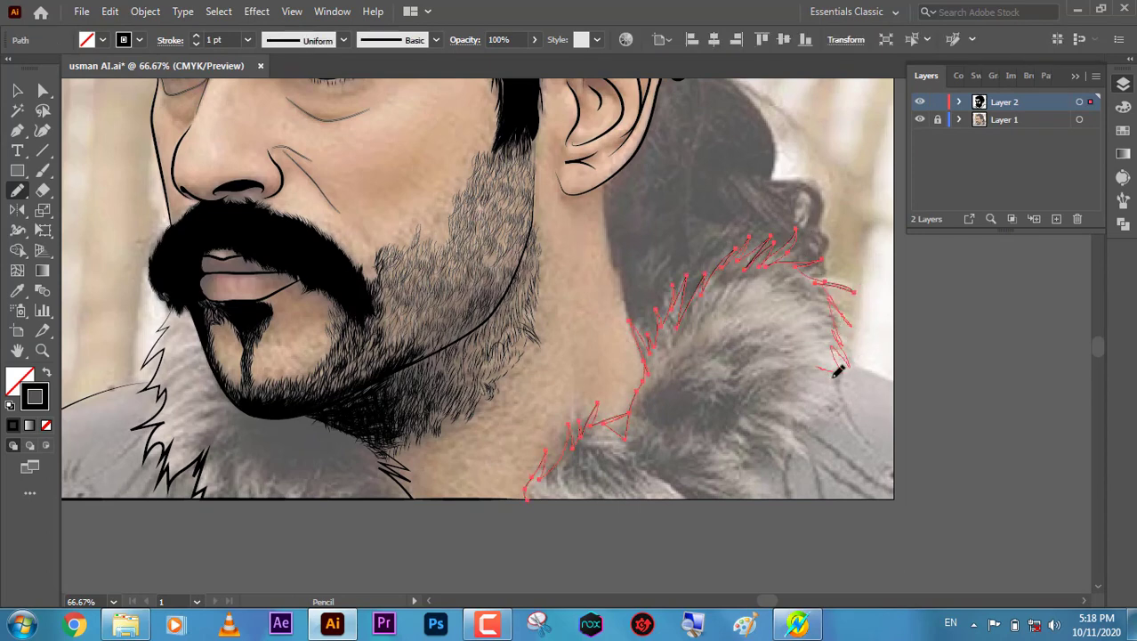
key("p")
left_click(812, 459)
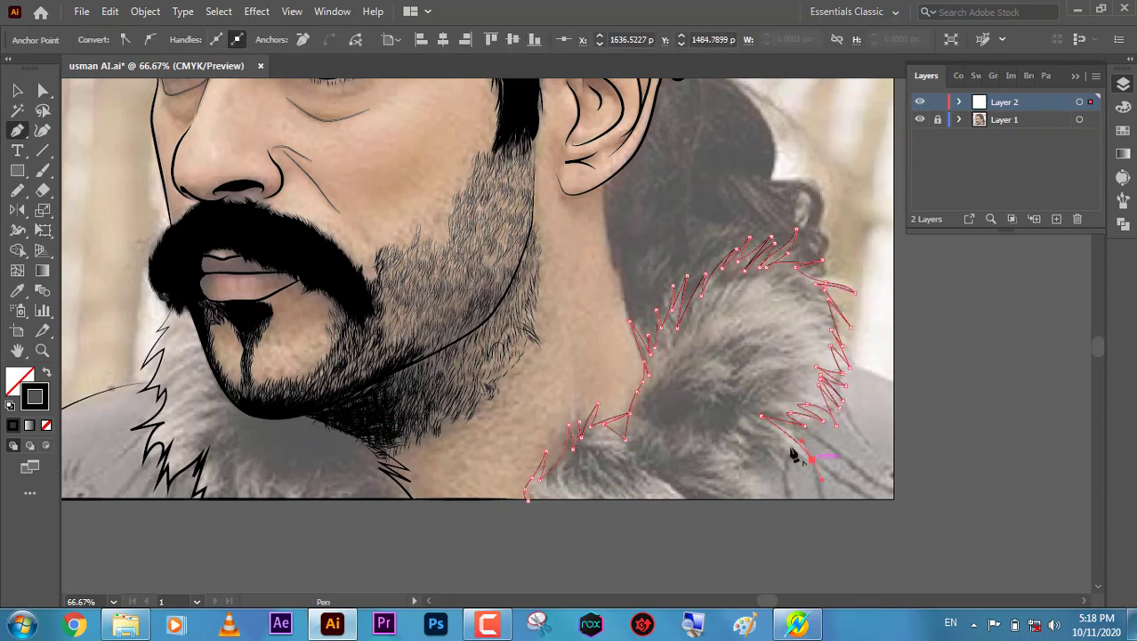
left_click_drag(757, 432, 790, 428)
key("n")
left_click_drag(738, 486, 529, 499)
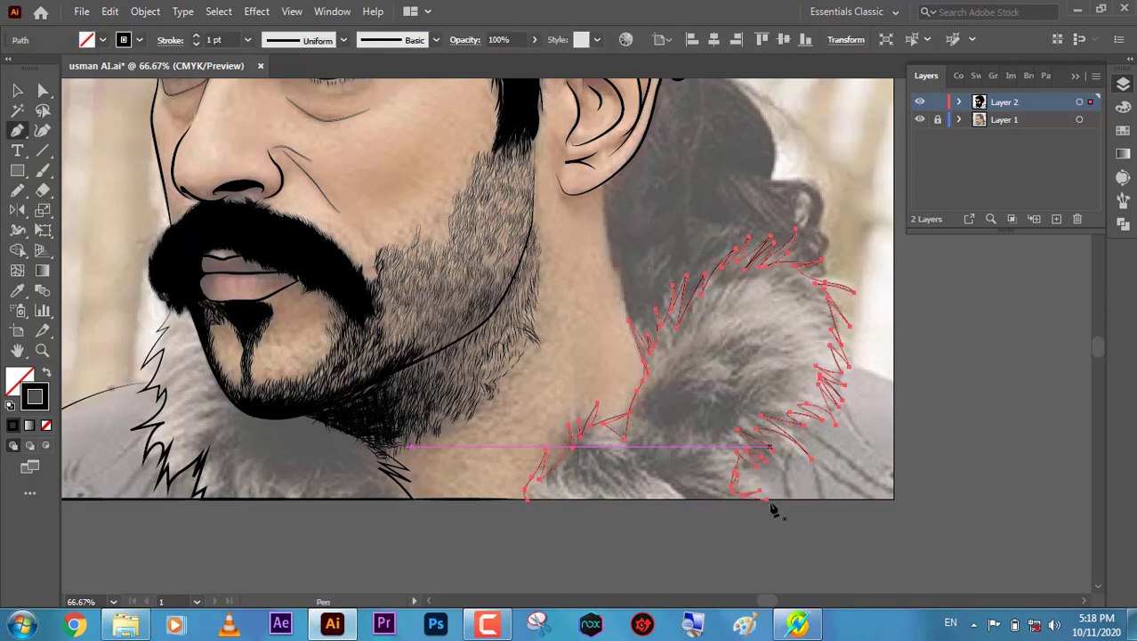
Copy the black tapered line style onto the right fur collar path with the eyedropper.
key("i")
left_click(400, 472)
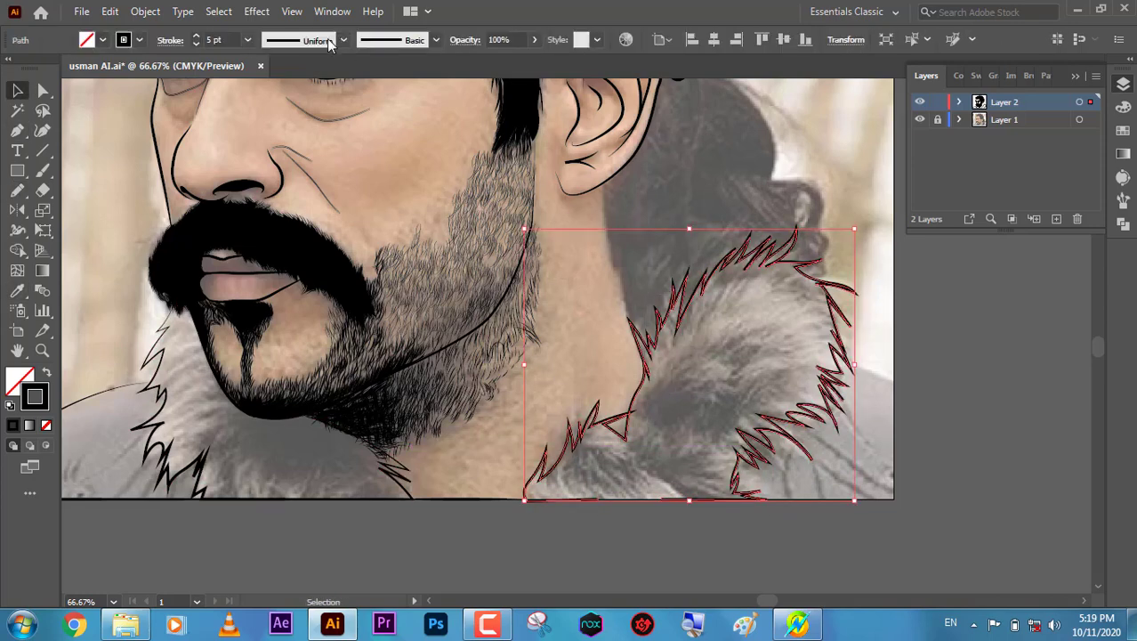
key("ctrl+minus")
key("p")
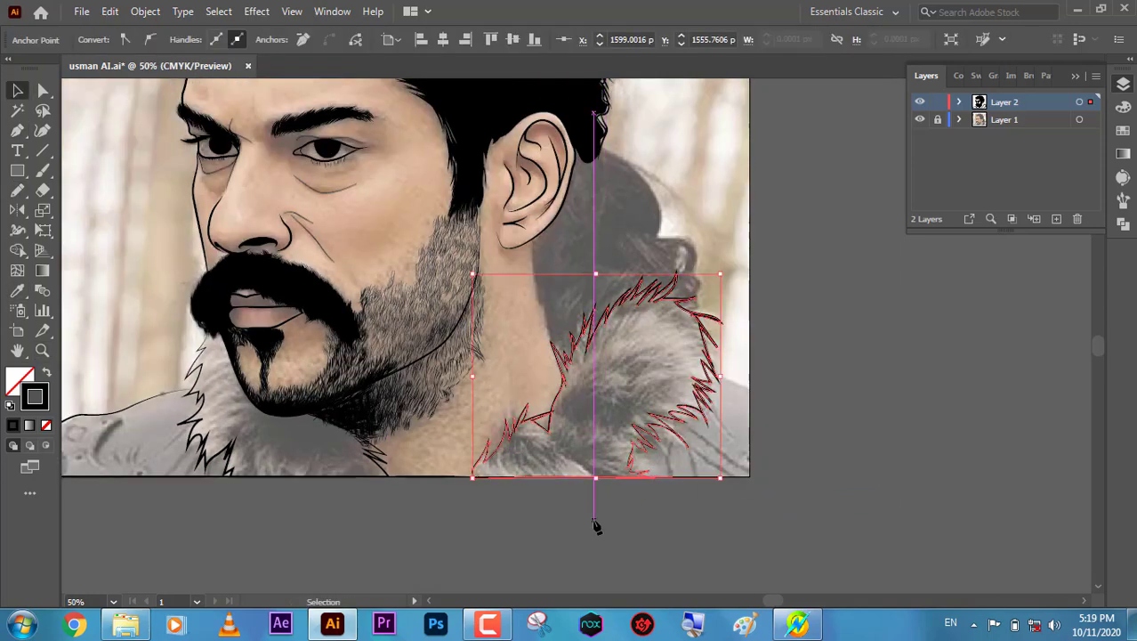
left_click(594, 522, "ctrl")
left_click(640, 464, "ctrl")
left_click(658, 514, "ctrl")
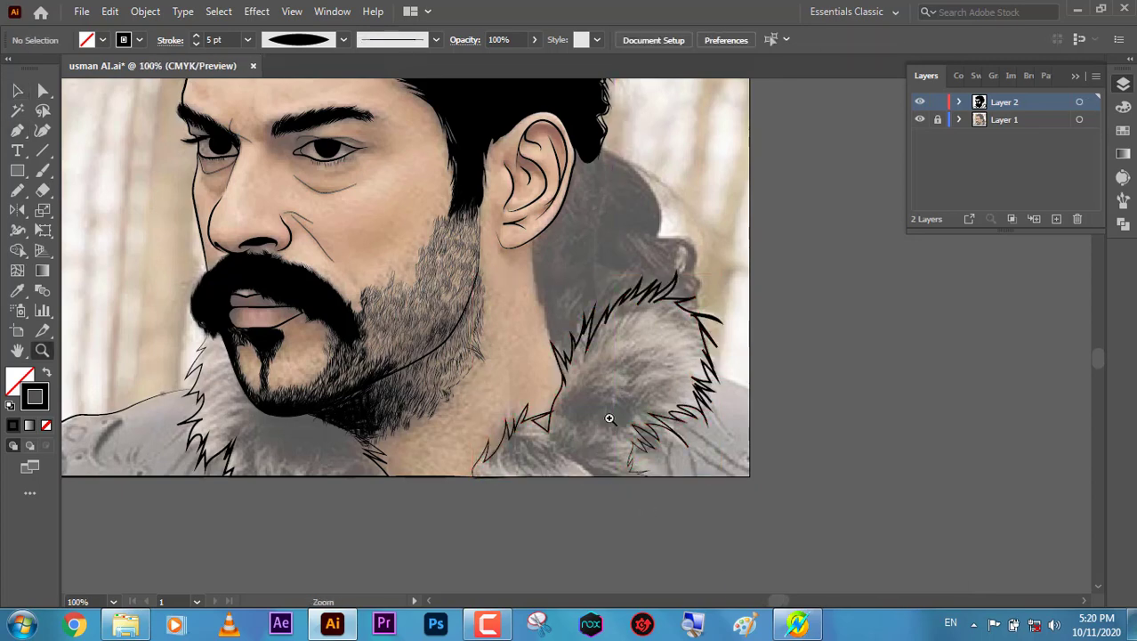
Adjust the collar's bottom-edge anchor, then fit the artboard and hide the reference photo.
scroll(659, 498, "up", 5)
left_click(571, 355, "ctrl")
left_click(564, 356)
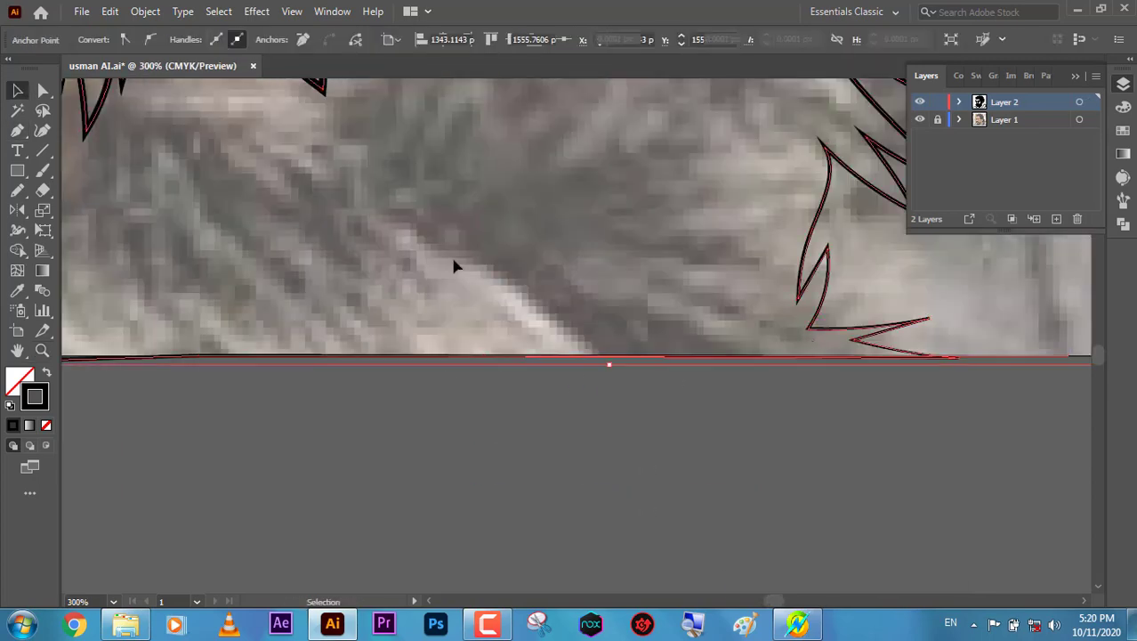
key("v")
key("ctrl+shift+a")
key("ctrl+0")
left_click(920, 119)
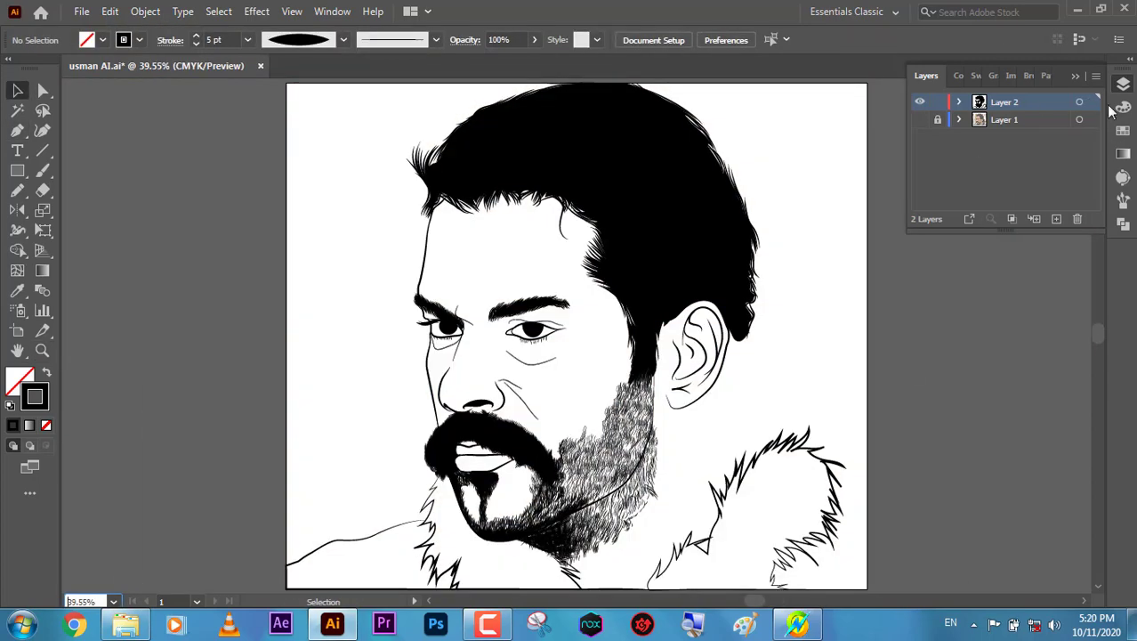
Trace the neck line behind the ear, from the earlobe down to the fur collar.
left_click(920, 119)
key("z")
left_click_drag(635, 342, 705, 424)
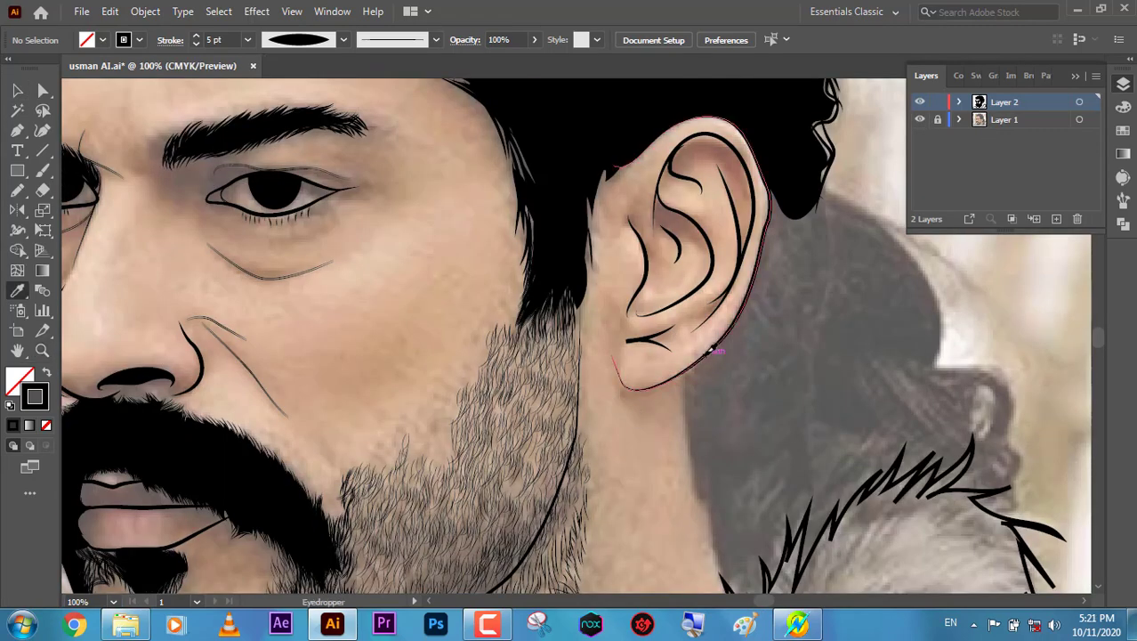
left_click(693, 343)
left_click(696, 463)
scroll(711, 445, "down", 3)
left_click(722, 402)
left_click(738, 454)
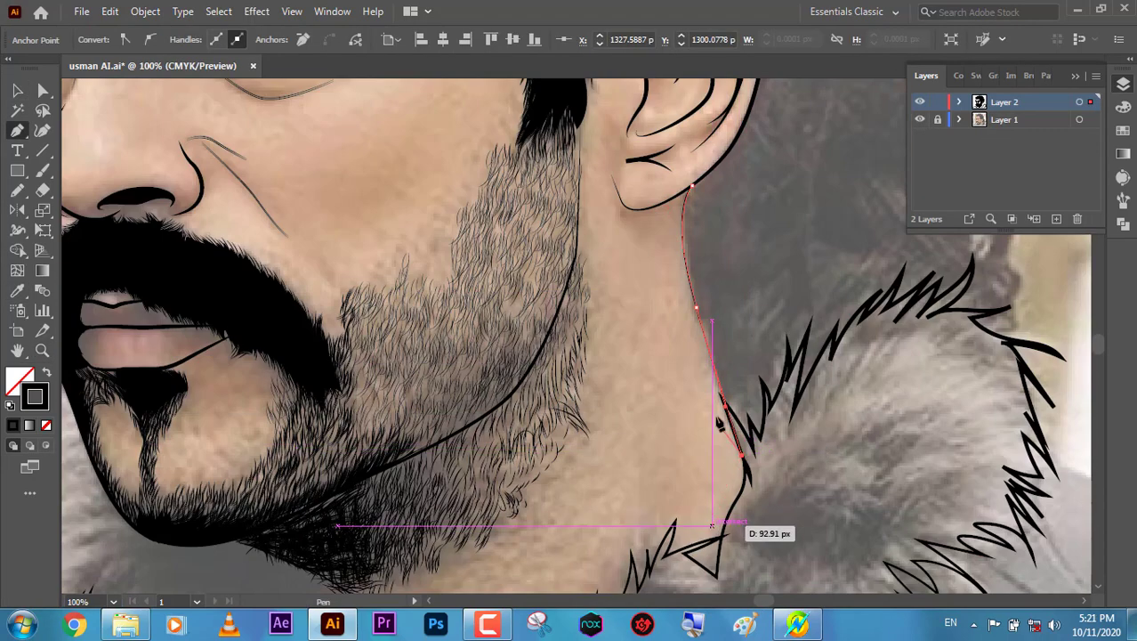
left_click(742, 142)
key("v")
Fit the artboard and toggle the reference photo to review the neck line.
left_click(639, 430)
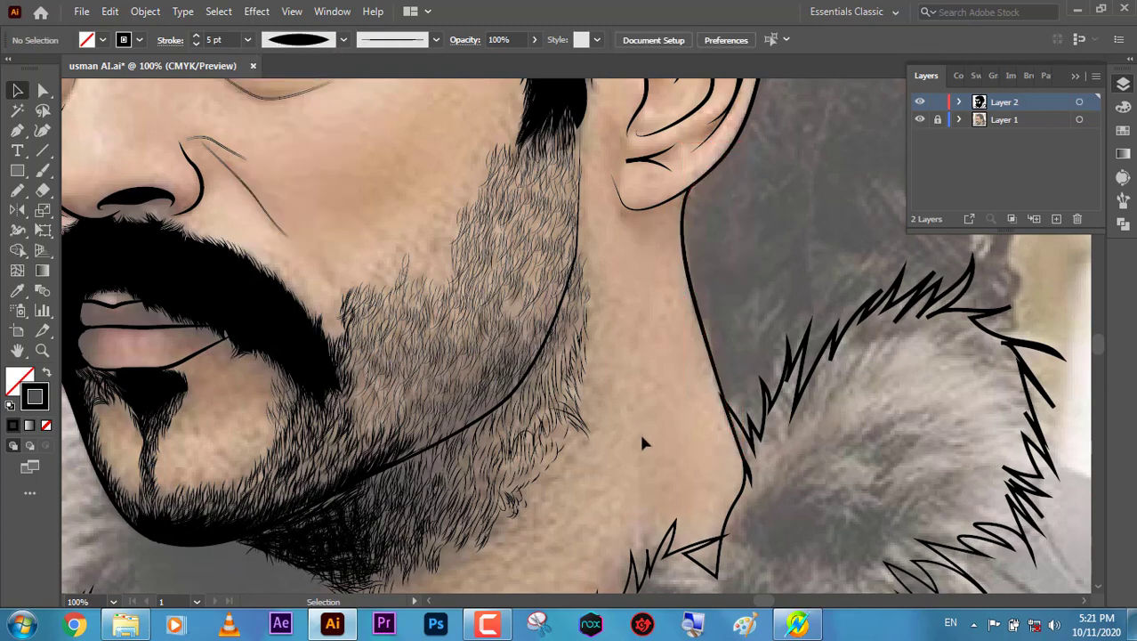
scroll(639, 430, "down", 3)
key("ctrl+0")
left_click(920, 119)
left_click(920, 119)
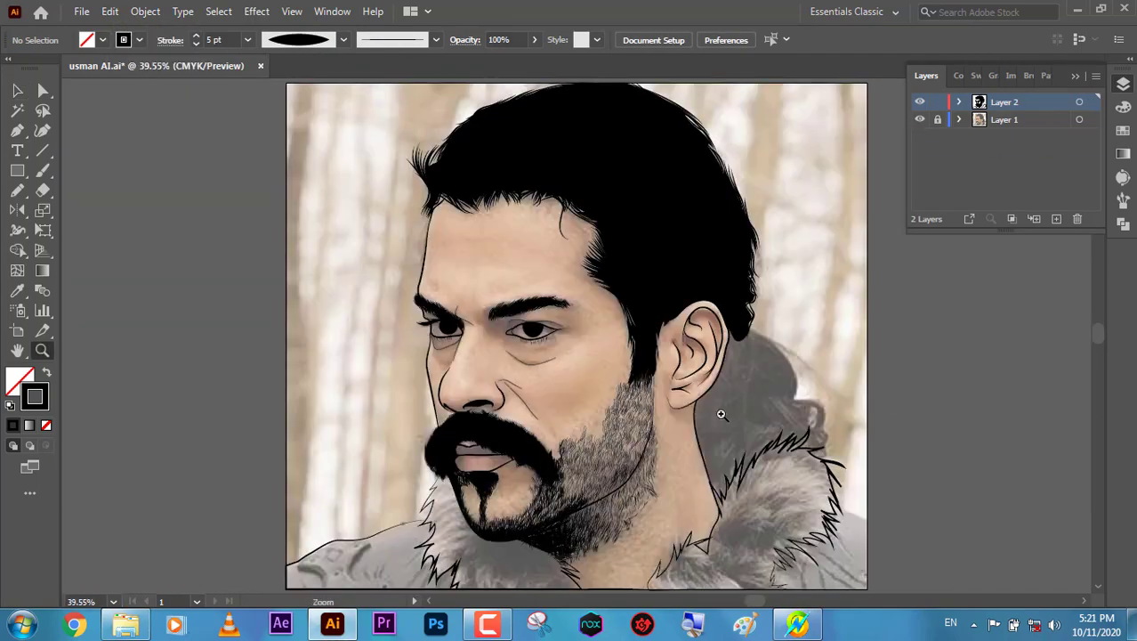
scroll(694, 338, "up", 4)
Outline the ponytail behind the head, tracing around its curl down toward the collar.
key("p")
left_click(463, 184)
left_click_drag(668, 345, 705, 460)
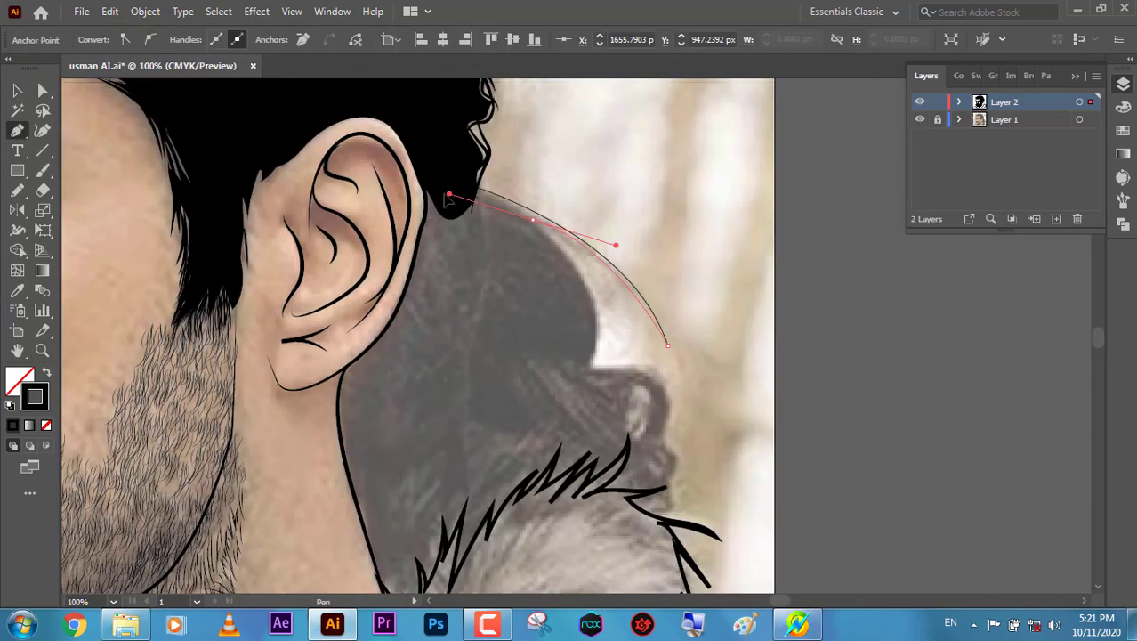
left_click(589, 367)
left_click_drag(633, 365, 655, 359)
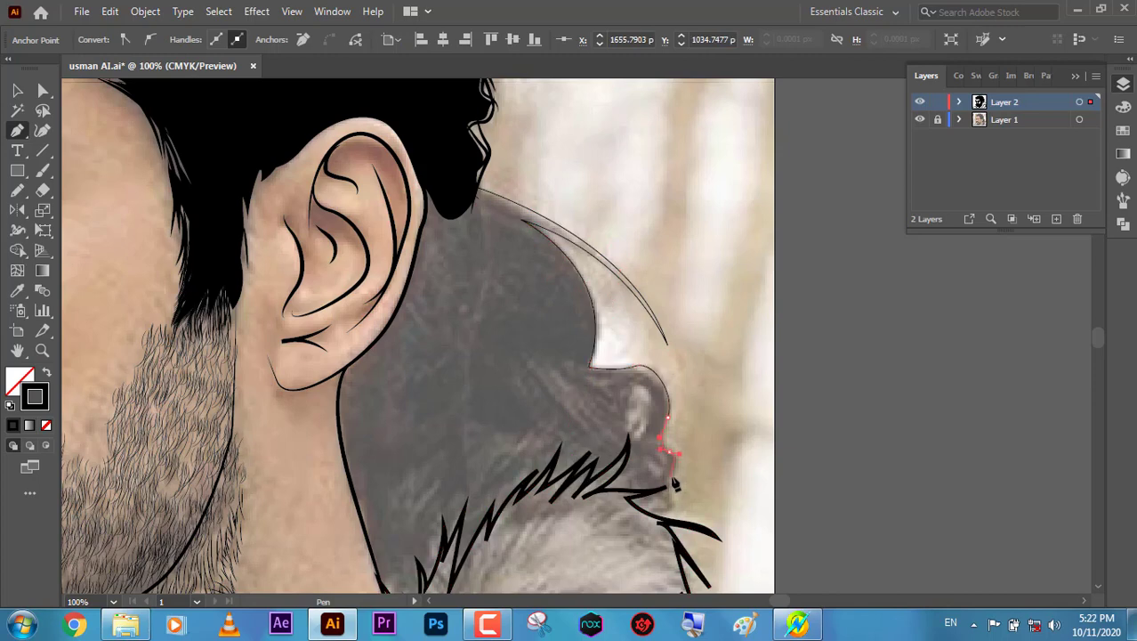
left_click_drag(674, 487, 687, 482)
left_click(599, 488)
left_click_drag(628, 437, 636, 442)
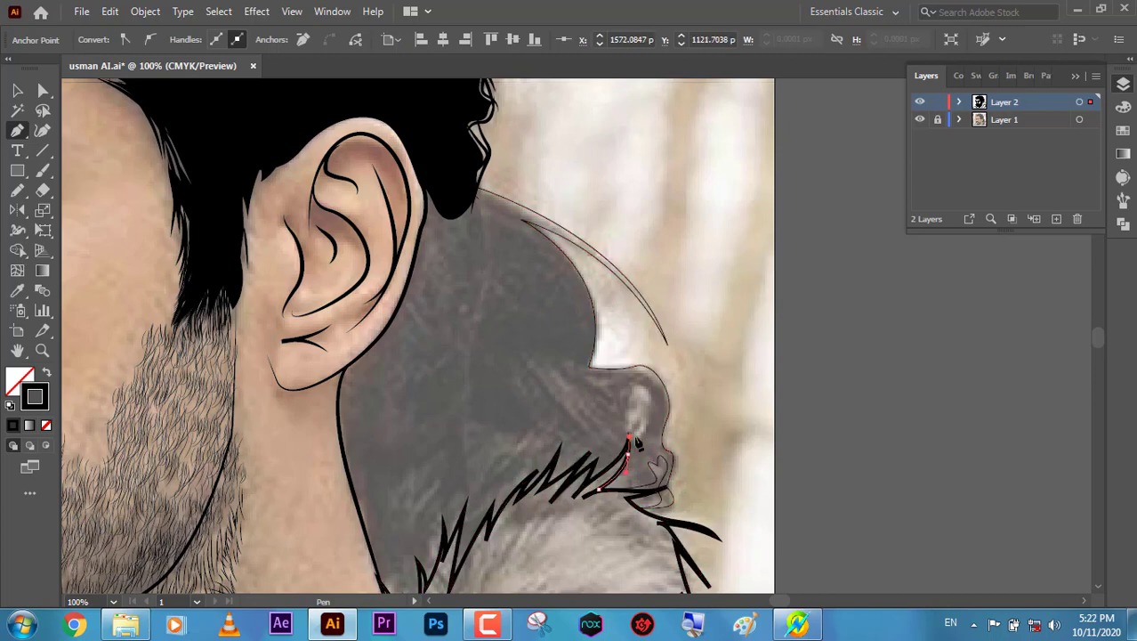
left_click(614, 458, "ctrl")
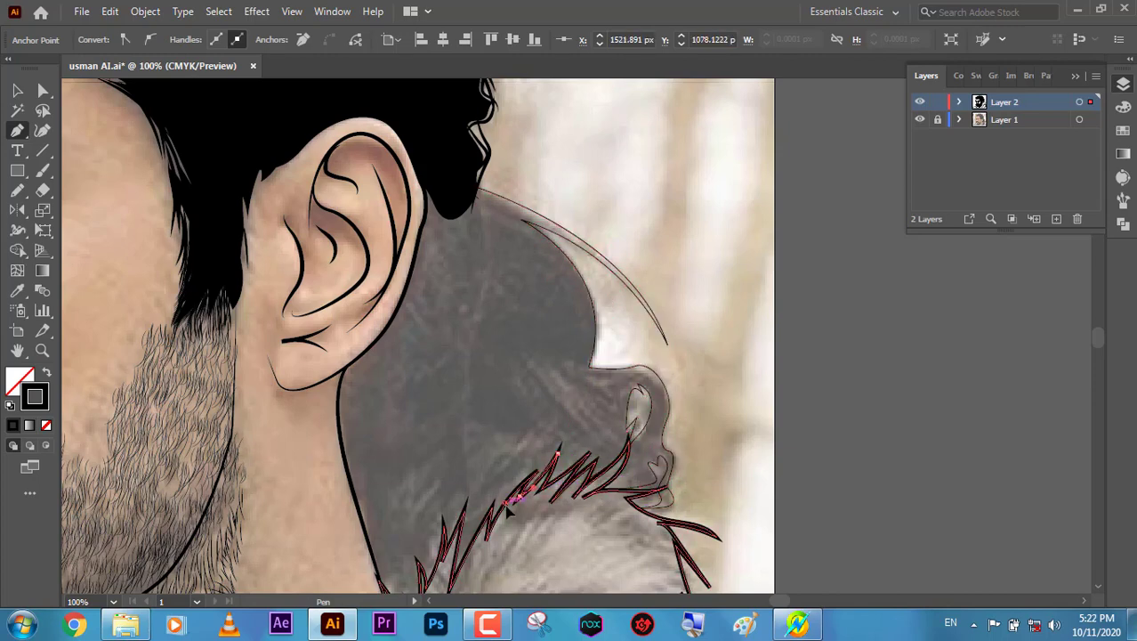
Trace the ponytail edge along the collar zigzag, close the shape and fill it black.
left_click_drag(509, 508, 564, 401)
left_click_drag(476, 454, 480, 454)
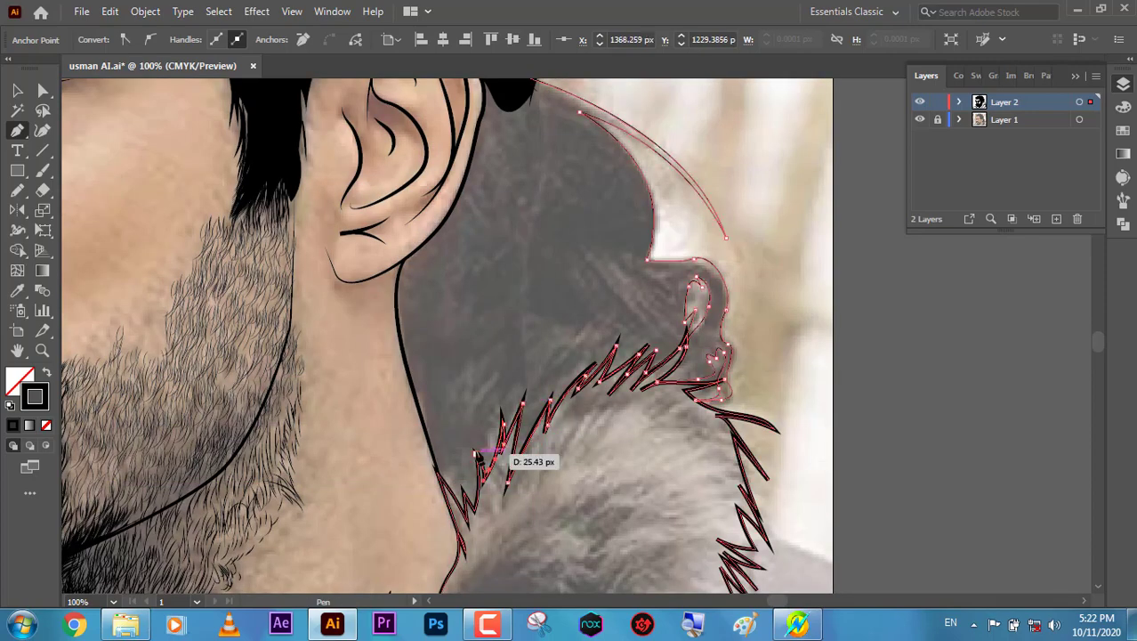
left_click_drag(407, 258, 428, 228)
left_click_drag(468, 159, 488, 80)
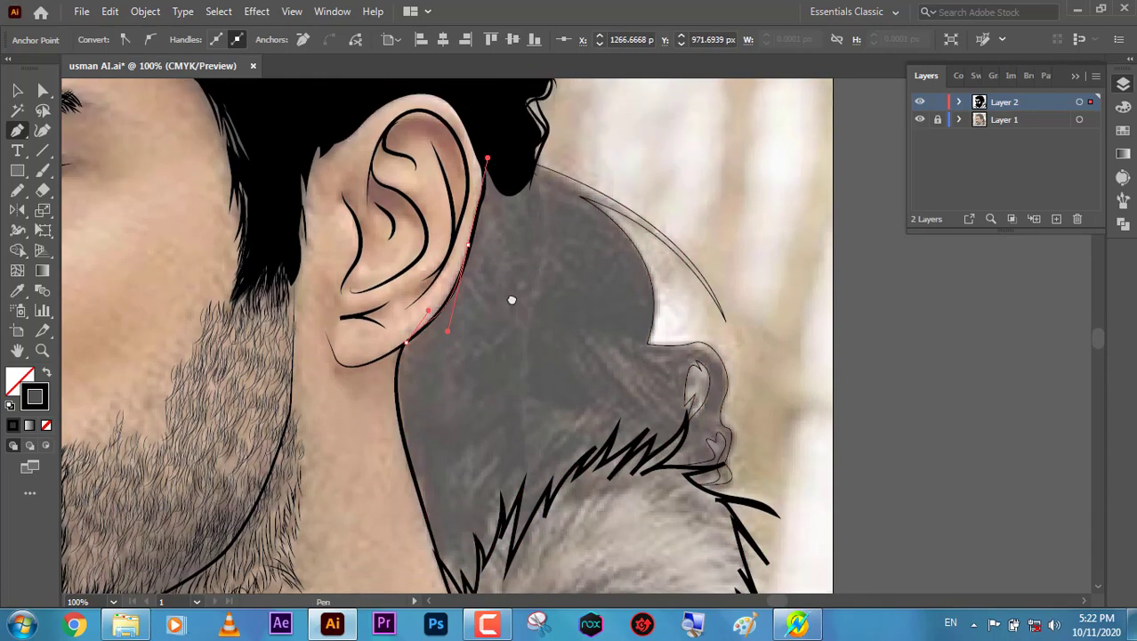
scroll(511, 300, "up", 3)
left_click_drag(463, 293, 485, 321)
left_click(586, 282, "ctrl")
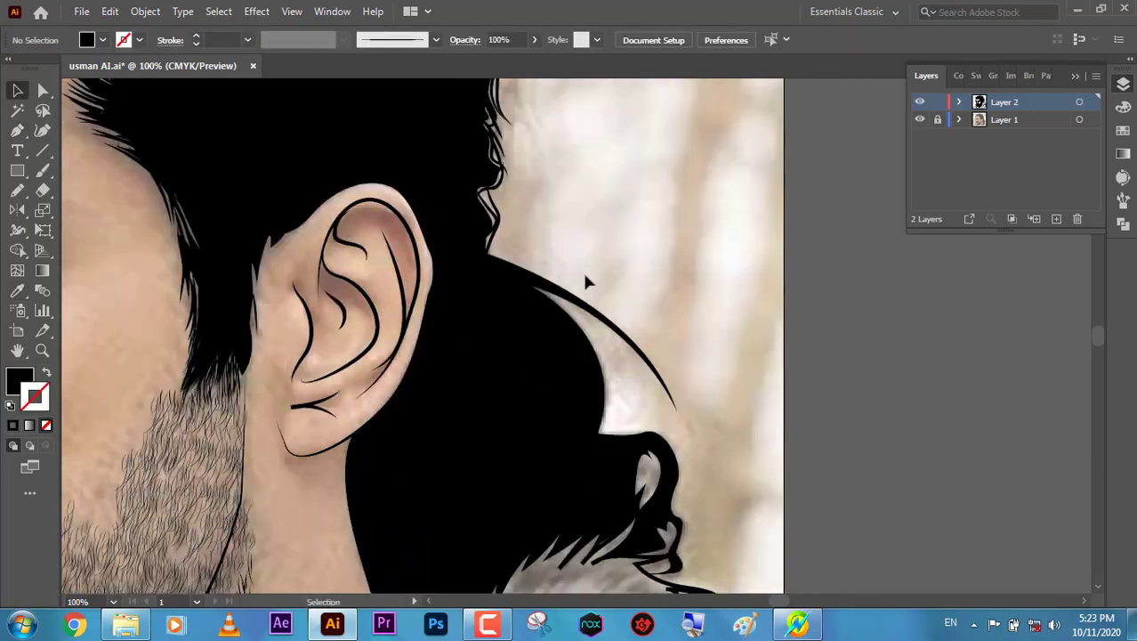
scroll(587, 282, "down", 4)
Zoom in on the ponytail, hide the photo and set the line weight to 4 pt.
left_click(920, 119)
left_click(920, 119)
key("z")
left_click(471, 283)
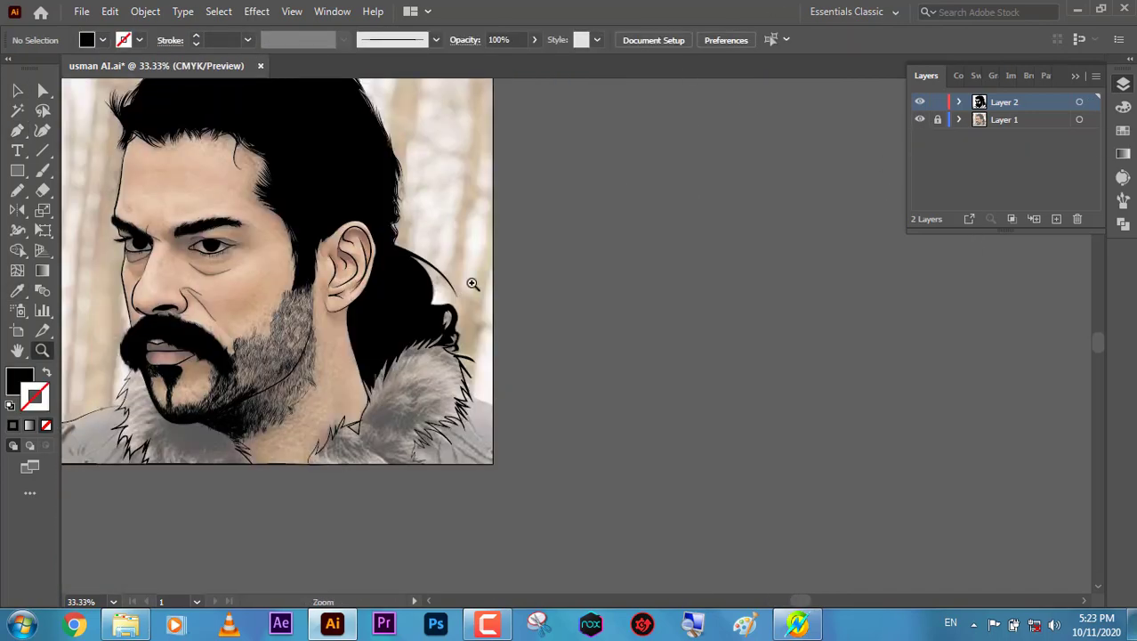
left_click(472, 283)
left_click(920, 120)
left_click(472, 283)
left_click(197, 37)
Paint a 4 pt flyaway hair strand along the ponytail with the Paintbrush.
key("b")
mouse_move(435, 268)
left_mouse_down()
mouse_move(526, 294)
mouse_move(597, 355)
left_mouse_up()
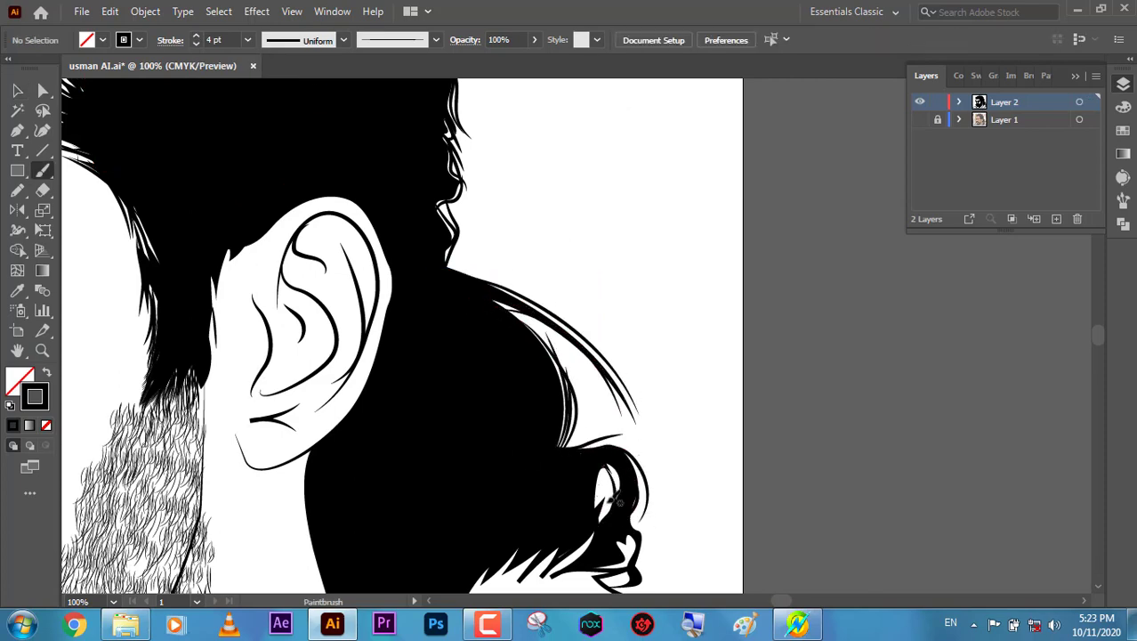
scroll(623, 507, "down", 3)
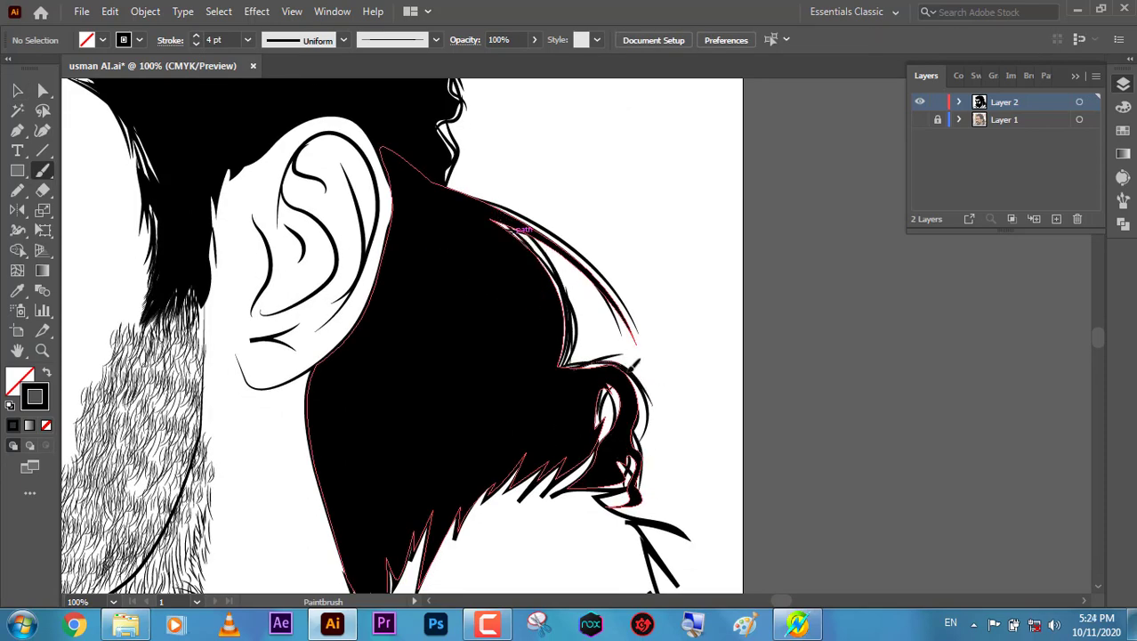
key("v")
left_click(113, 602)
left_click(133, 589)
Try joining the left shoulder line to the collar zigzag, dismissing the join error.
left_click(405, 530)
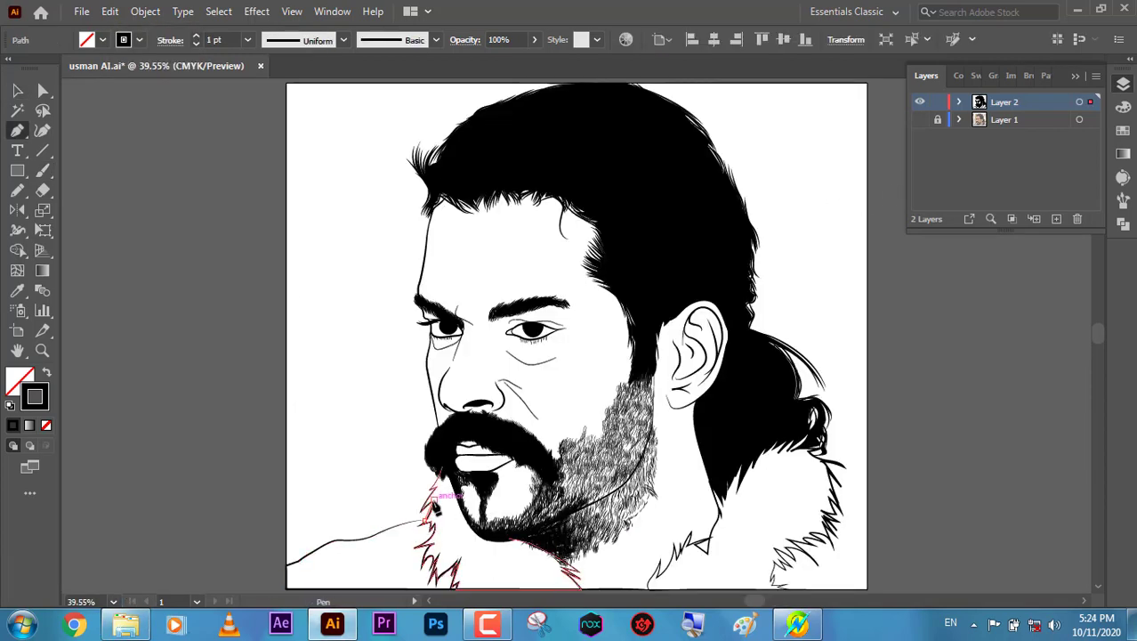
key("p")
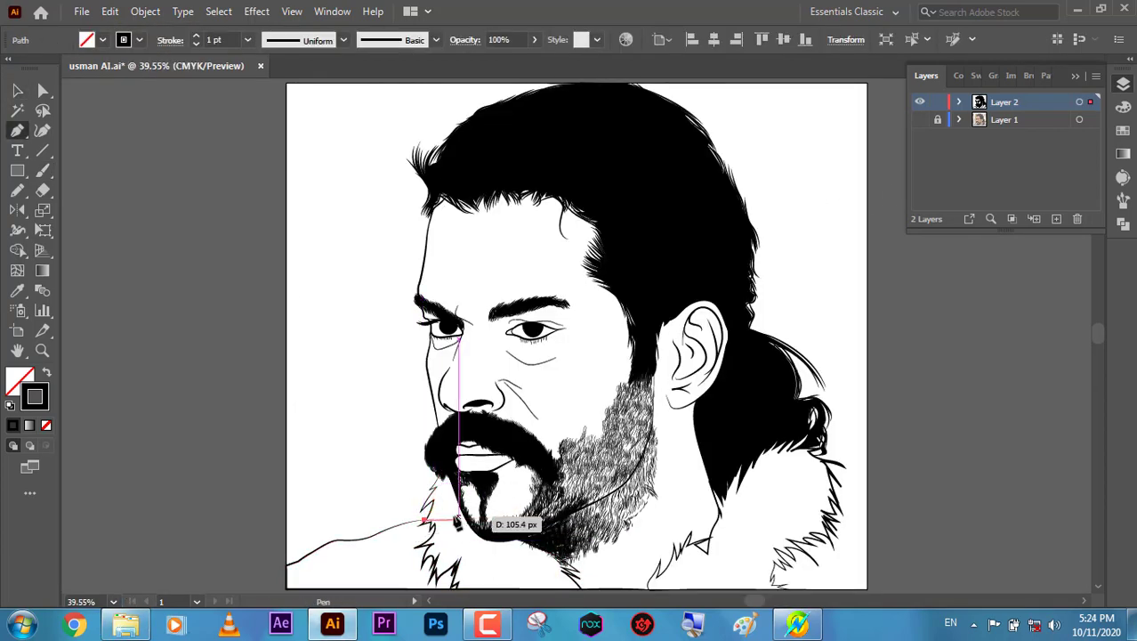
scroll(424, 527, "up", 5)
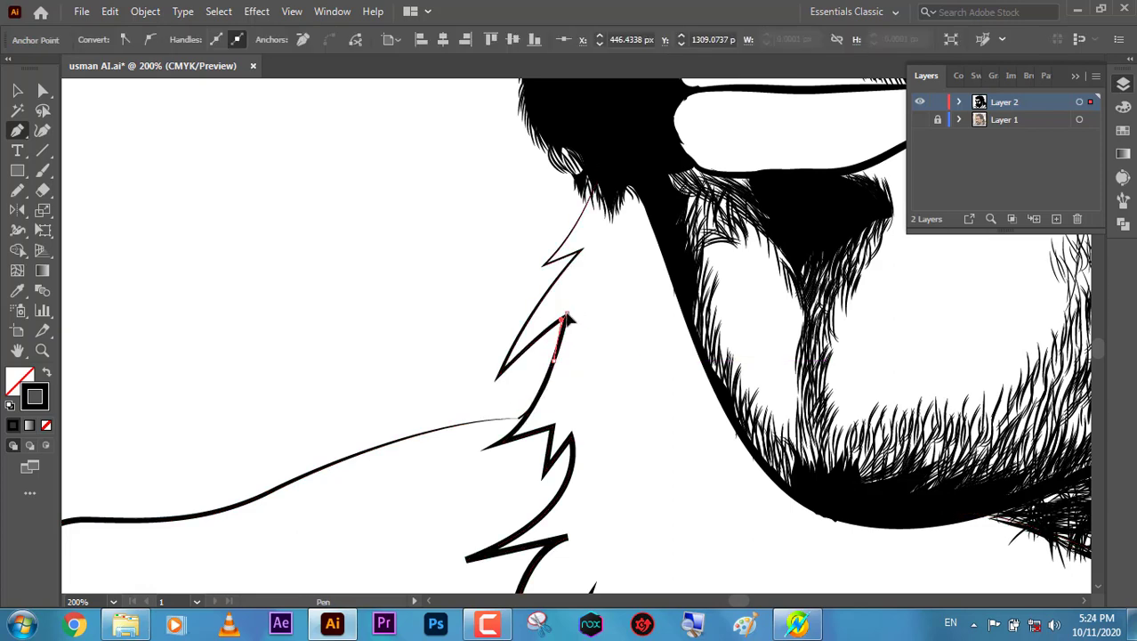
key("v")
right_click(472, 381)
left_click(507, 150)
left_click(721, 333)
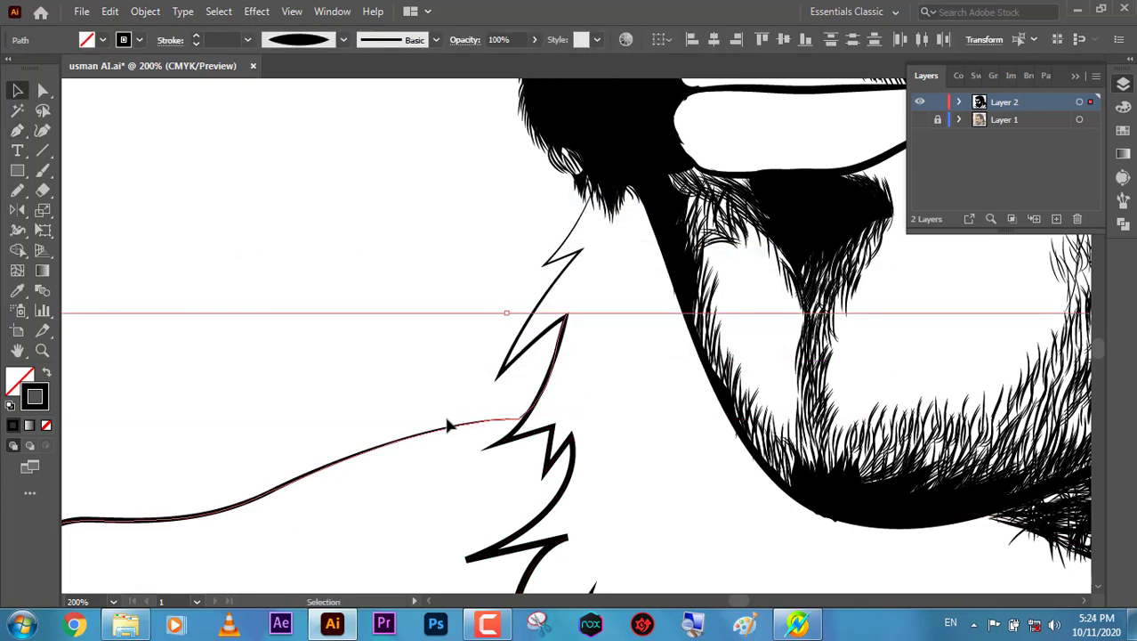
left_click_drag(457, 310, 471, 430)
left_click(410, 267)
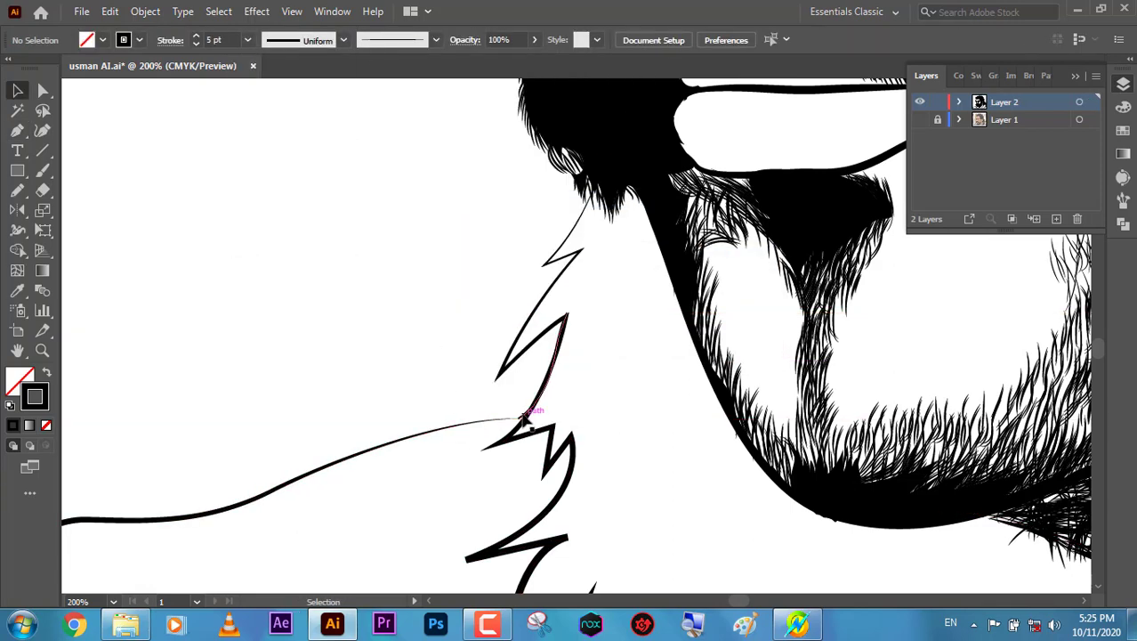
Zoom in to fix the shoulder line's loose endpoint, then zoom back out to the artboard.
key("p")
key("z")
left_click(601, 331)
left_click(600, 331)
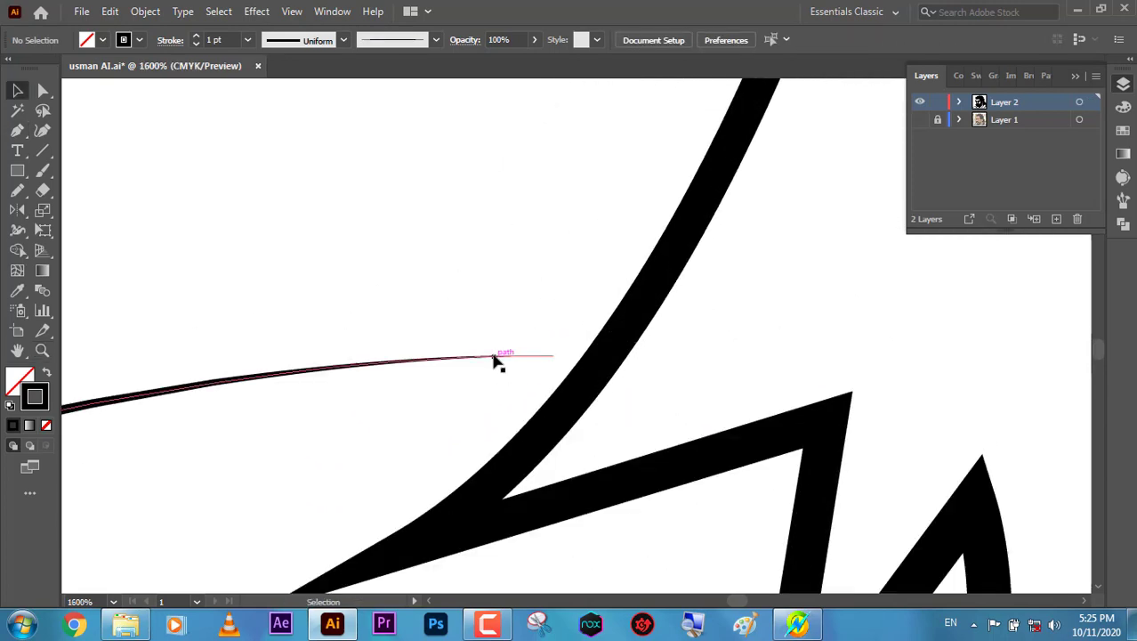
key("p")
left_click(724, 196, "ctrl")
key("v")
key("ctrl+minus")
key("ctrl+minus")
key("ctrl+minus")
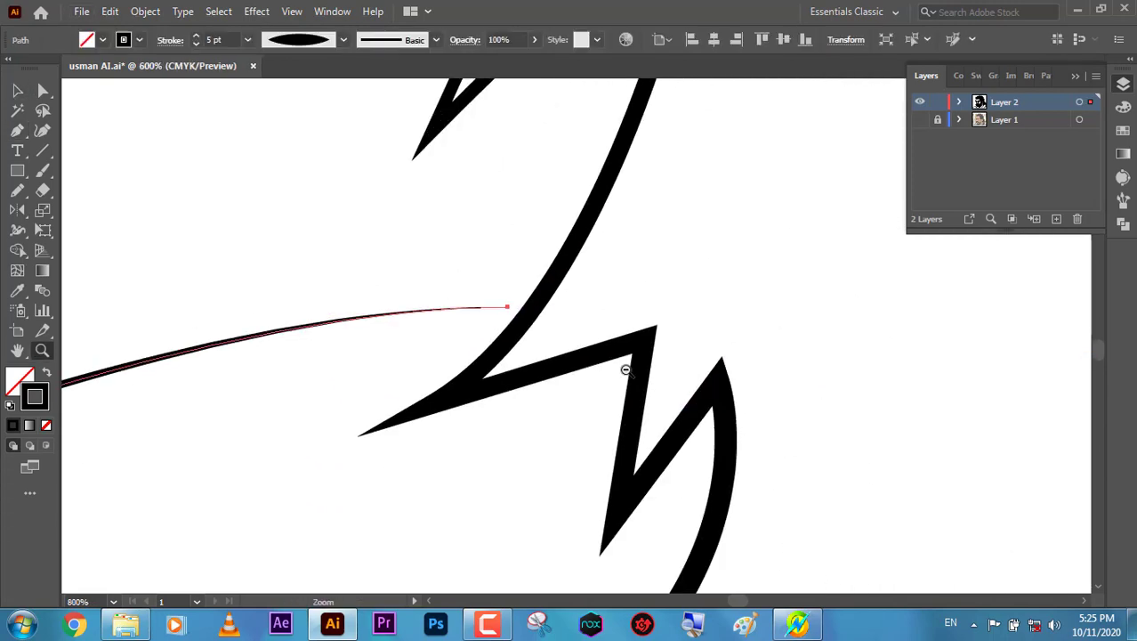
key("ctrl+minus")
key("ctrl+minus")
key("ctrl+minus")
key("ctrl+shift+a")
key("ctrl+0")
Thin the under-eye and nose lines to 0.5 pt.
left_click(532, 363)
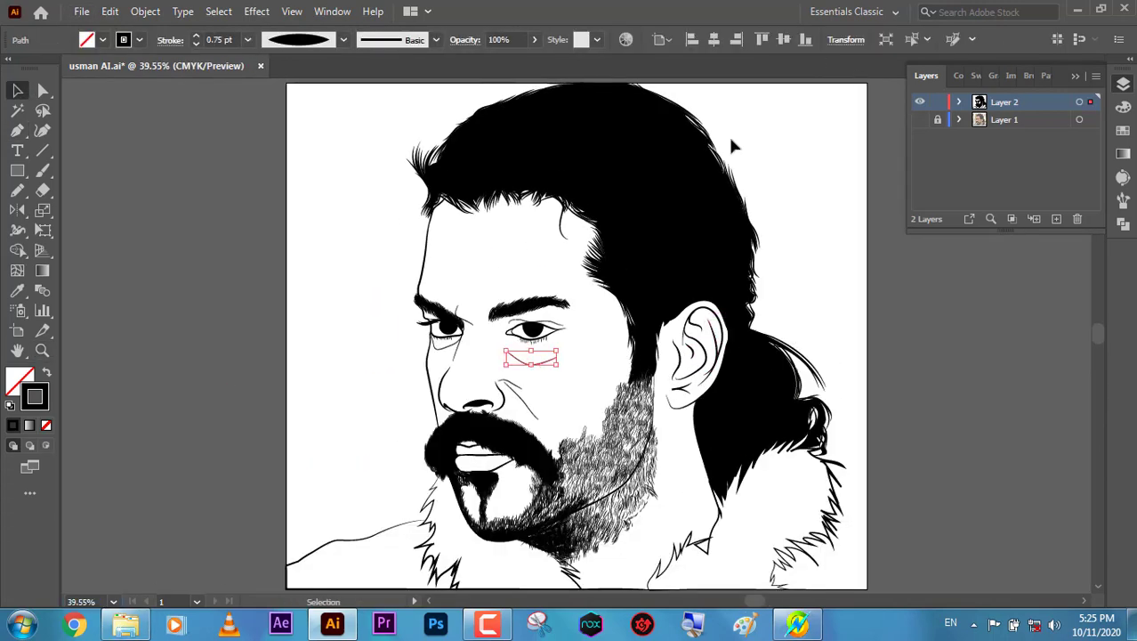
left_click(523, 399, "shift")
left_click(885, 144)
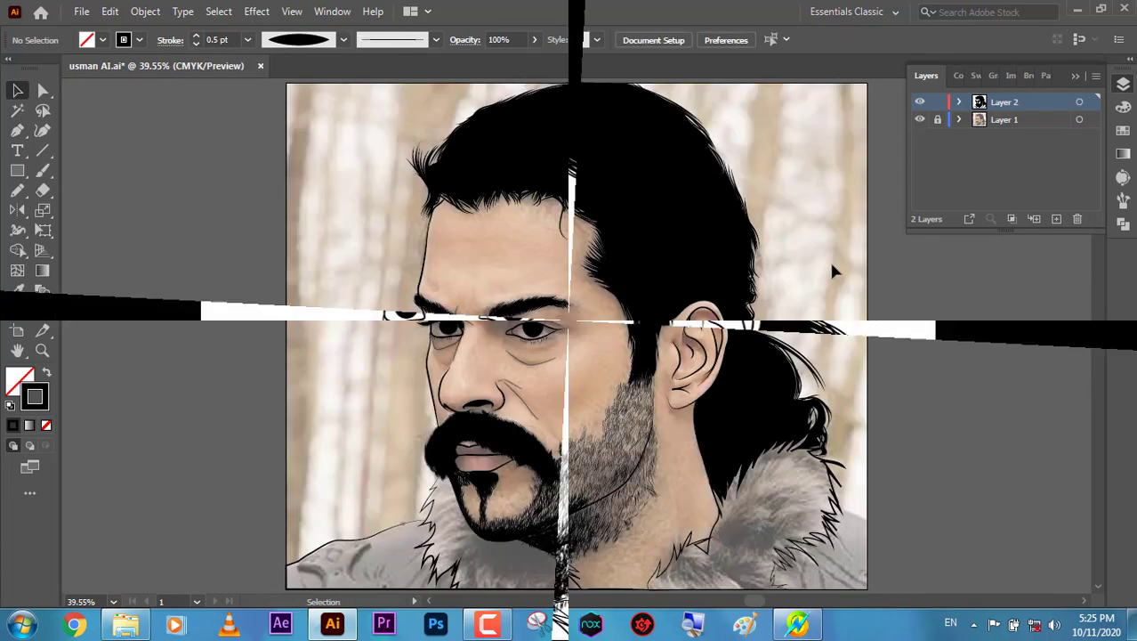